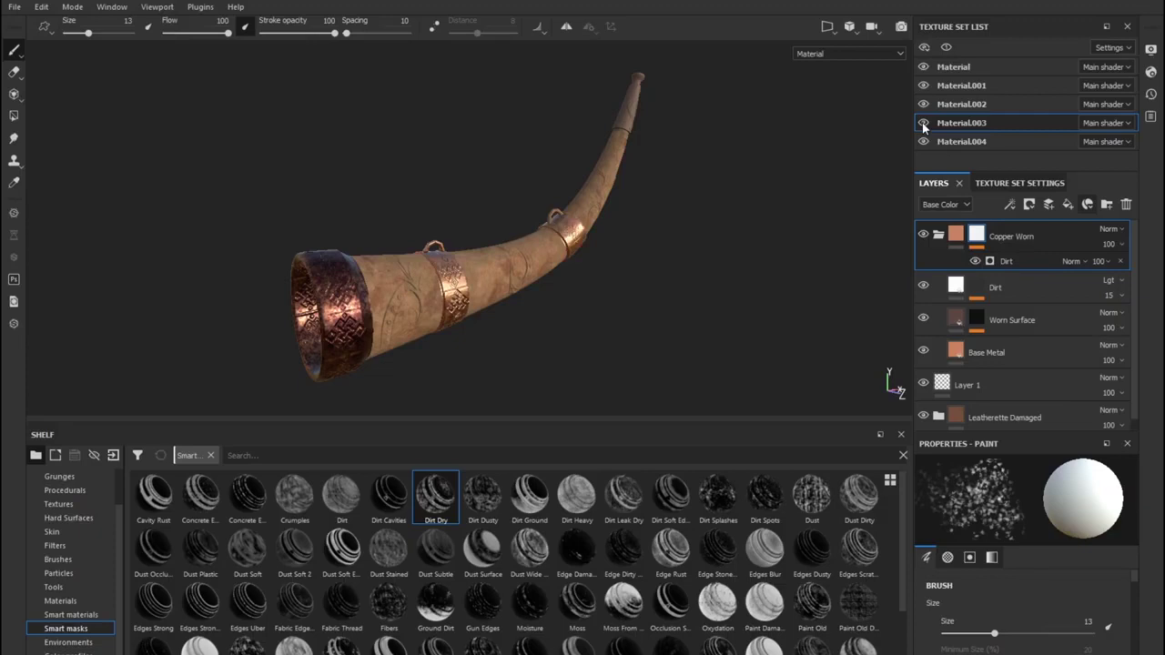
Select the Material004 texture set and slightly brighten its Worn Surface layer colour.
left_click(958, 141)
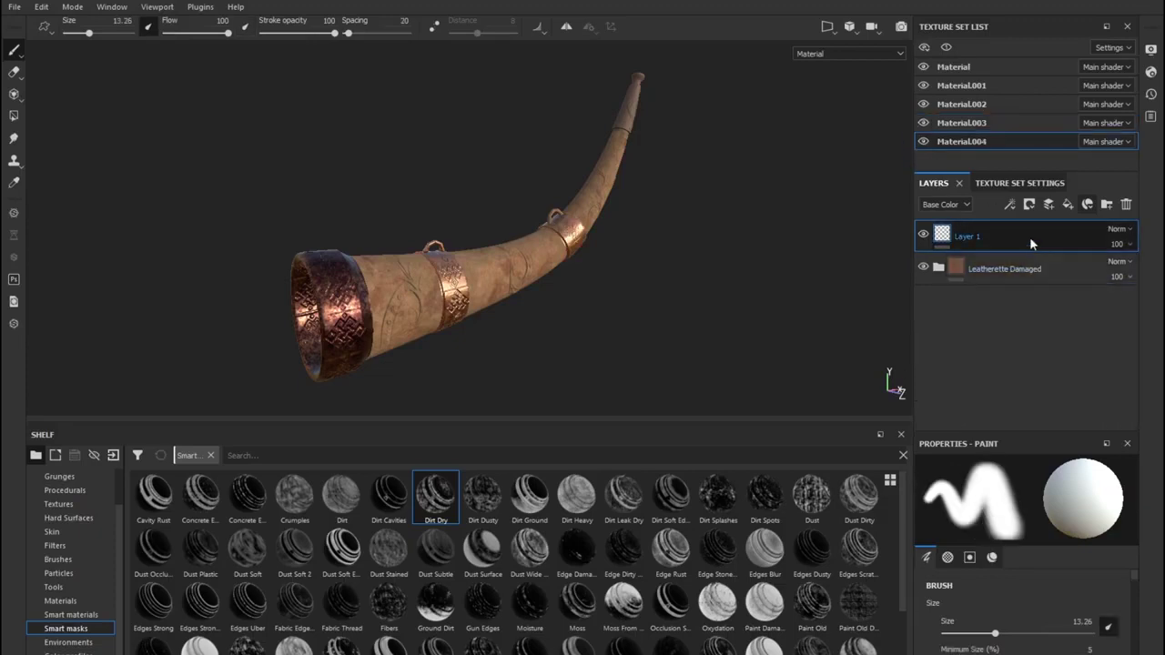
right_click(1029, 236)
left_click(1029, 226)
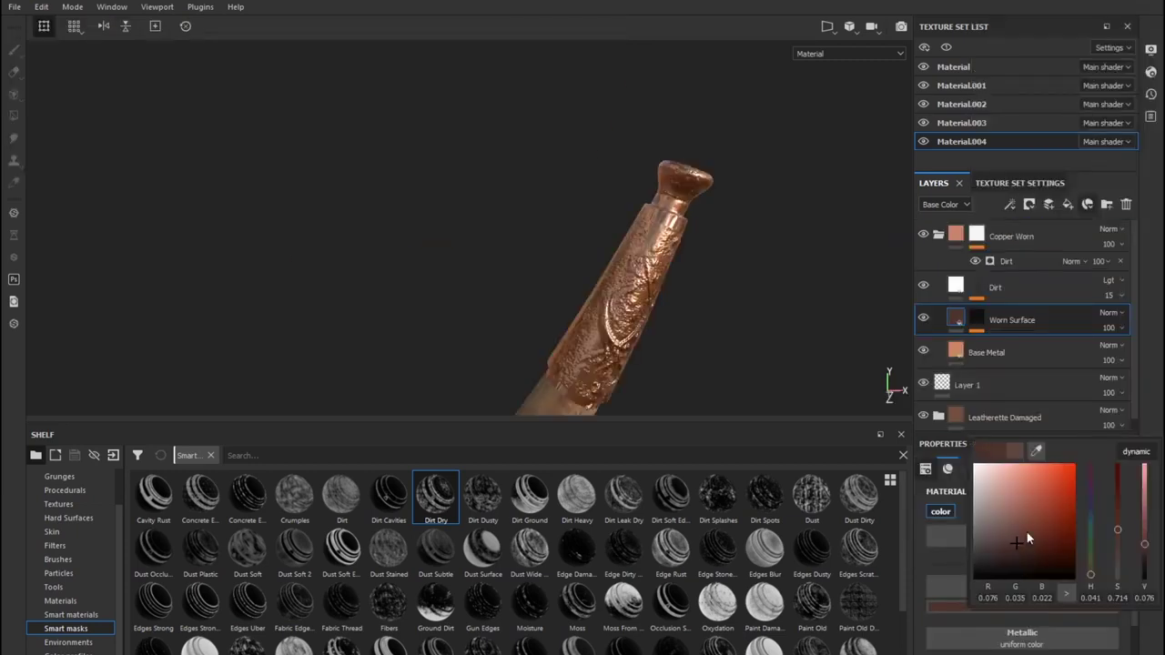
left_click(1026, 534)
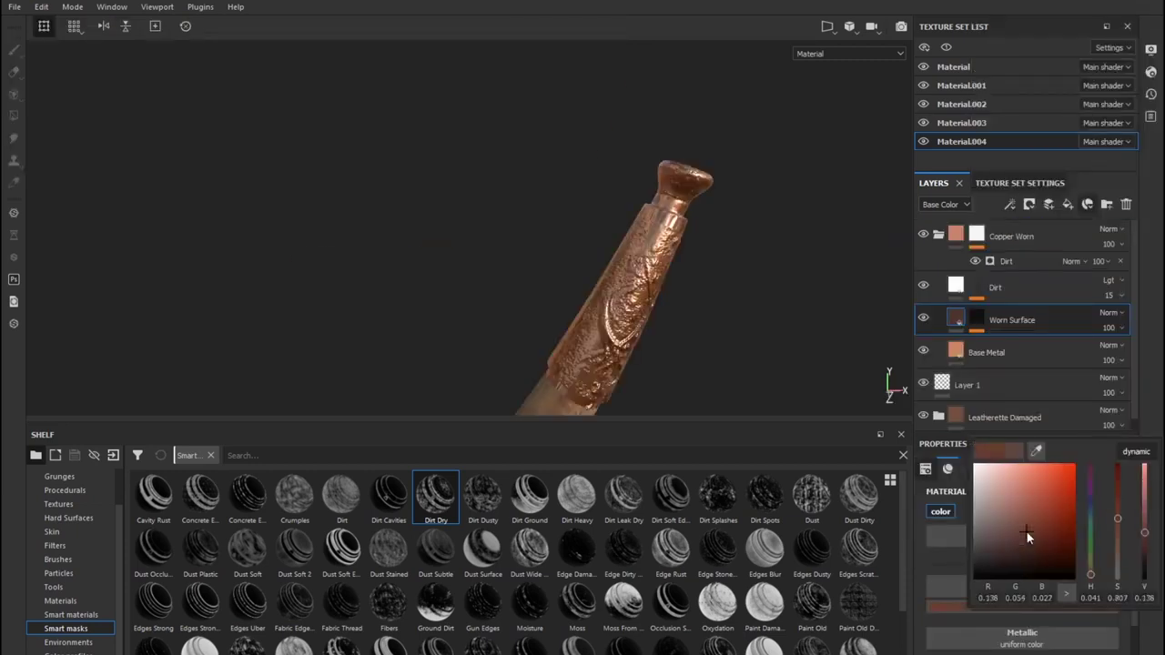
left_click_drag(1028, 525, 1030, 522)
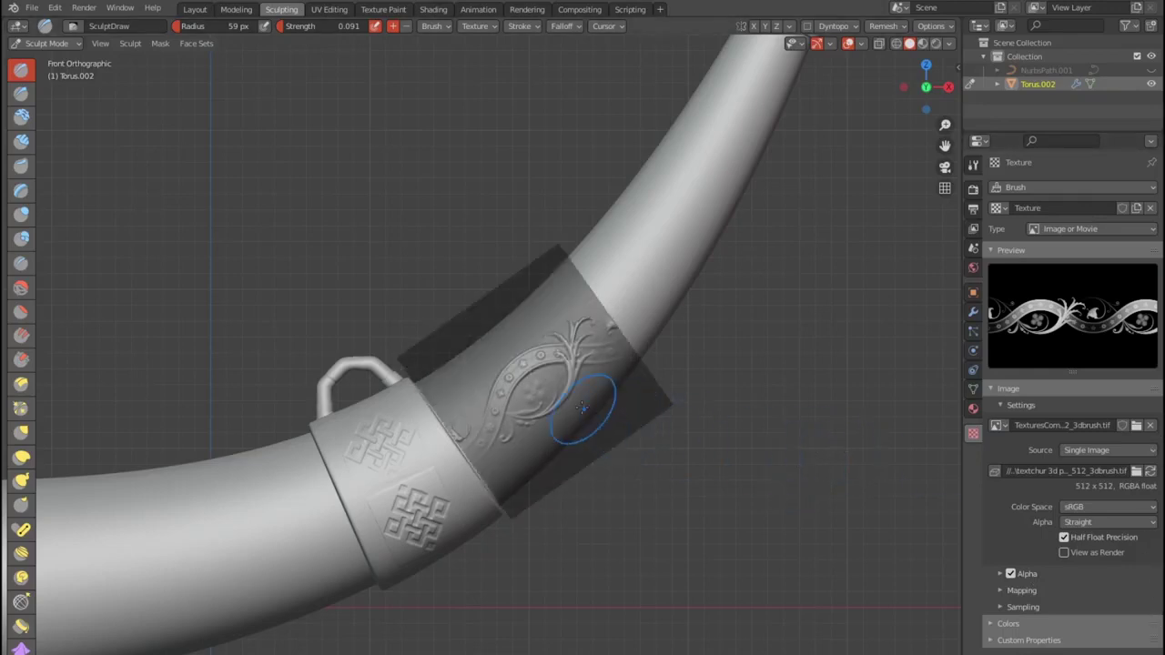
Stamp another floral ornament onto the horn with the SculptDraw brush.
left_click_drag(575, 398, 624, 355)
mouse_move(728, 261)
left_mouse_down()
mouse_move(707, 252)
mouse_move(738, 275)
left_mouse_up()
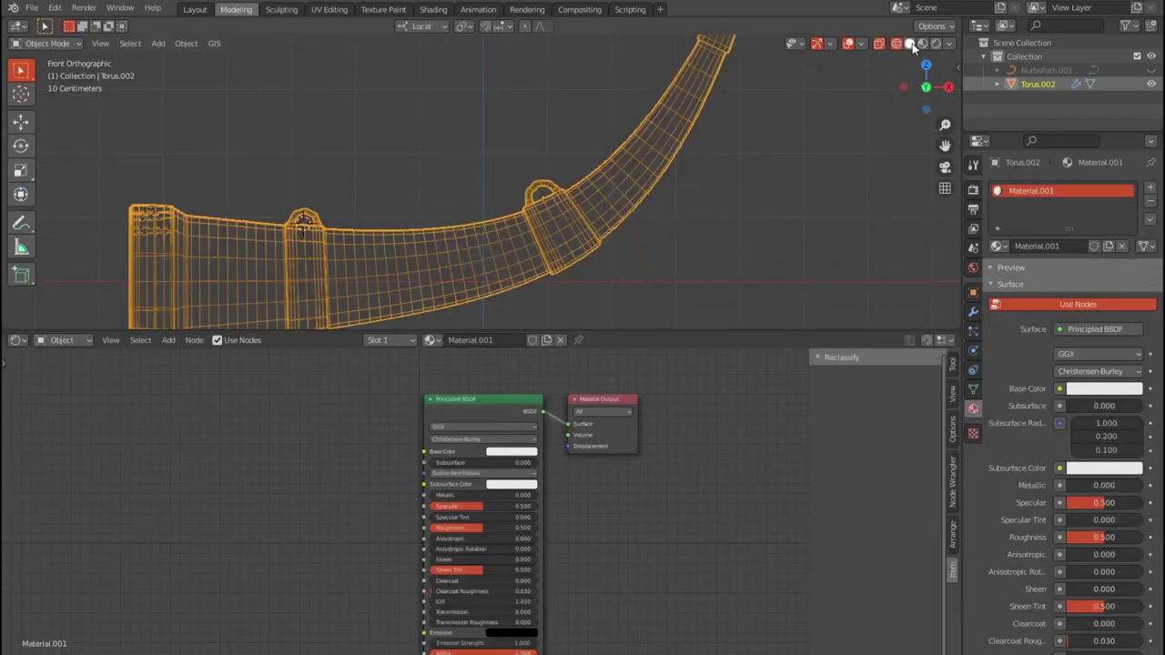
left_click(911, 43)
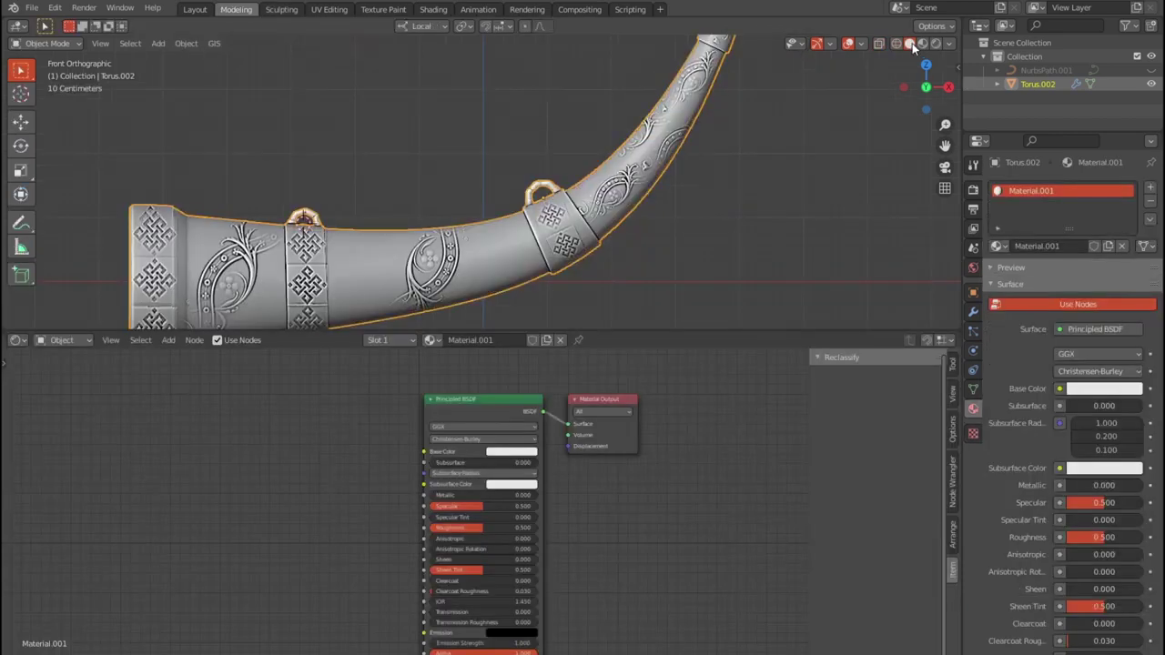
Set Material.001's base colour to magenta and view it in Material Preview shading.
left_click(510, 453)
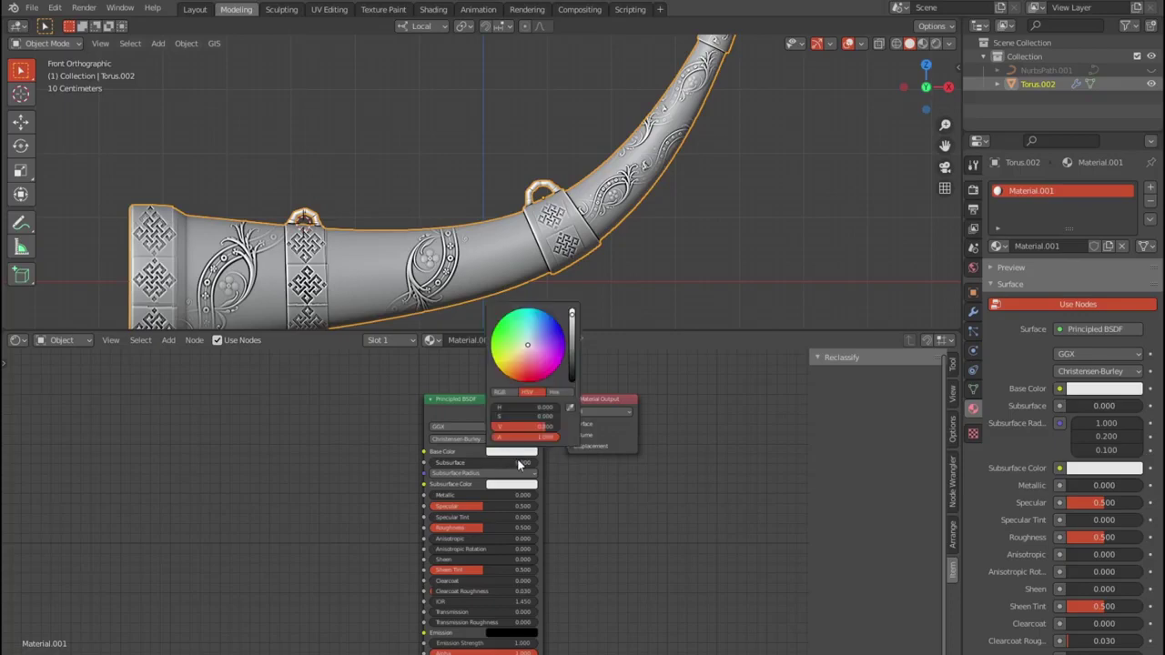
left_click(547, 372)
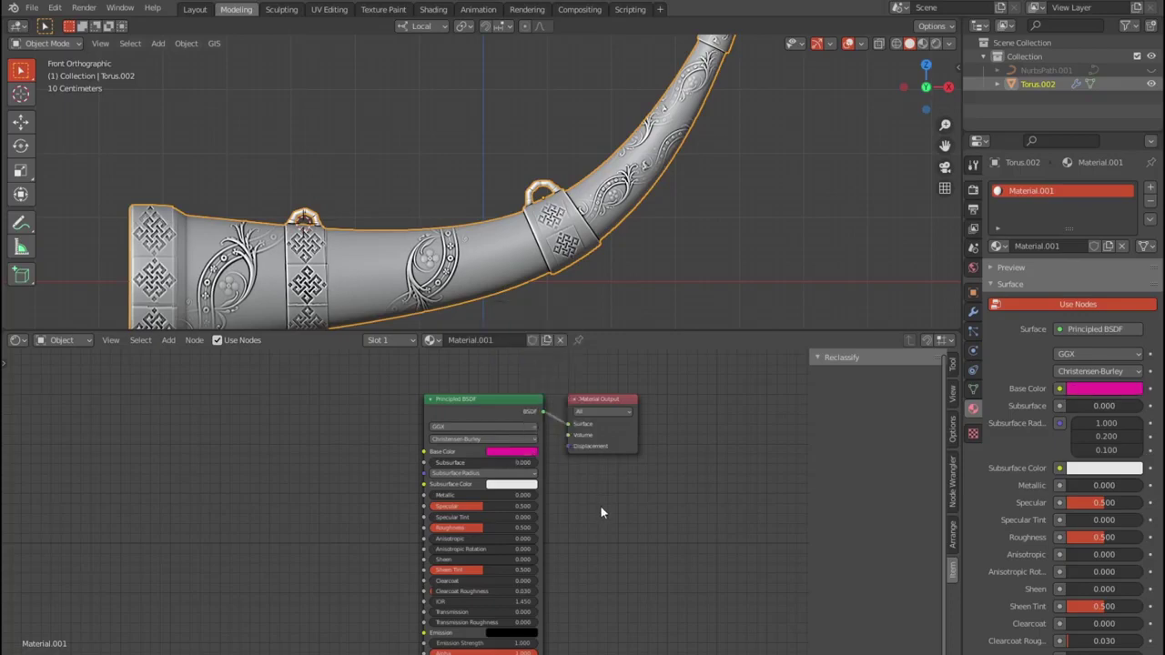
middle_click_drag(603, 514, 616, 497)
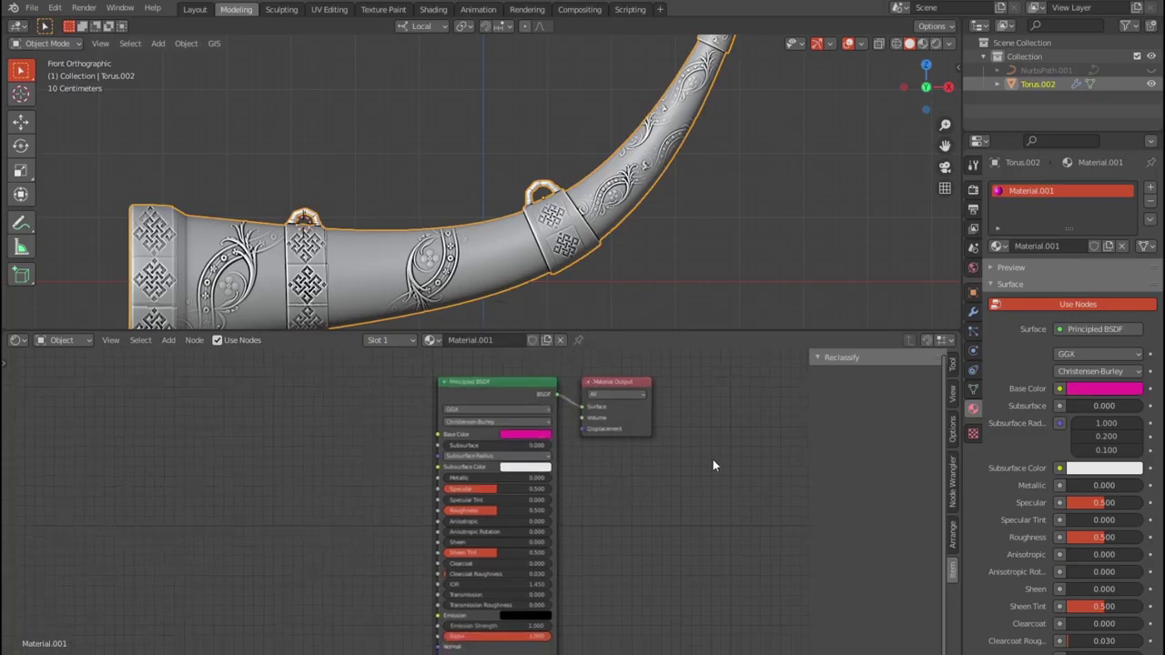
left_click(925, 43)
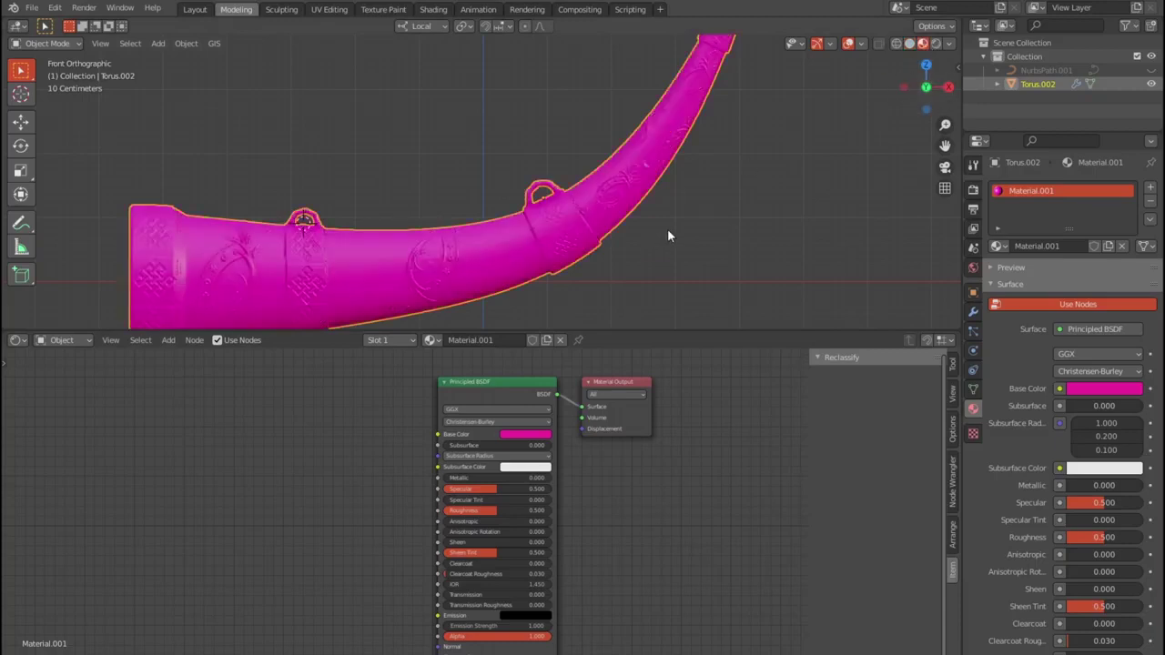
scroll(667, 236, "down", 2)
scroll(667, 235, "down", 1)
scroll(667, 236, "down", 1)
scroll(647, 240, "up", 1)
scroll(647, 240, "up", 1)
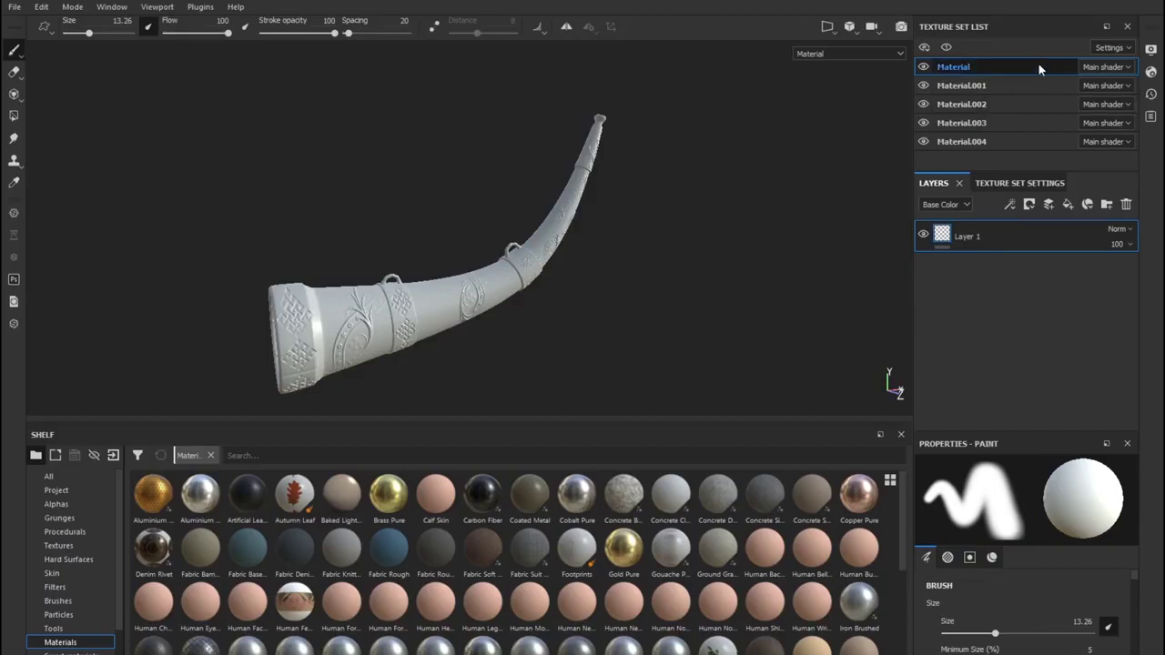
Toggle the Material and Material.001 parts' visibility to check them, then add a path curve.
left_click(925, 66)
left_click(924, 67)
left_click(923, 85)
left_click(923, 85)
left_click(923, 85)
left_click(923, 85)
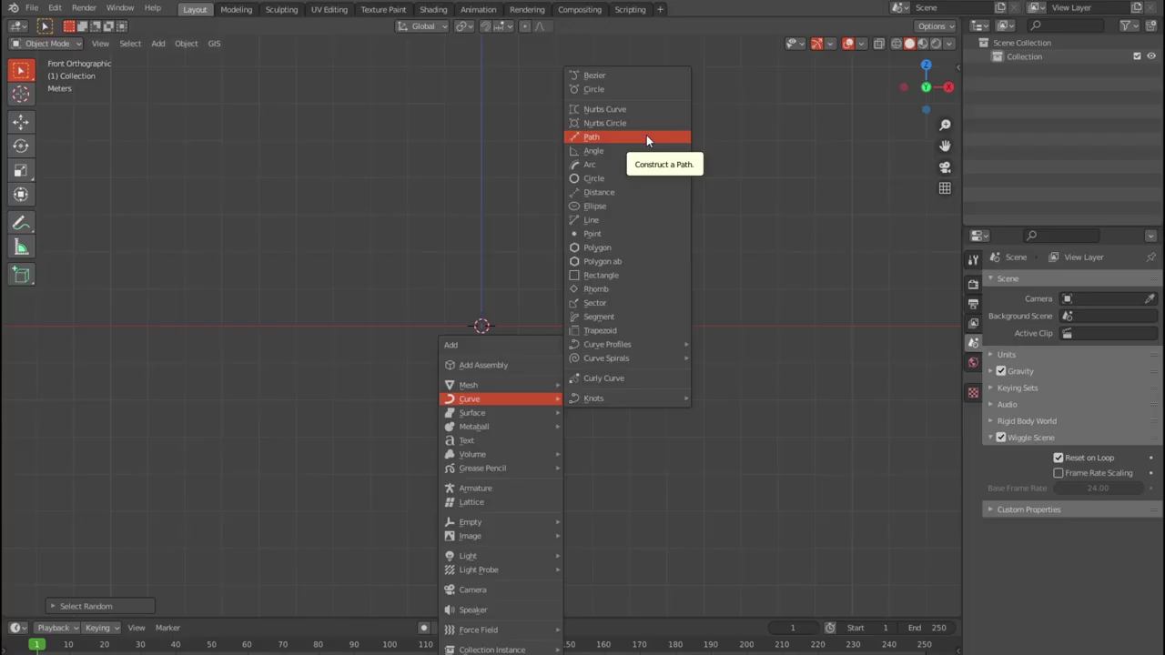
left_click(646, 138)
Bend the Nurbs Path by moving its two end control points up and right.
key("Tab")
left_click(556, 325)
key("g")
left_click(592, 296)
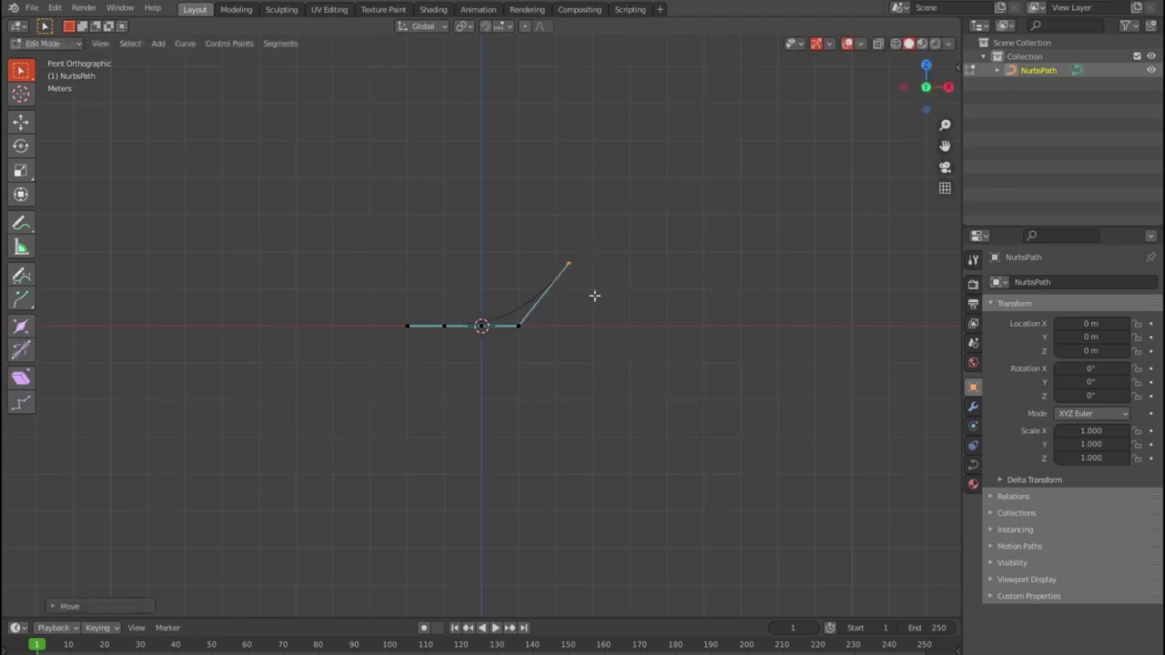
left_click(519, 325)
key("g")
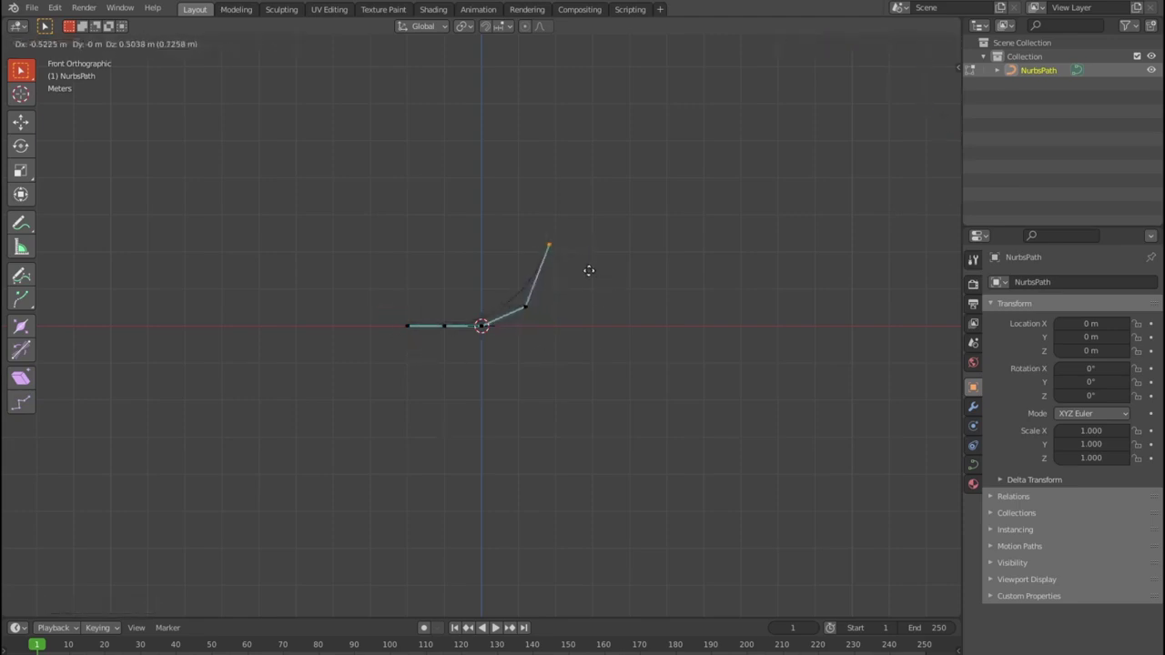
left_click(588, 270)
key("Tab")
Apply the curve's transforms and give it a round bevel of 0.24 m depth, resolution 6.
key("ctrl+a")
left_click(746, 247)
middle_click_drag(746, 247, 763, 402)
left_click(973, 464)
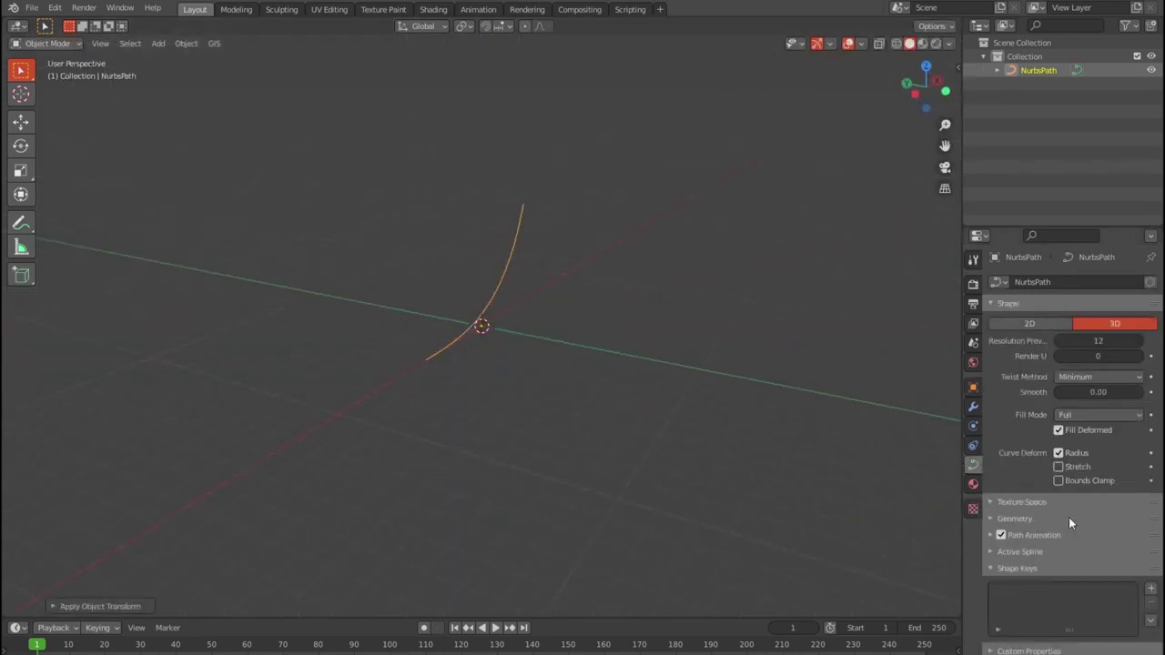
left_click(1069, 519)
scroll(1069, 519, "down", 5)
left_click(1142, 477)
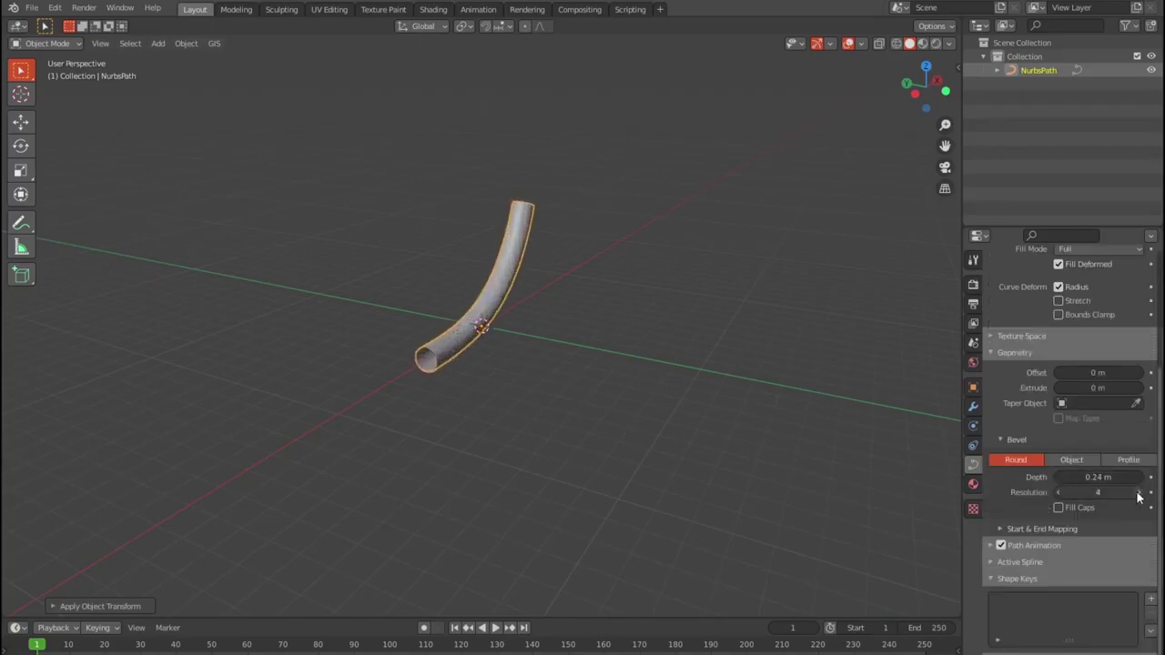
mouse_move(1059, 496)
left_mouse_down()
mouse_move(1151, 497)
mouse_move(1119, 493)
left_mouse_up()
scroll(545, 386, "up", 5)
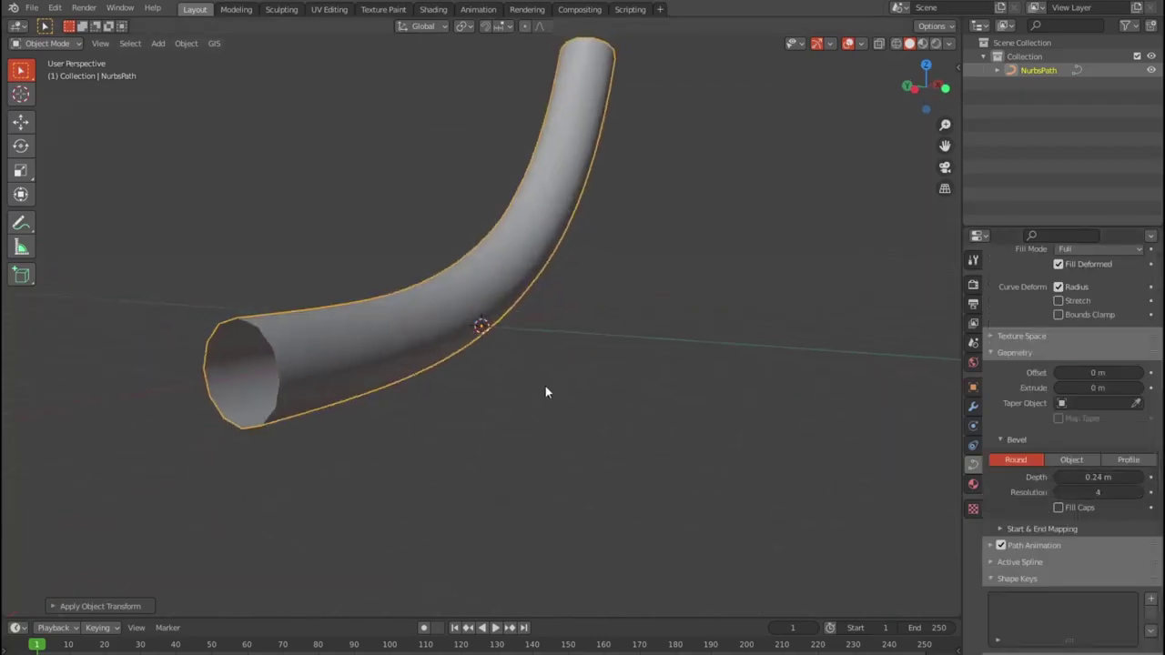
scroll(663, 365, "down", 2)
Widen the horn's mouth by scaling the wide-end point's radius with Alt+S.
middle_click_drag(663, 365, 651, 418, "shift")
key("alt+Tab")
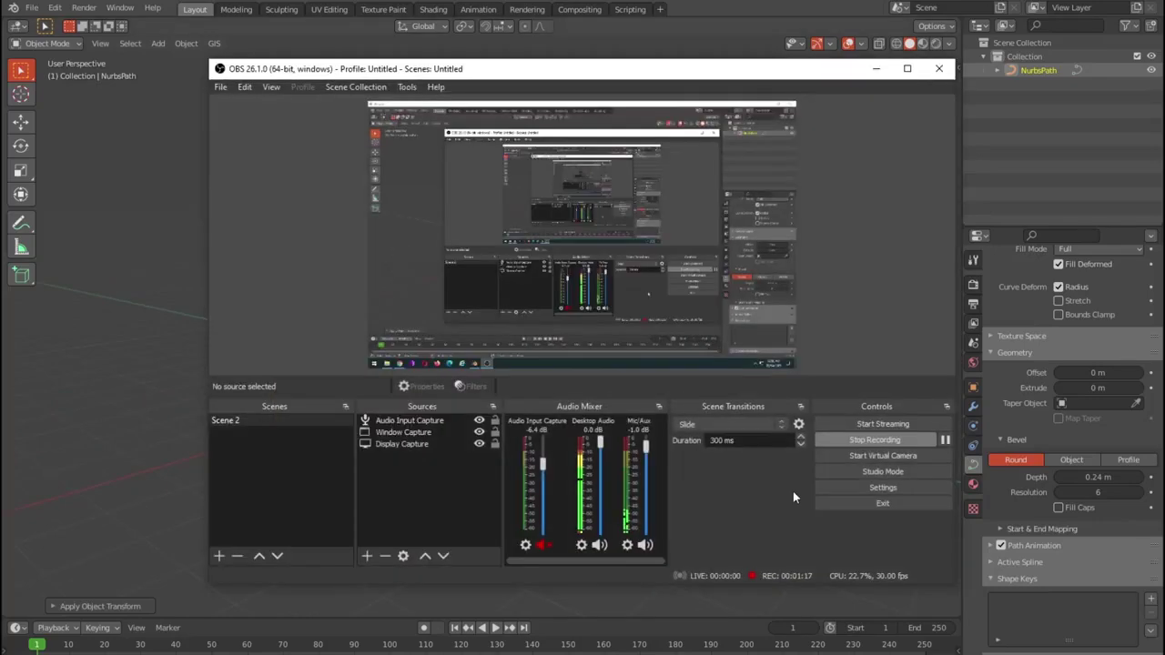
key("alt+Tab")
middle_click_drag(644, 352, 828, 337)
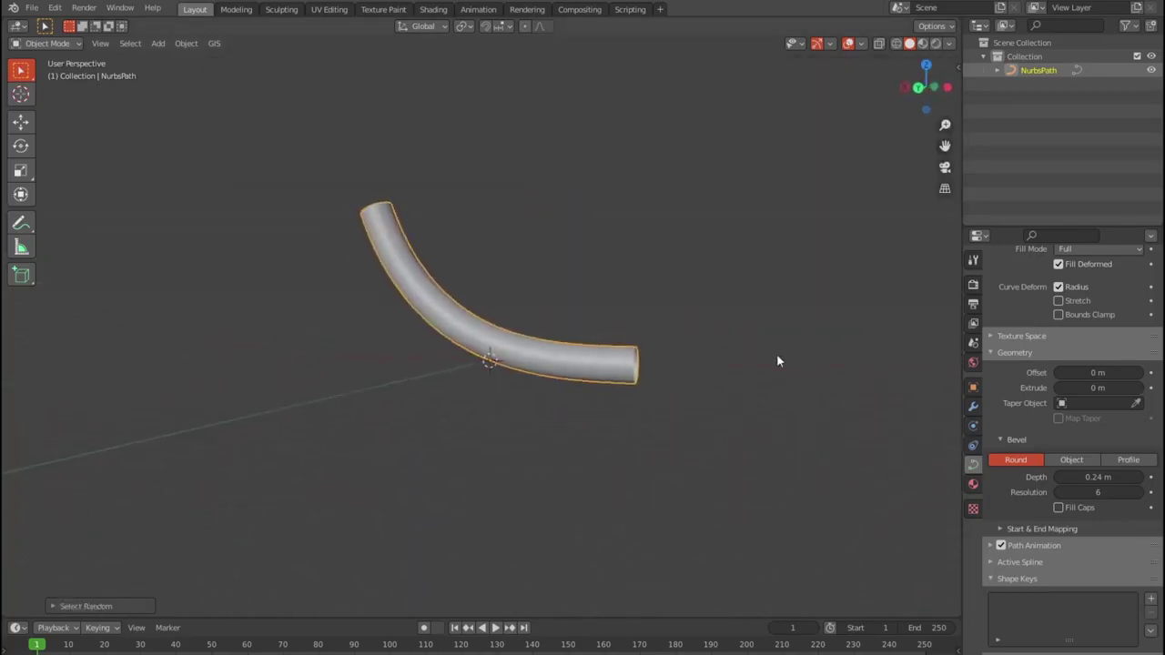
key("Tab")
key("alt+s")
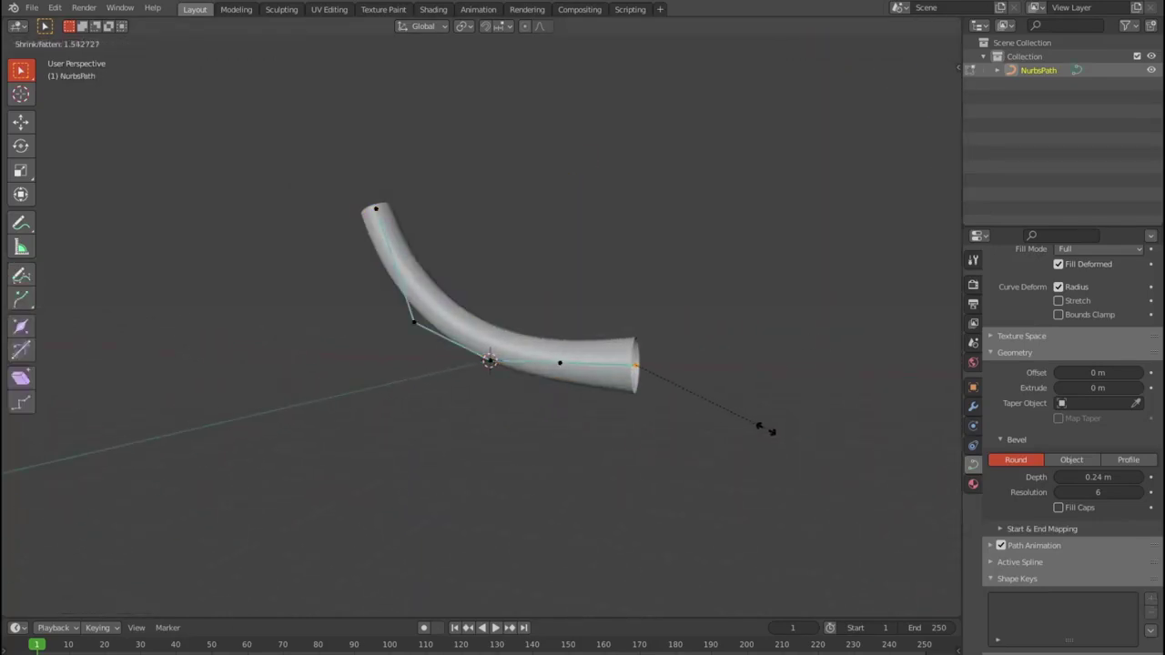
right_click(769, 432)
left_click_drag(715, 416, 480, 304)
key("alt+s")
key("Escape")
key("alt+s")
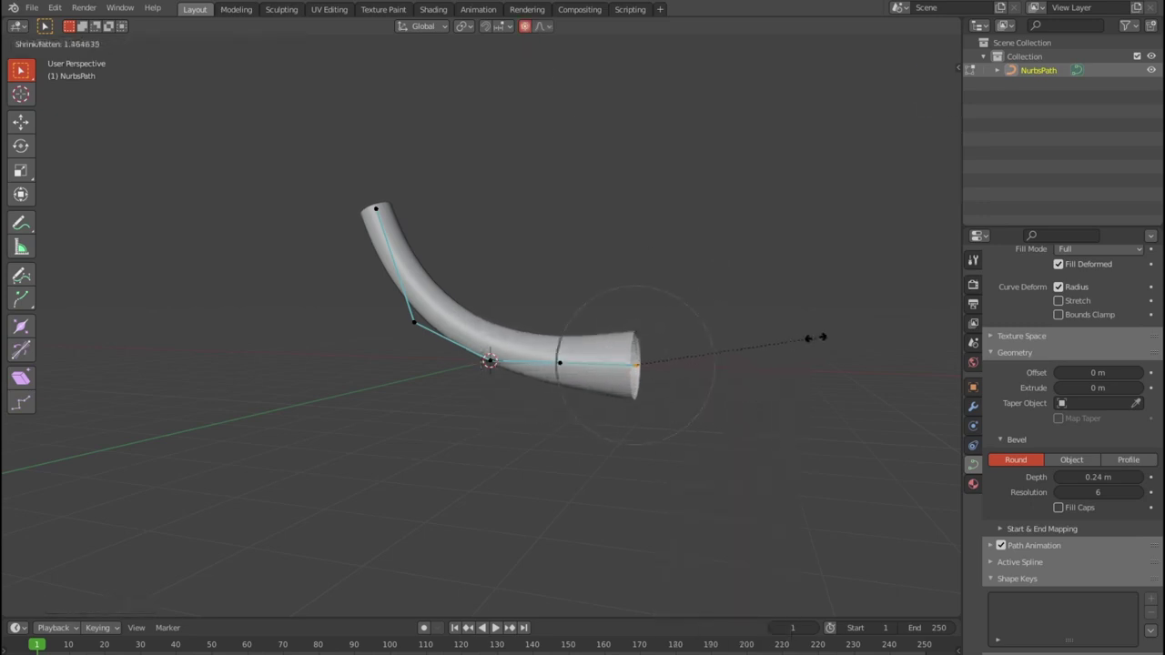
left_click(820, 332)
Shrink the tip's radius to a thin point and reposition a control point in front view.
key("alt+s")
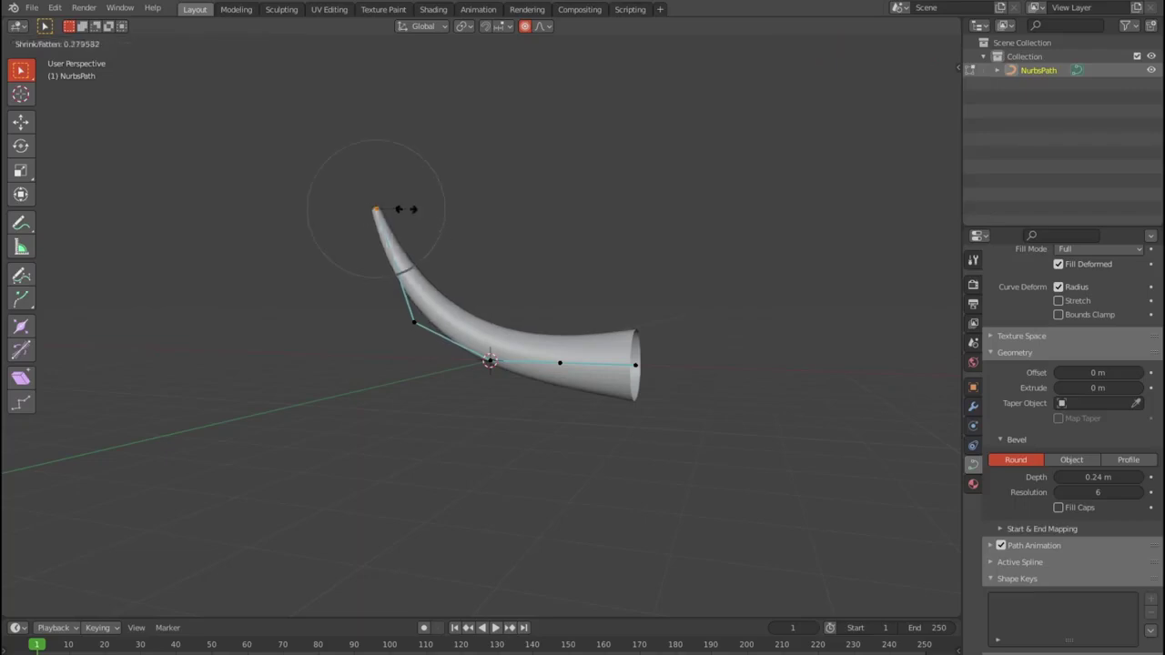
left_click(398, 207)
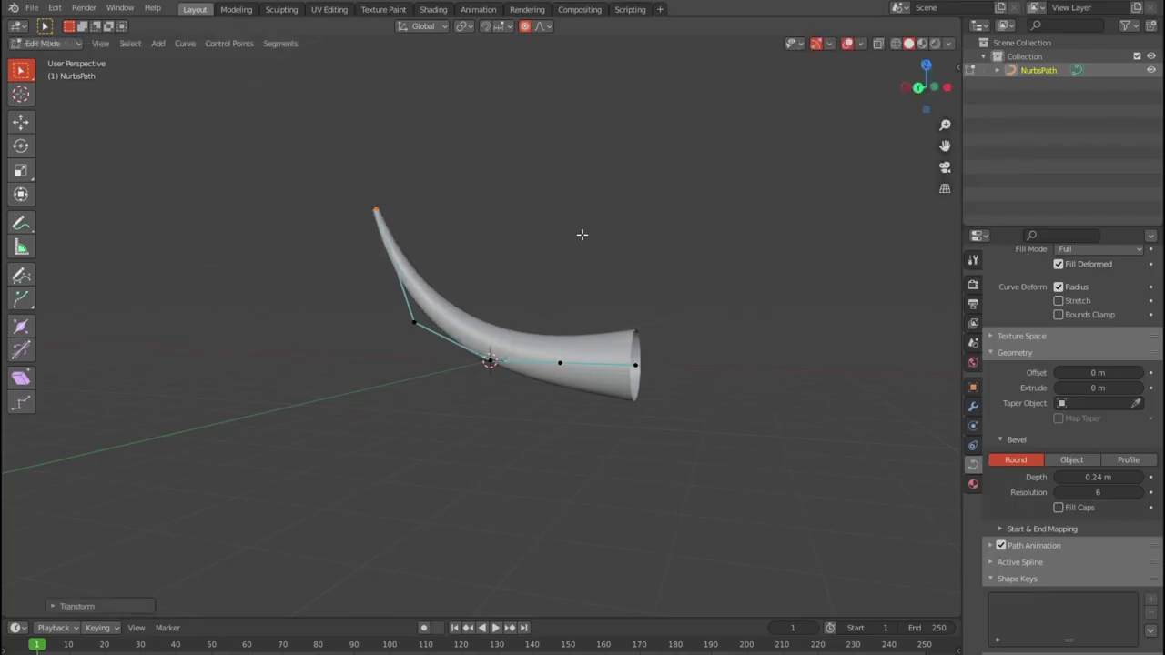
key("KP_1")
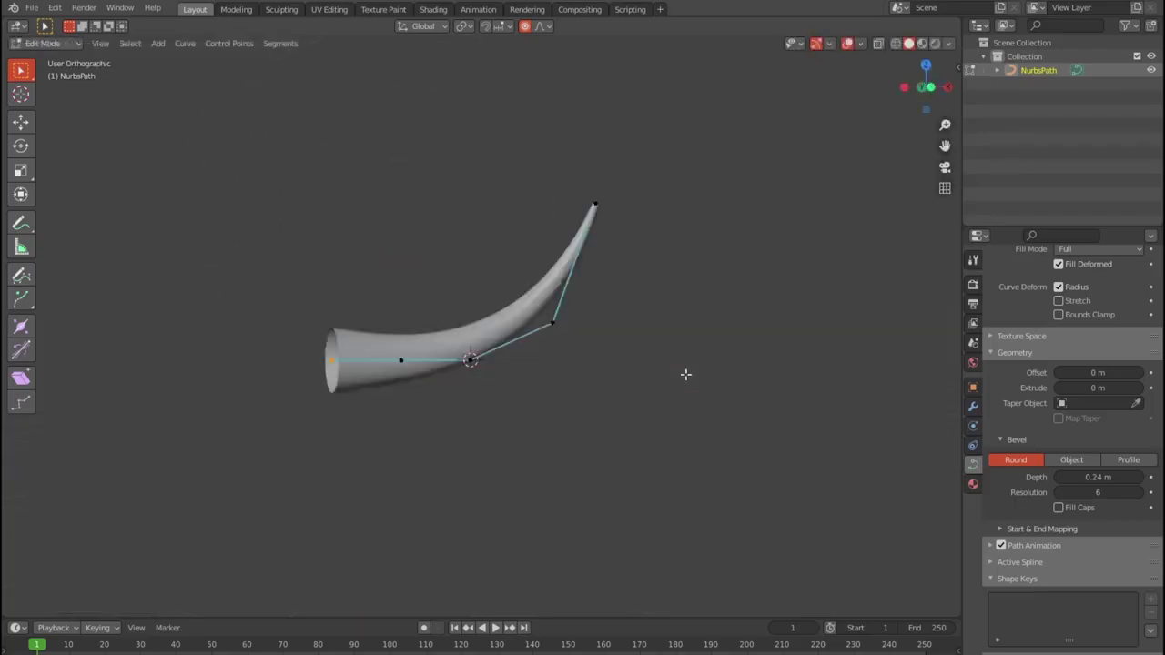
key("g")
left_click(658, 373)
mouse_move(657, 373)
middle_mouse_down()
mouse_move(759, 434)
mouse_move(549, 418)
mouse_move(522, 403)
middle_mouse_up()
key("Tab")
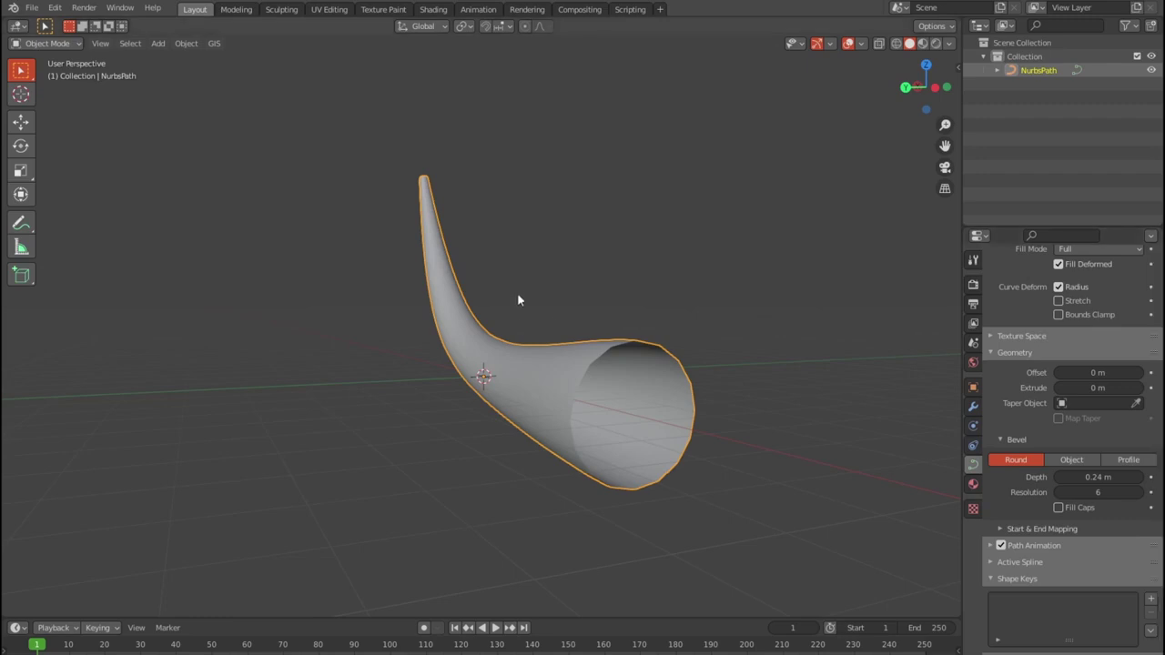
Duplicate the NurbsPath as a backup and convert the horn curve into a mesh.
right_click(1037, 70)
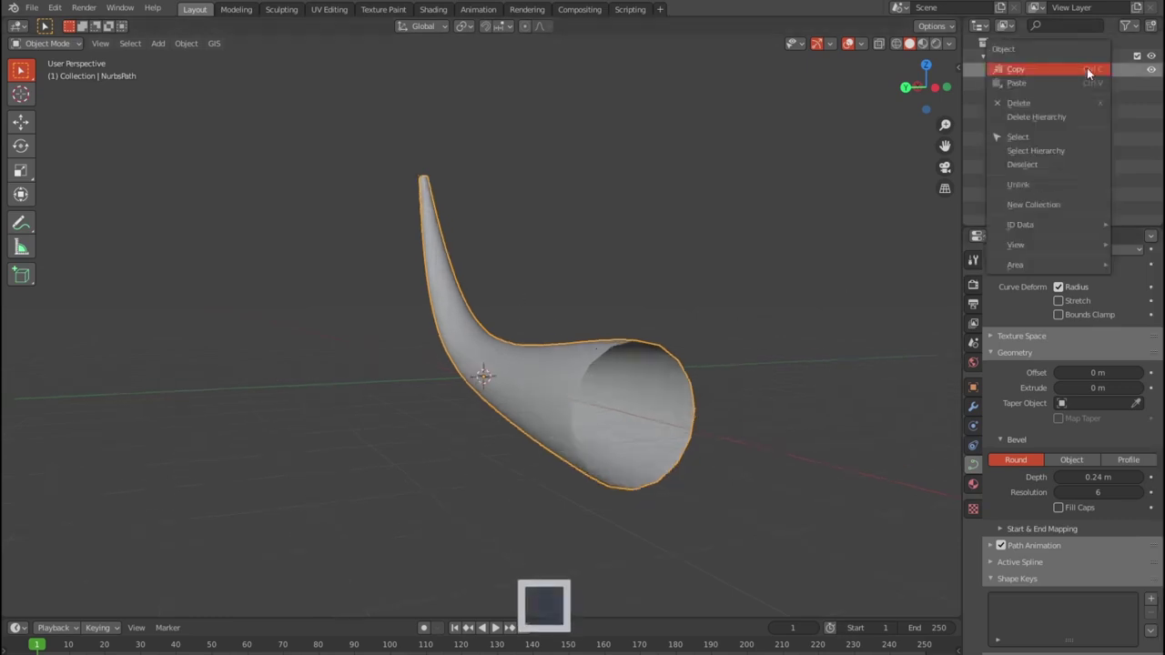
left_click(1064, 150)
right_click(619, 384)
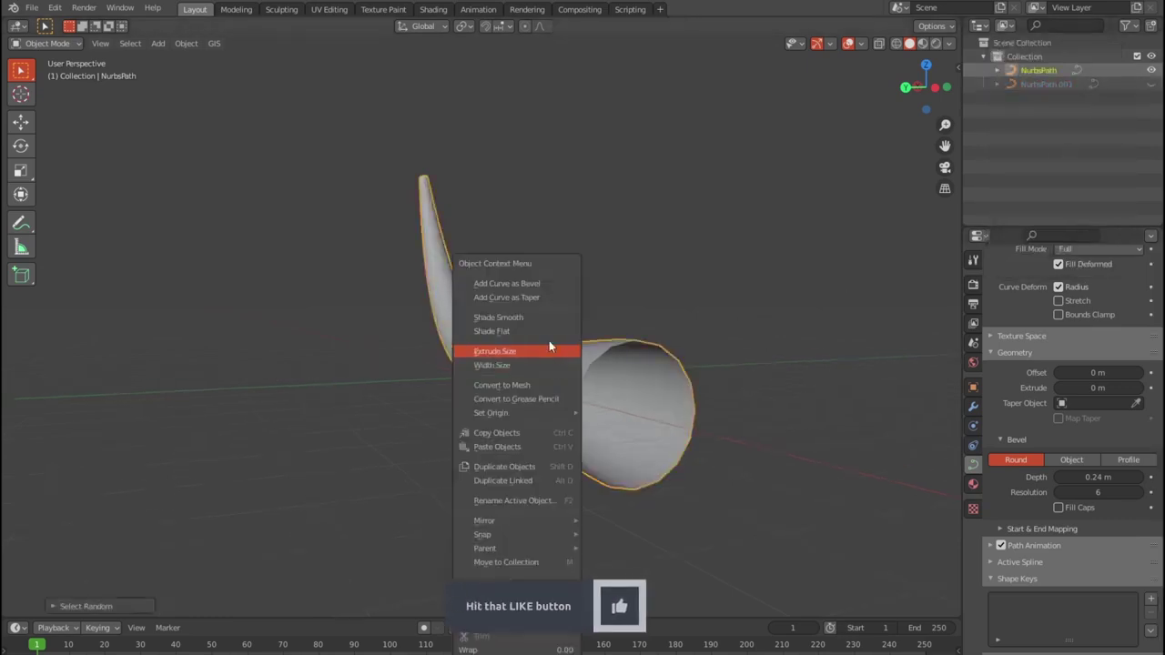
left_click(549, 344)
middle_click_drag(548, 344, 644, 434)
Enter Edit Mode on the horn mesh with everything deselected, viewed at an angle.
key("Tab")
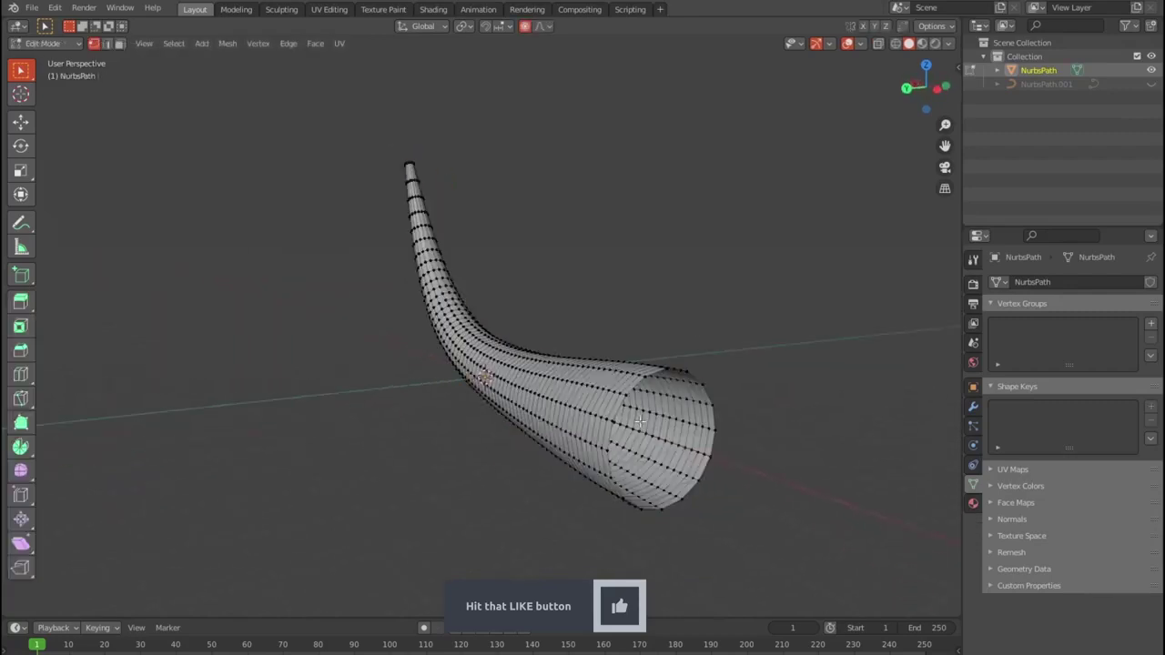
key("alt+a")
key("KP_1")
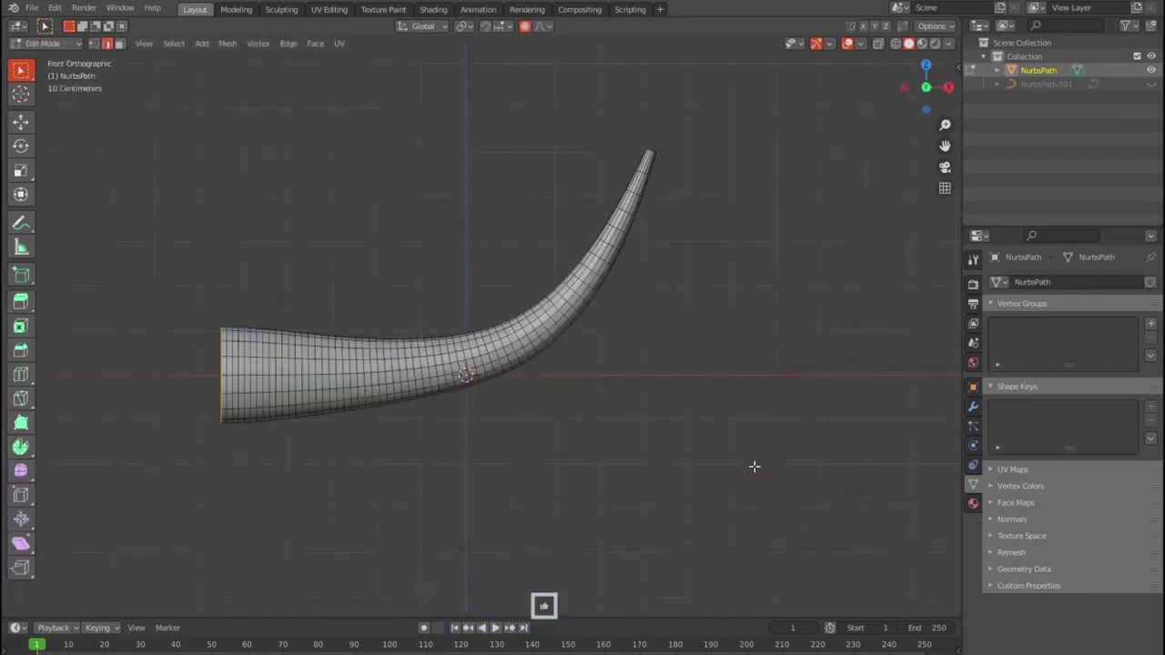
mouse_move(446, 447)
middle_mouse_down()
mouse_move(629, 464)
mouse_move(765, 420)
mouse_move(838, 411)
mouse_move(828, 415)
middle_mouse_up()
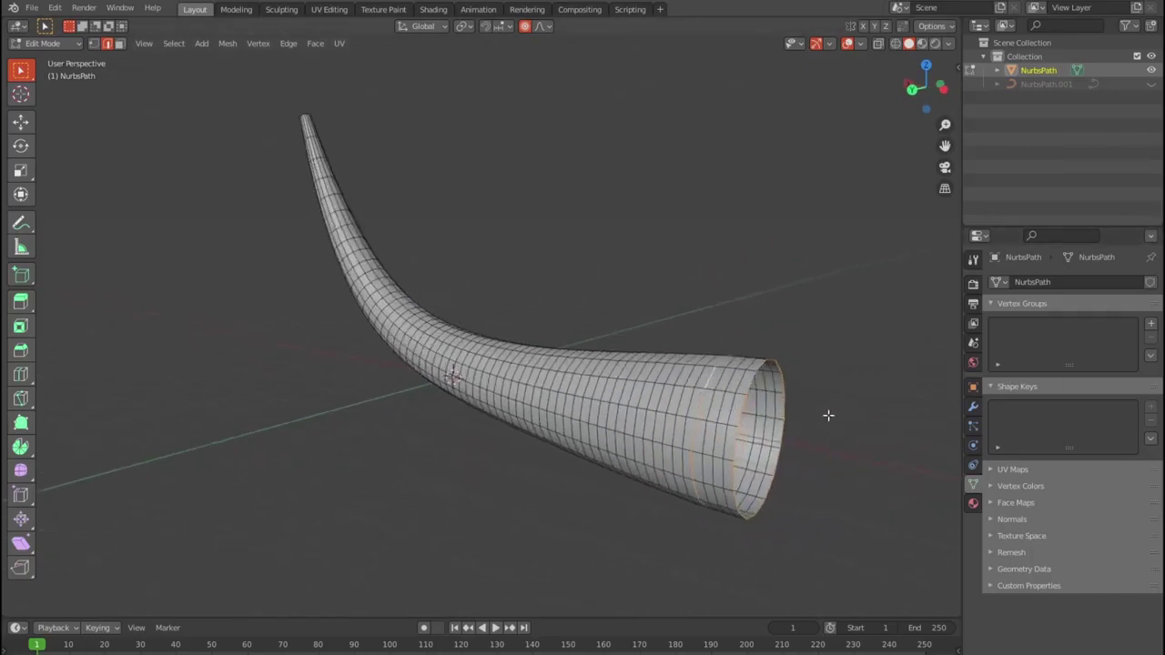
Select starting faces and a face loop running along the horn.
left_click(710, 393, "alt")
left_click(702, 463, "alt")
left_click(706, 407)
left_click(705, 409, "alt")
left_click(700, 451)
left_click(715, 380, "ctrl")
left_click(758, 510, "alt")
mouse_move(759, 510)
middle_mouse_down()
mouse_move(738, 397)
mouse_move(733, 407)
middle_mouse_up()
scroll(738, 398, "up", 3)
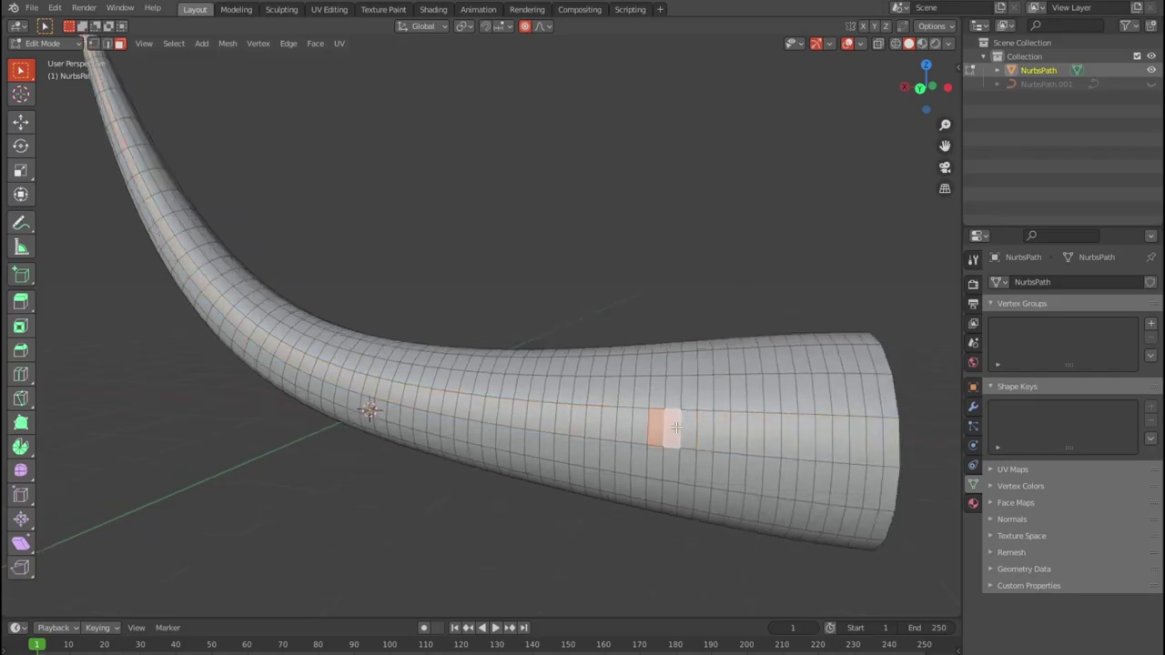
Select a full face ring around the horn, clearing stray loop selections.
left_click(667, 403, "alt+shift")
mouse_move(667, 404)
middle_mouse_down()
mouse_move(600, 378)
mouse_move(673, 391)
mouse_move(592, 372)
mouse_move(547, 379)
middle_mouse_up()
left_click(598, 377, "alt+shift")
scroll(678, 390, "up", 2)
scroll(678, 390, "up", 2)
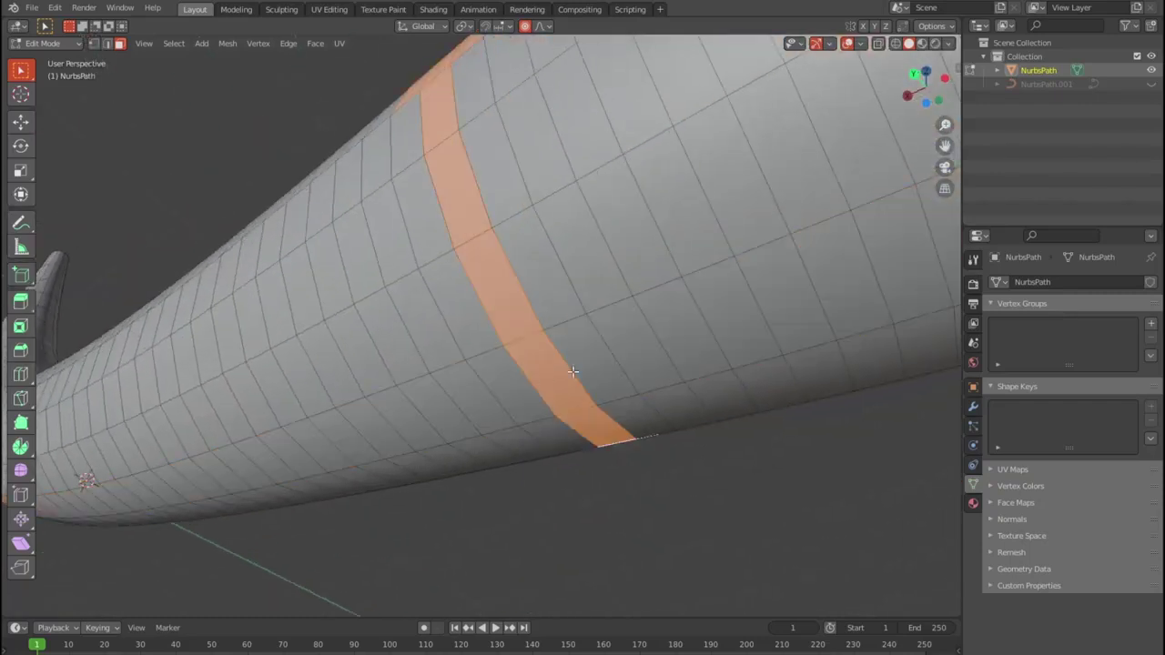
left_click(520, 260, "shift")
left_click(455, 300, "alt+shift")
left_click(441, 228, "alt+shift")
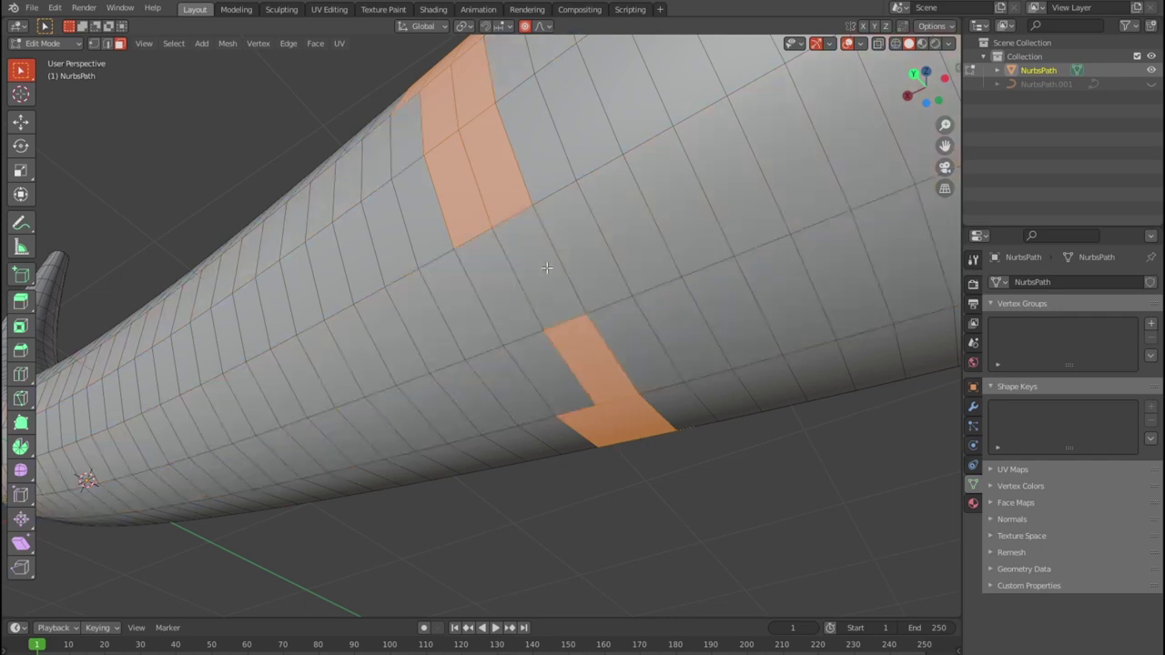
left_click(528, 378, "alt+shift")
mouse_move(528, 377)
middle_mouse_down()
mouse_move(624, 160)
mouse_move(637, 240)
mouse_move(622, 371)
middle_mouse_up()
mouse_move(561, 276)
middle_mouse_down()
mouse_move(582, 382)
mouse_move(605, 421)
middle_mouse_up()
left_click(605, 421, "alt")
left_click(601, 421, "alt+shift")
Box-select a band of faces in front view and extrude it outward into a raised ring.
key("KP_1")
left_click_drag(380, 343, 410, 562)
mouse_move(410, 561)
middle_mouse_down()
mouse_move(664, 476)
mouse_move(273, 382)
middle_mouse_up()
left_click_drag(20, 300, 112, 339)
mouse_move(480, 398)
left_mouse_down()
mouse_move(424, 396)
mouse_move(443, 395)
left_mouse_up()
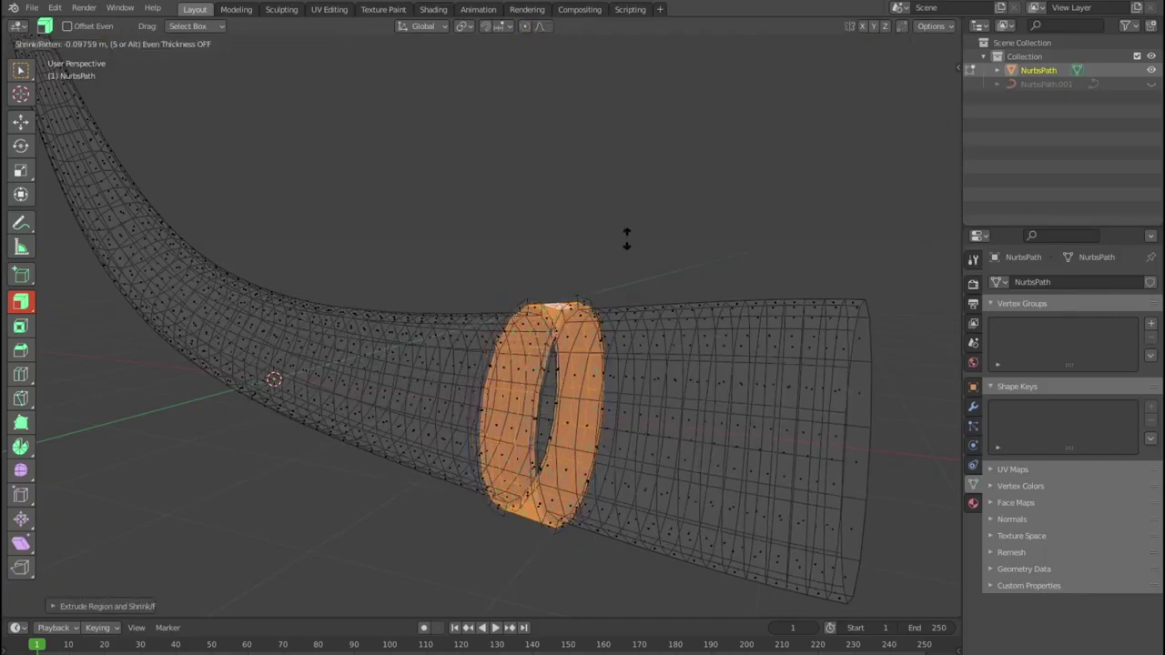
Box-select the middle band again and thicken it outward along normals.
key("alt+z")
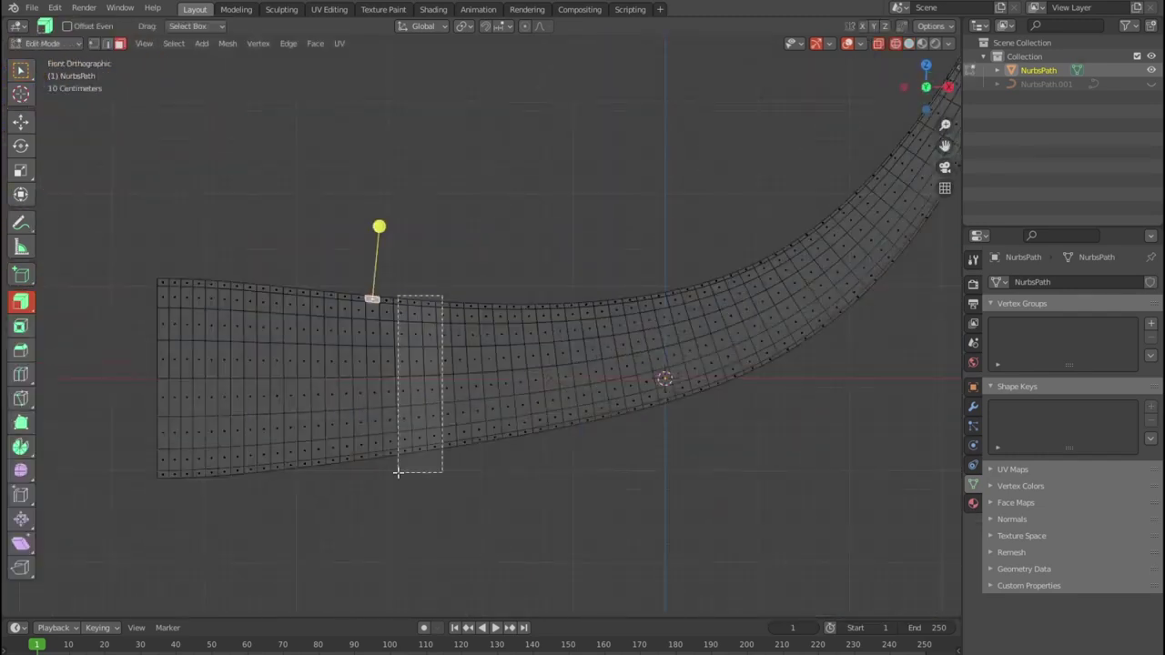
left_click_drag(442, 295, 397, 473)
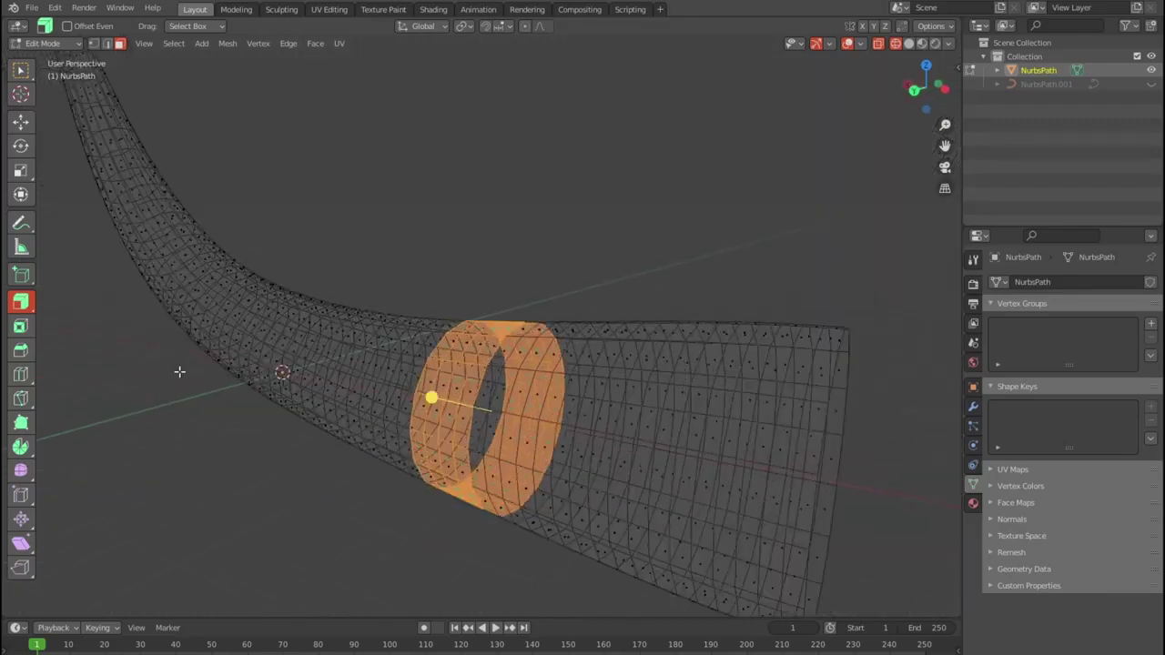
left_click(412, 382)
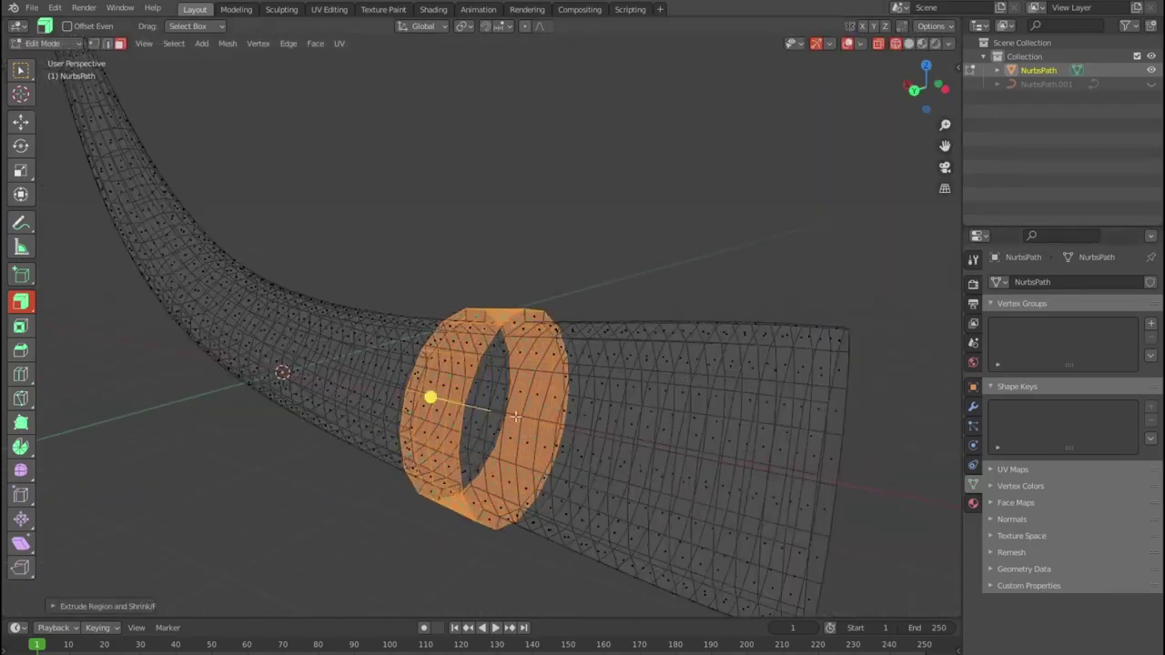
left_click_drag(434, 417, 412, 411)
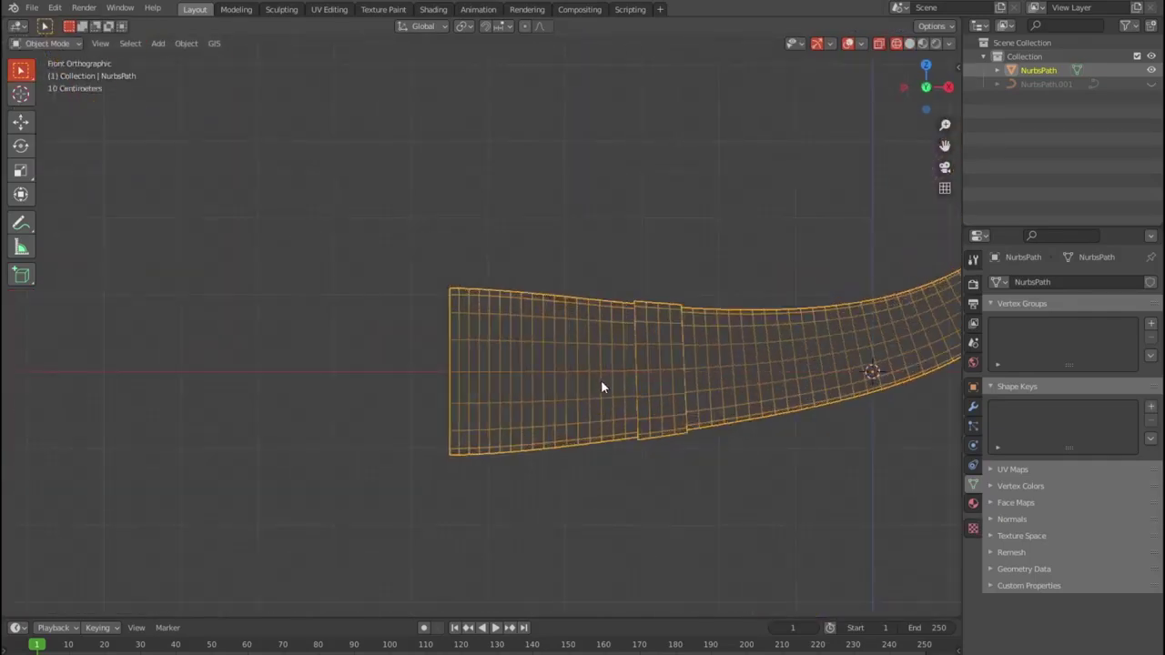
Extrude the faces at the horn's mouth into a thick raised rim collar.
left_click_drag(507, 279, 428, 501)
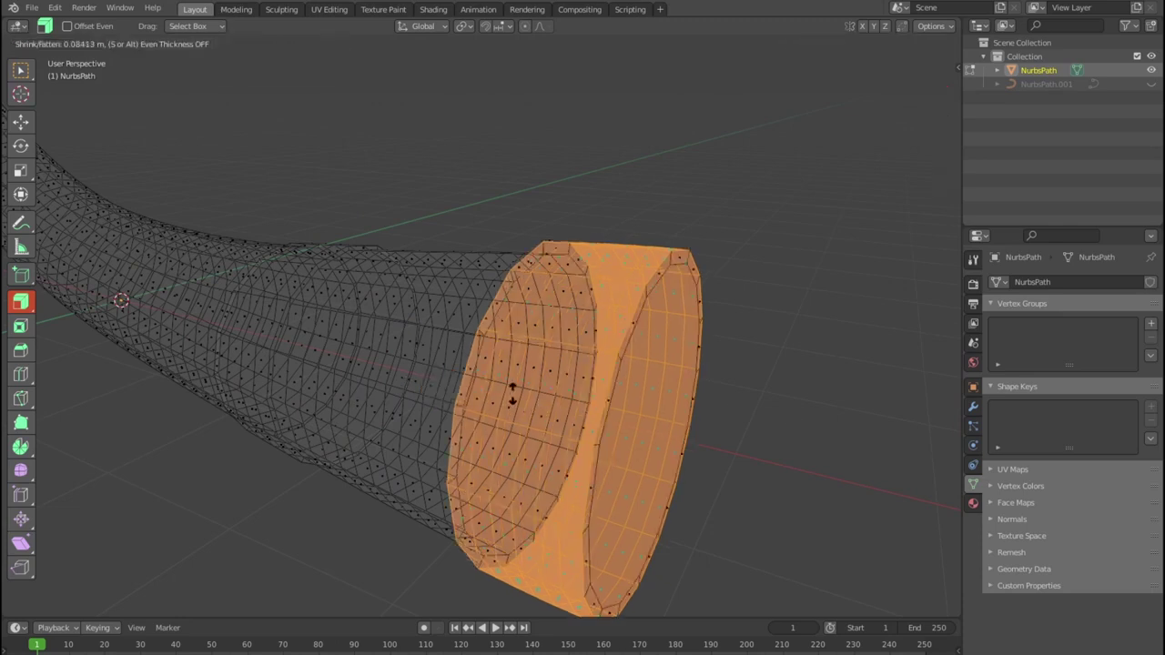
left_click(468, 385)
key("shift+z")
middle_click_drag(822, 424, 673, 417)
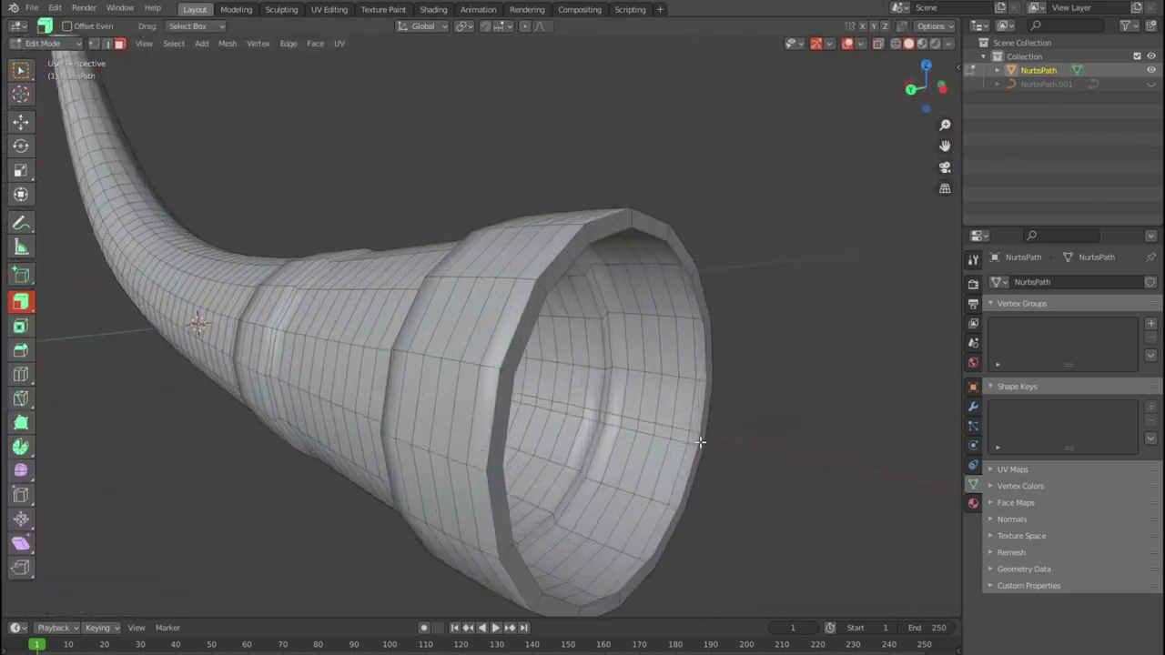
Confirm the new edge loop, then scale the end ring of faces and the mouth rim loop.
left_click(782, 399)
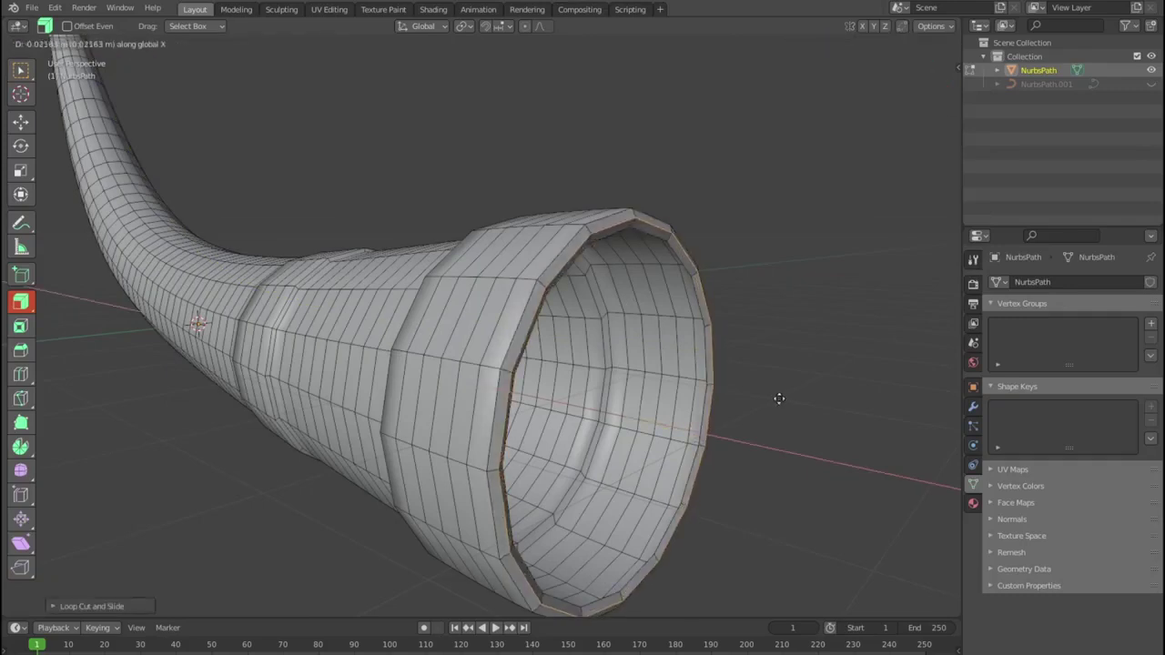
middle_click_drag(777, 398, 875, 438)
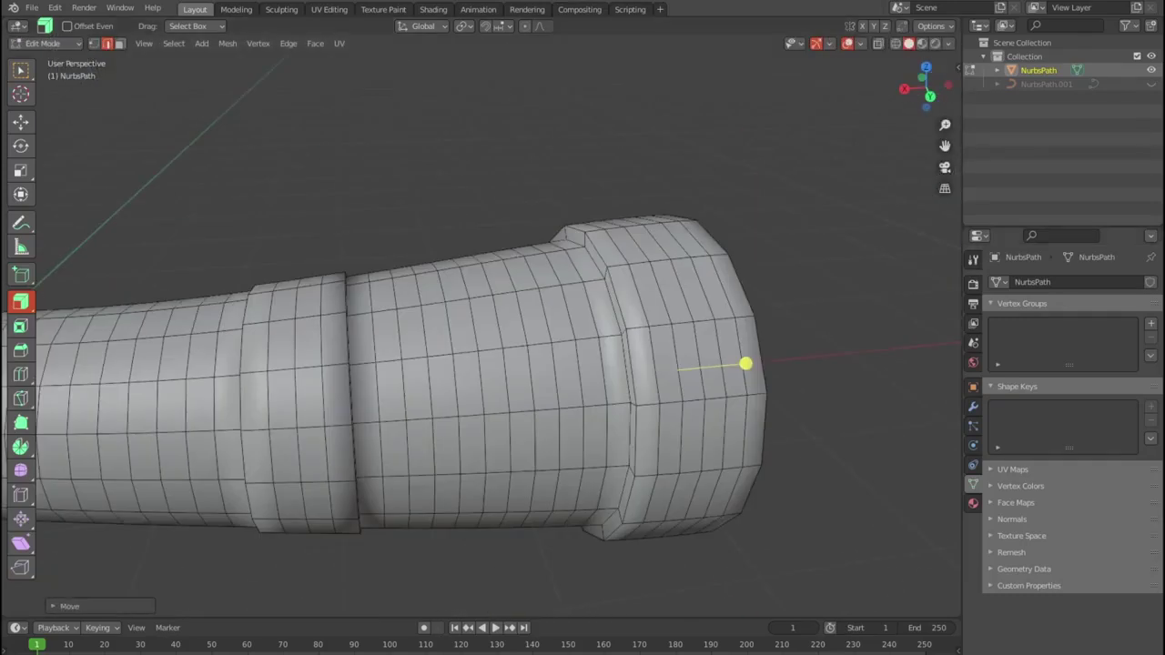
key("w")
key("s")
left_click(718, 356)
middle_click_drag(718, 355, 526, 345)
left_click(526, 345, "alt")
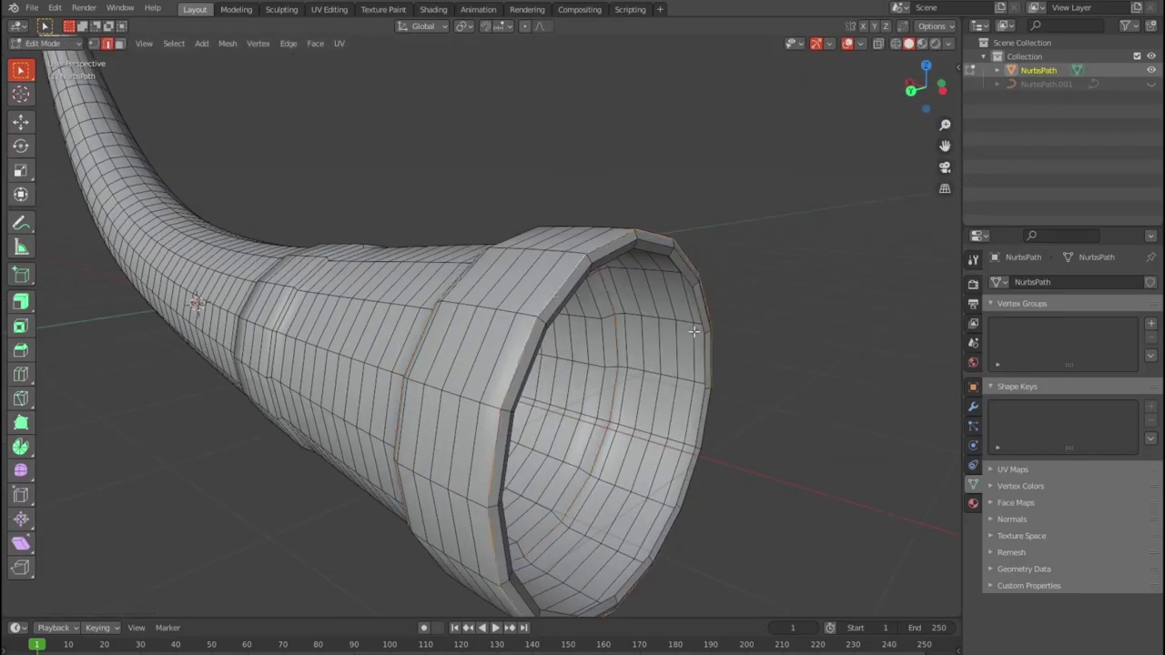
key("s")
left_click(729, 352)
Preview the smoothed horn outside Edit Mode, then return to editing the mesh.
mouse_move(728, 353)
middle_mouse_down()
mouse_move(560, 385)
mouse_move(719, 415)
mouse_move(570, 329)
mouse_move(580, 344)
mouse_move(678, 342)
mouse_move(634, 364)
mouse_move(551, 351)
mouse_move(639, 417)
mouse_move(510, 355)
mouse_move(582, 364)
mouse_move(637, 401)
middle_mouse_up()
scroll(657, 359, "down", 3)
key("Tab")
scroll(634, 364, "up", 5)
key("Tab")
scroll(564, 382, "down", 4)
scroll(502, 346, "up", 4)
In front view with X-ray on, select a band of faces across the horn's curve.
key("KP_1")
scroll(642, 406, "up", 2)
scroll(626, 300, "up", 3)
left_click_drag(626, 301, 731, 393)
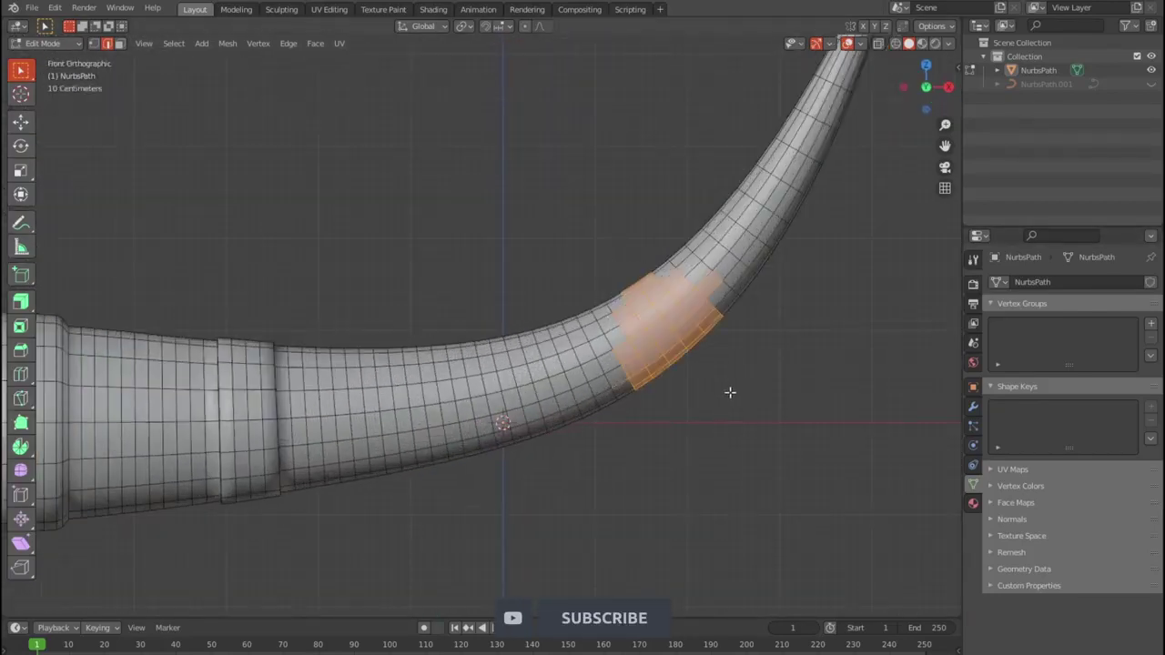
key("alt+z")
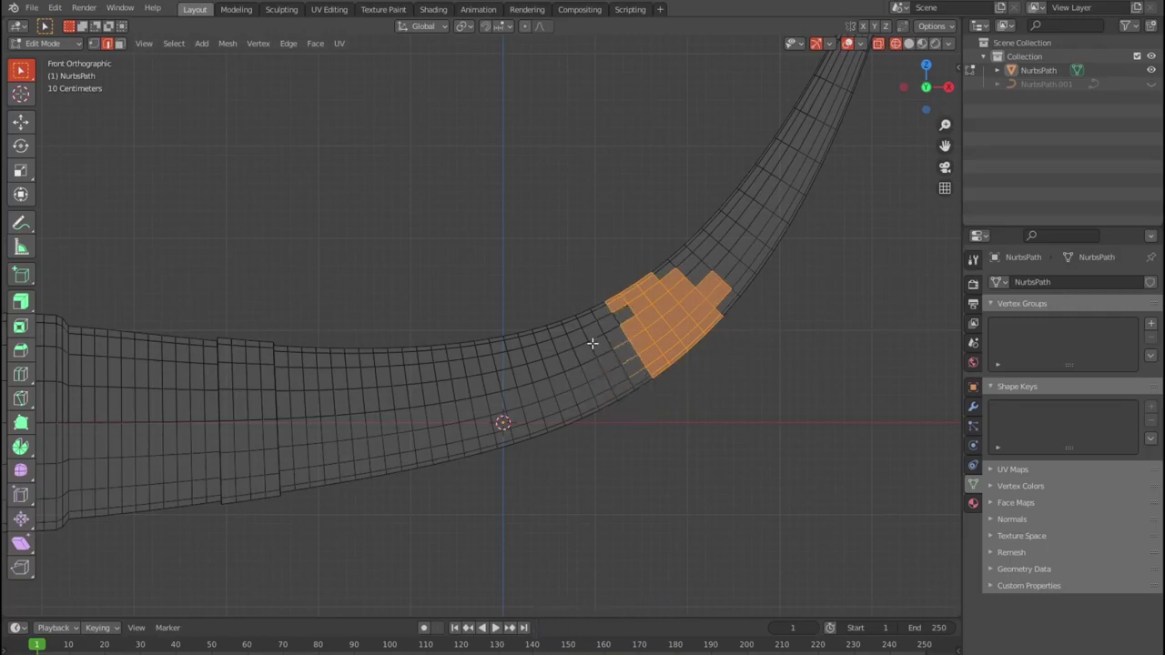
mouse_move(619, 365)
middle_mouse_down()
mouse_move(624, 312)
mouse_move(689, 475)
mouse_move(612, 295)
middle_mouse_up()
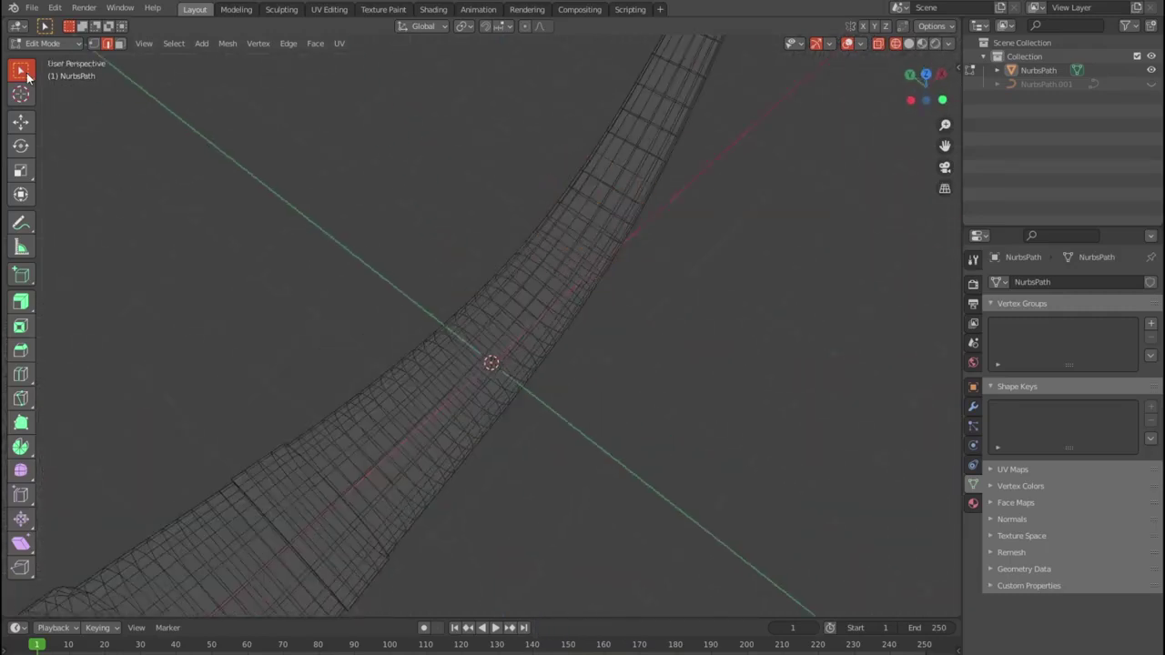
key("KP_1")
left_click_drag(594, 410, 658, 425)
mouse_move(658, 425)
middle_mouse_down()
mouse_move(725, 501)
mouse_move(629, 434)
middle_mouse_up()
key("KP_1")
key("alt+z")
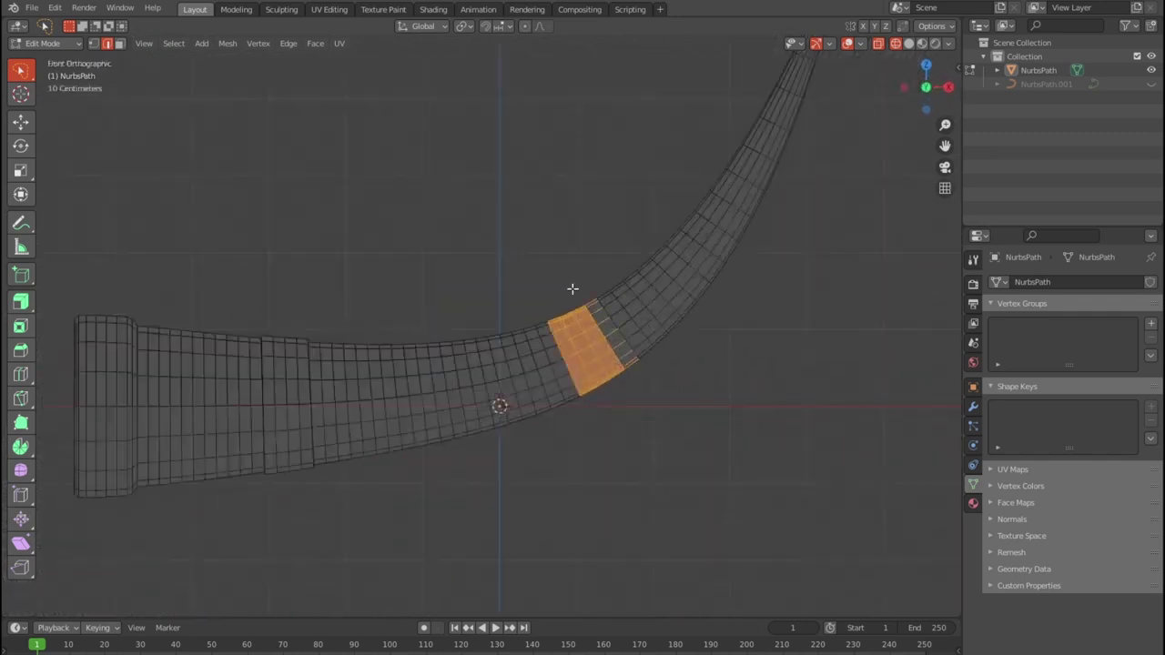
scroll(668, 492, "up", 1)
scroll(202, 391, "up", 4)
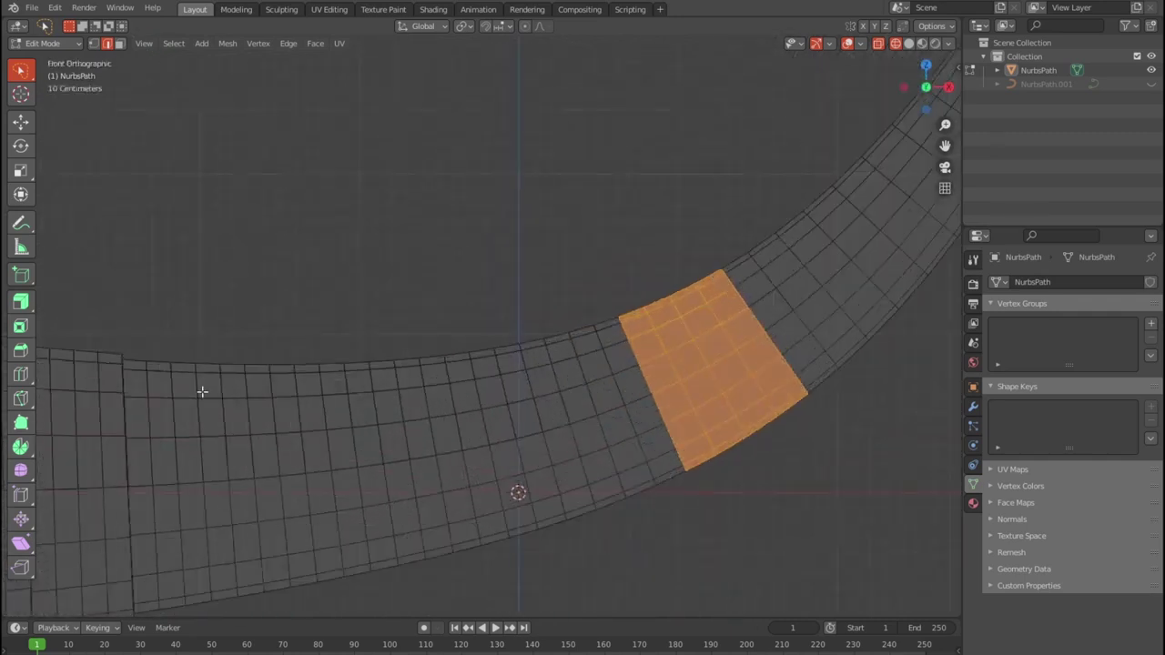
Confirm the band's transform and inspect it on the smoothed horn before editing again.
left_click(774, 329)
middle_click_drag(793, 325, 723, 340)
key("Tab")
scroll(499, 429, "down", 4)
scroll(394, 392, "up", 5)
mouse_move(394, 398)
middle_mouse_down()
mouse_move(651, 362)
mouse_move(622, 432)
middle_mouse_up()
key("Tab")
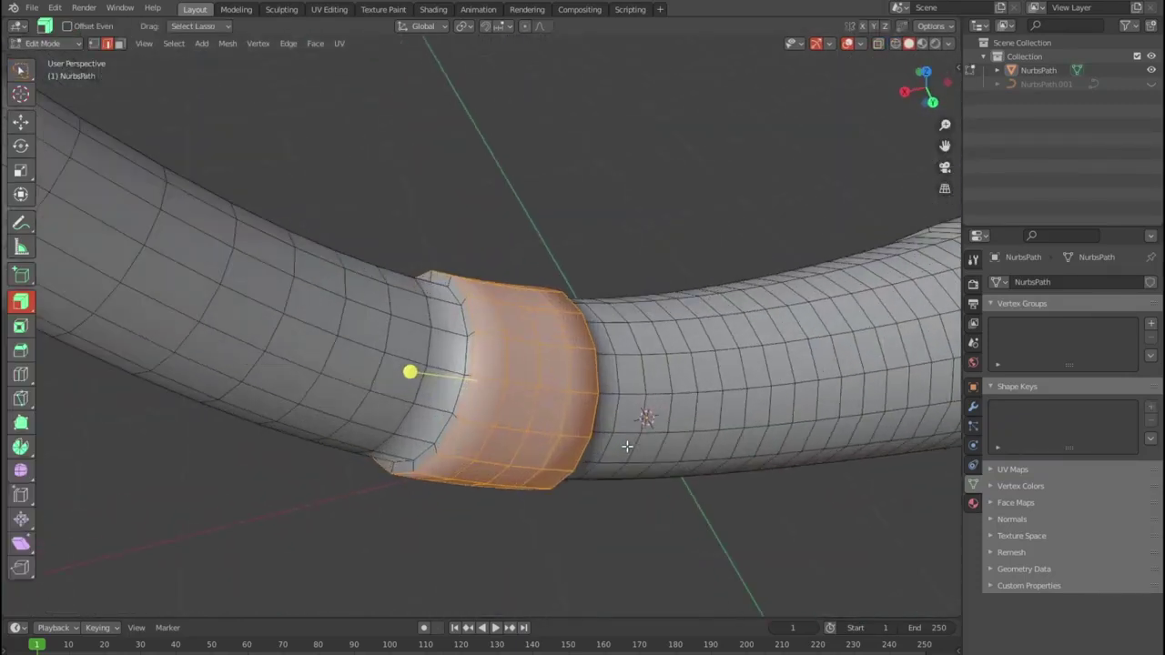
scroll(627, 446, "up", 3)
Extrude the selected band along normals into a raised ring and adjust its thickness.
left_click_drag(21, 301, 87, 364)
mouse_move(408, 410)
left_mouse_down()
mouse_move(392, 409)
mouse_move(431, 416)
mouse_move(406, 408)
left_mouse_up()
mouse_move(406, 409)
middle_mouse_down()
mouse_move(604, 330)
mouse_move(828, 403)
middle_mouse_up()
key("Tab")
scroll(557, 383, "up", 5)
Select the tip section in front view and extrude it along normals into a thicker sleeve.
key("KP_1")
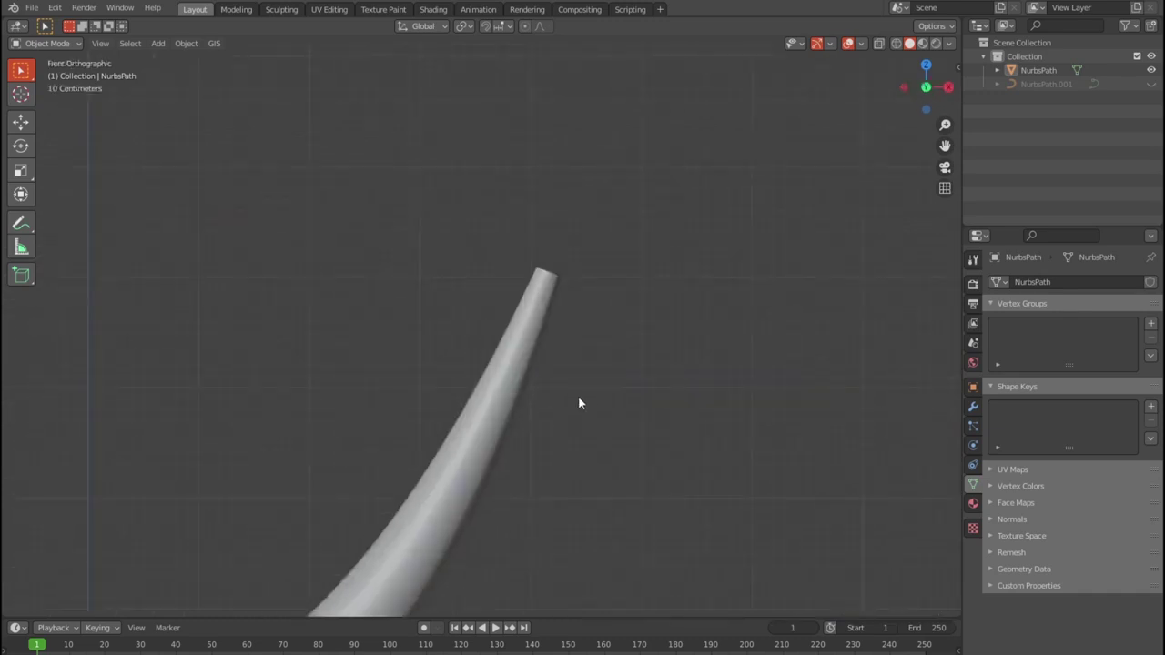
key("Tab")
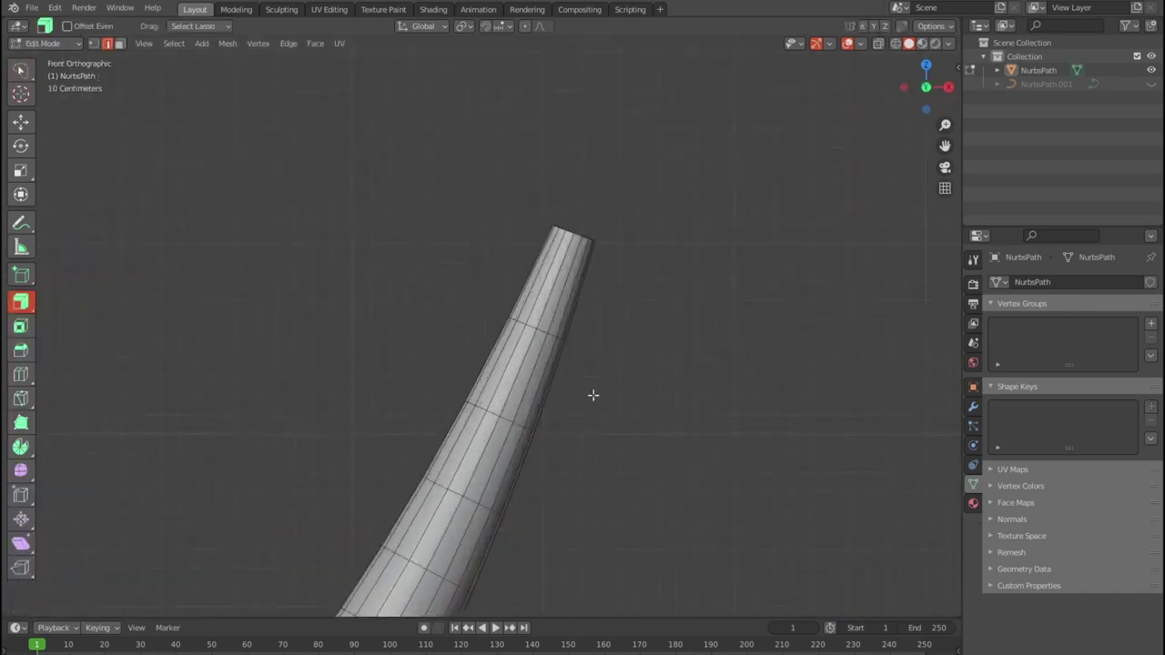
key("alt+z")
left_click(609, 337, "alt")
key("ctrl+KP_Add")
middle_click_drag(597, 410, 510, 431)
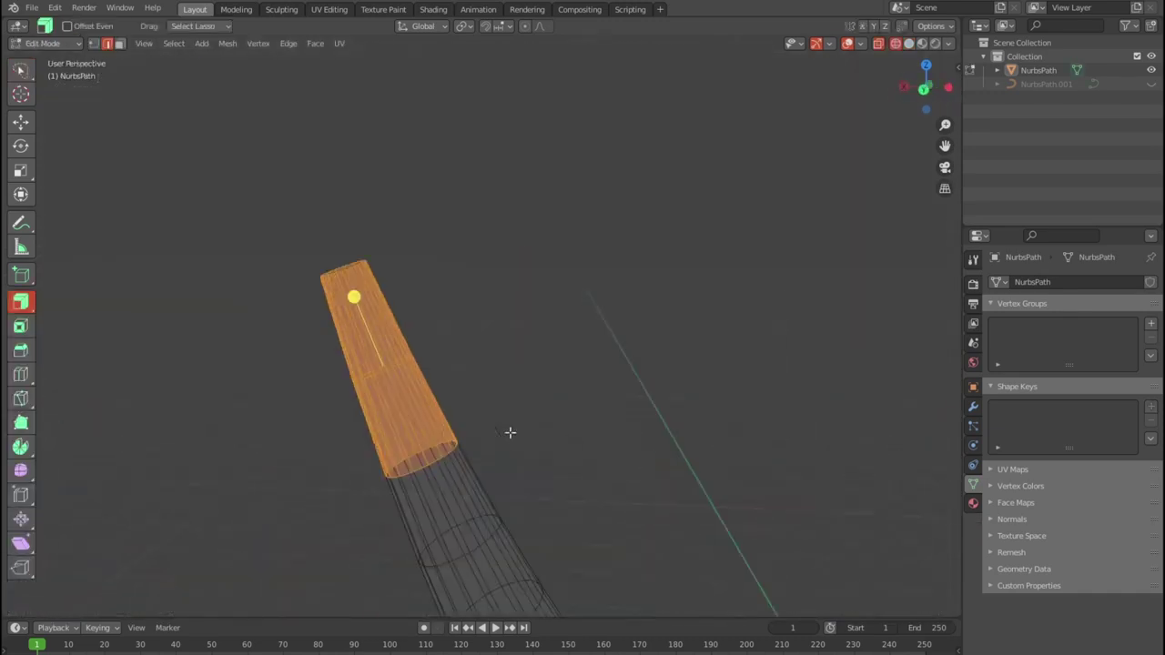
key("alt+s")
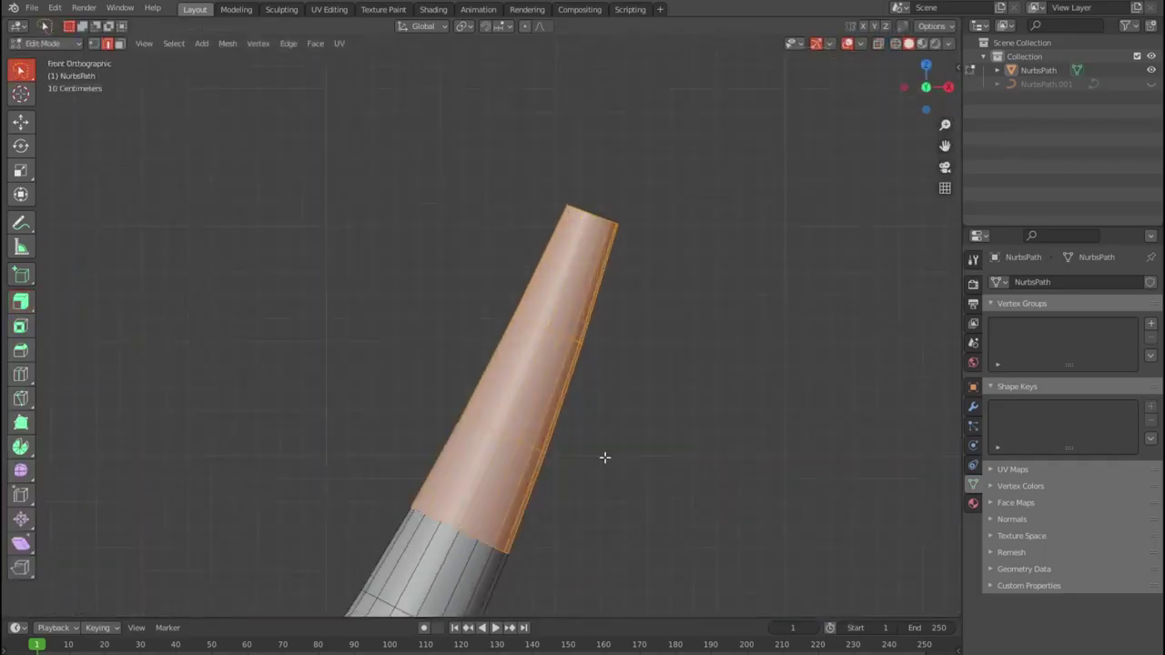
left_click_drag(559, 507, 708, 413)
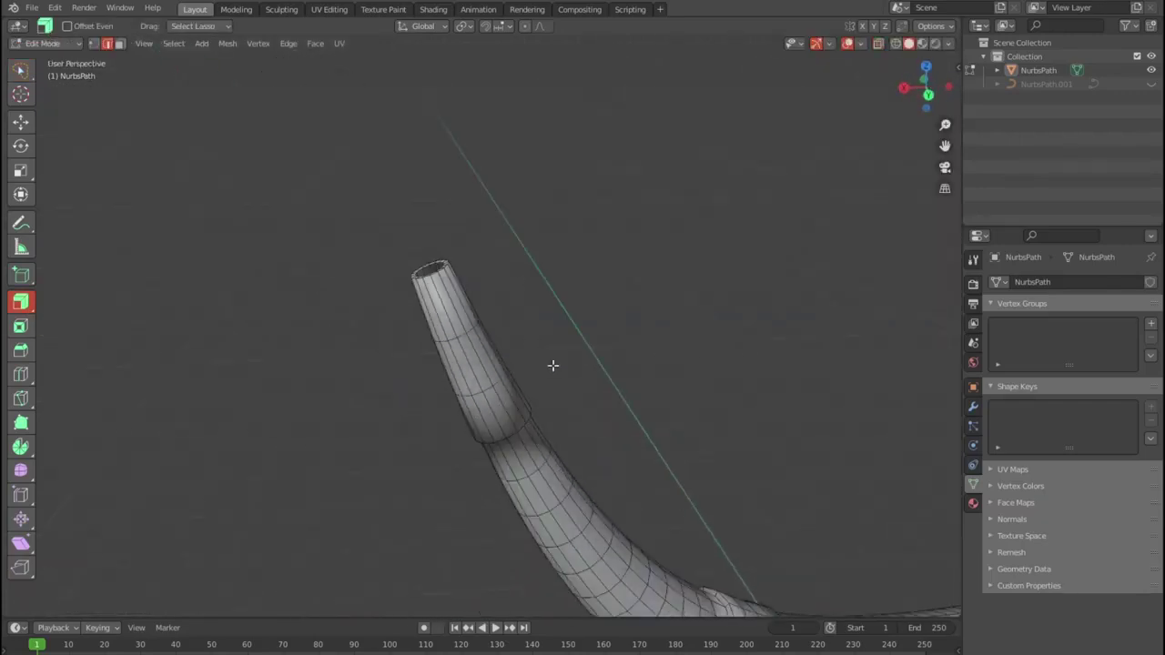
key("KP_1")
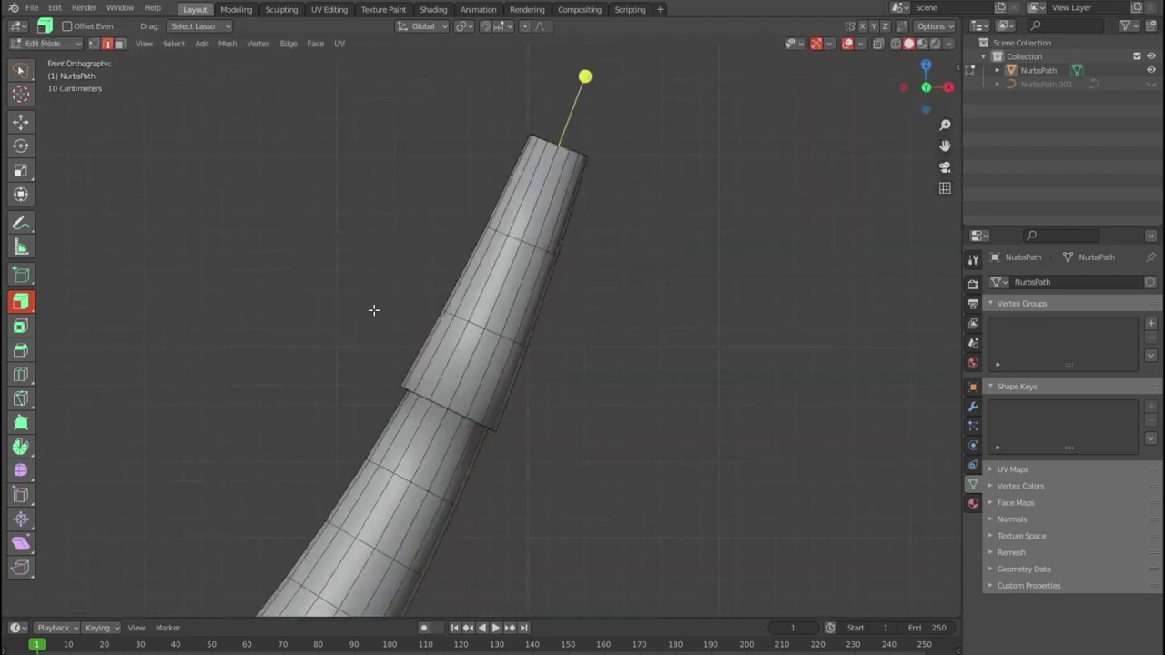
left_click(574, 315)
scroll(575, 315, "up", 3)
With Local transform orientation, extrude the tip end into a narrower nub and slide it along X.
key("g")
key("x")
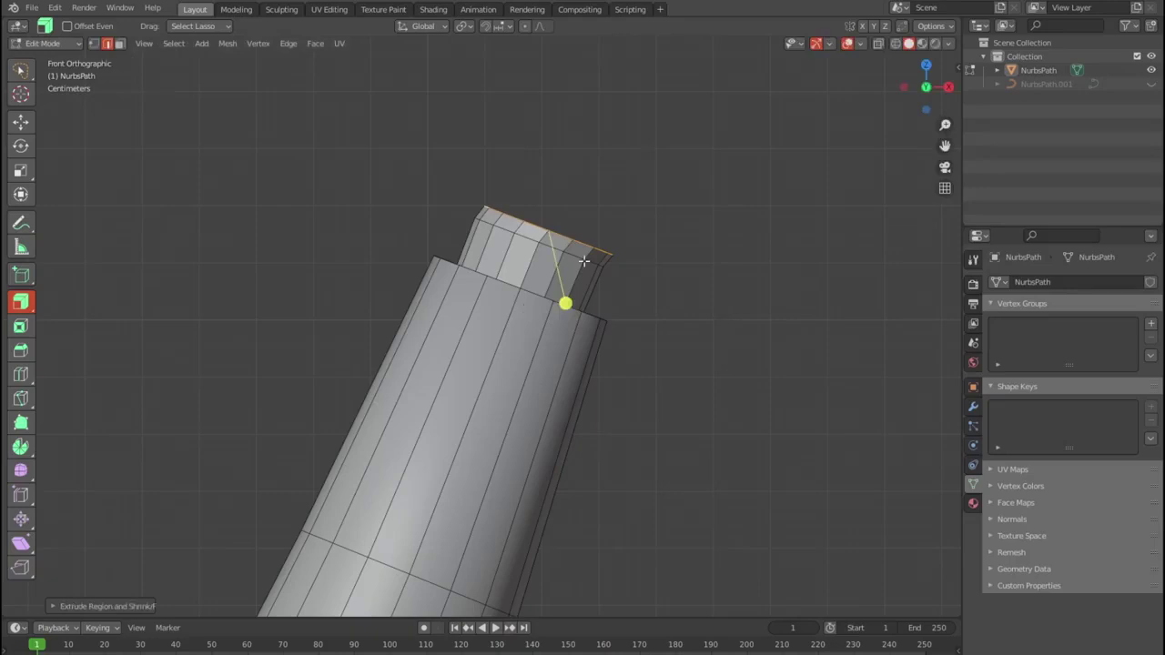
left_click(423, 26)
left_click(414, 83)
mouse_move(523, 218)
left_mouse_down()
mouse_move(570, 264)
mouse_move(529, 287)
left_mouse_up()
key("g")
key("x")
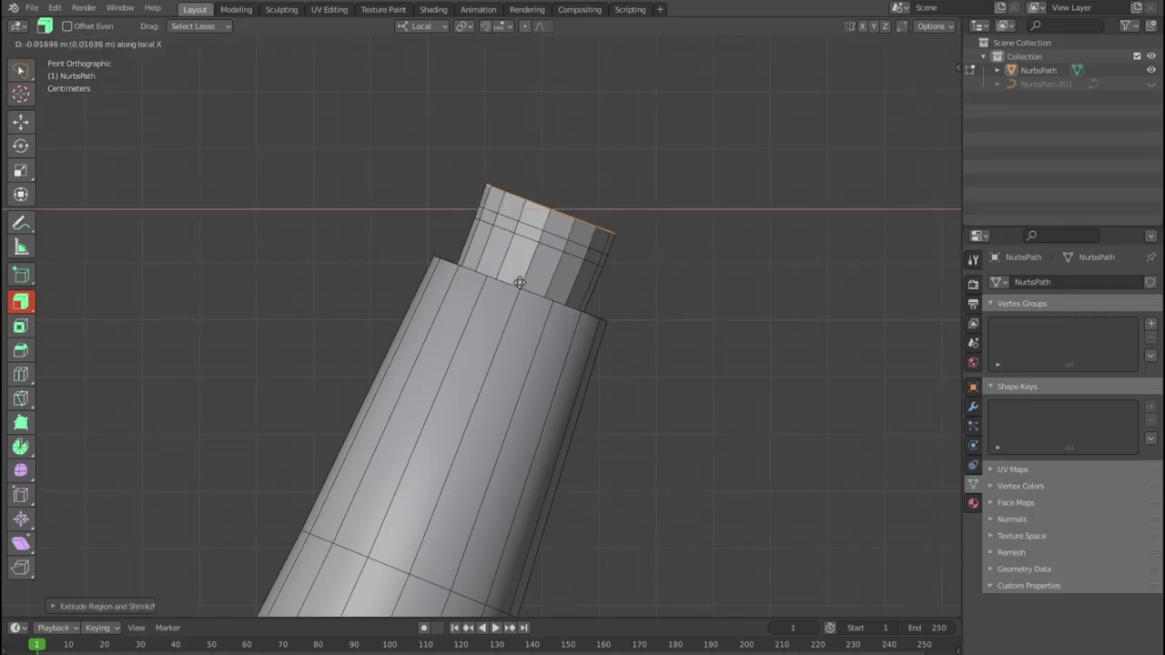
left_click(519, 282)
mouse_move(520, 272)
middle_mouse_down()
mouse_move(540, 325)
mouse_move(710, 364)
middle_mouse_up()
Apply the tube's transforms and move the tip along the local X axis.
scroll(711, 366, "down", 2)
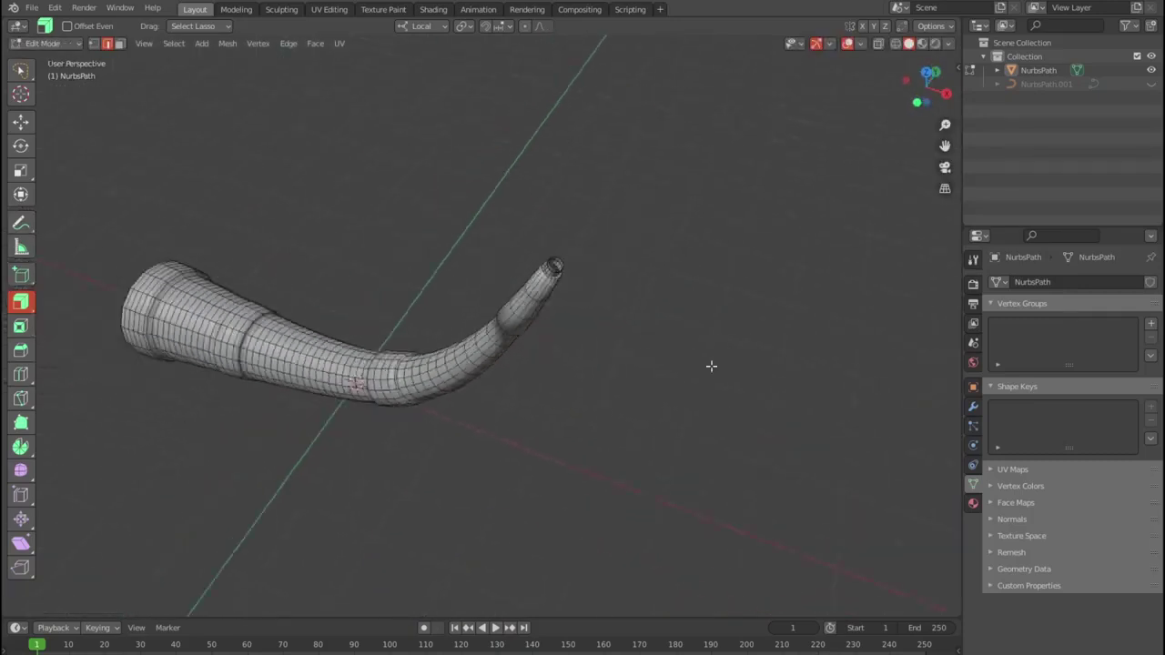
scroll(711, 366, "up", 3)
scroll(581, 261, "up", 2)
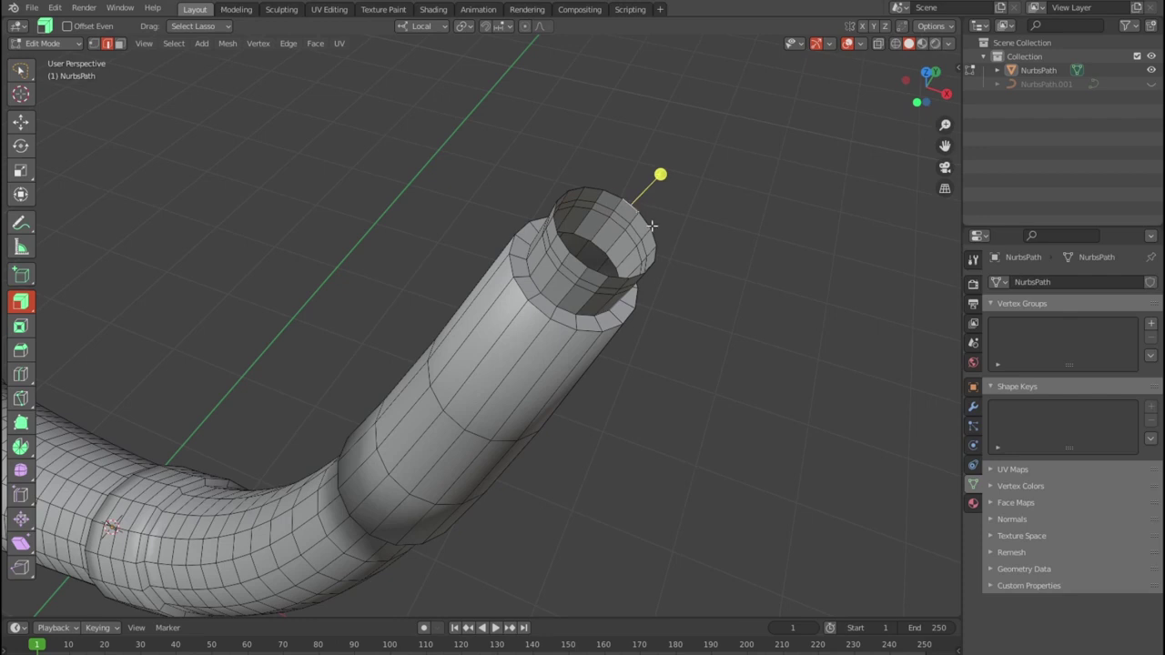
key("Tab")
scroll(603, 232, "up", 2)
key("ctrl+a")
left_click(604, 230)
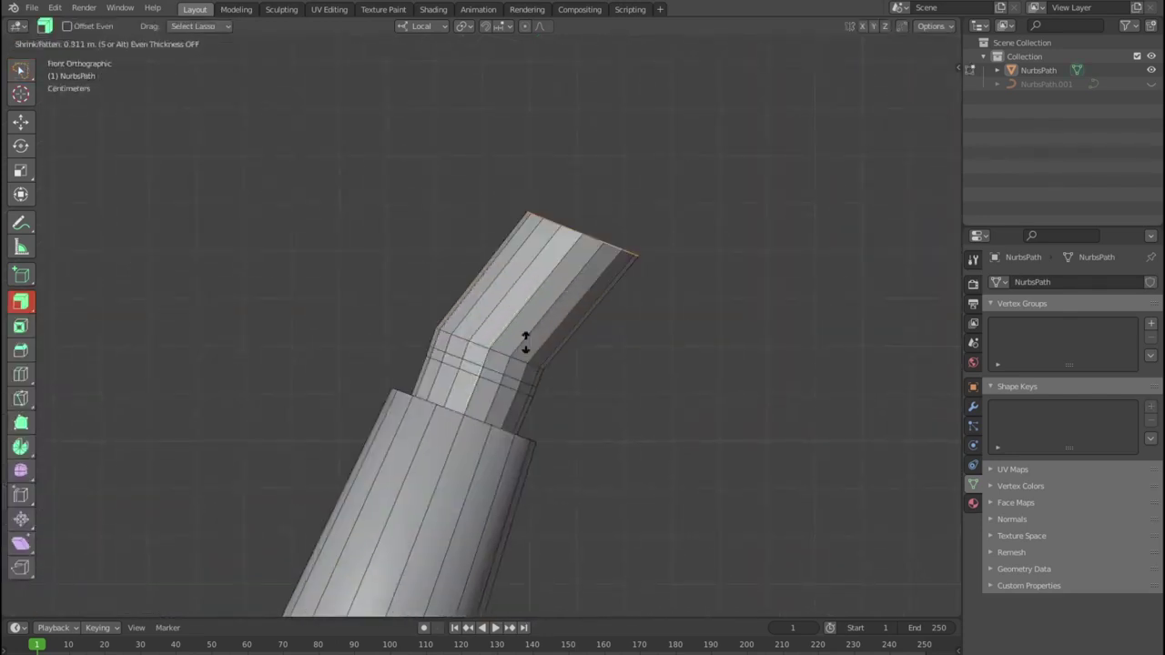
key("g")
key("x")
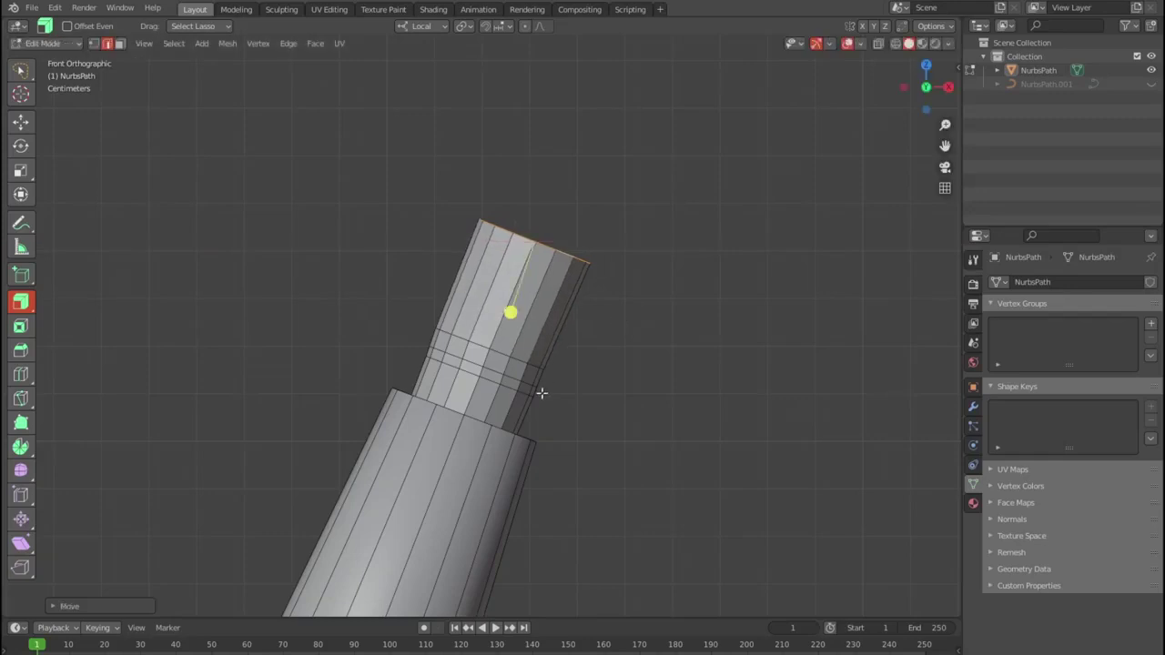
In wireframe view, scale the selected band near the tip thinner along the tube.
key("shift+z")
scroll(549, 415, "up", 5)
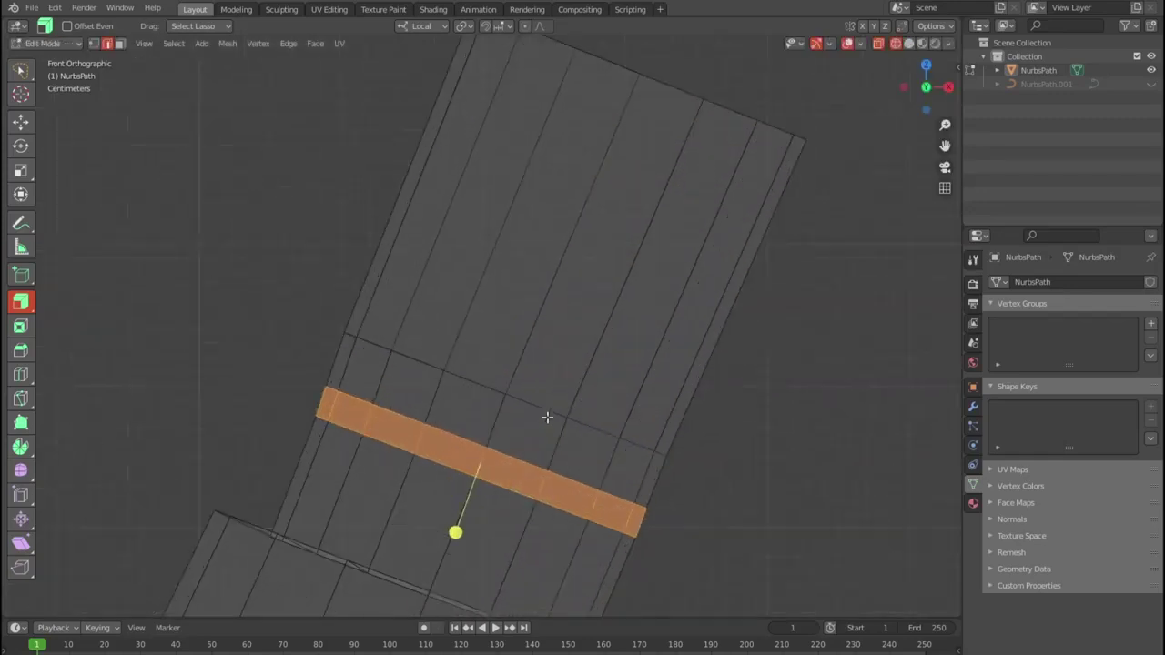
scroll(455, 385, "down", 1)
mouse_move(454, 385)
middle_mouse_down()
mouse_move(565, 263)
mouse_move(585, 351)
mouse_move(595, 317)
mouse_move(583, 327)
middle_mouse_up()
key("s")
left_click(635, 334)
key("shift+z")
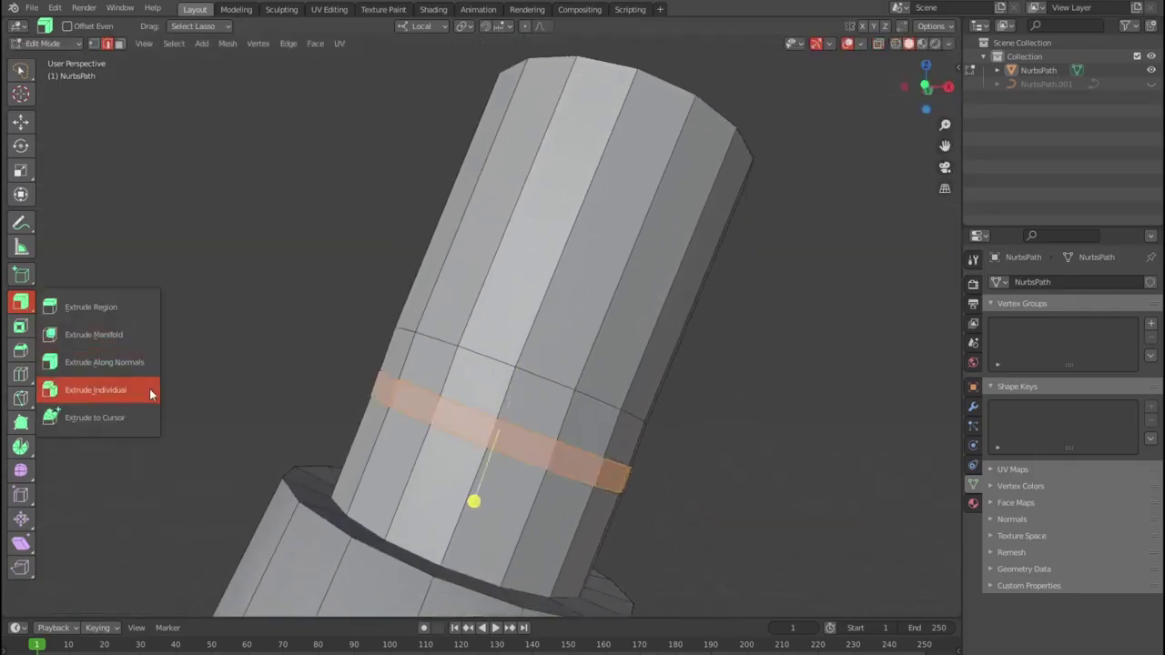
Inset the band's faces individually to cut thin grooves, then clear the selection.
key("i")
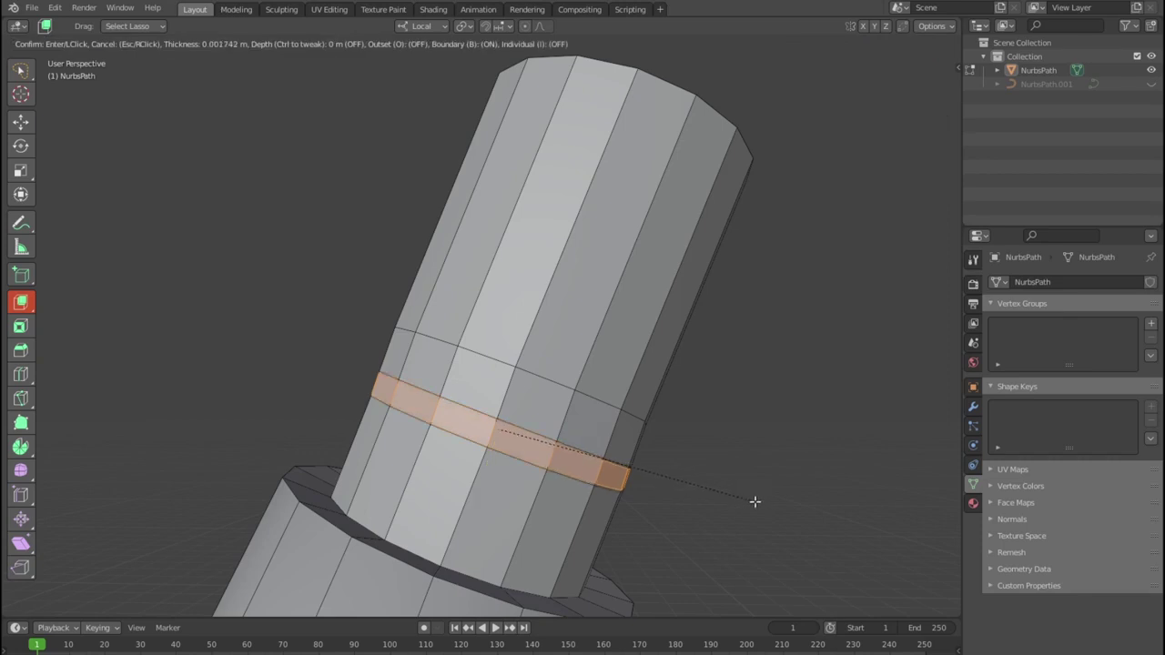
left_click(754, 501)
key("alt+a")
scroll(736, 523, "down", 3)
scroll(637, 523, "down", 2)
scroll(619, 523, "down", 1)
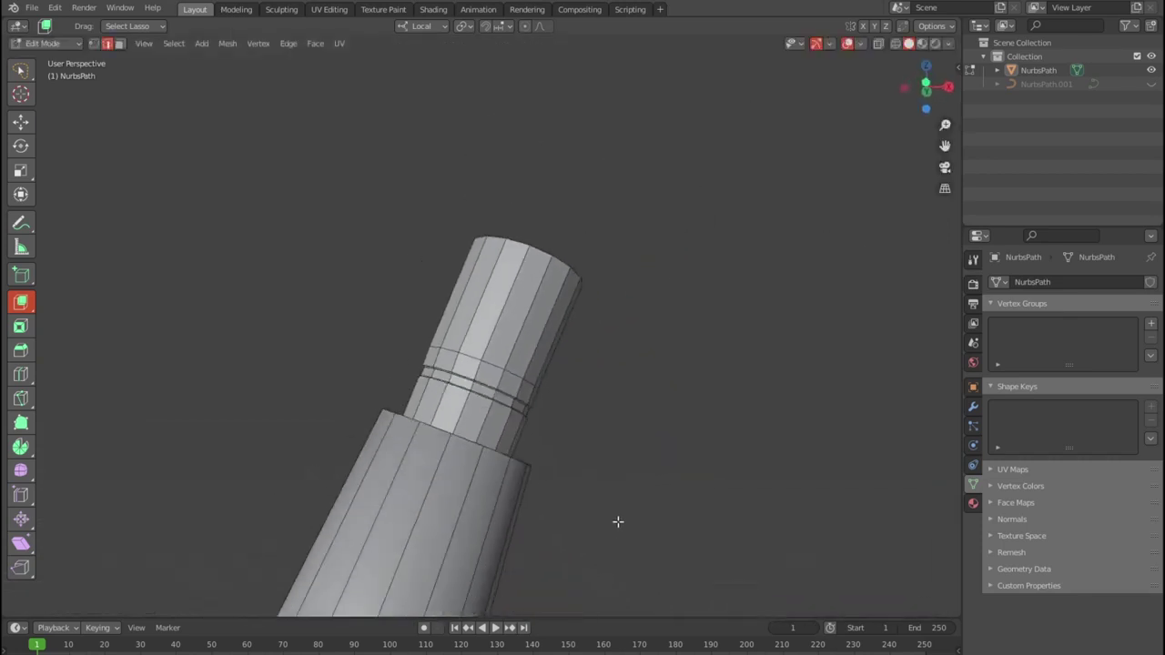
Add an edge loop near the tip and scale it outward into a bulging knob.
left_click(551, 309)
key("s")
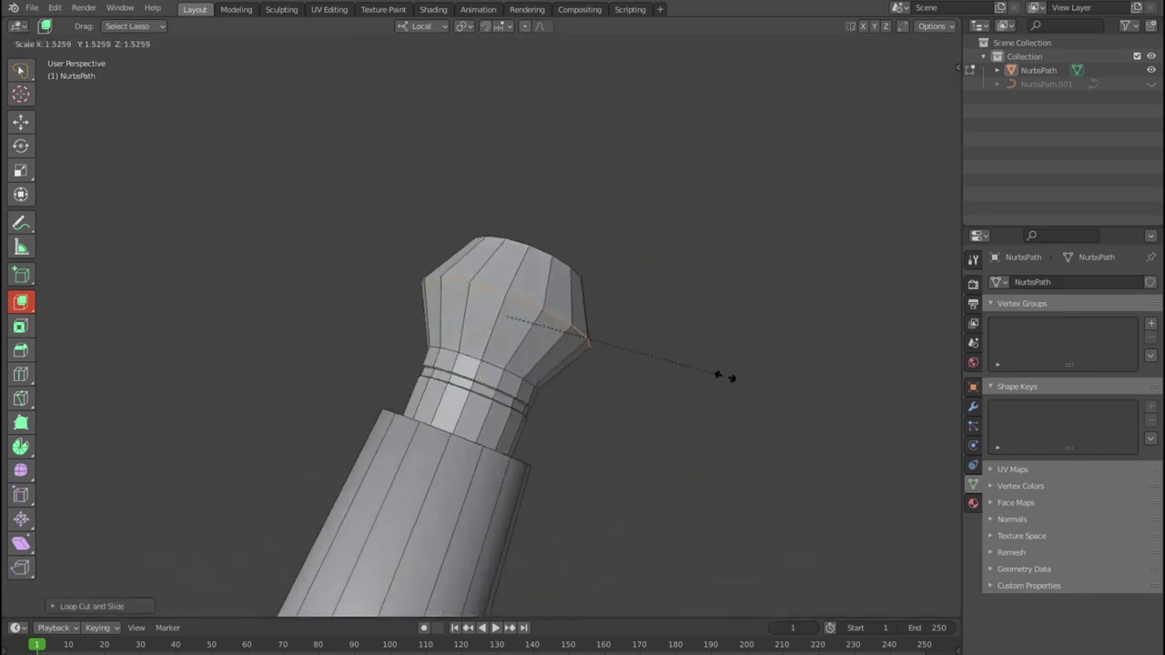
left_click(619, 374)
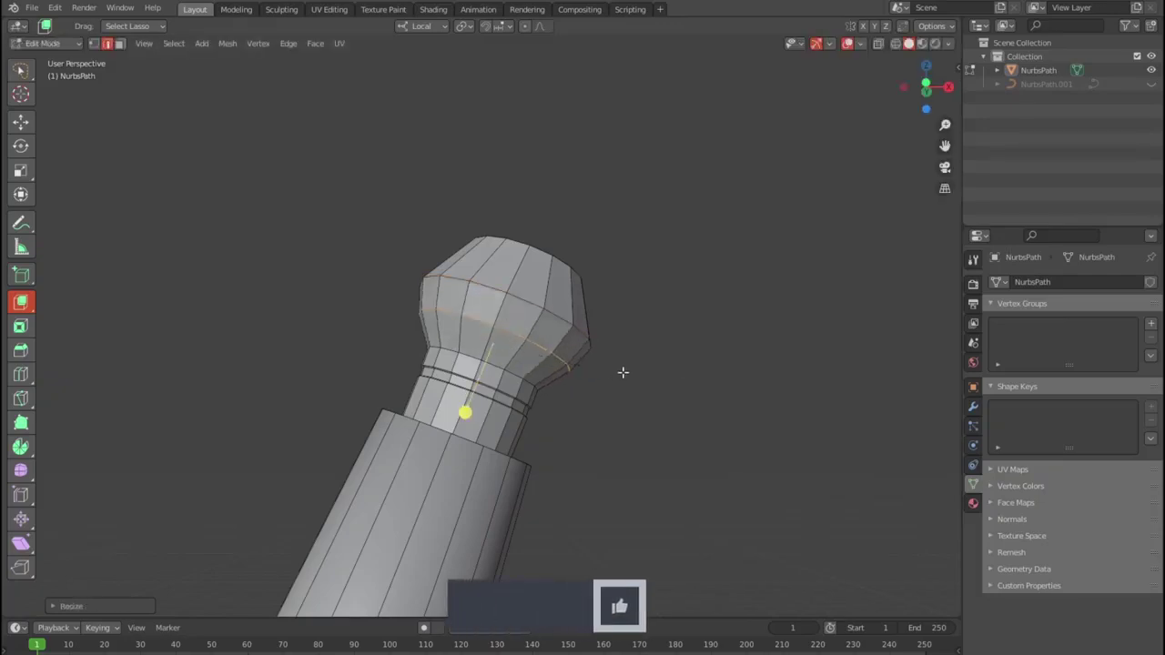
mouse_move(665, 352)
middle_mouse_down()
mouse_move(625, 359)
mouse_move(622, 235)
middle_mouse_up()
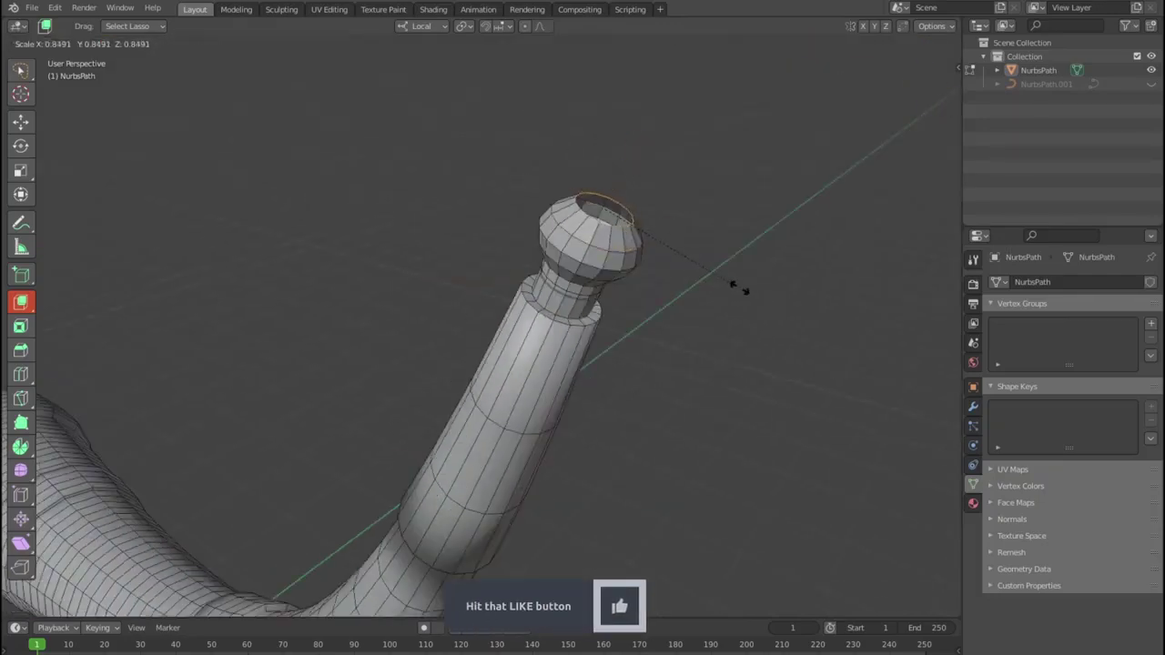
left_click(662, 245)
mouse_move(858, 317)
middle_mouse_down()
mouse_move(691, 318)
mouse_move(591, 278)
middle_mouse_up()
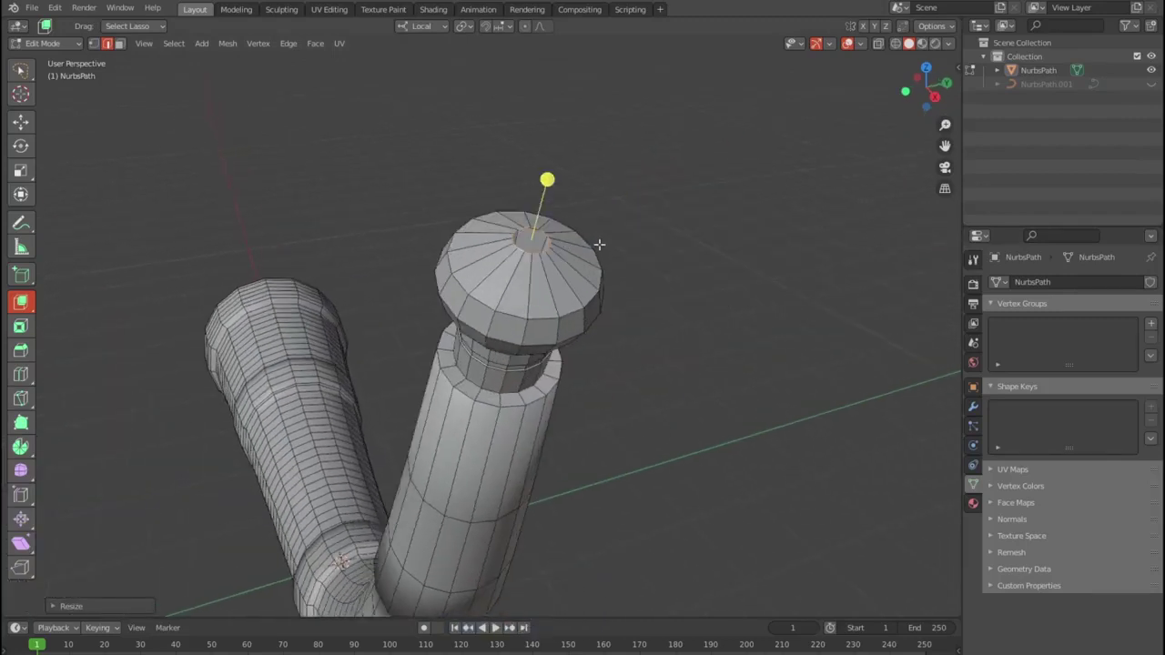
Move the knob's centre vertices, widen the inner ring and push the centre inward.
key("g")
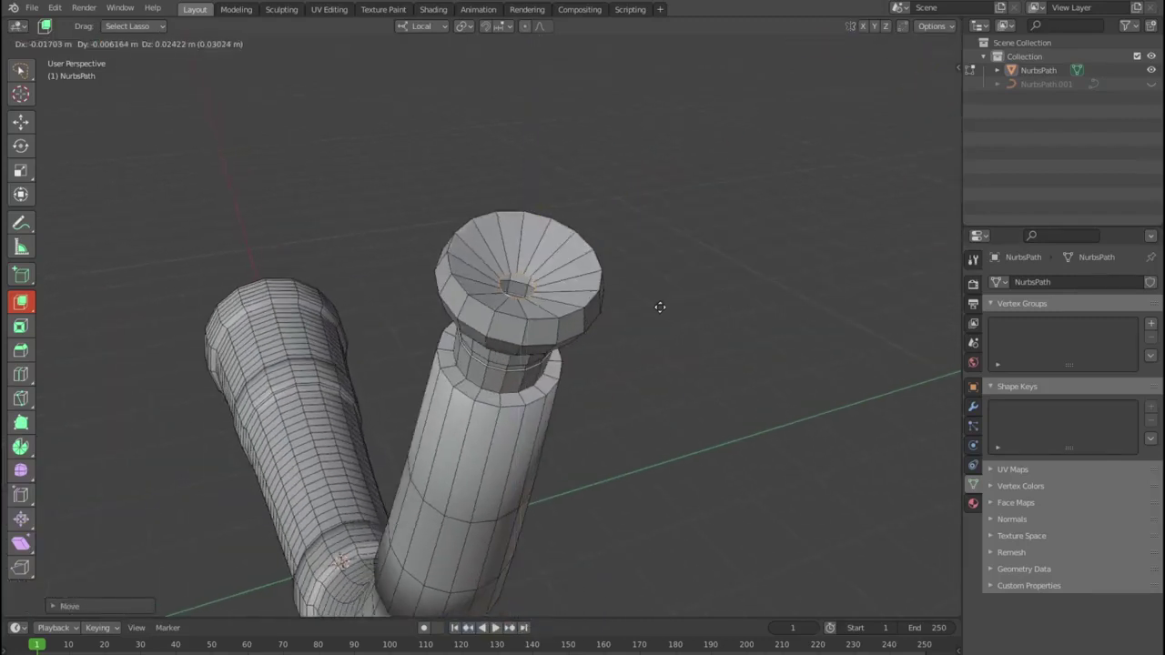
left_click(657, 306)
scroll(665, 322, "up", 3)
middle_click_drag(665, 322, 554, 341)
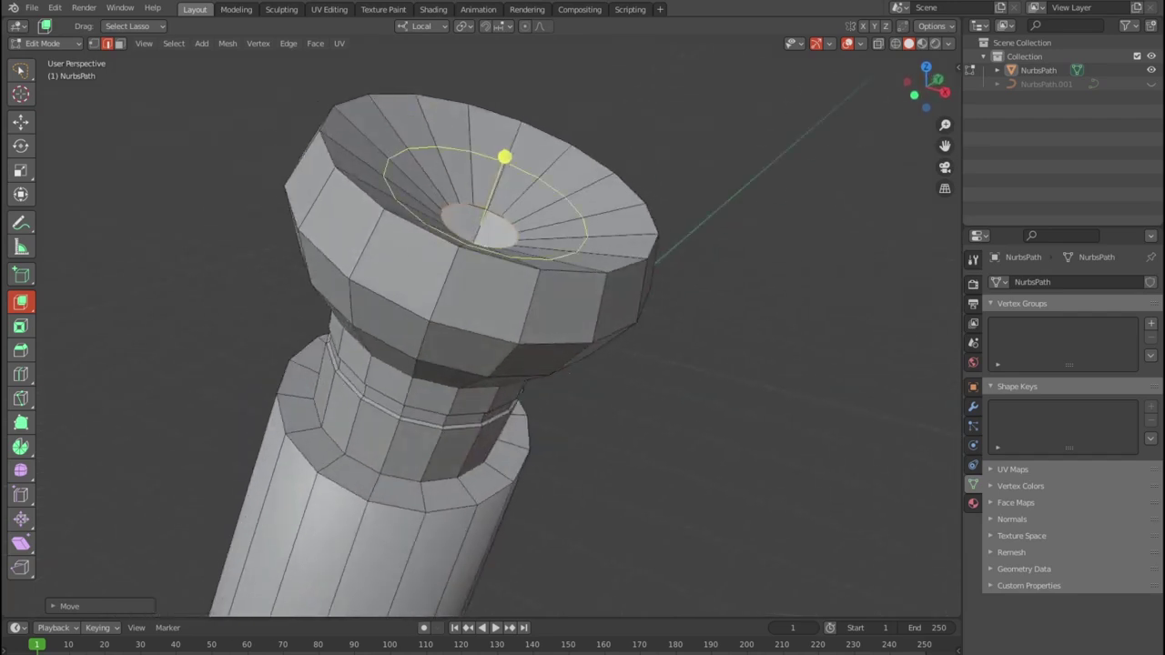
key("s")
left_click(637, 247)
key("g")
key("z")
key("z")
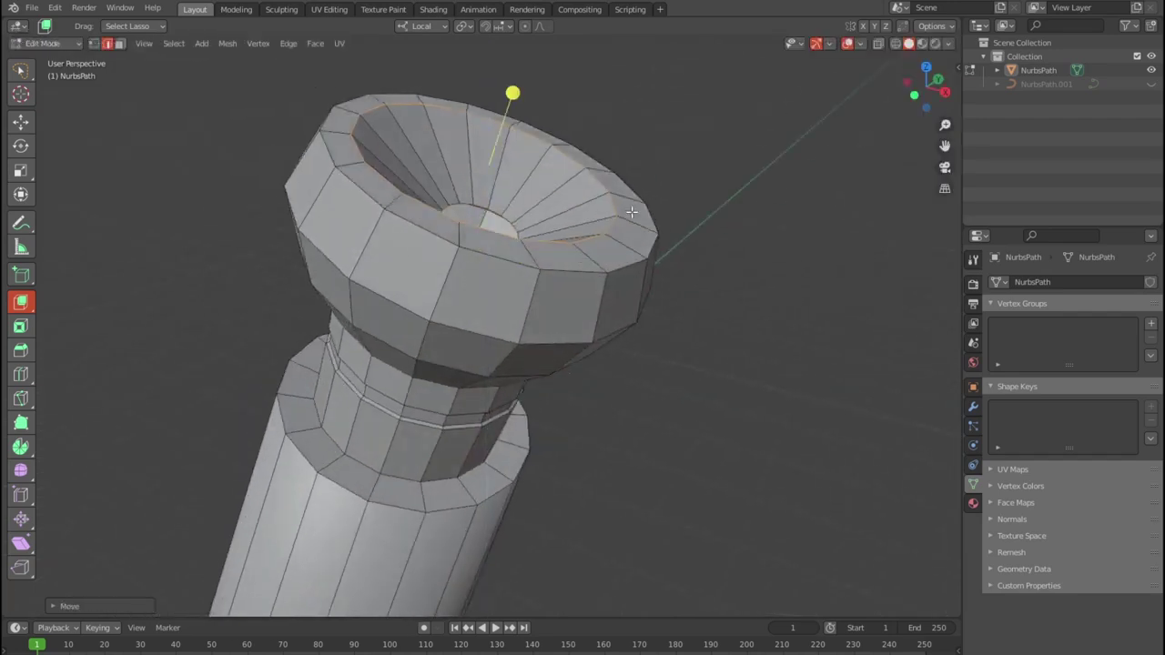
left_click_drag(518, 155, 616, 228)
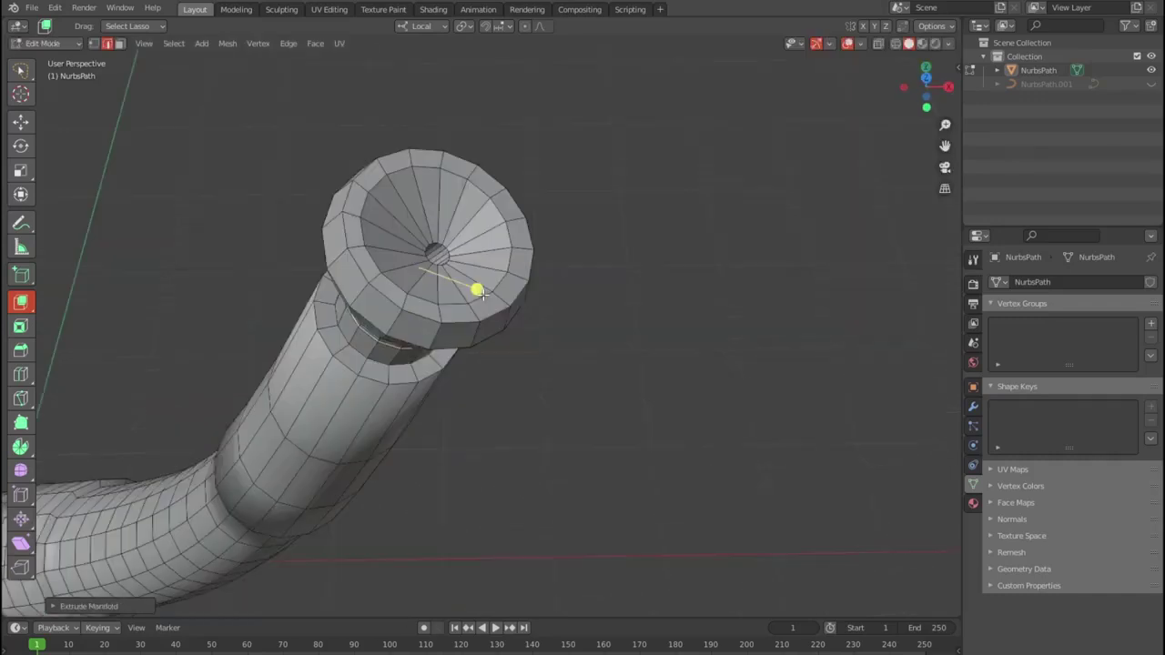
middle_click_drag(479, 292, 546, 277)
Set the hollow centre's depth along local Z in front view, then view the whole tube.
key("g")
key("z")
key("z")
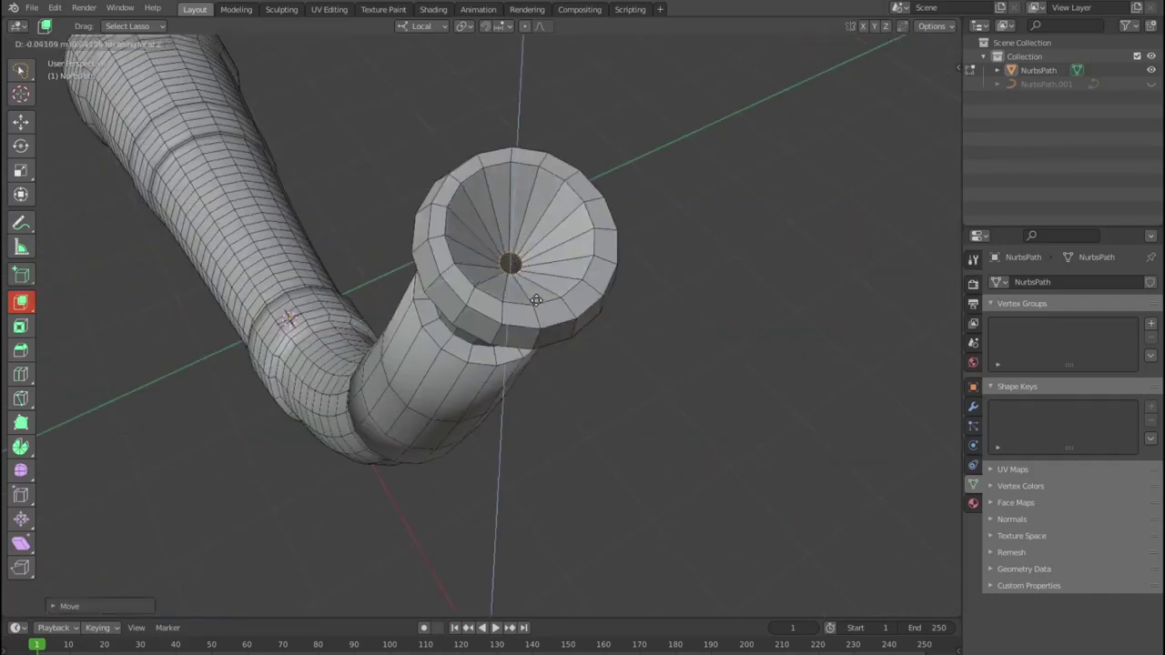
key("z")
key("KP_1")
key("alt+z")
left_click(552, 375)
key("alt+z")
middle_click_drag(553, 375, 507, 428)
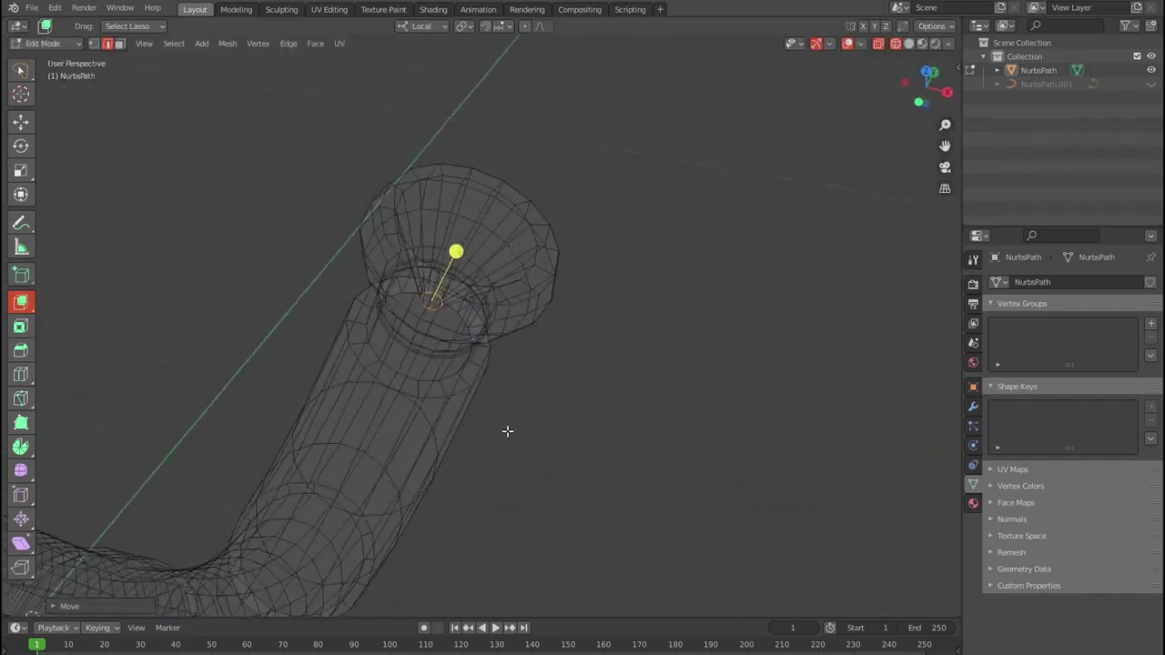
scroll(507, 428, "down", 4)
mouse_move(577, 376)
middle_mouse_down()
mouse_move(554, 367)
mouse_move(610, 374)
mouse_move(456, 414)
middle_mouse_up()
Save the horn as a .blend file named 'orn'.
key("ctrl+s")
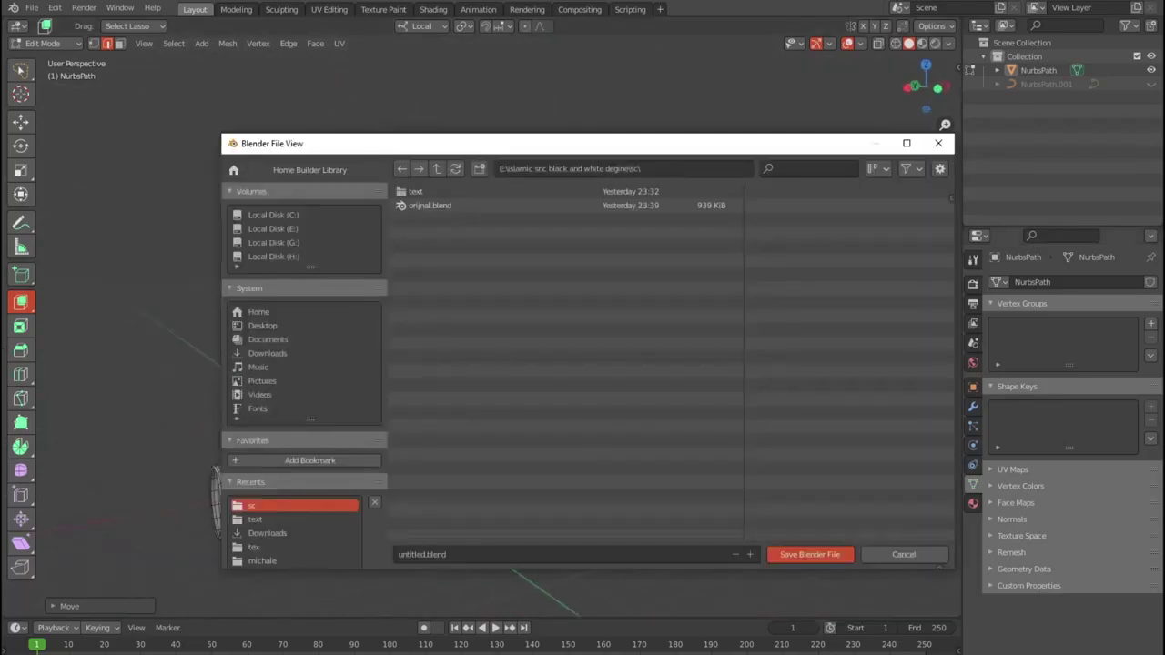
type("orn")
left_click(778, 555)
scroll(596, 360, "up", 3)
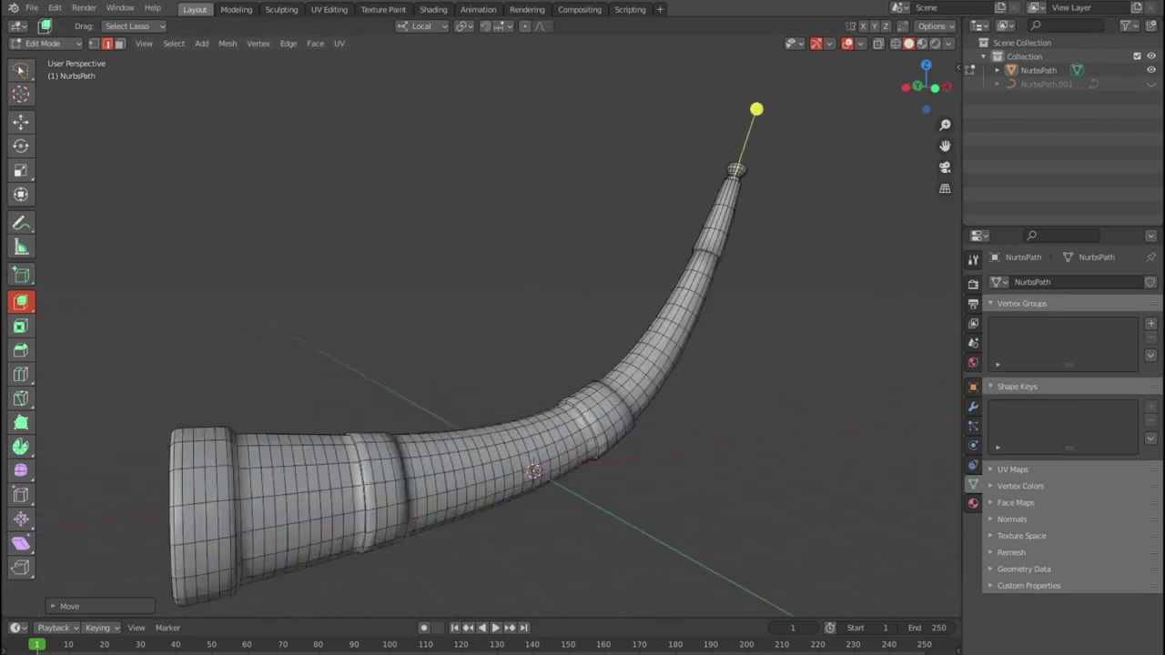
Extrude a body face loop along normals into a raised band, then select the bell's rim loop for bevelling.
middle_click_drag(689, 369, 695, 370)
key("KP_1")
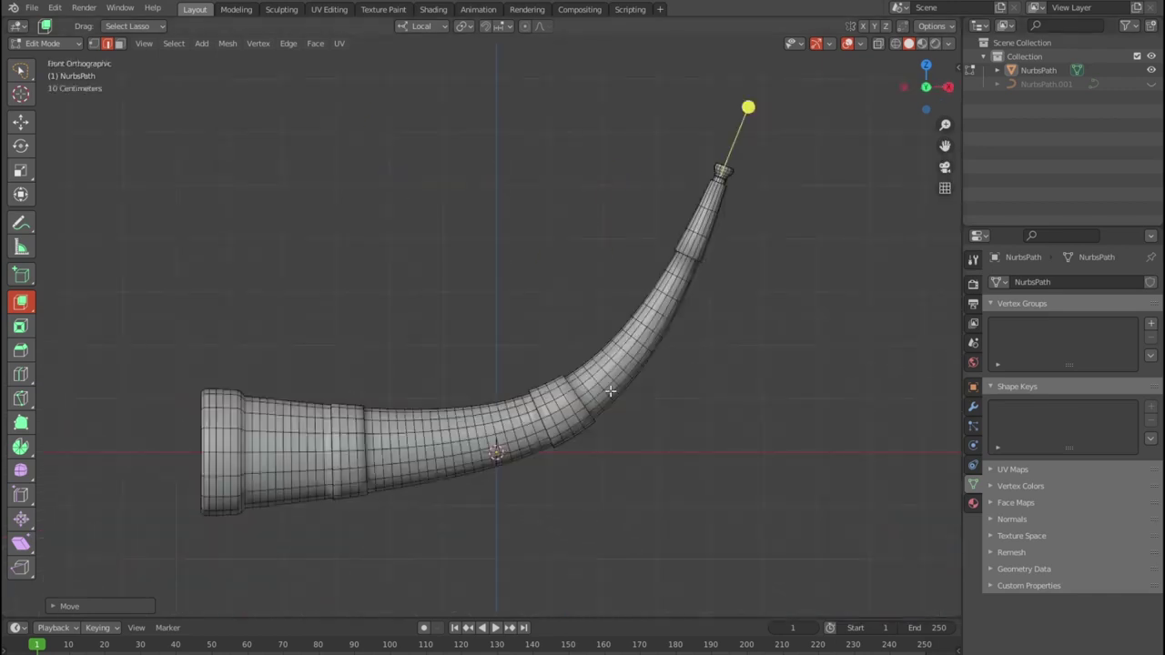
scroll(610, 391, "up", 3)
middle_click_drag(606, 306, 625, 287, "shift")
middle_click_drag(616, 346, 671, 376)
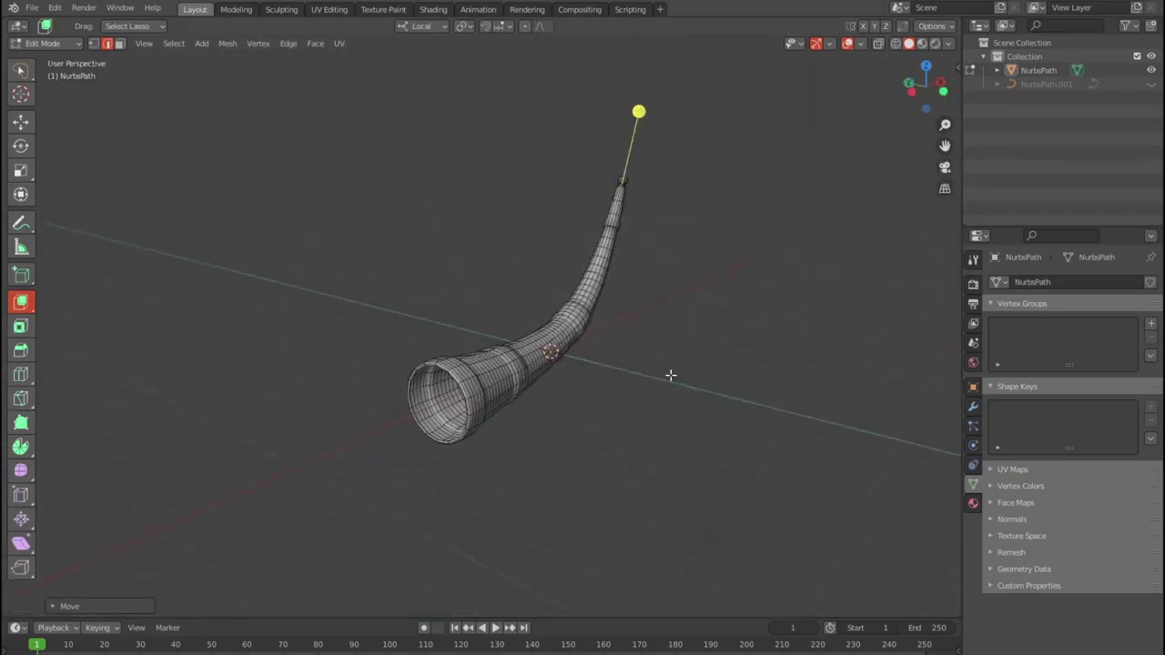
scroll(671, 376, "up", 3)
scroll(660, 396, "up", 2)
scroll(650, 412, "up", 2)
left_click(674, 374, "alt")
left_click_drag(20, 301, 81, 333)
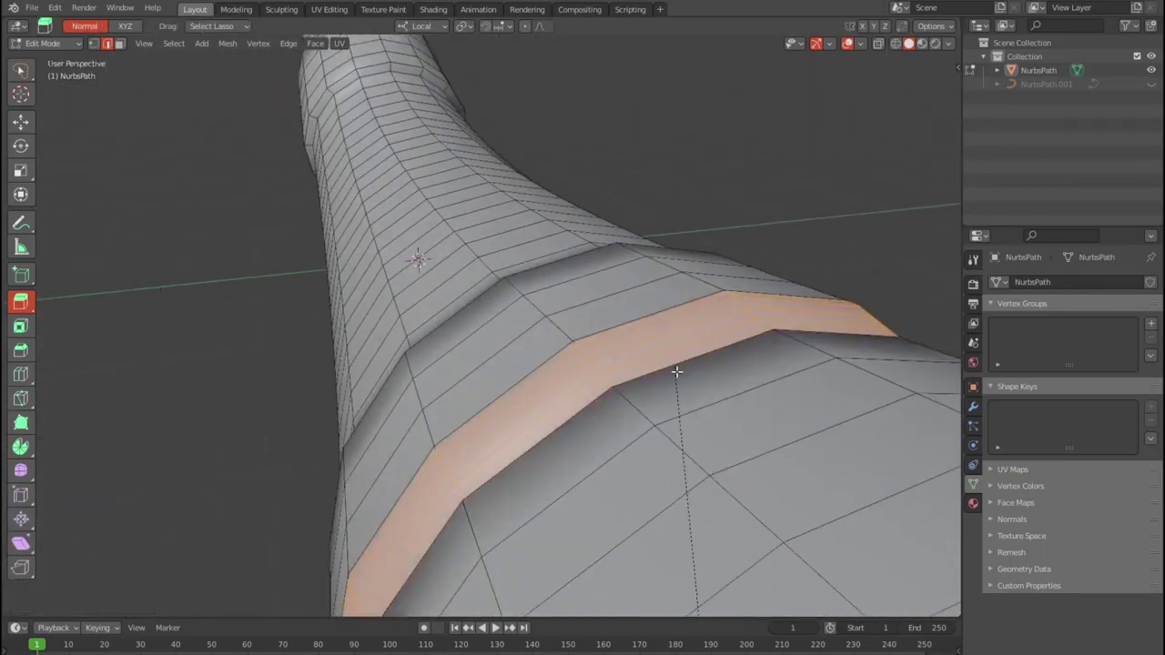
left_click_drag(676, 372, 697, 409)
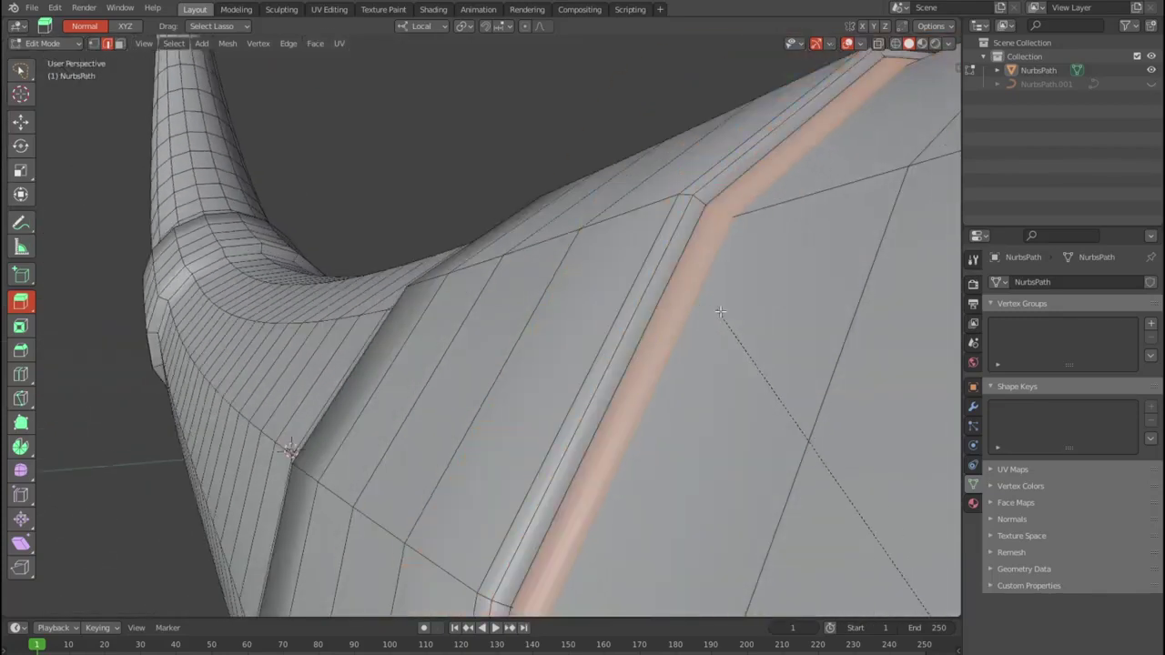
left_click(554, 228, "alt")
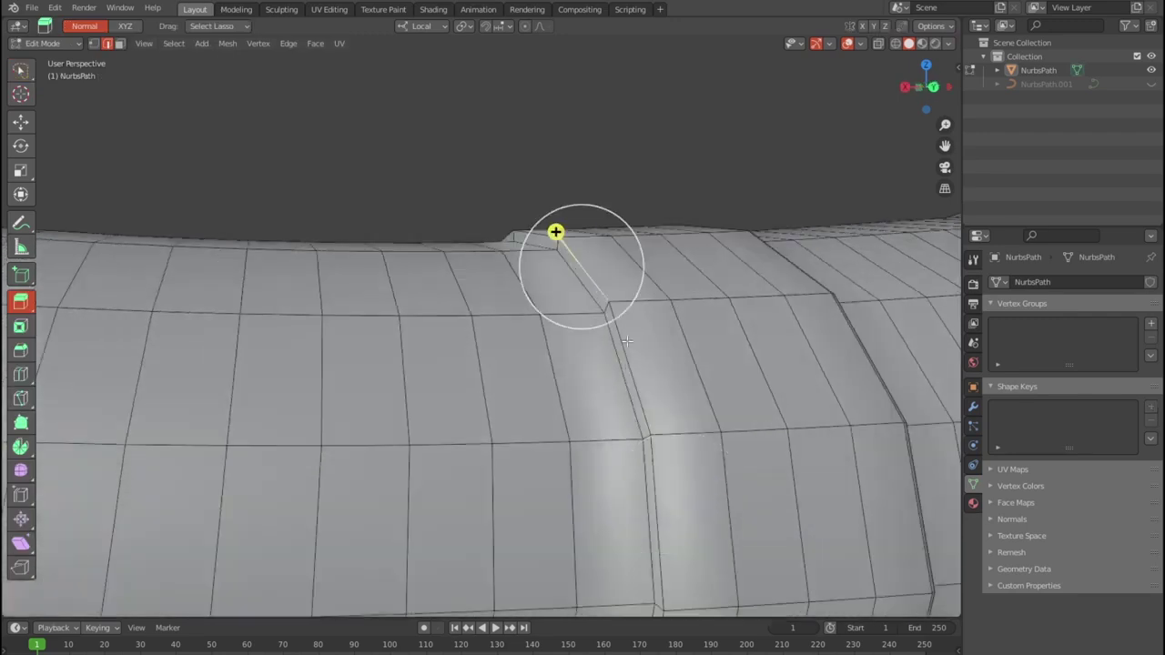
key("s")
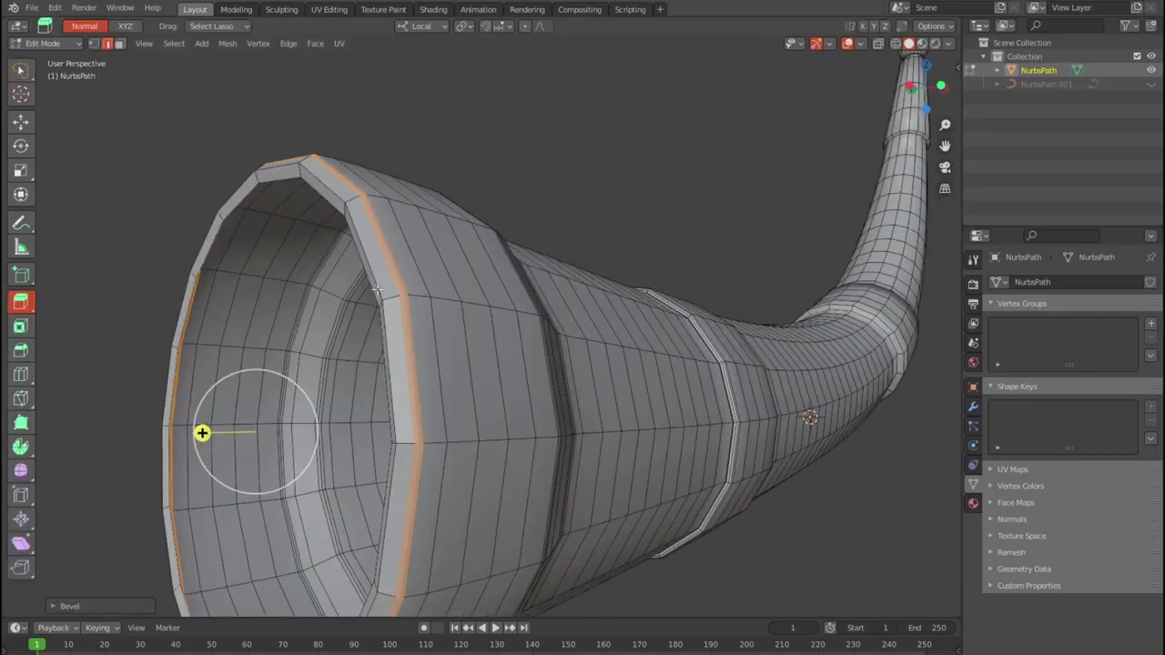
Scale the selected loops inside the bell and the edge loop at a ring band's edge.
middle_click_drag(639, 390, 371, 338)
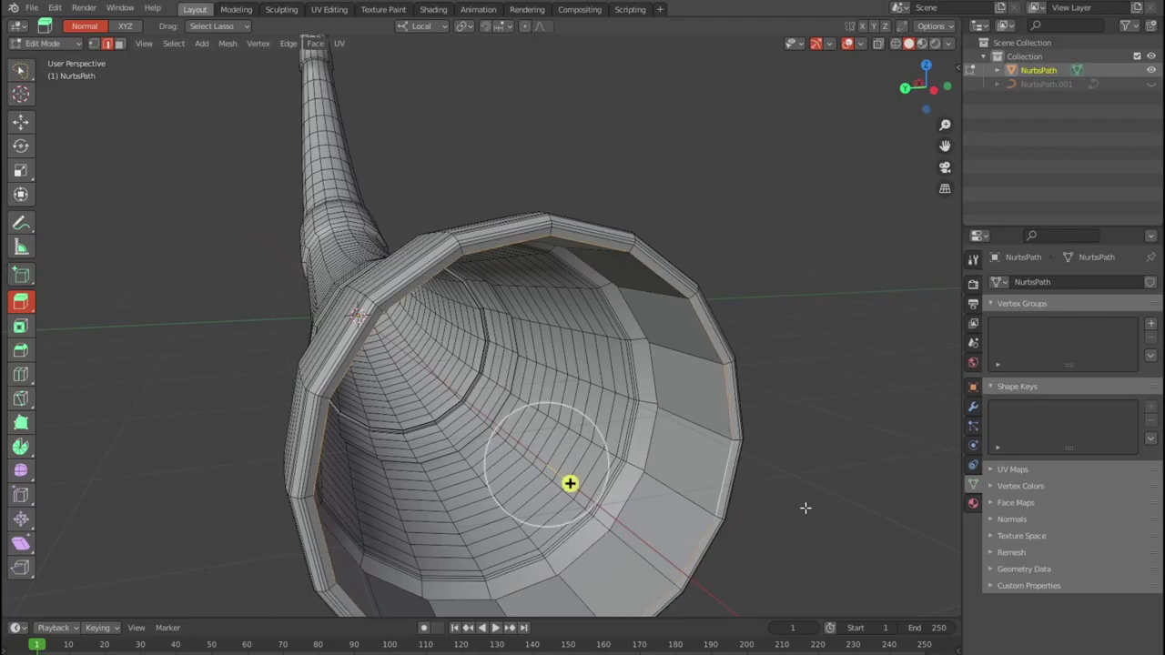
key("s")
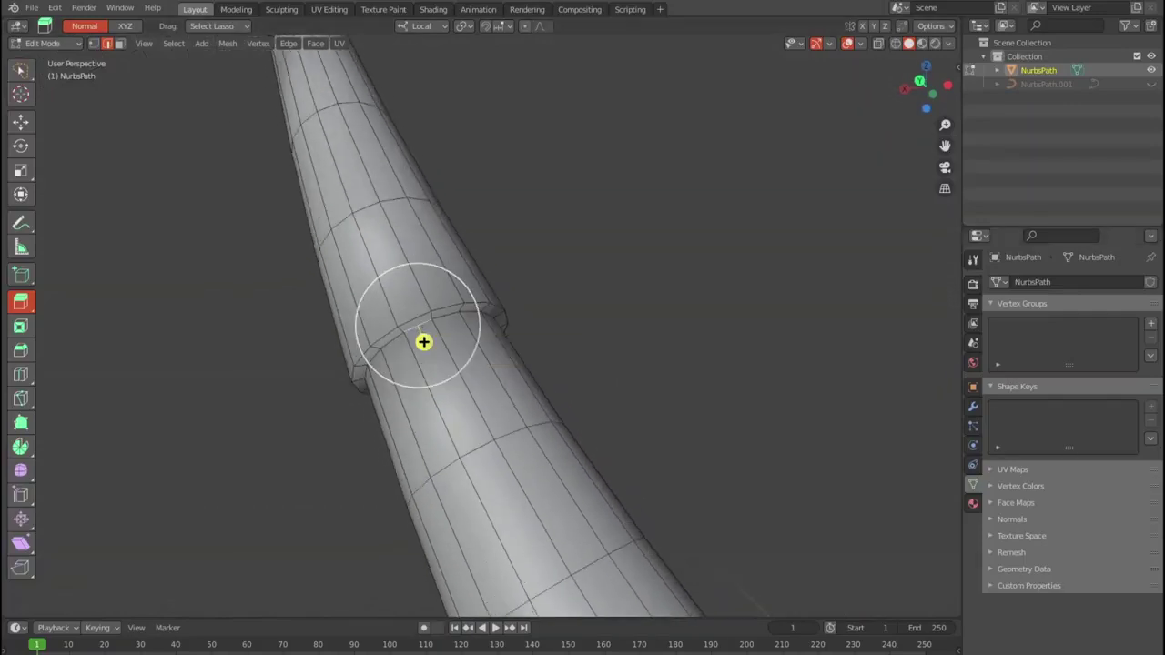
left_click(467, 324, "alt")
key("s")
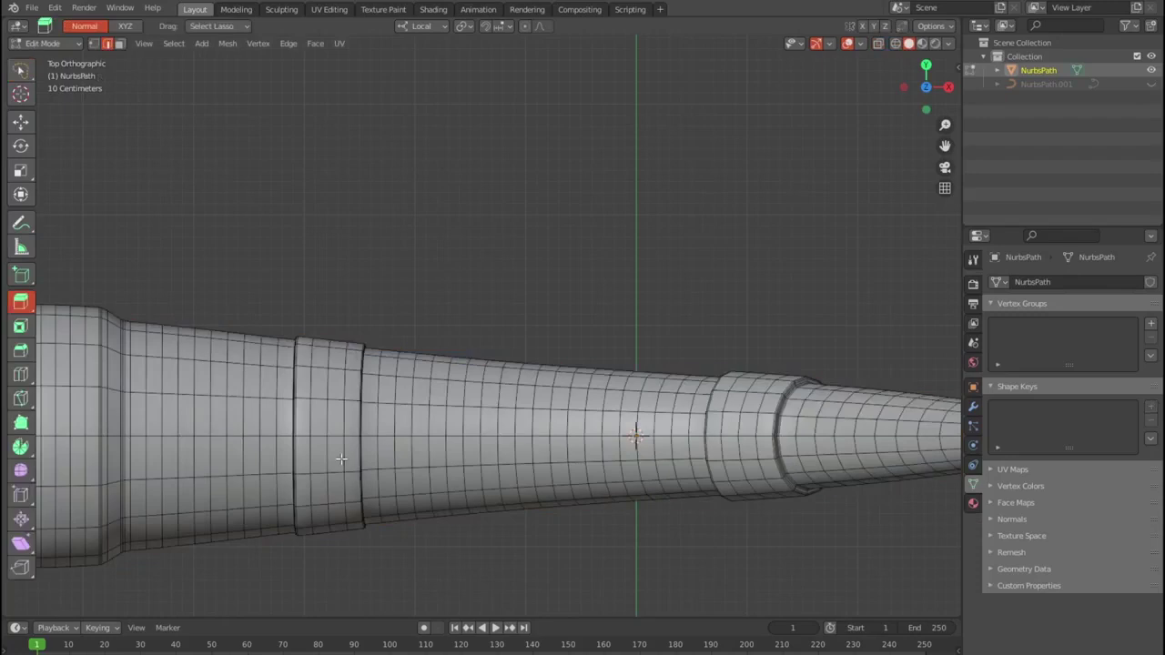
Select the horizontal edge loop running lengthwise along the horn body.
scroll(395, 408, "down", 3)
scroll(379, 422, "up", 1)
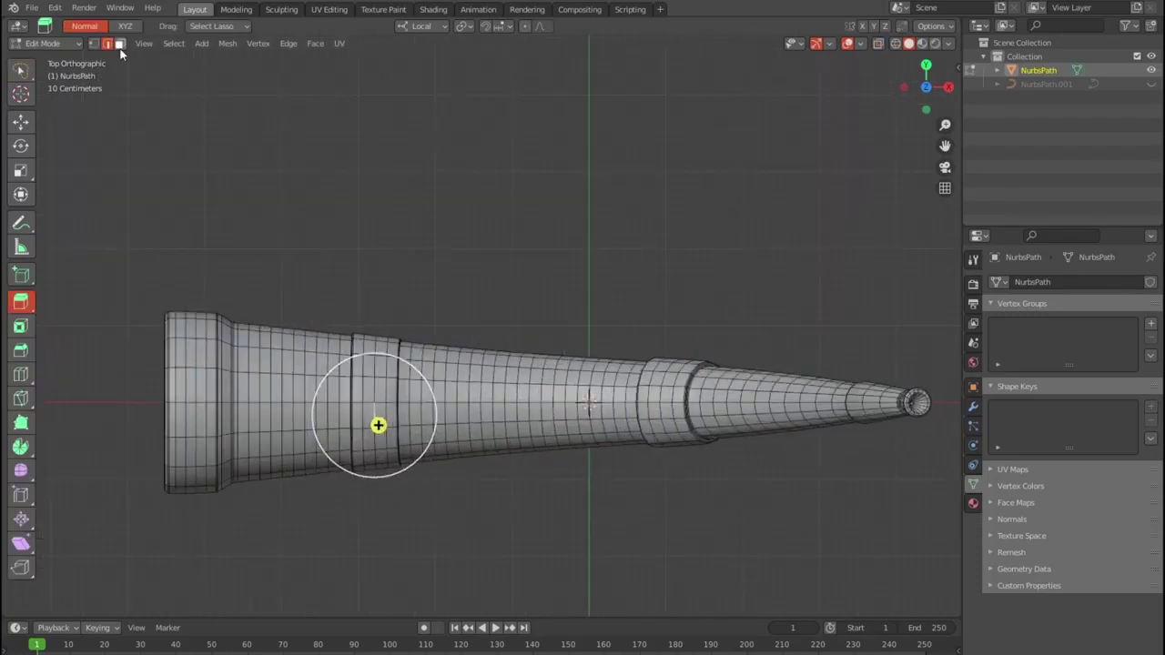
scroll(670, 404, "up", 2)
left_click(338, 434, "alt")
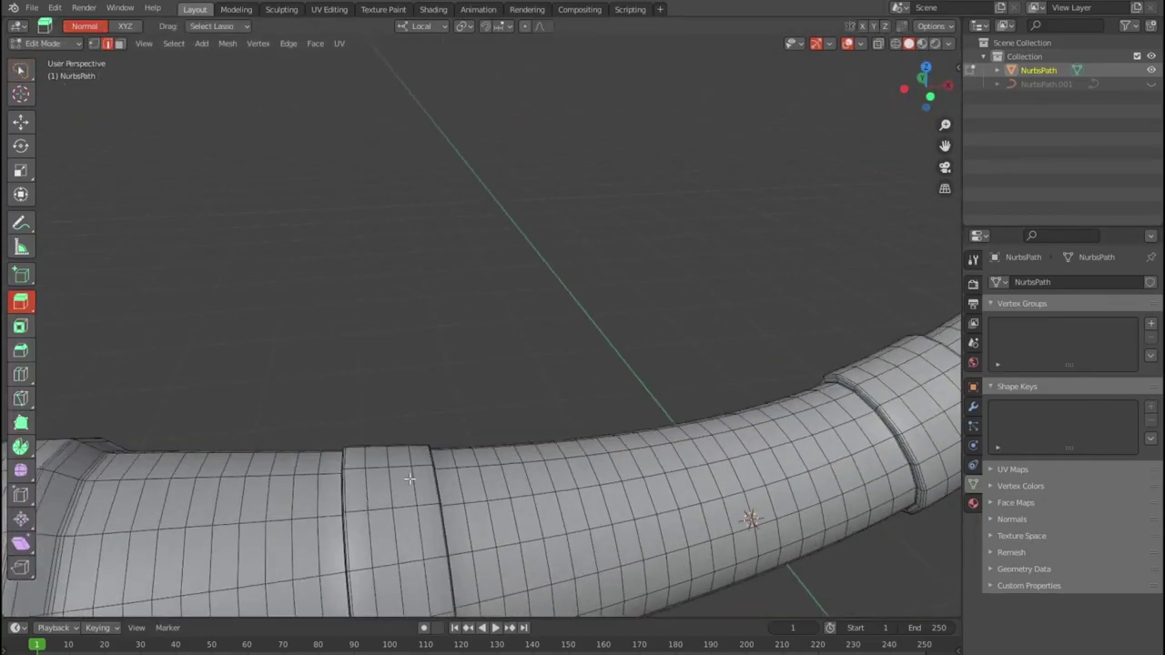
Undo a trial scale and inset two faces on the horn's raised band.
key("s")
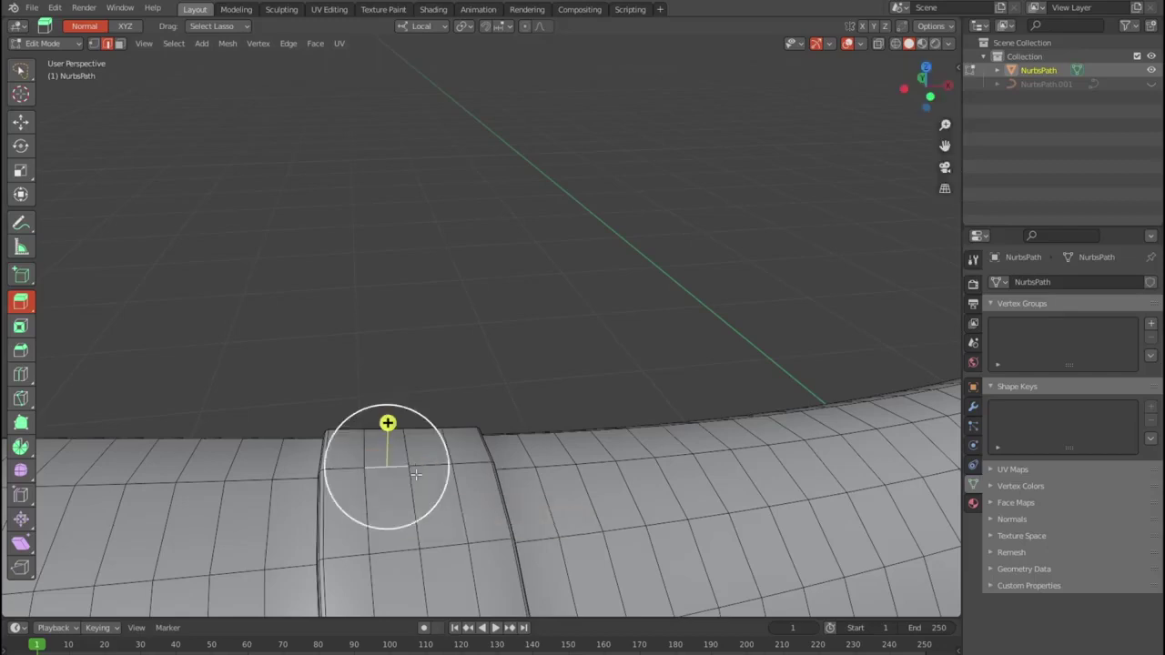
left_click(460, 512)
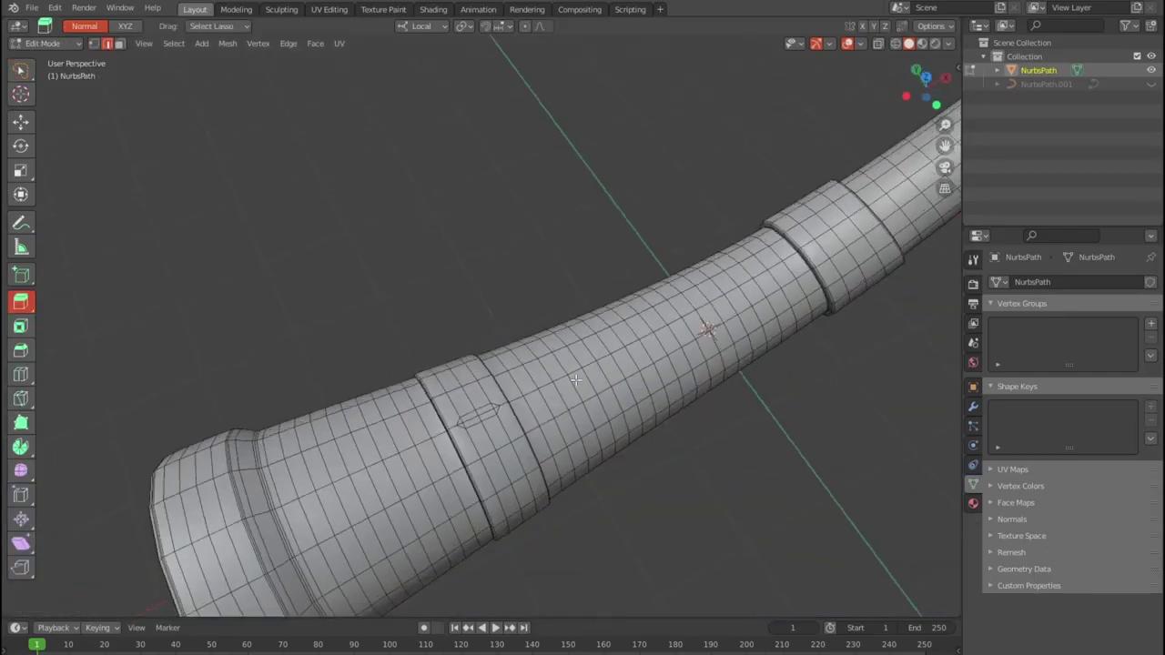
key("ctrl+z")
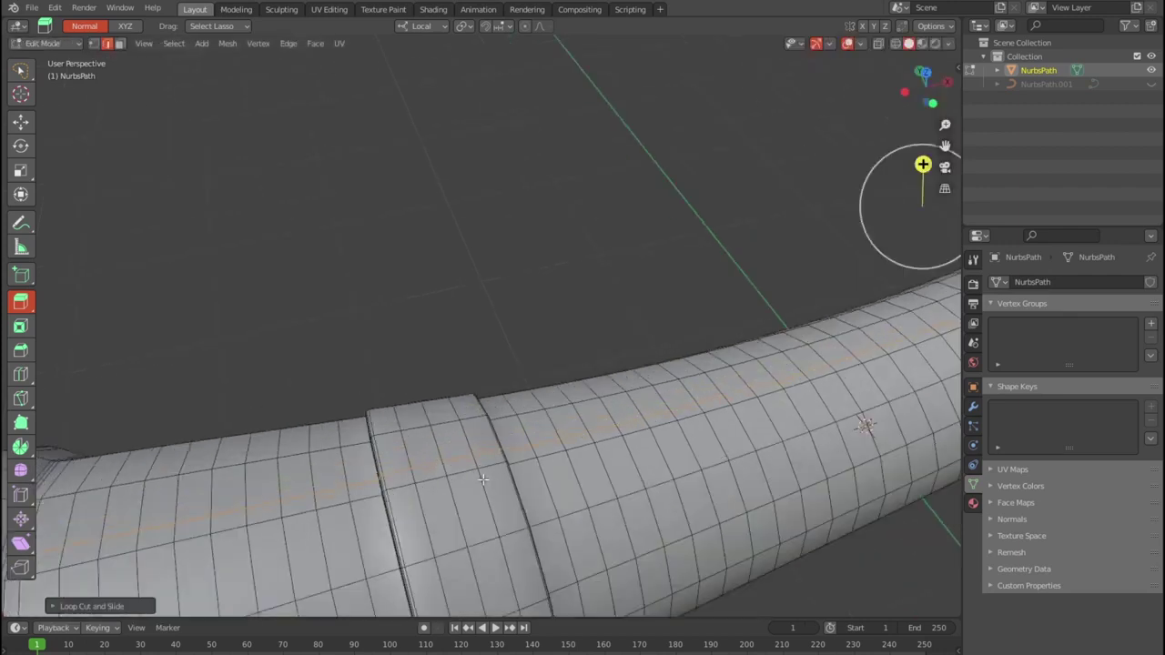
left_click(438, 472, "shift")
key("i")
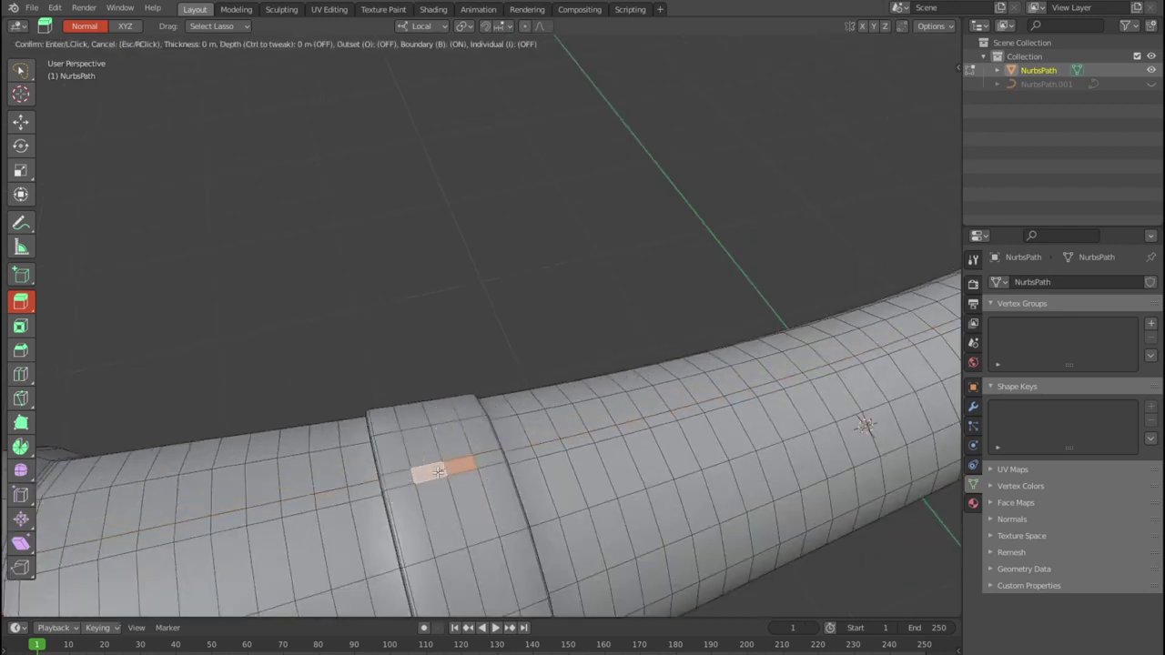
left_click(440, 467)
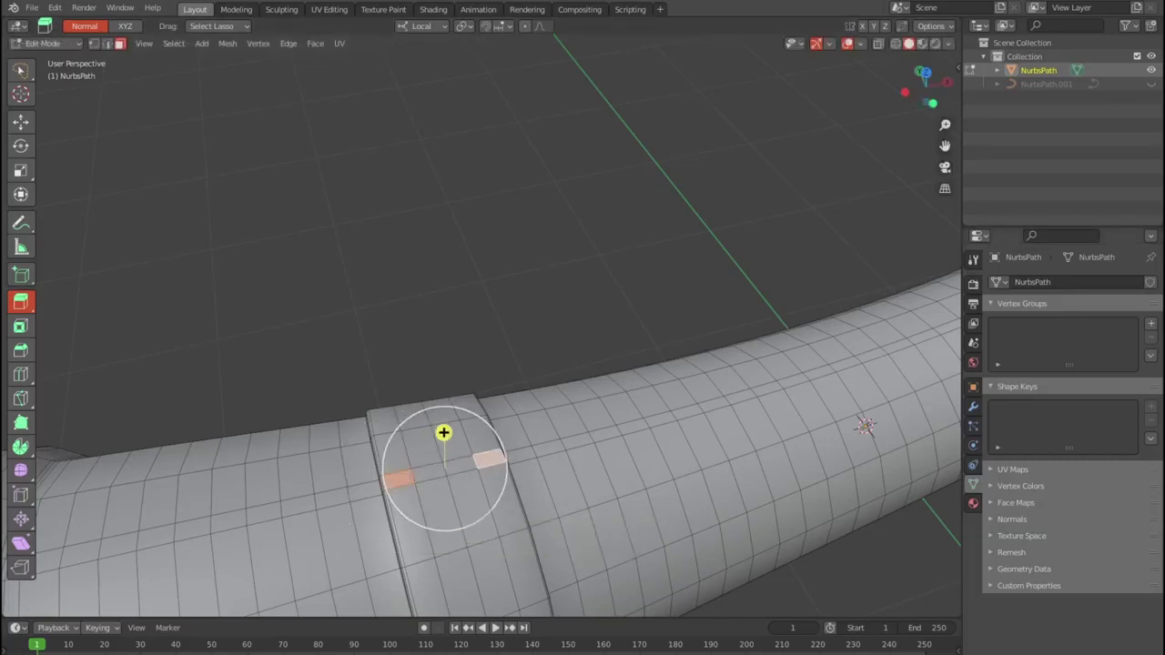
left_click(397, 501, "shift")
key("i")
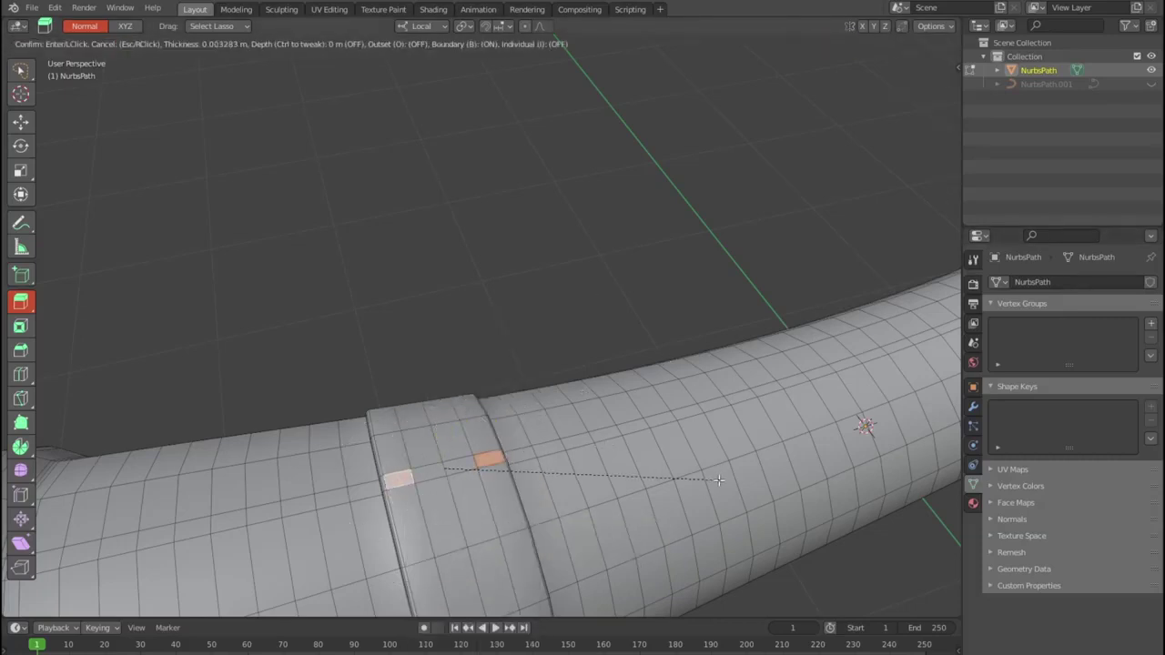
left_click(593, 460)
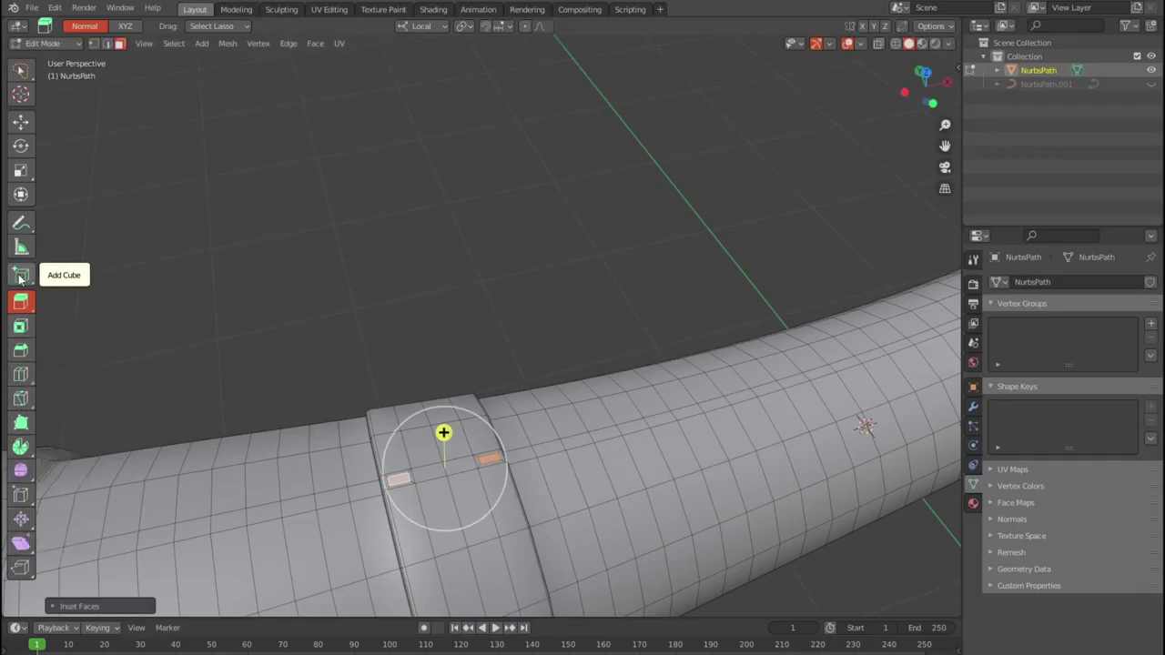
Extrude the two inset faces and raise them along local Z into pillars.
right_click(401, 479)
left_click(373, 473)
left_click(431, 458)
key("KP_1")
key("g")
key("z")
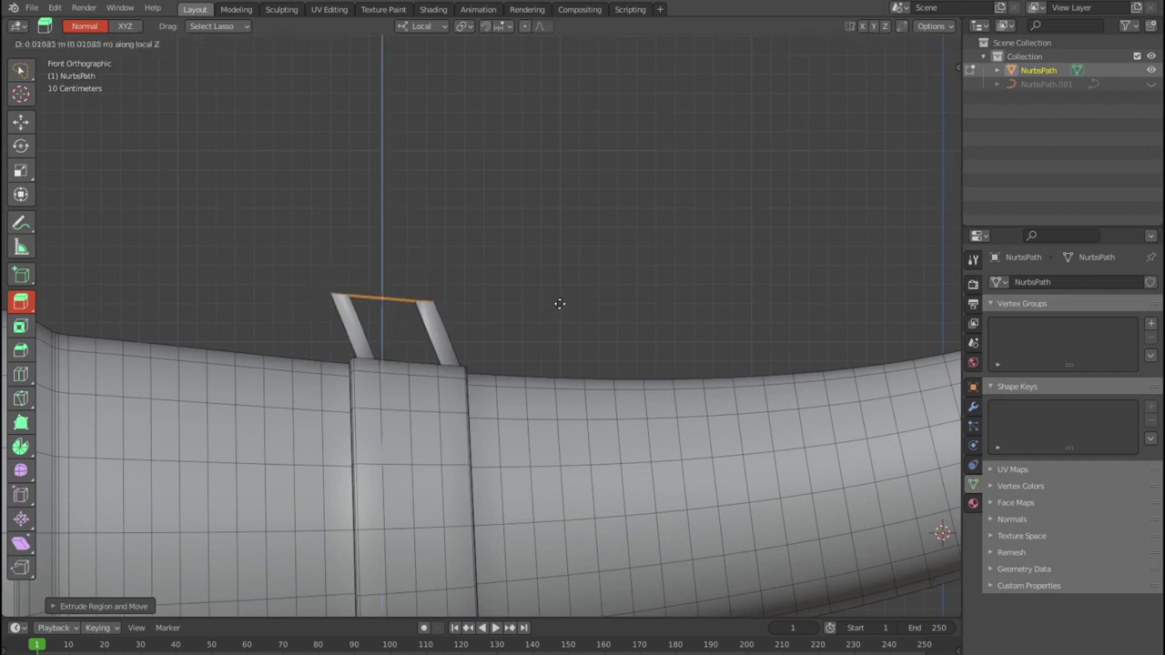
key("Return")
mouse_move(571, 229)
middle_mouse_down()
mouse_move(689, 320)
mouse_move(570, 318)
middle_mouse_up()
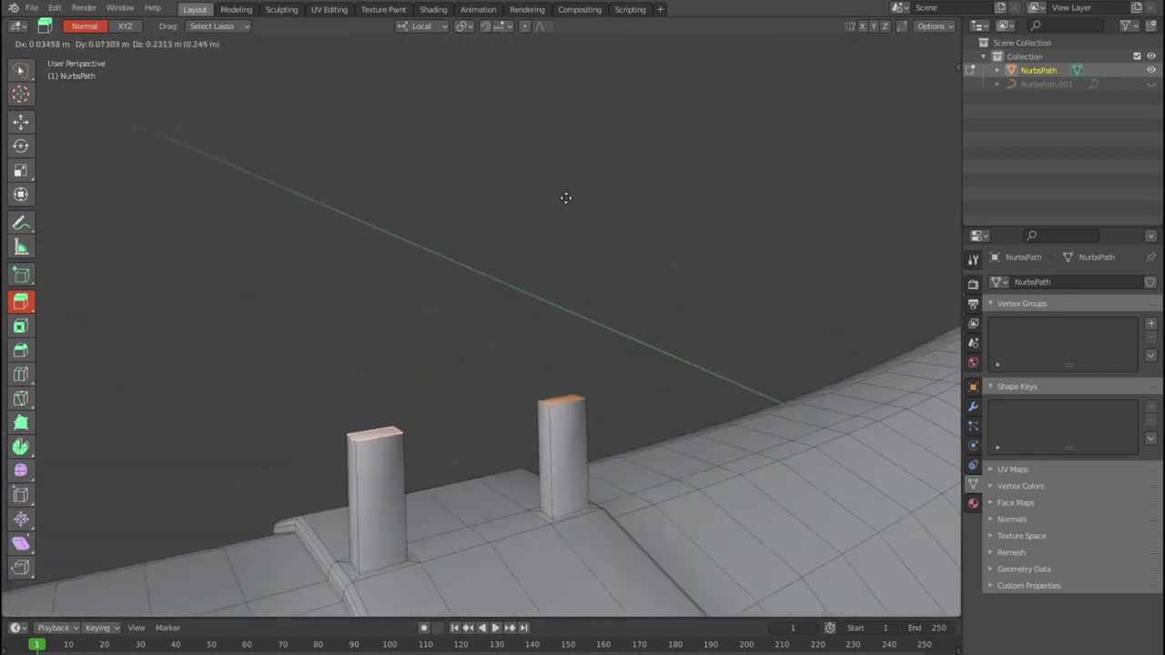
left_click(565, 198)
Try Bridge Faces on the pillar tops, then select one pillar top.
right_click(414, 319)
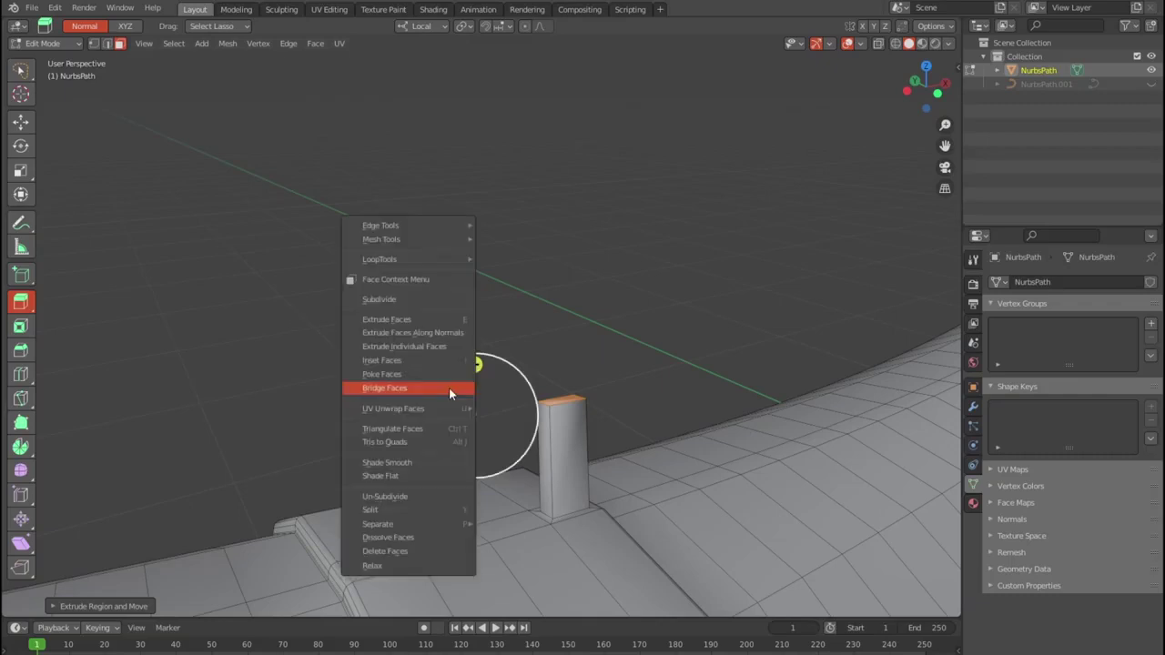
left_click(448, 387)
scroll(448, 388, "down", 3)
middle_click_drag(449, 388, 452, 401)
key("e")
left_click(490, 294)
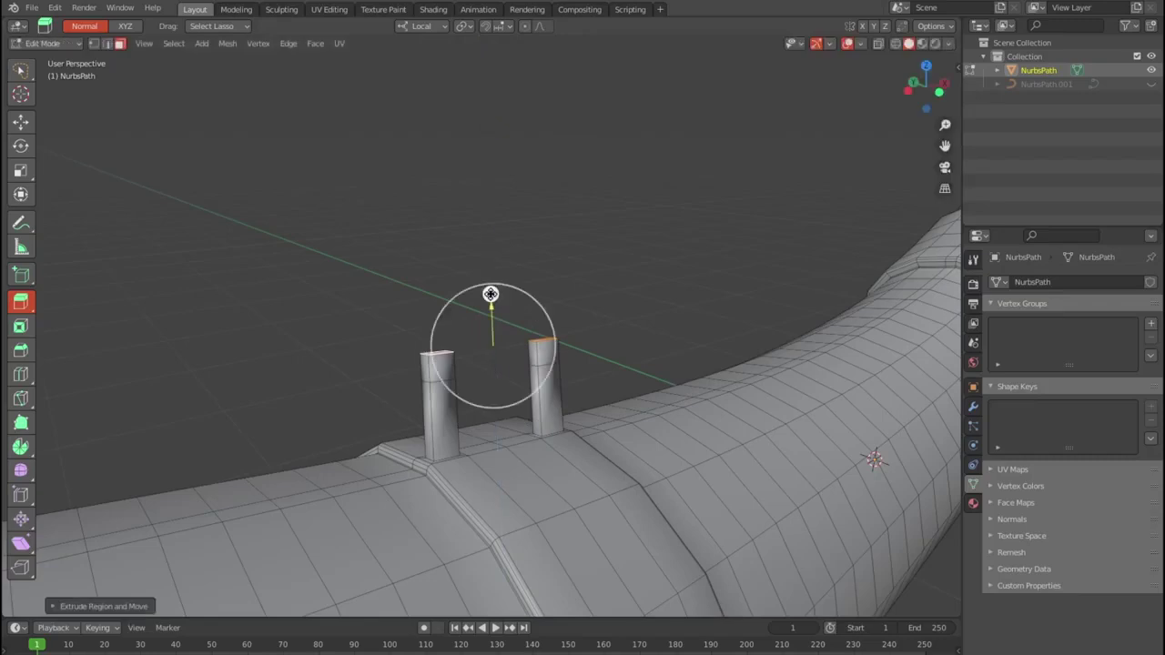
scroll(422, 350, "up", 1)
scroll(564, 364, "down", 2)
mouse_move(564, 364)
middle_mouse_down()
mouse_move(618, 400)
mouse_move(388, 338)
middle_mouse_up()
Tilt a pillar top inward and select the pillar top faces in front view.
key("r")
left_click(646, 423)
key("KP_1")
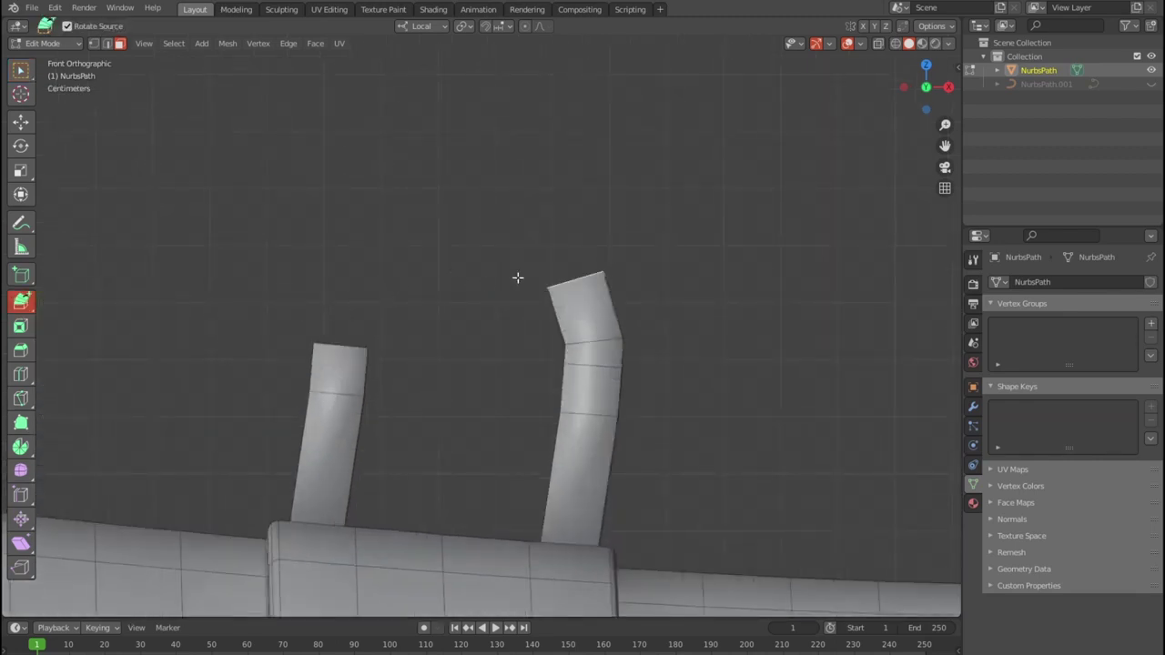
middle_click_drag(344, 328, 333, 366)
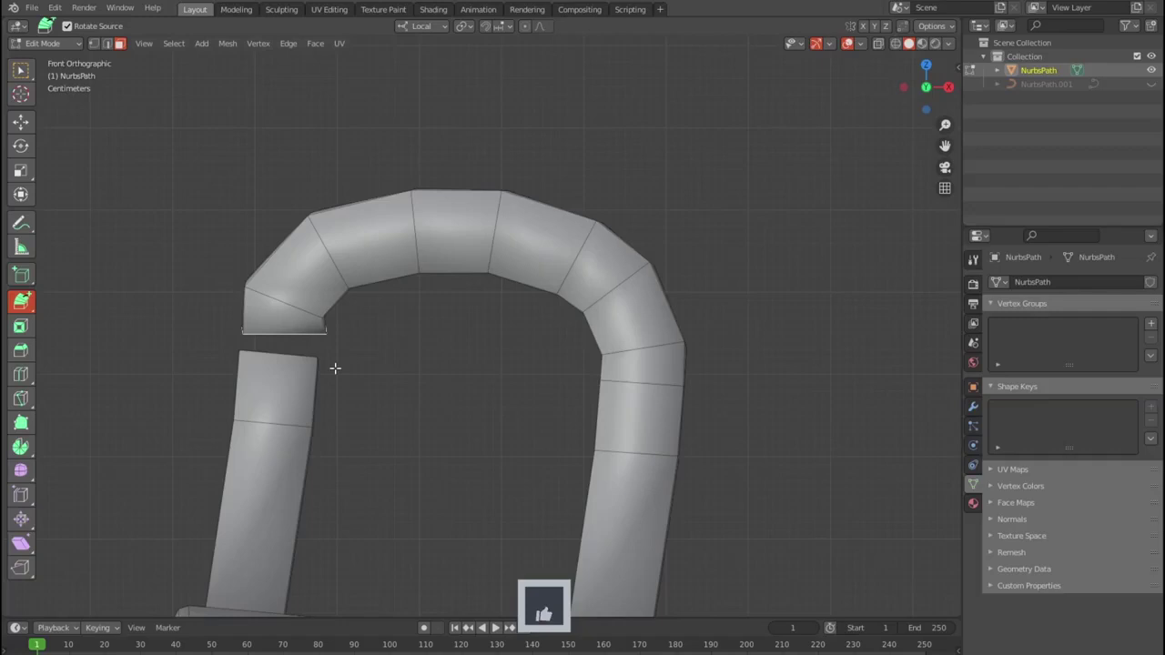
scroll(434, 408, "up", 5)
left_click(442, 372)
middle_click_drag(442, 372, 544, 420)
right_click(543, 420)
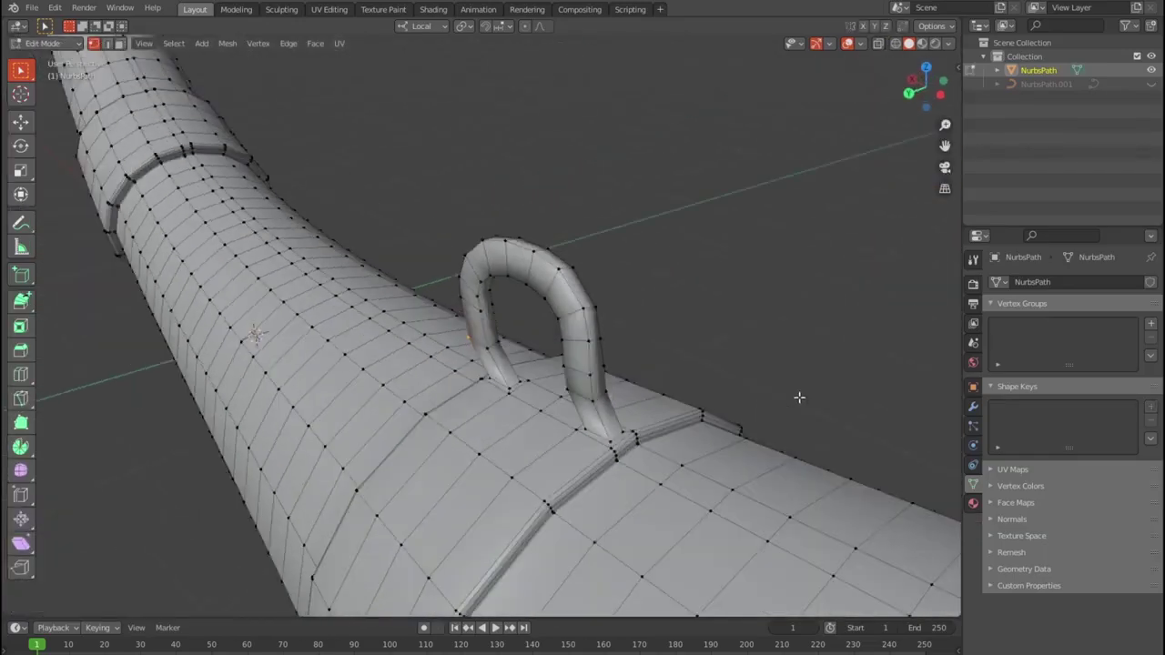
Add a torus, Torus.001, in see-through top view and place it as an arch on the band.
key("shift+z")
key("KP_7")
key("g")
key("z")
key("z")
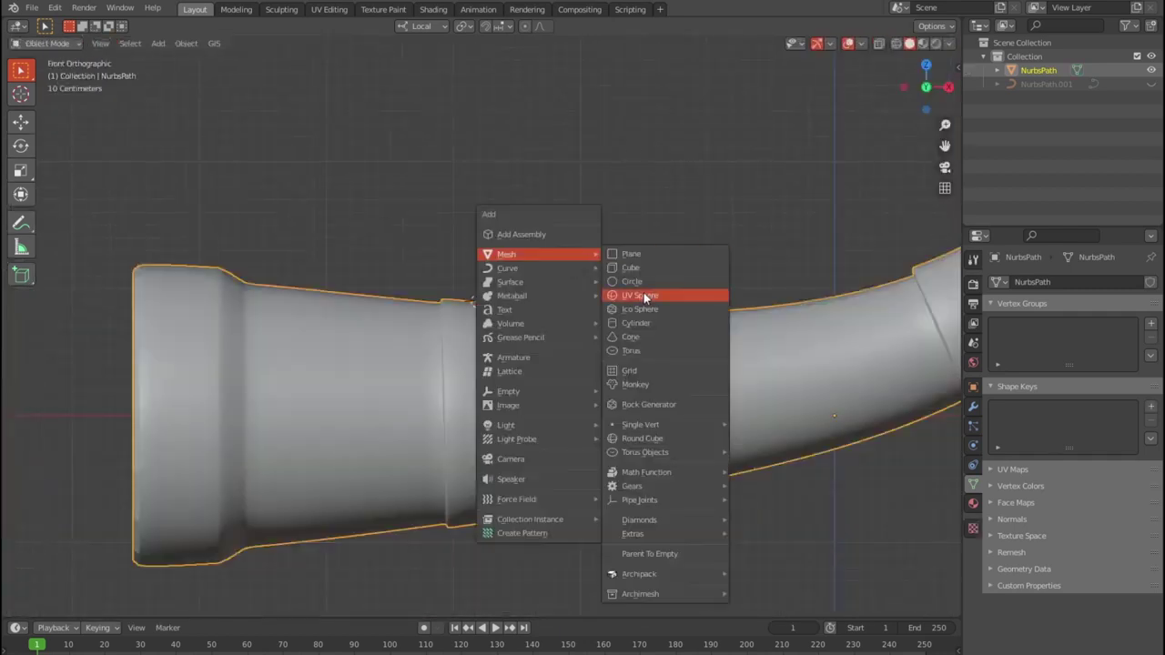
left_click(631, 351)
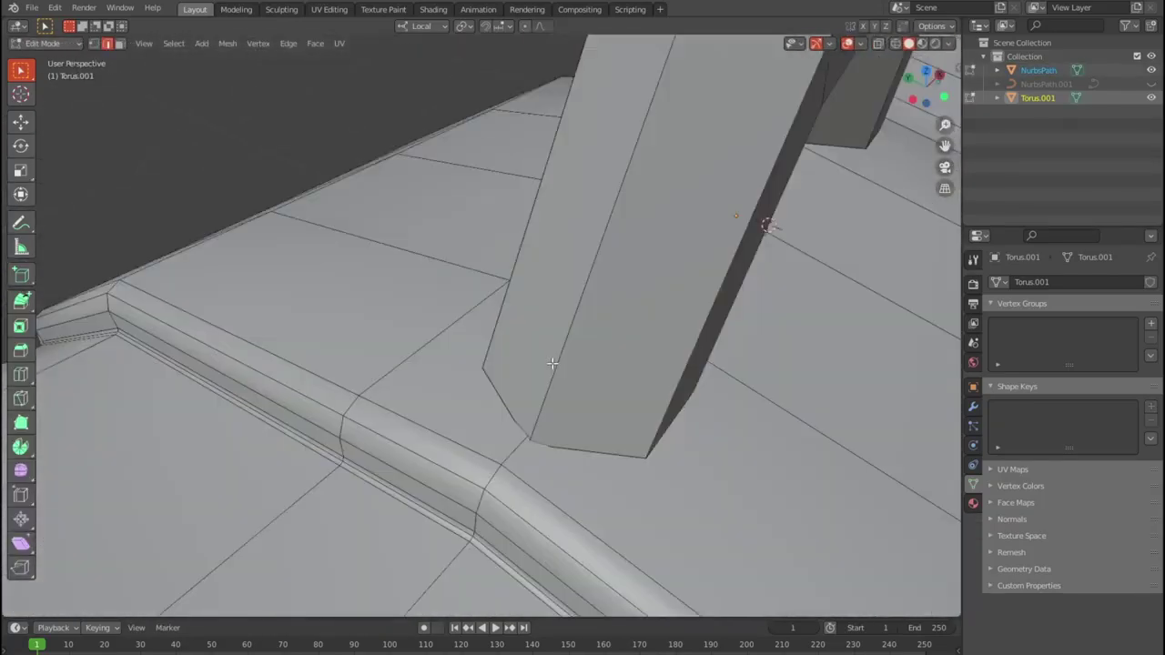
mouse_move(552, 363)
middle_mouse_down()
mouse_move(792, 118)
mouse_move(652, 83)
mouse_move(473, 242)
mouse_move(591, 330)
middle_mouse_up()
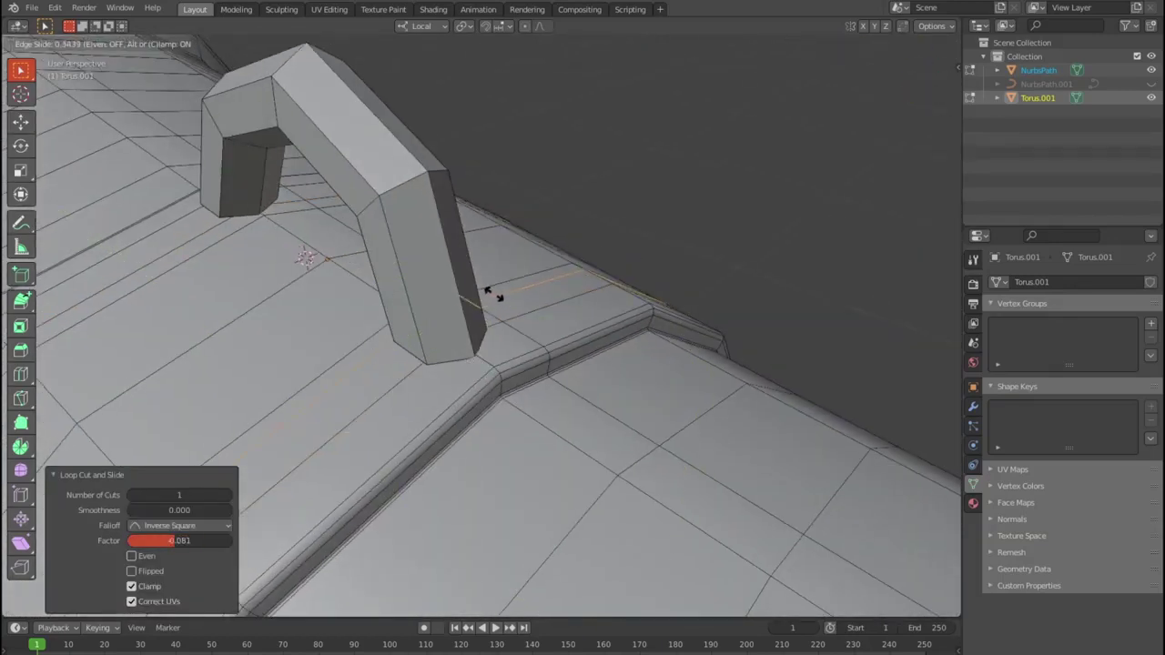
Add an edge loop on a handle leg and merge leg vertices at center in X-ray.
left_click(491, 291)
middle_click_drag(728, 307, 499, 492)
key("alt+z")
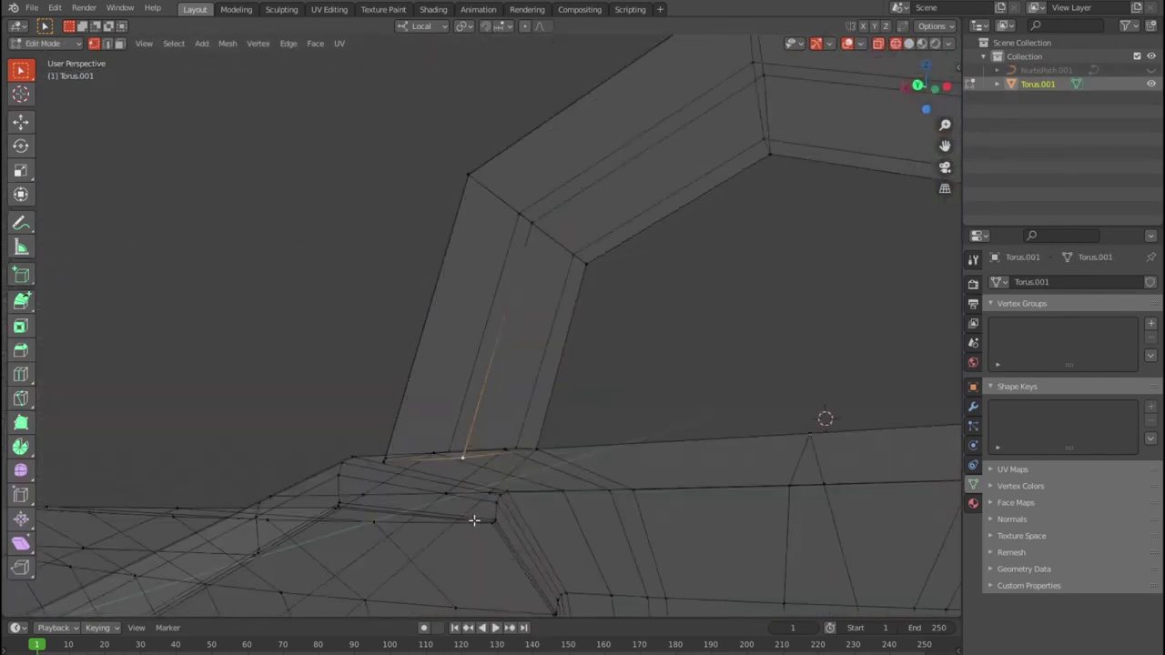
right_click(473, 519)
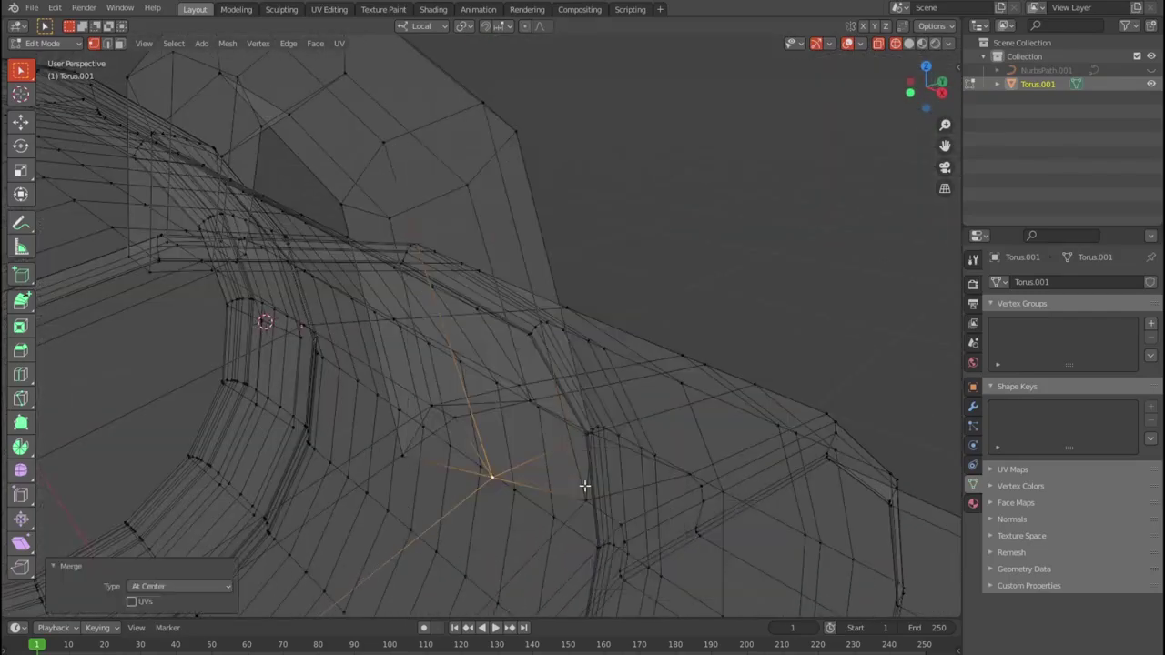
left_click(520, 450)
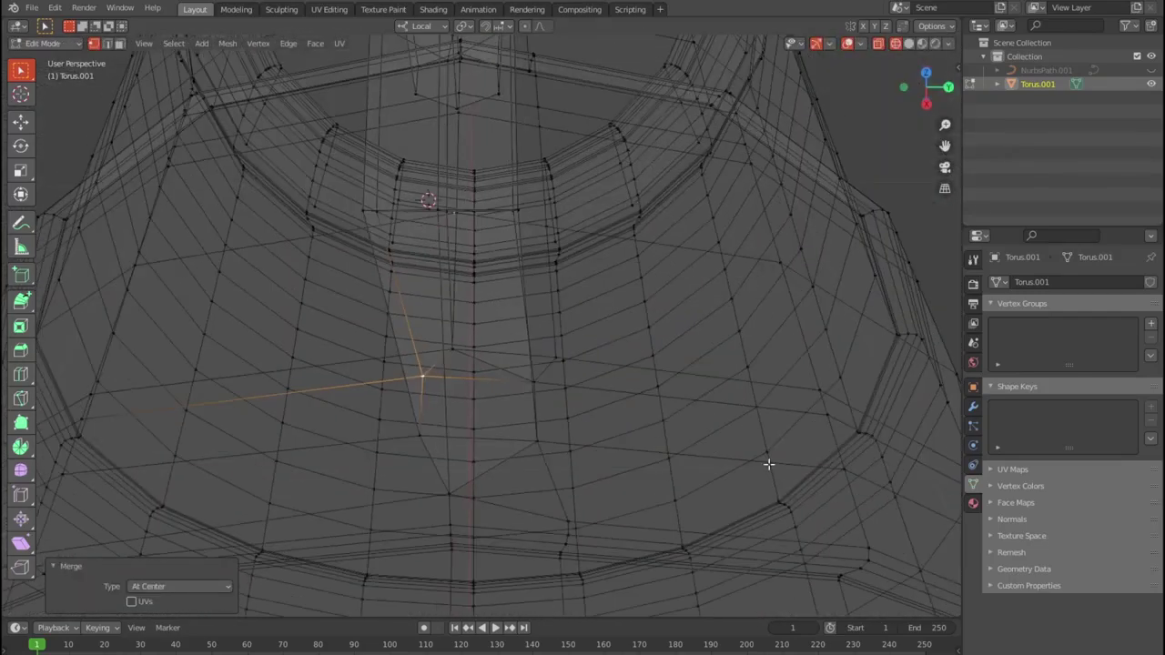
left_click(526, 390)
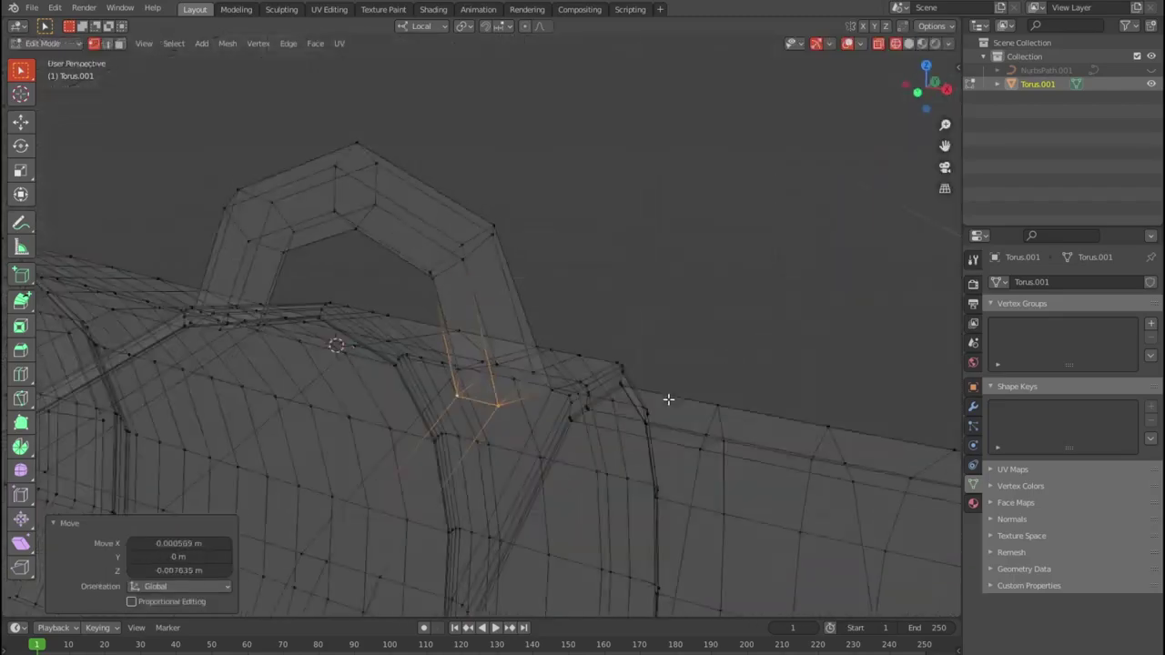
mouse_move(499, 393)
middle_mouse_down()
mouse_move(525, 421)
mouse_move(671, 390)
mouse_move(570, 416)
mouse_move(592, 425)
middle_mouse_up()
left_click(628, 496)
Merge the remaining junction vertex pairs at center and move them into place.
mouse_move(628, 497)
middle_mouse_down()
mouse_move(577, 471)
mouse_move(649, 488)
mouse_move(618, 445)
mouse_move(428, 424)
mouse_move(450, 439)
middle_mouse_up()
left_click(452, 498)
mouse_move(451, 498)
middle_mouse_down()
mouse_move(575, 403)
mouse_move(492, 353)
middle_mouse_up()
right_click(491, 353)
left_click(577, 382)
mouse_move(576, 382)
middle_mouse_down()
mouse_move(520, 333)
mouse_move(567, 202)
middle_mouse_up()
key("alt+z")
key("g")
mouse_move(637, 368)
middle_mouse_down()
mouse_move(493, 341)
mouse_move(155, 324)
middle_mouse_up()
Check the welded handle in Object Mode, then go back into Edit Mode.
key("Tab")
scroll(493, 342, "up", 3)
key("Tab")
scroll(374, 411, "up", 2)
middle_click_drag(374, 411, 398, 364)
Select two faces at the handle base in face mode with X-ray.
key("alt+z")
key("3")
left_click(546, 428)
left_click(444, 432, "shift")
mouse_move(472, 432)
middle_mouse_down()
mouse_move(601, 394)
mouse_move(588, 370)
mouse_move(573, 447)
mouse_move(554, 337)
mouse_move(585, 414)
middle_mouse_up()
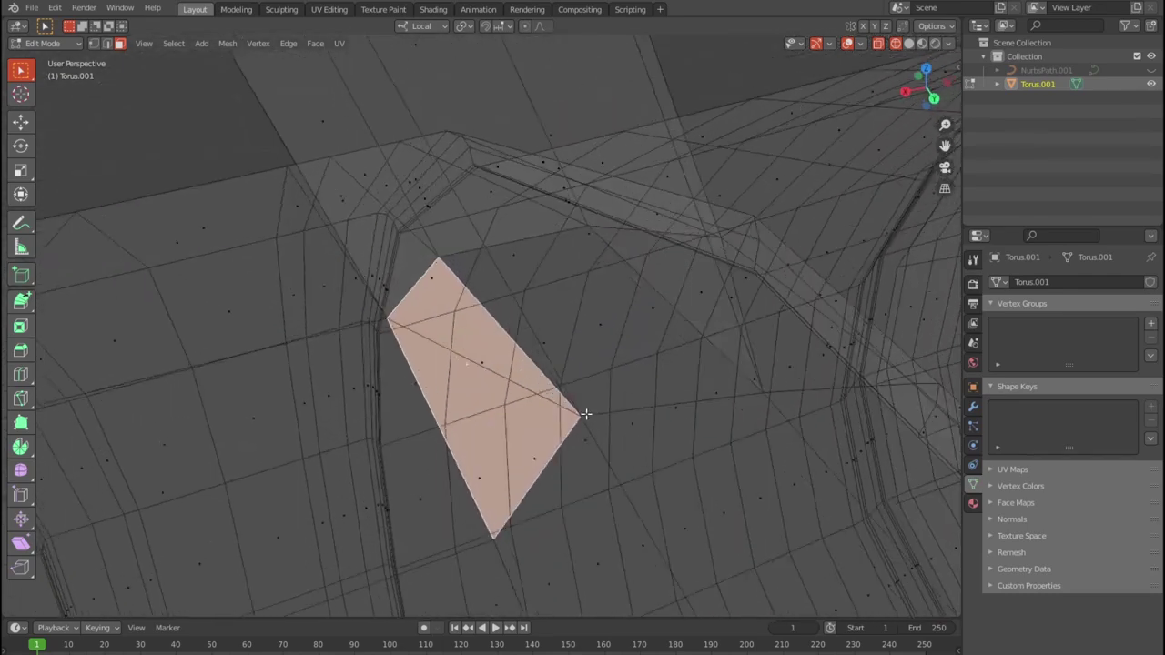
scroll(585, 414, "down", 2)
key("alt+z")
scroll(689, 367, "up", 5)
middle_click_drag(689, 367, 506, 381)
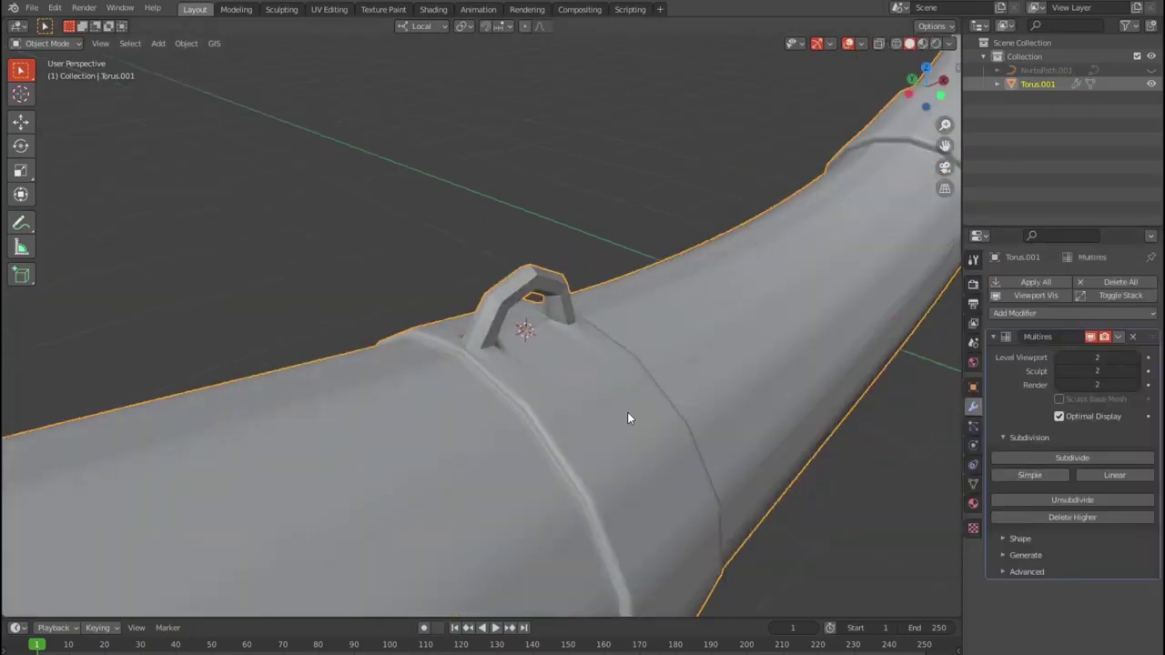
Show the horn in wireframe and box-select part of the new torus ring's vertices.
key("z")
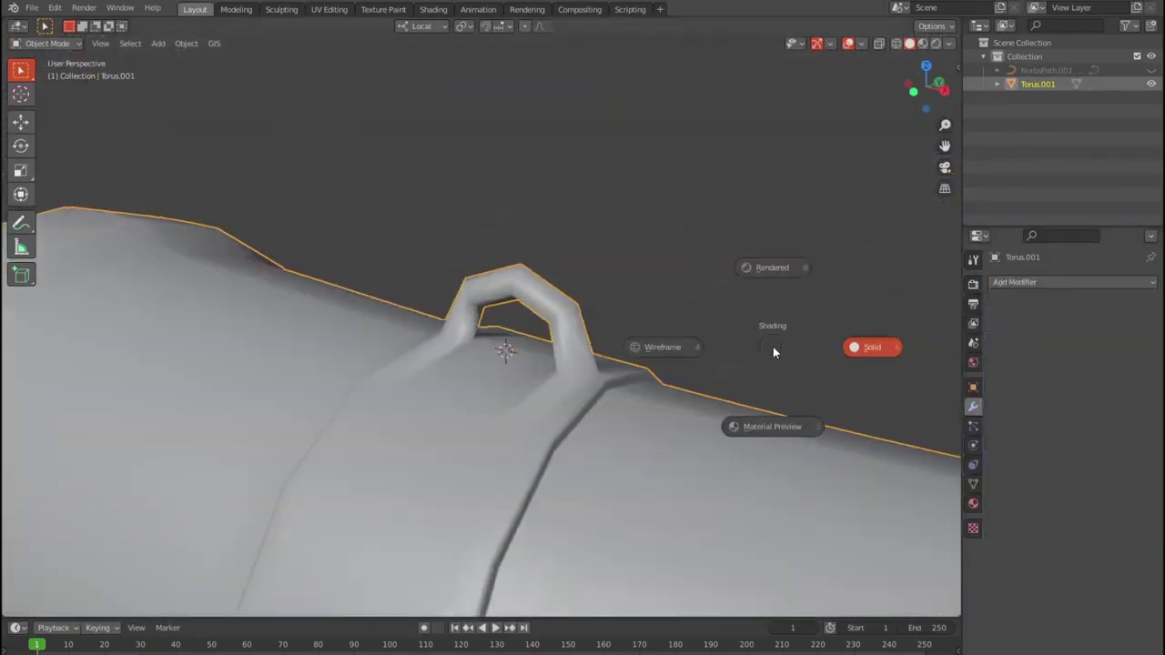
key("4")
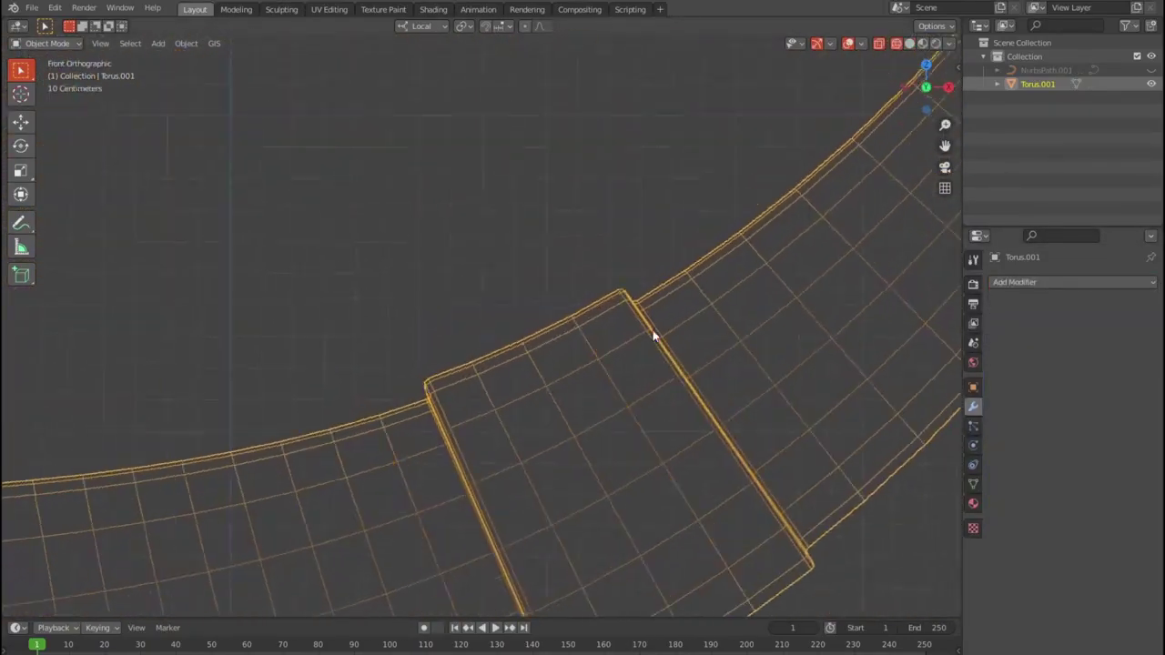
scroll(665, 383, "down", 7)
key("Tab")
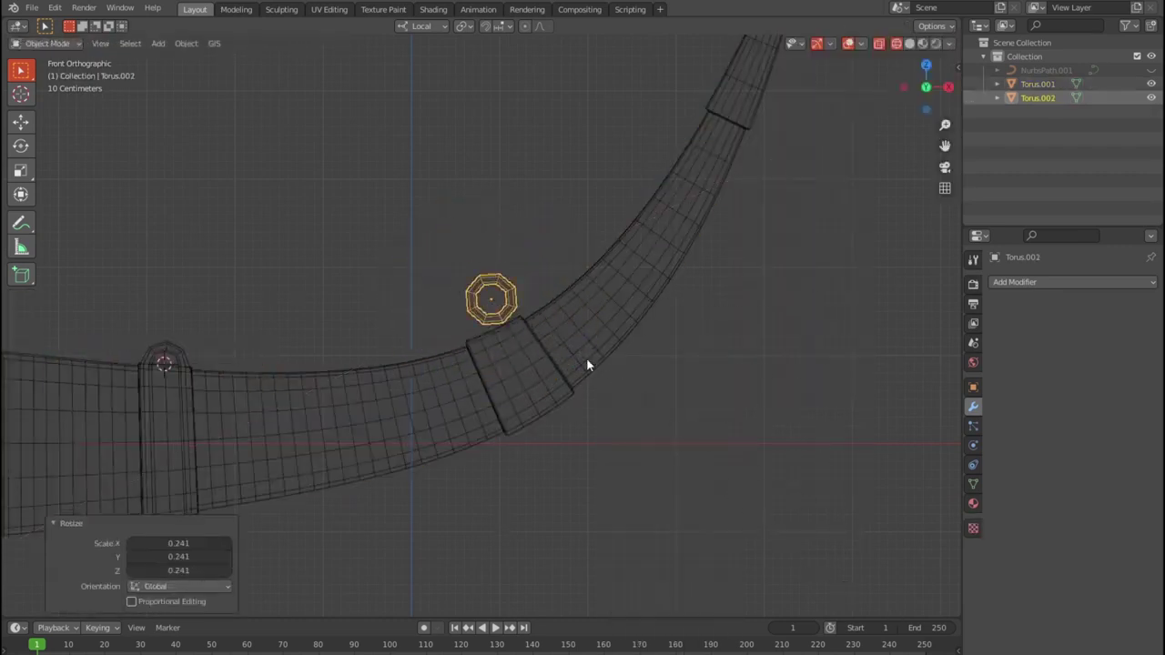
key("Tab")
left_click_drag(788, 574, 420, 340)
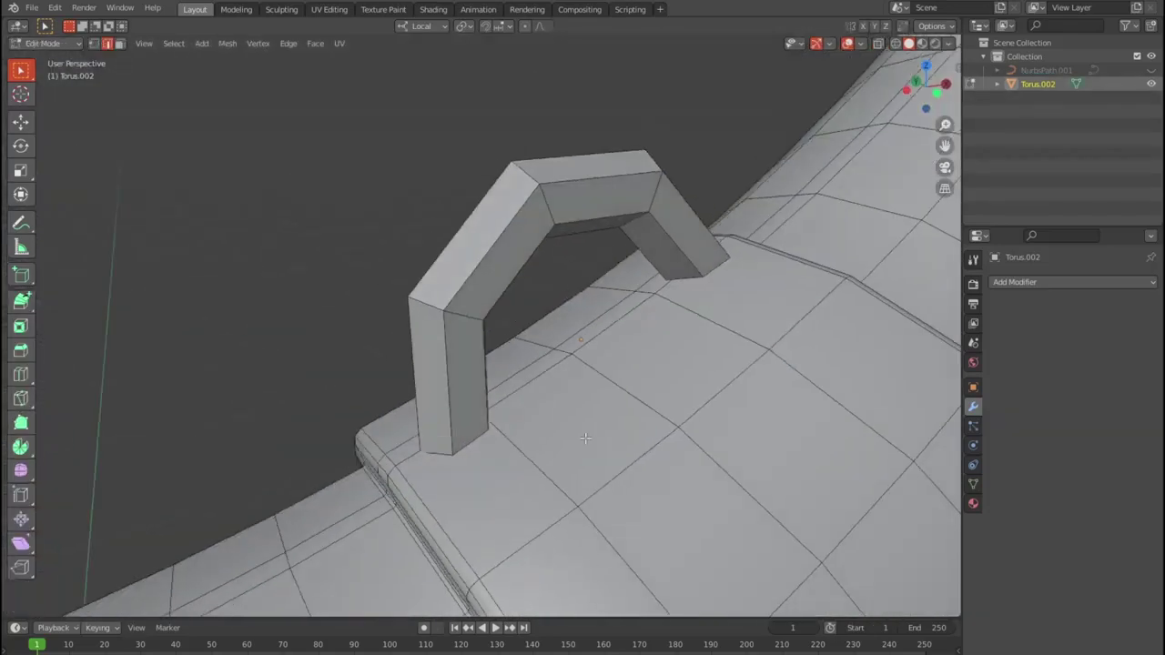
Merge the selected handle-base vertices at center with M and move a vertex into place.
scroll(546, 510, "down", 6)
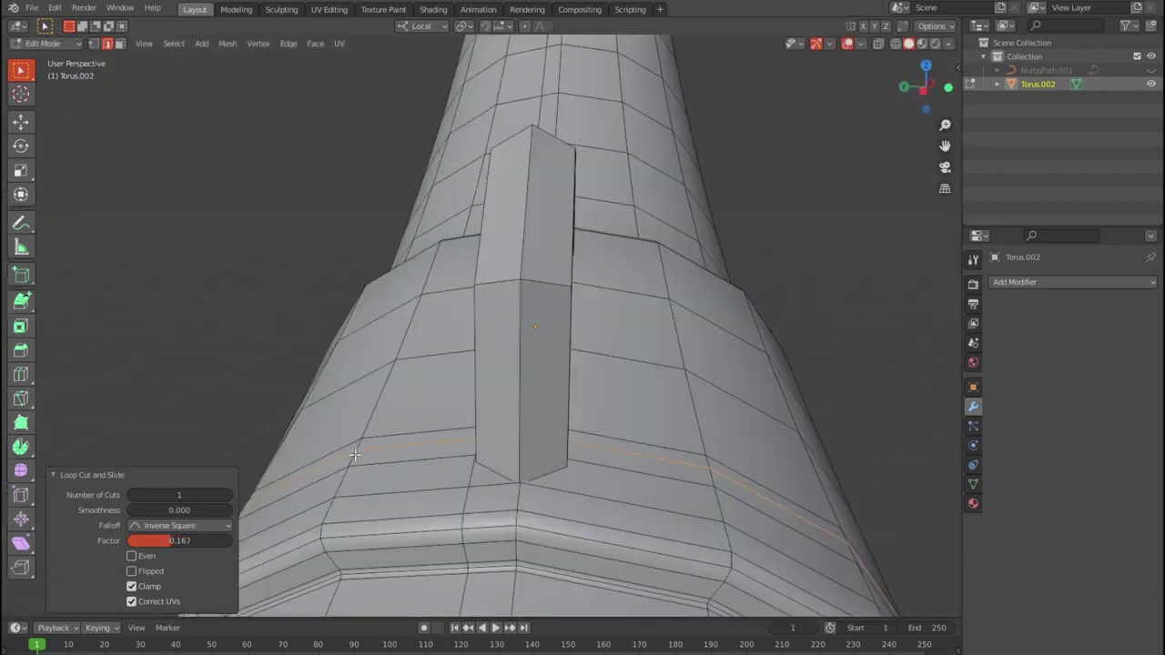
key("alt+z")
key("m")
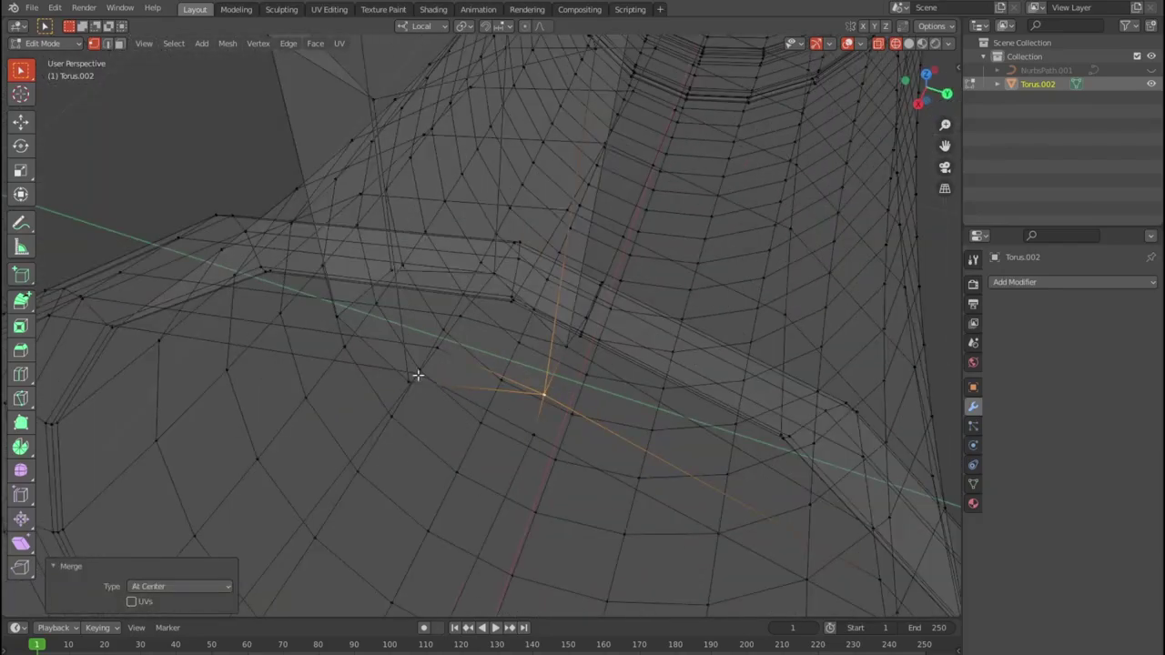
mouse_move(352, 372)
middle_mouse_down()
mouse_move(573, 482)
mouse_move(515, 455)
mouse_move(439, 497)
middle_mouse_up()
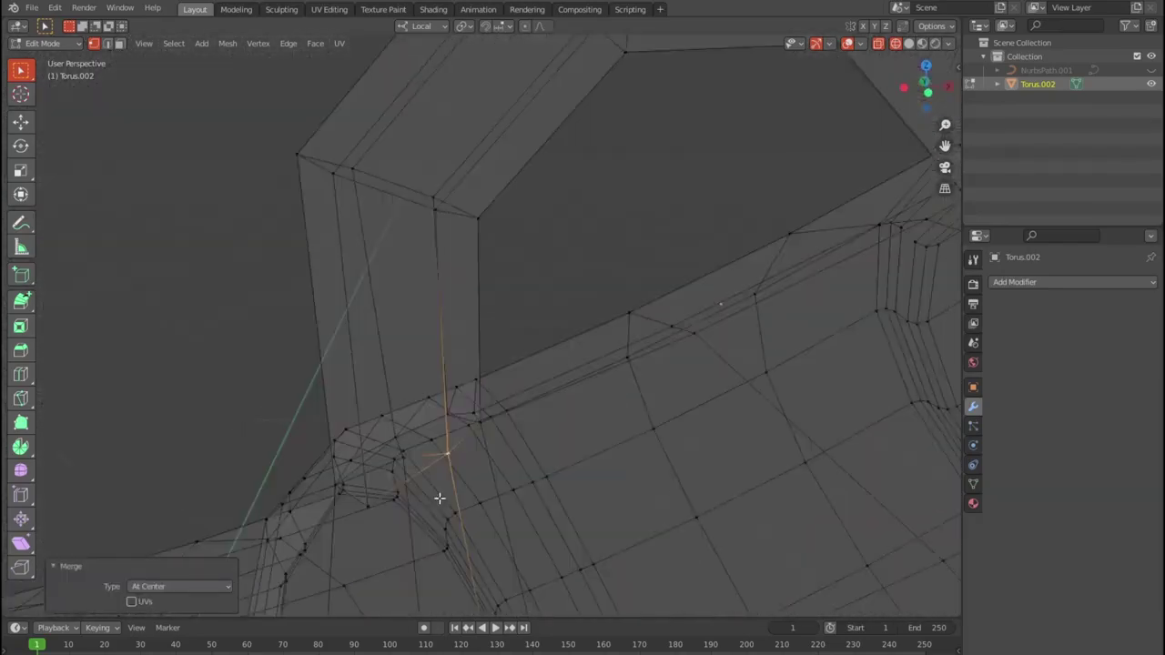
middle_click_drag(519, 500, 686, 474)
left_click(626, 502)
mouse_move(481, 476)
middle_mouse_down()
mouse_move(846, 528)
mouse_move(621, 398)
mouse_move(502, 469)
mouse_move(421, 451)
middle_mouse_up()
mouse_move(334, 515)
middle_mouse_down()
mouse_move(546, 482)
mouse_move(743, 394)
mouse_move(565, 353)
mouse_move(549, 416)
mouse_move(510, 409)
mouse_move(540, 416)
mouse_move(520, 416)
mouse_move(489, 341)
mouse_move(390, 461)
mouse_move(520, 482)
mouse_move(352, 482)
middle_mouse_up()
key("Tab")
key("Tab")
scroll(742, 394, "up", 5)
Select vertices at the handle junction and merge two pairs at center.
key("alt+z")
key("alt+z")
left_click(352, 482)
middle_click_drag(310, 348, 410, 345)
right_click(409, 346)
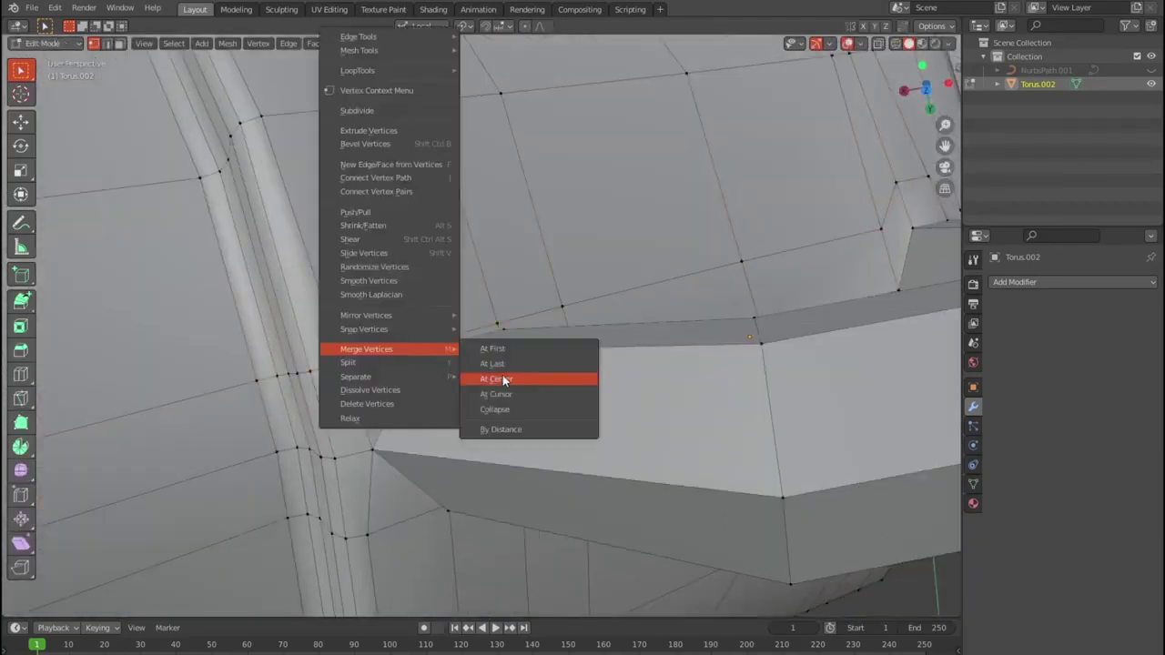
left_click(502, 375)
middle_click_drag(546, 409, 494, 321)
right_click(494, 321)
left_click(629, 357)
mouse_move(629, 358)
middle_mouse_down()
mouse_move(486, 227)
mouse_move(401, 274)
middle_mouse_up()
Merge another vertex pair, move a vertex into place, and return to Object Mode.
left_click(459, 359)
middle_click_drag(460, 361, 557, 372)
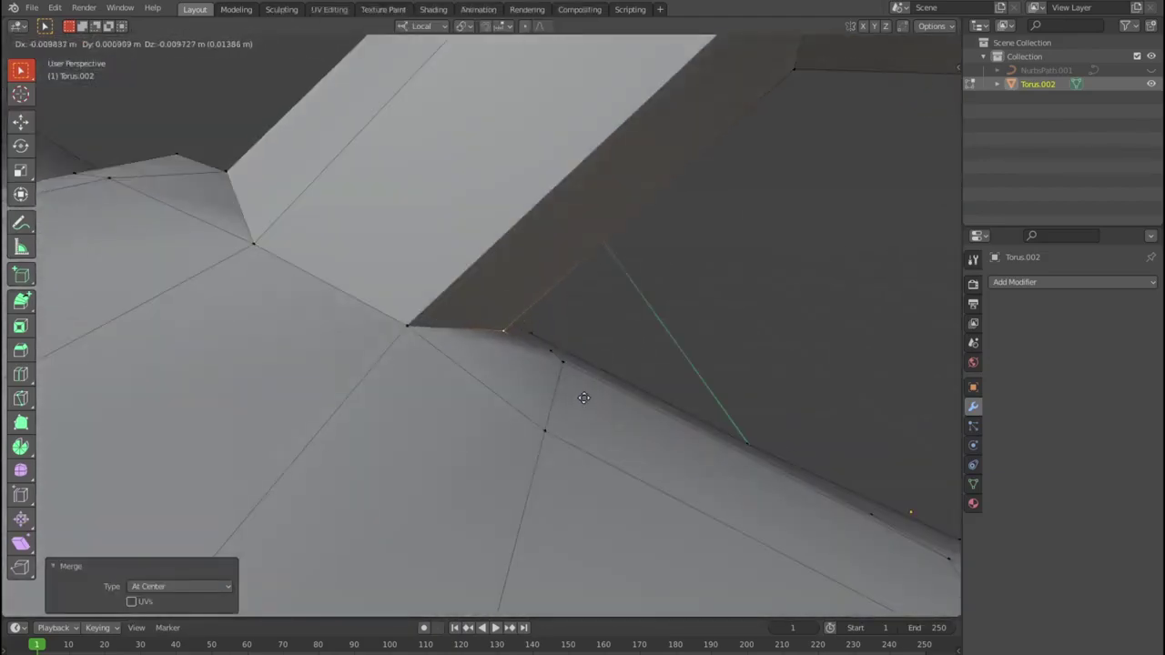
left_click(583, 398)
scroll(583, 398, "down", 5)
key("Tab")
scroll(723, 382, "up", 5)
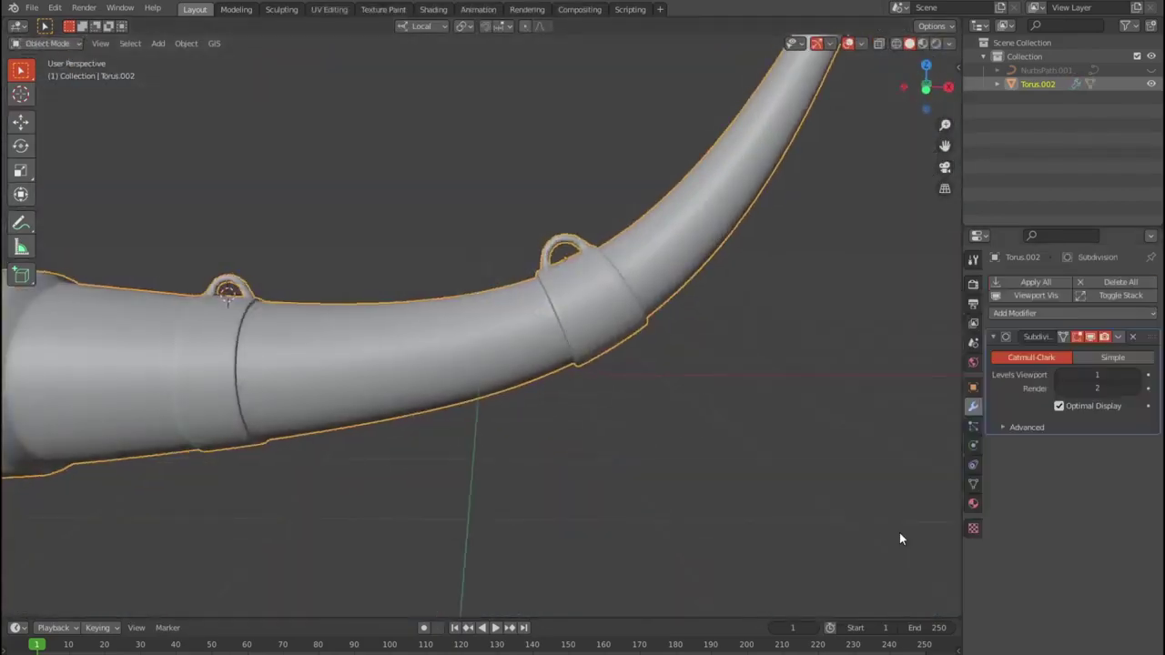
Raise the viewport subdivision level to 2, then 3, and preview the smoothing.
key("Tab")
scroll(899, 538, "down", 4)
scroll(533, 265, "up", 3)
scroll(533, 265, "up", 3)
left_click(1135, 375)
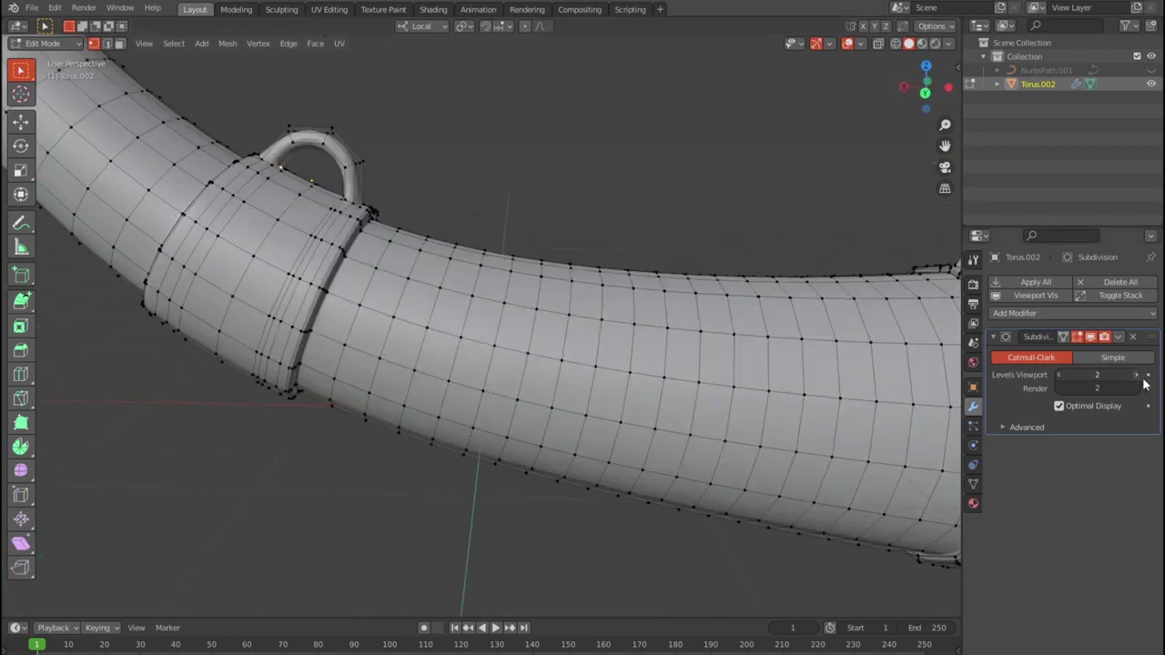
left_click(1144, 380)
key("Tab")
middle_click_drag(650, 364, 603, 398)
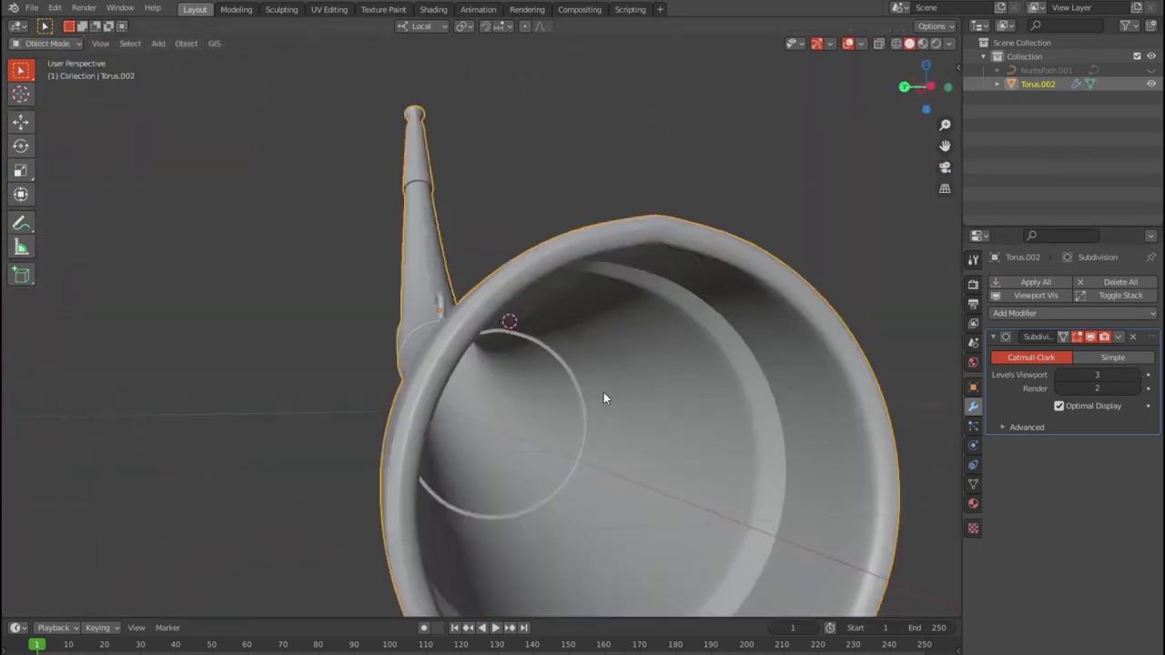
key("Tab")
key("Tab")
key("Tab")
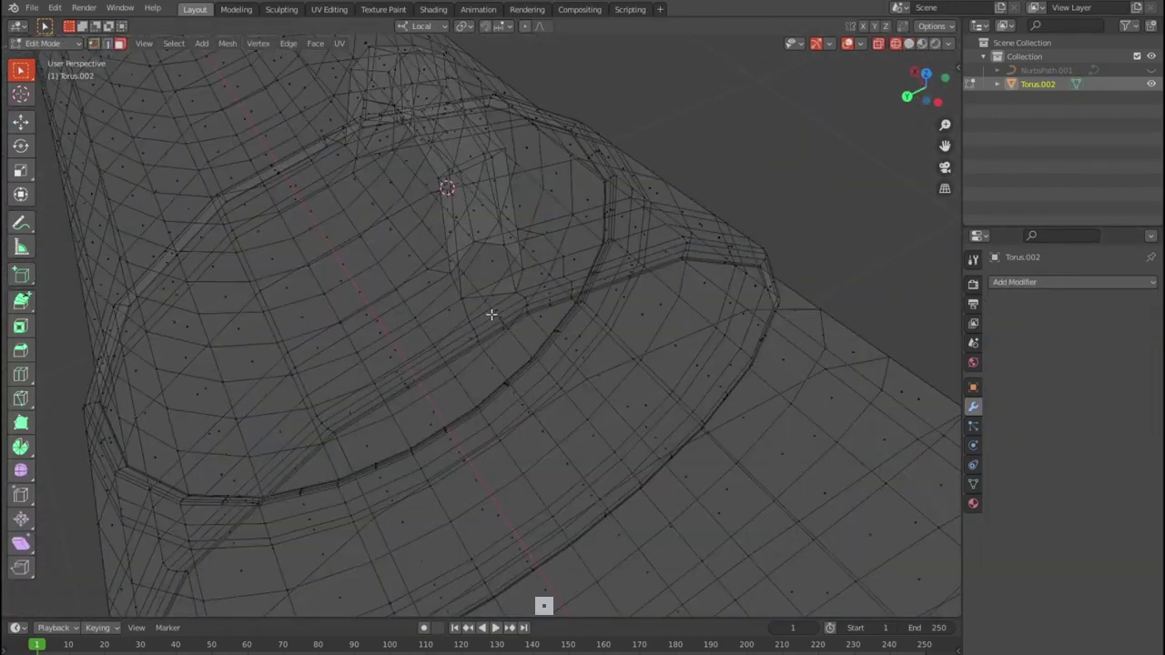
Edge-slide a support loop at the handle base and scale the loop at the arch.
left_click(647, 348)
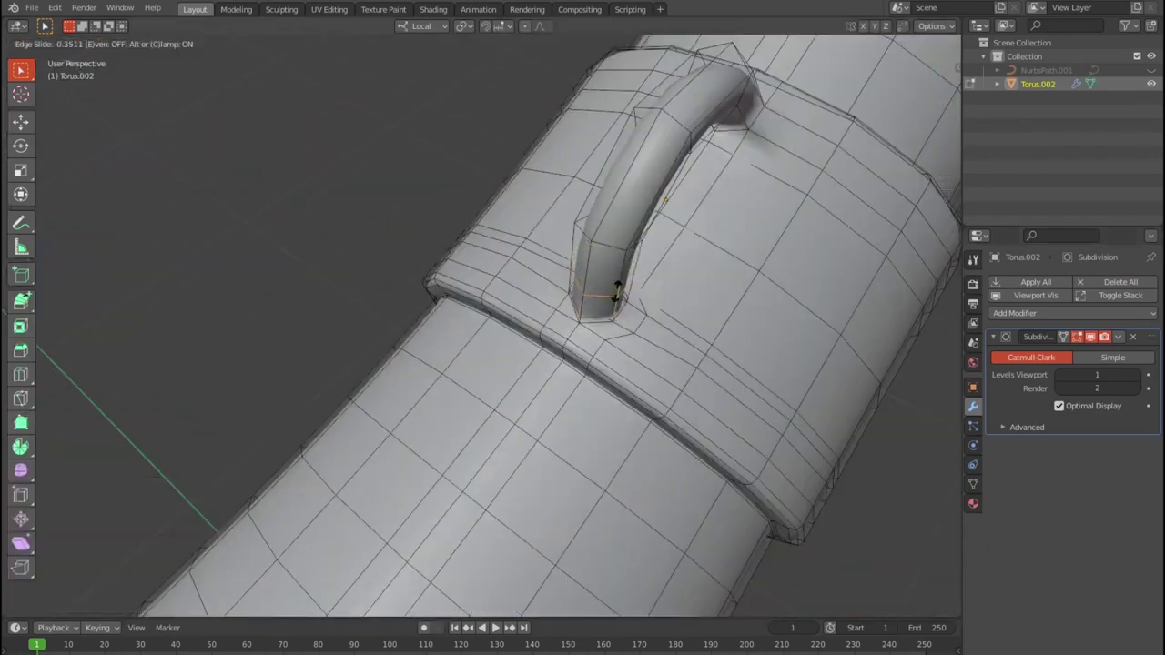
left_click(617, 293)
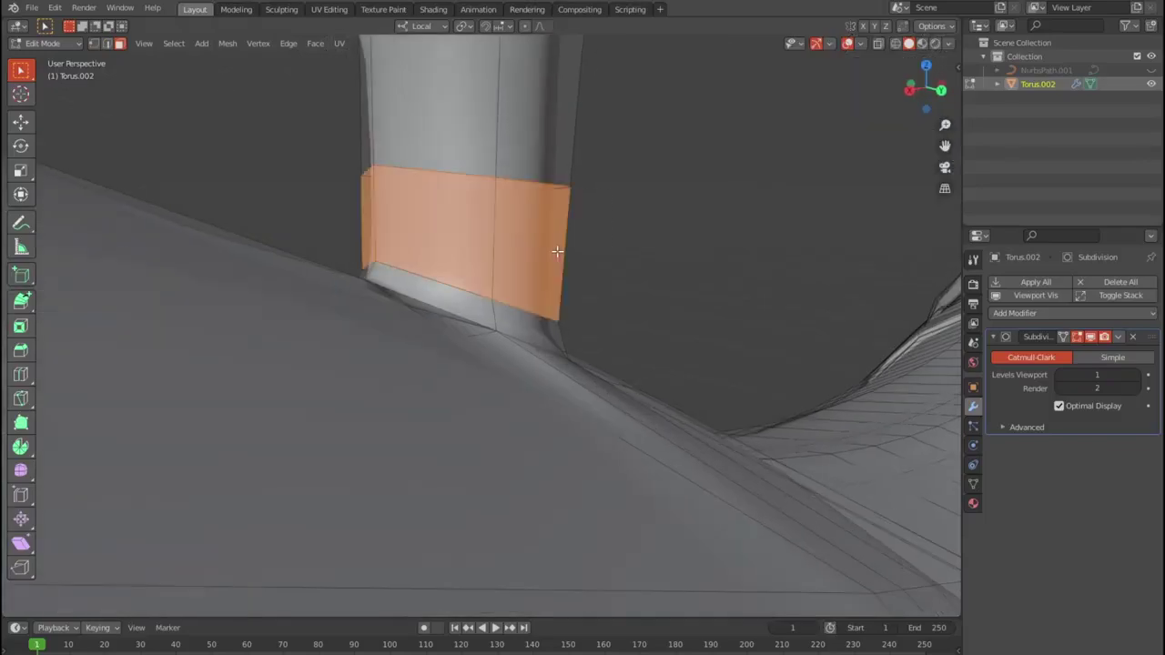
key("shift+z")
middle_click_drag(556, 251, 537, 343)
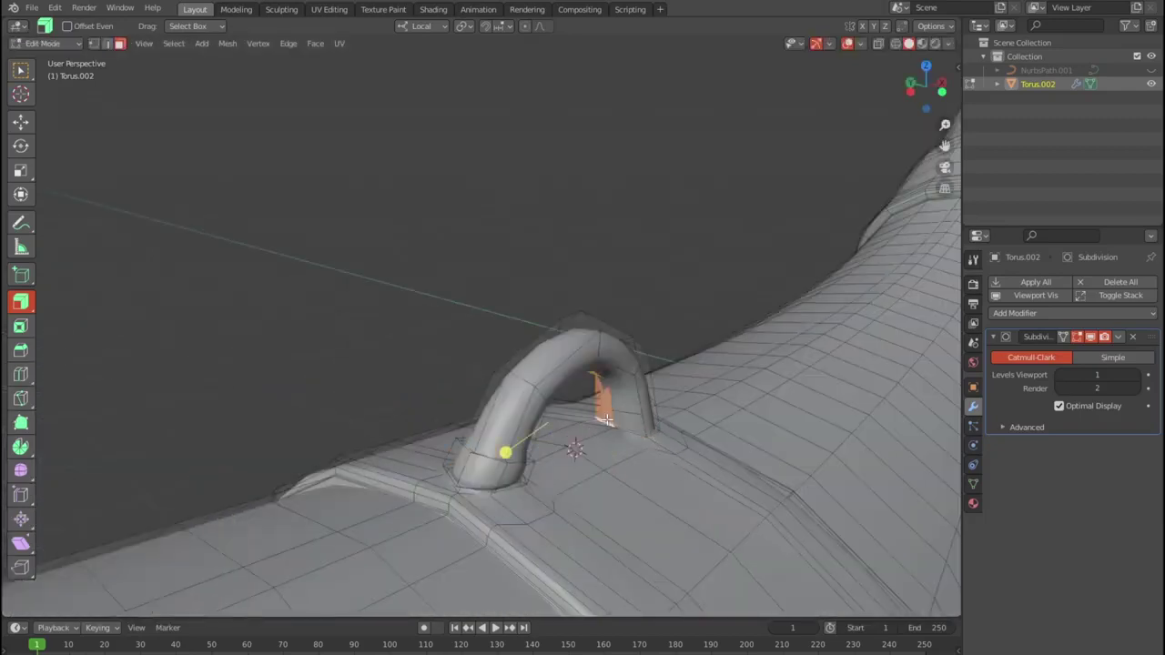
middle_click_drag(605, 420, 532, 454)
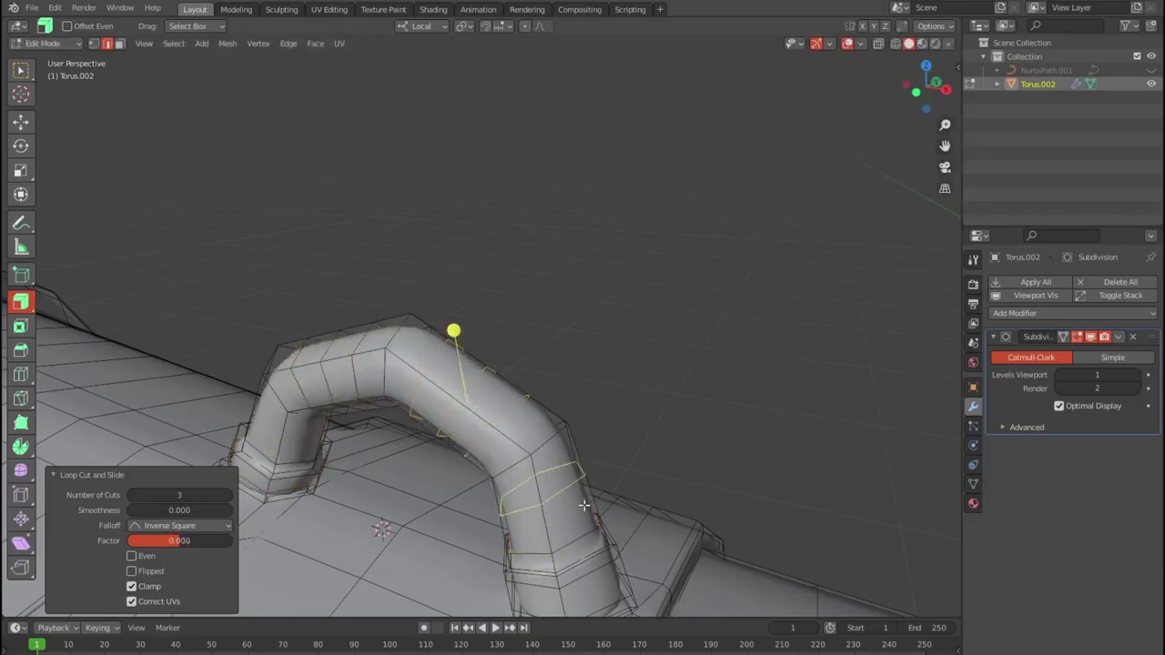
left_click(656, 471)
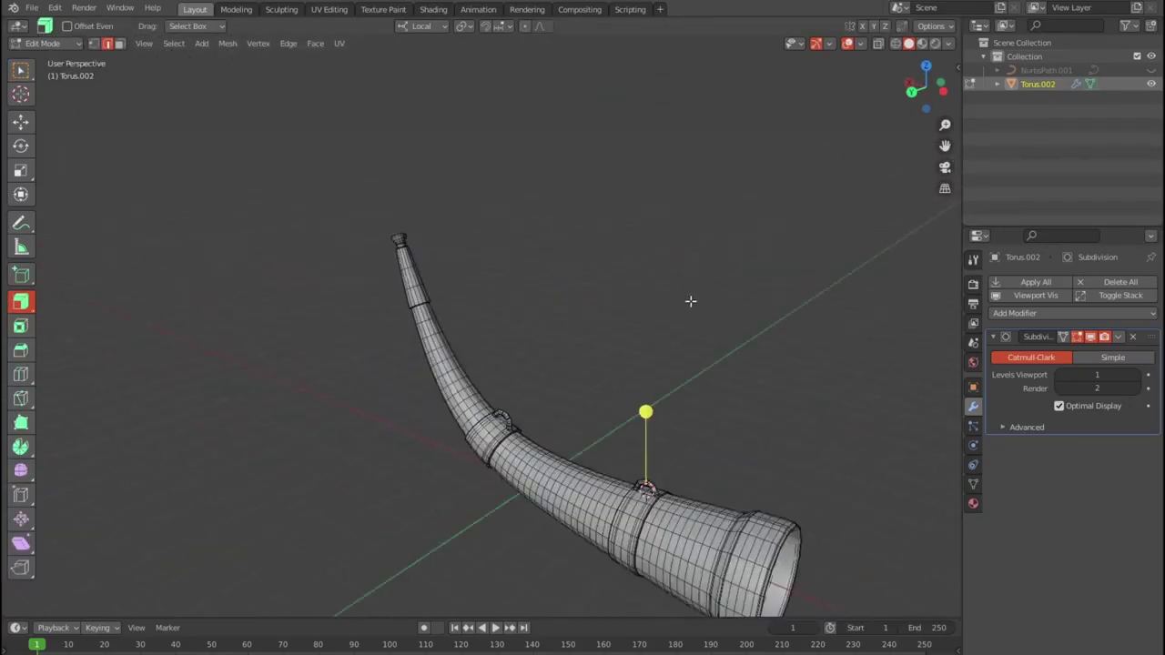
key("Tab")
scroll(556, 236, "up", 3)
Glance at the Shading workspace, then mark a seam along the edge line from the opening.
left_click(329, 9)
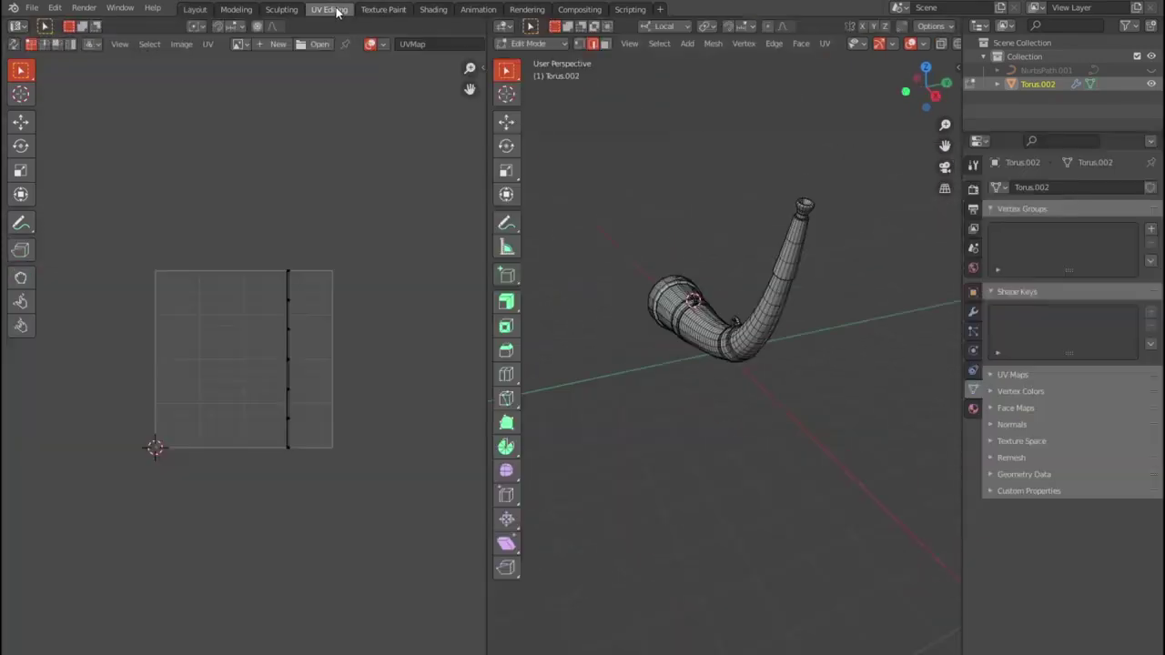
left_click(434, 9)
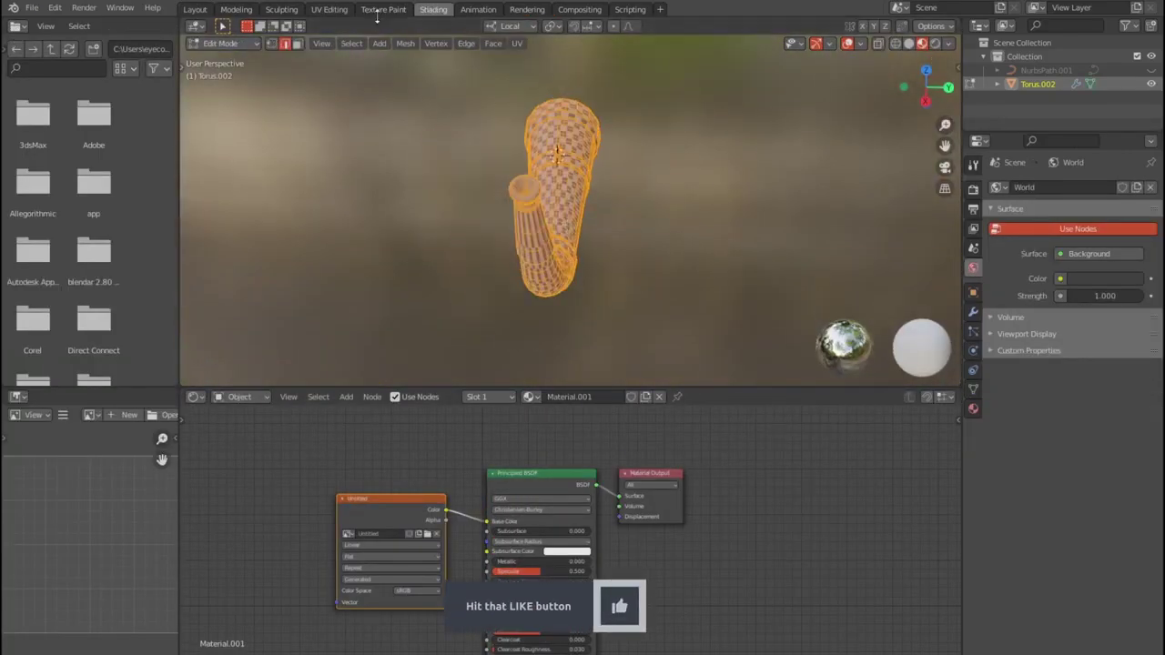
left_click(329, 9)
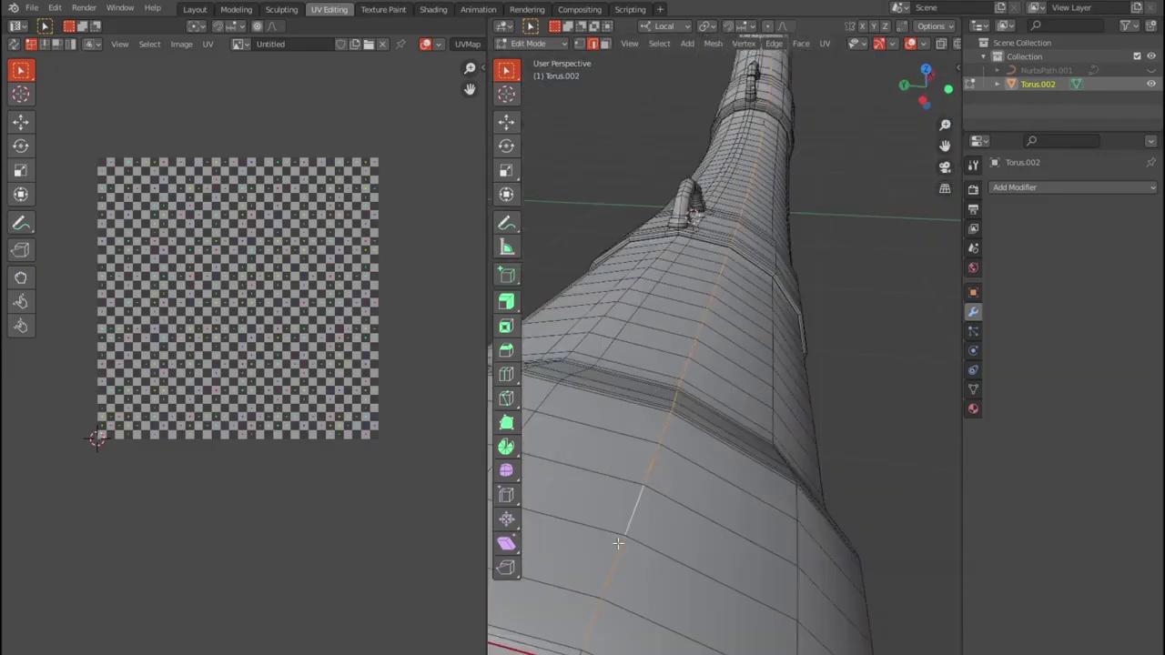
scroll(728, 364, "up", 6)
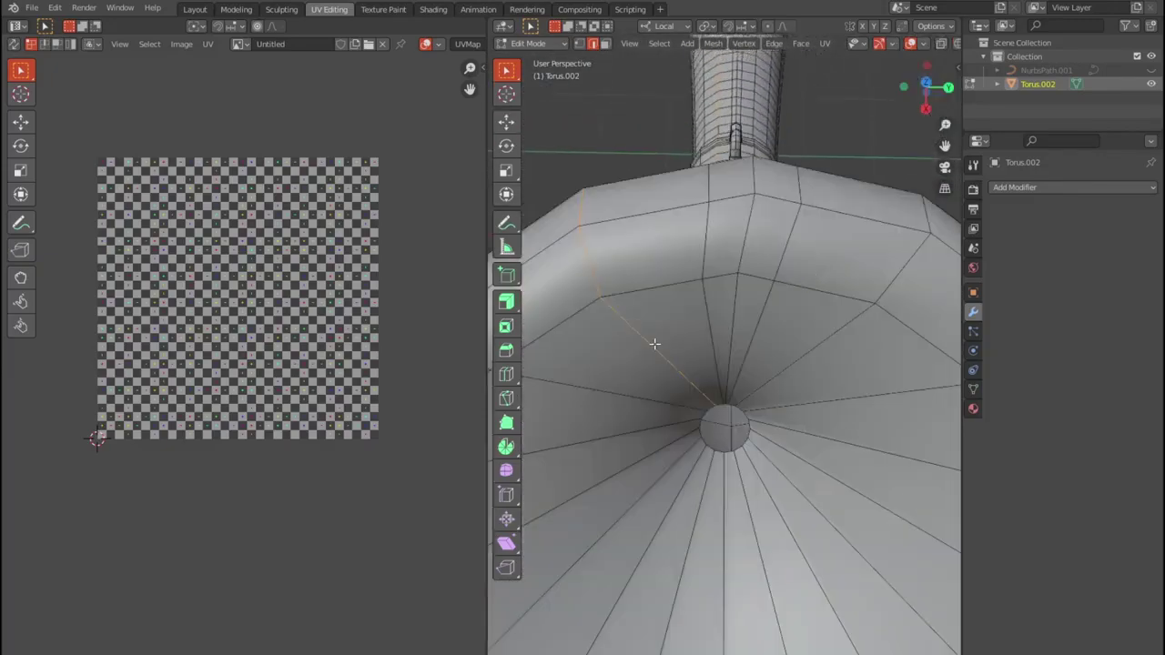
left_click(637, 324, "alt")
key("ctrl+e")
left_click(536, 300)
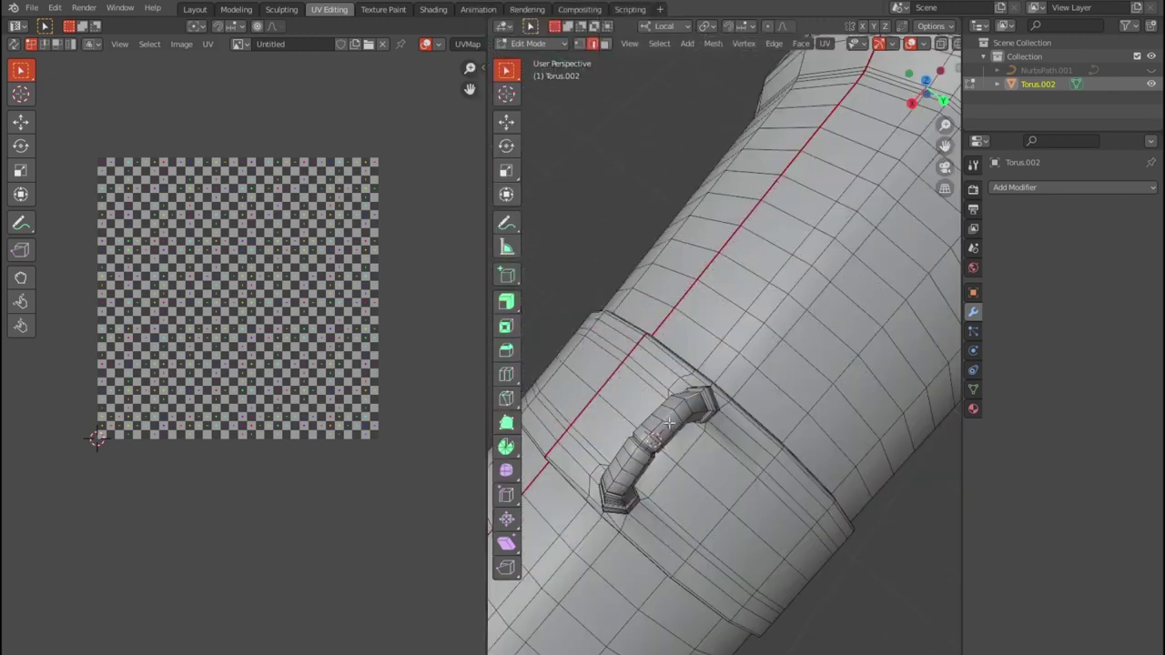
Select the whole horn and unwrap it.
left_click(638, 462)
key("a")
left_click(825, 43)
Unwrap the horn with the Conformal method, then unwrap and shrink the end cap's island.
left_click(834, 62)
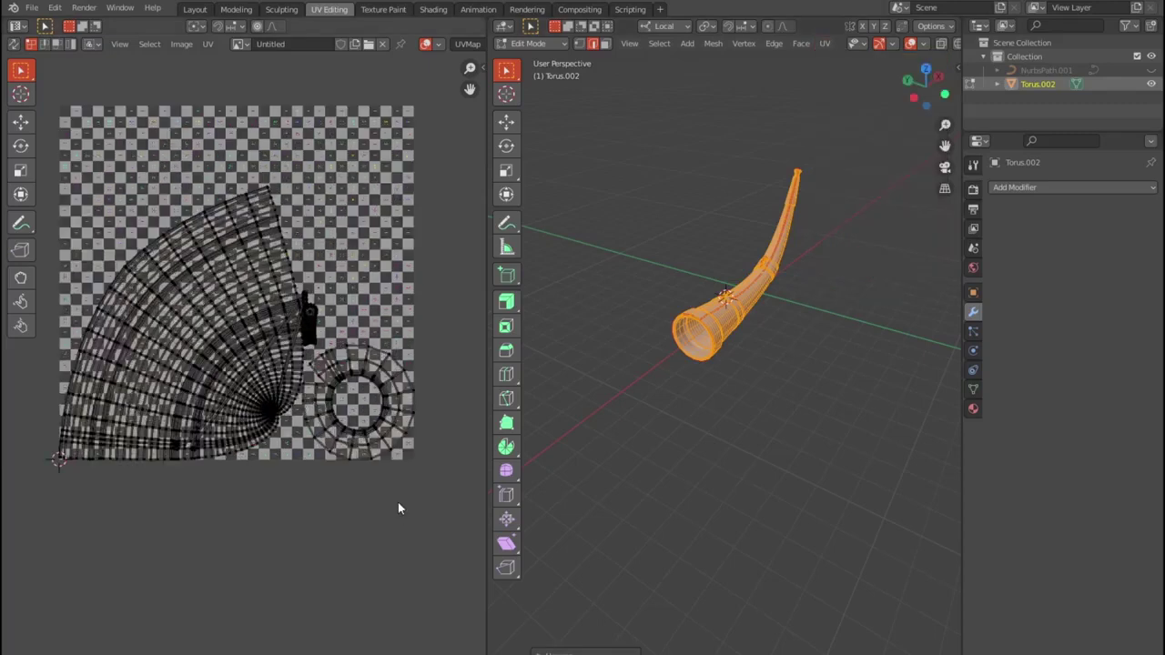
left_click(681, 624)
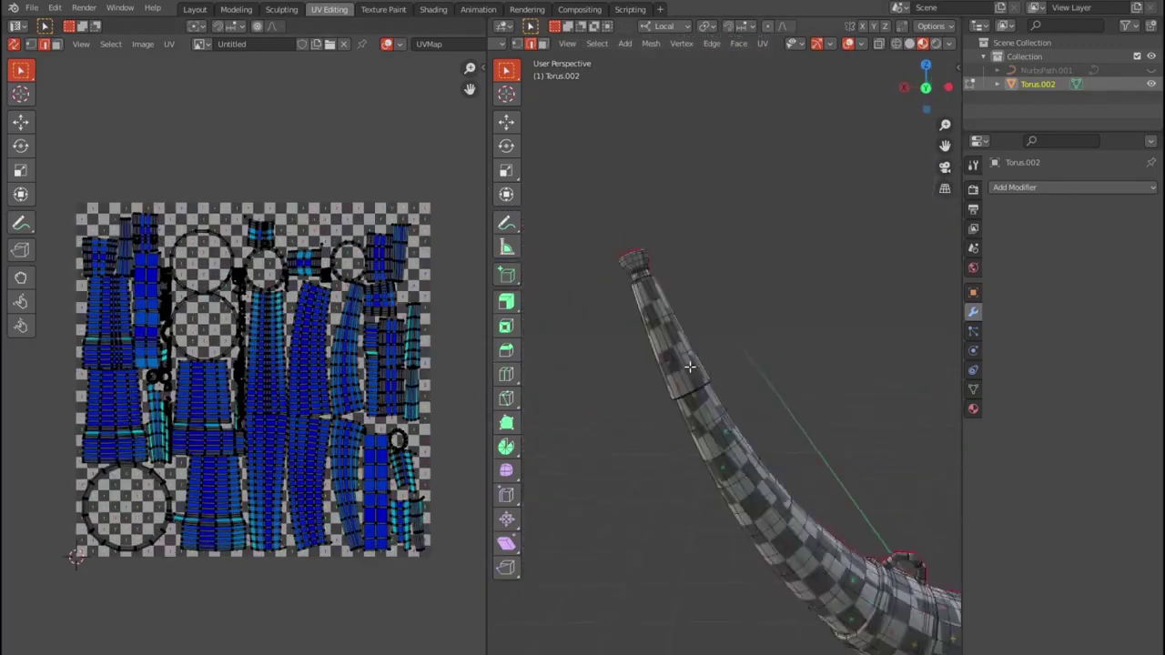
left_click(684, 455, "ctrl")
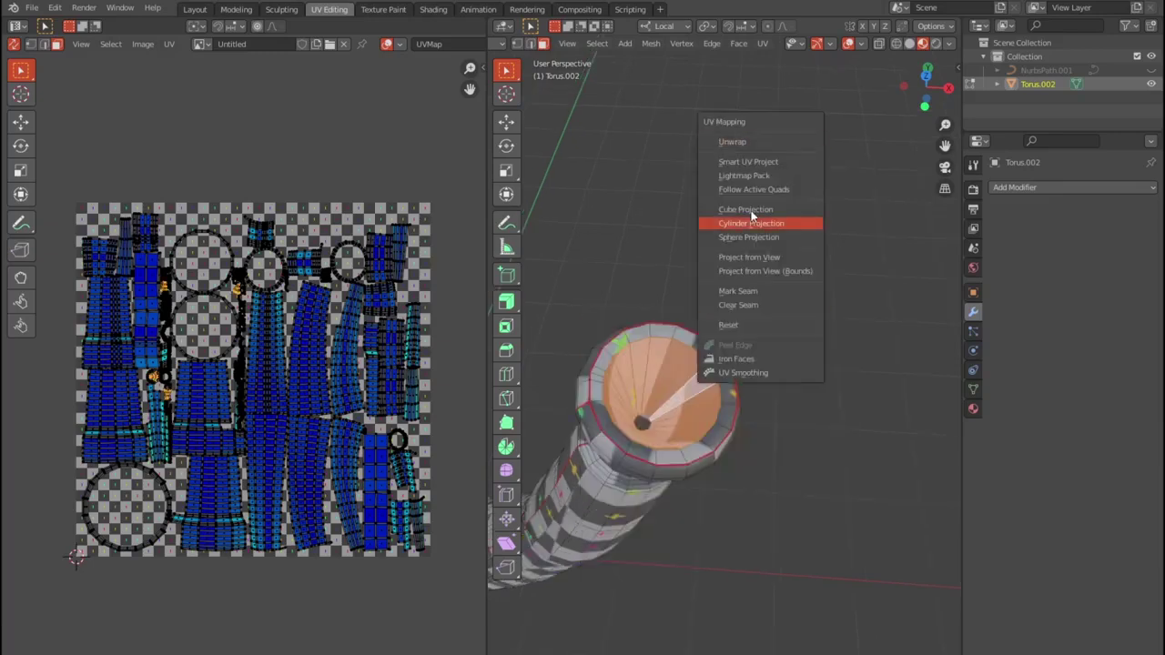
left_click(731, 142)
scroll(638, 365, "up", 2)
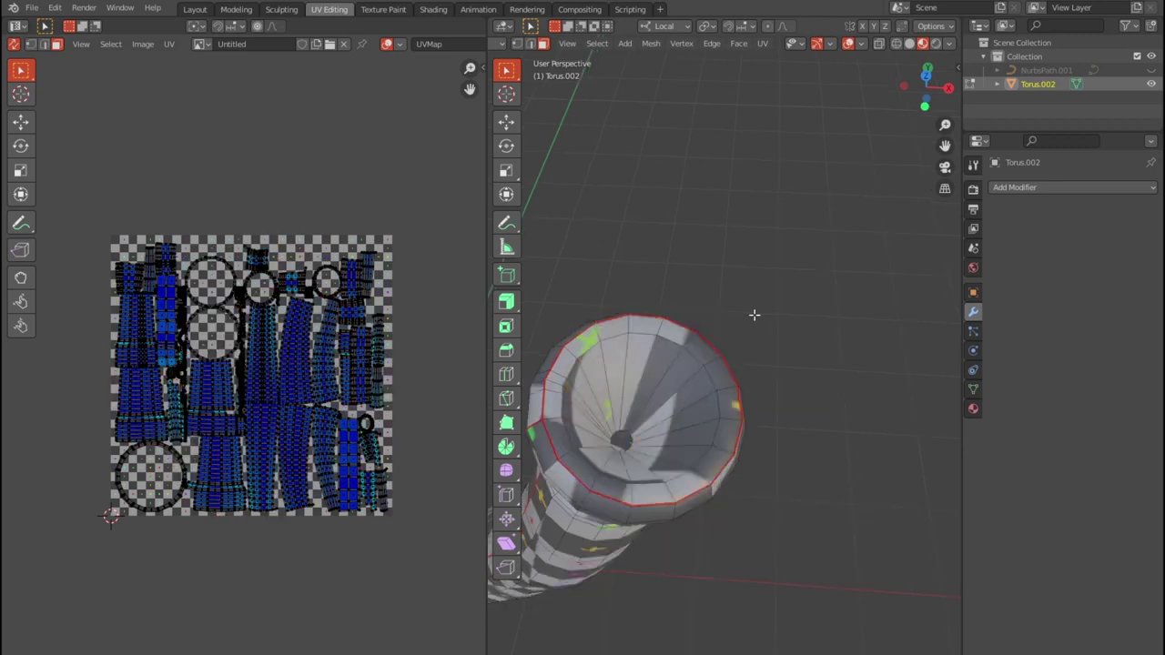
left_click(71, 293)
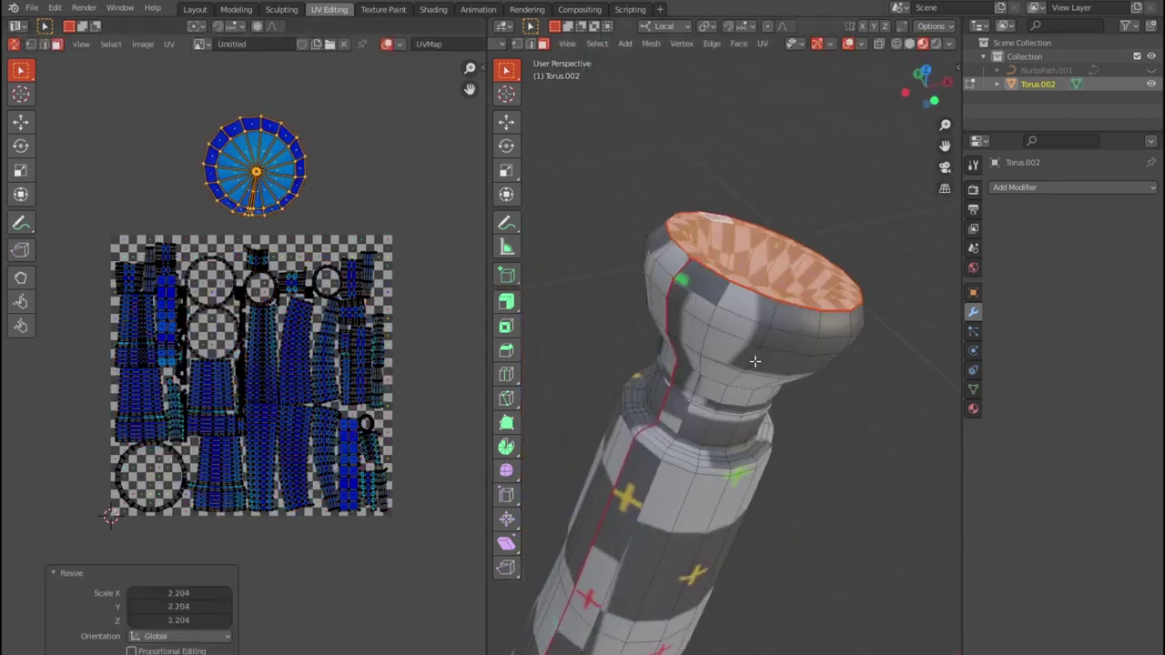
Select the edge loop and face rings around the tube's neck and cup.
middle_click_drag(637, 410, 717, 316)
left_click(678, 291)
middle_click_drag(769, 389, 744, 366)
left_click(745, 366, "alt")
left_click(732, 344, "alt")
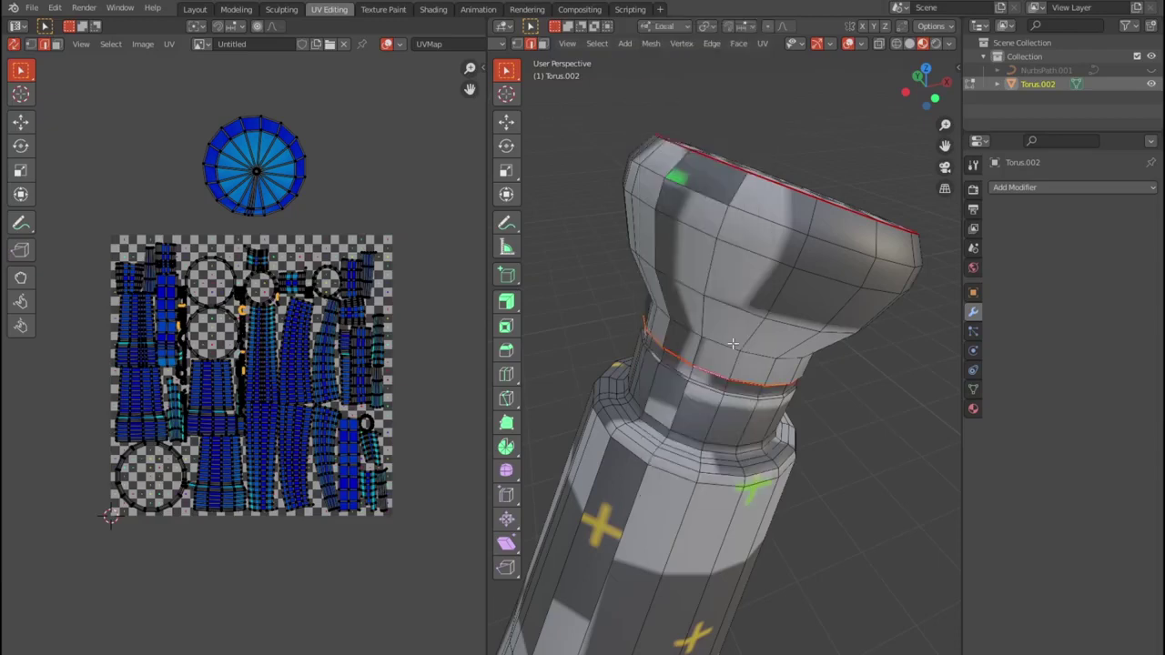
left_click(705, 350)
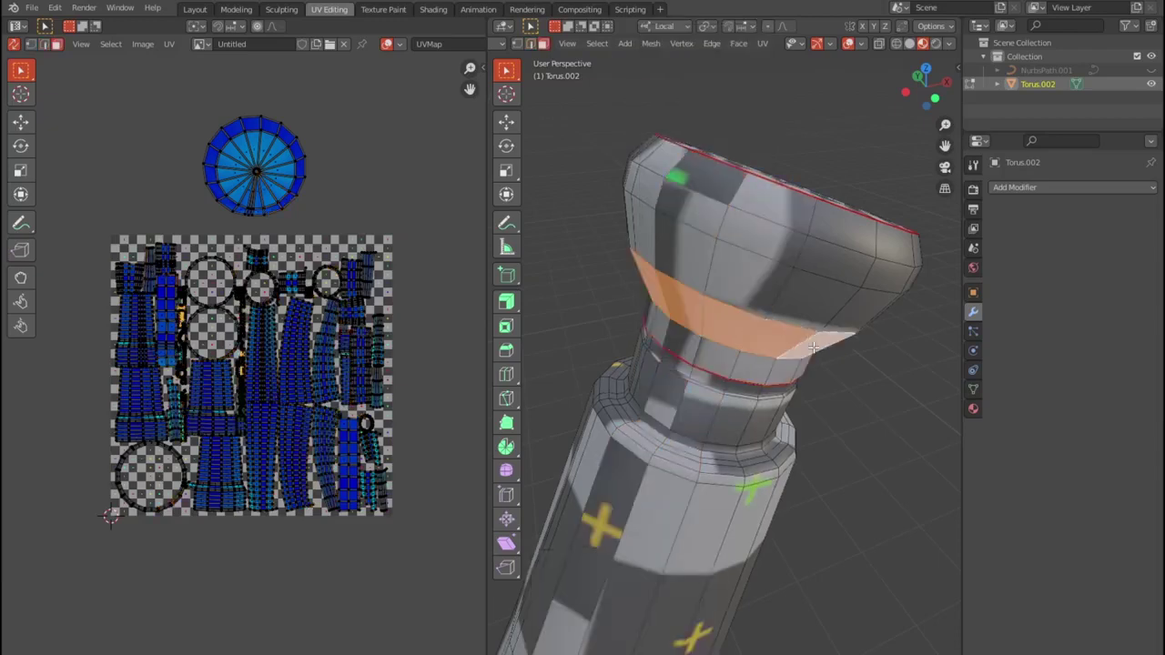
left_click(806, 266, "alt+shift")
left_click(775, 241, "ctrl+shift")
Unwrap the selected mouthpiece cup faces into their own island.
middle_click_drag(775, 241, 712, 289)
mouse_move(692, 229)
middle_mouse_down()
mouse_move(785, 284)
mouse_move(758, 228)
middle_mouse_up()
left_click(784, 284, "ctrl")
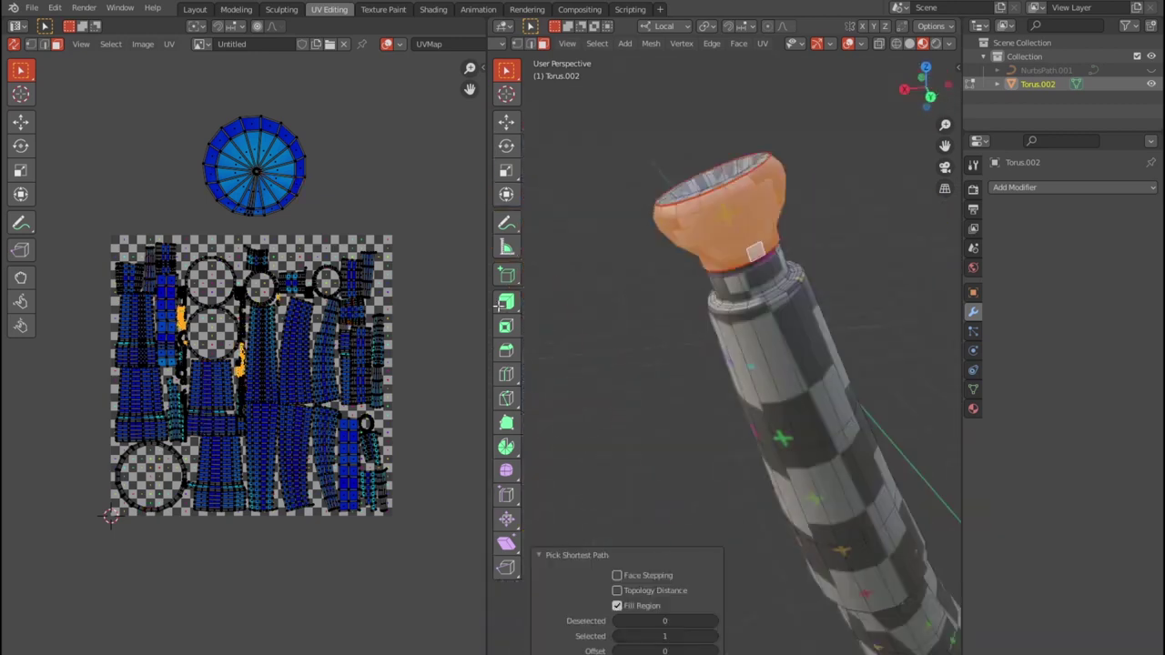
key("u")
left_click(758, 228)
Deselect the cup and select the band of faces around the neck.
middle_click_drag(637, 346, 710, 363)
left_click(806, 369)
middle_click_drag(806, 369, 813, 310)
scroll(754, 319, "up", 5)
right_click(754, 318)
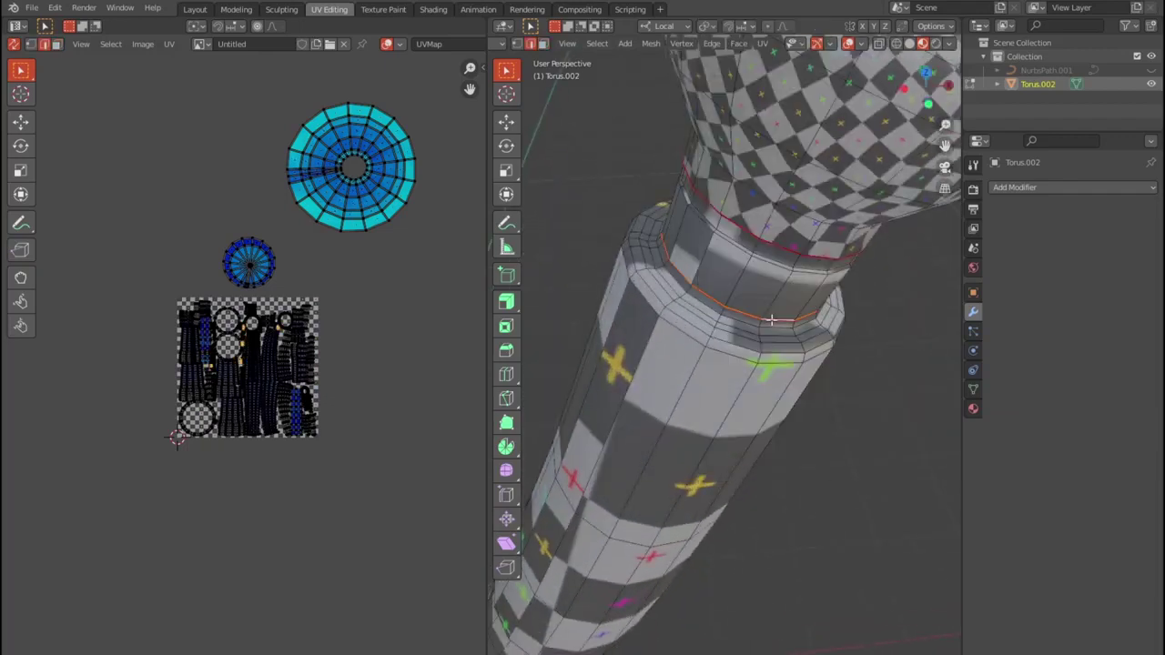
middle_click_drag(736, 238, 635, 283)
left_click(634, 283, "ctrl+shift")
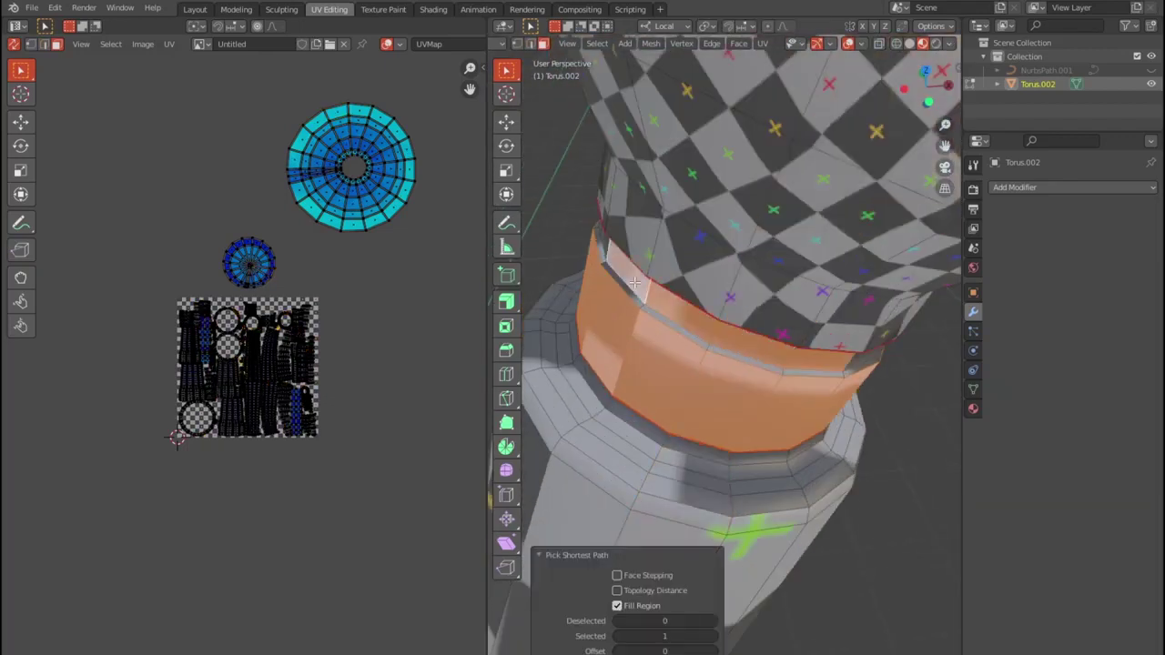
middle_click_drag(860, 375, 813, 398)
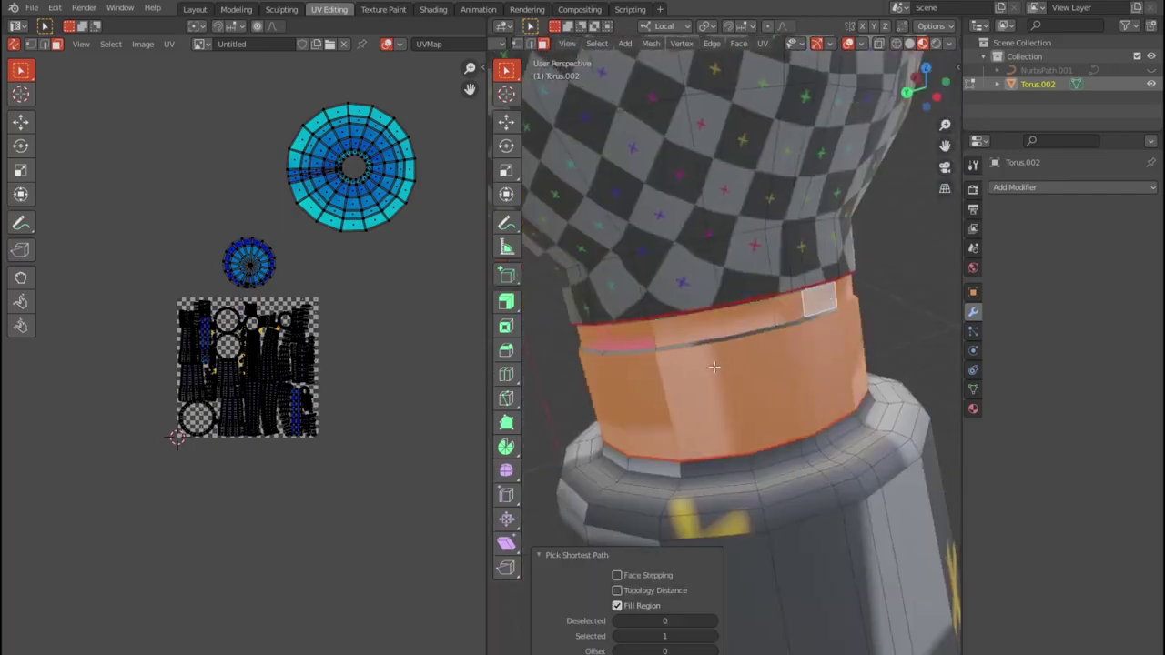
middle_click_drag(715, 367, 806, 364)
scroll(879, 394, "down", 3)
Unwrap the neck band and shrink its island toward the upper left of the UV map.
key("u")
left_click(837, 405)
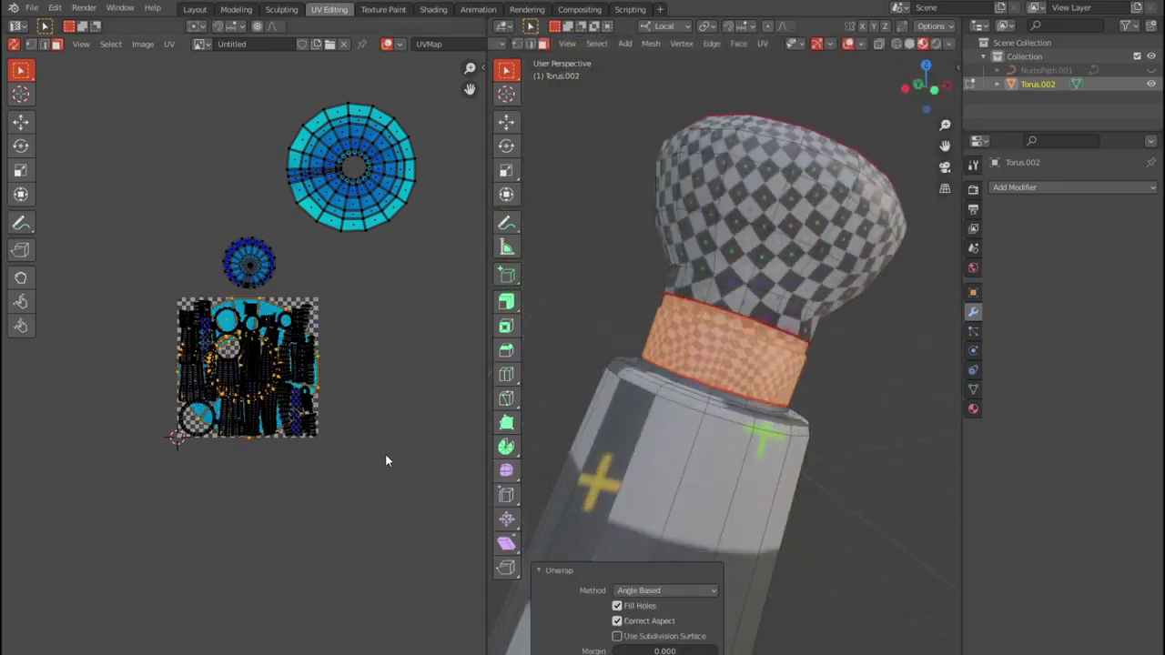
key("g")
left_click(293, 273)
key("s")
left_click(355, 293)
Mark the neck edge loop as a seam and unwrap the band between seams into a ring island.
scroll(728, 364, "up", 3)
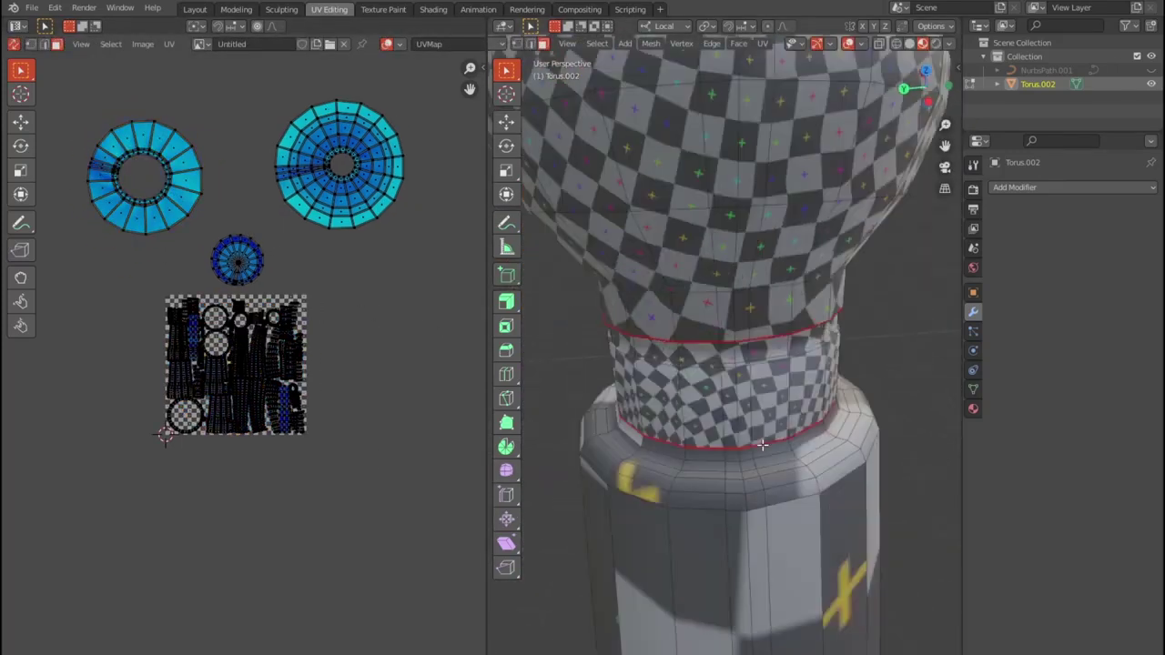
right_click(761, 385)
left_click(762, 384)
middle_click_drag(762, 384, 860, 369)
left_click(860, 368, "ctrl+shift")
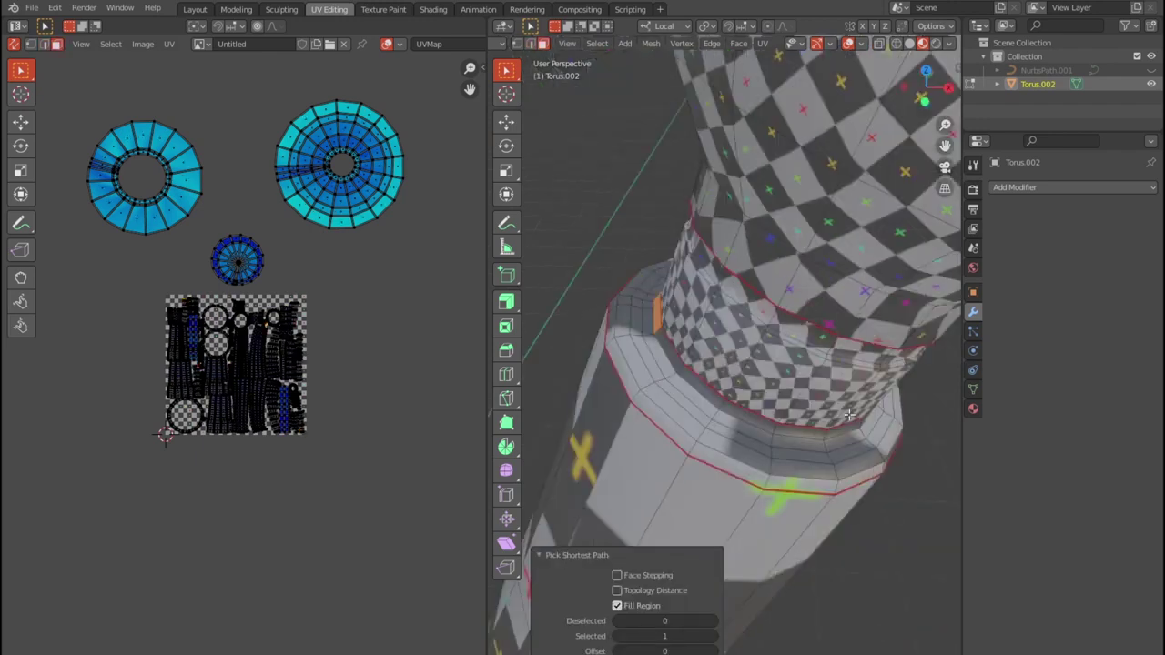
middle_click_drag(581, 342, 698, 355)
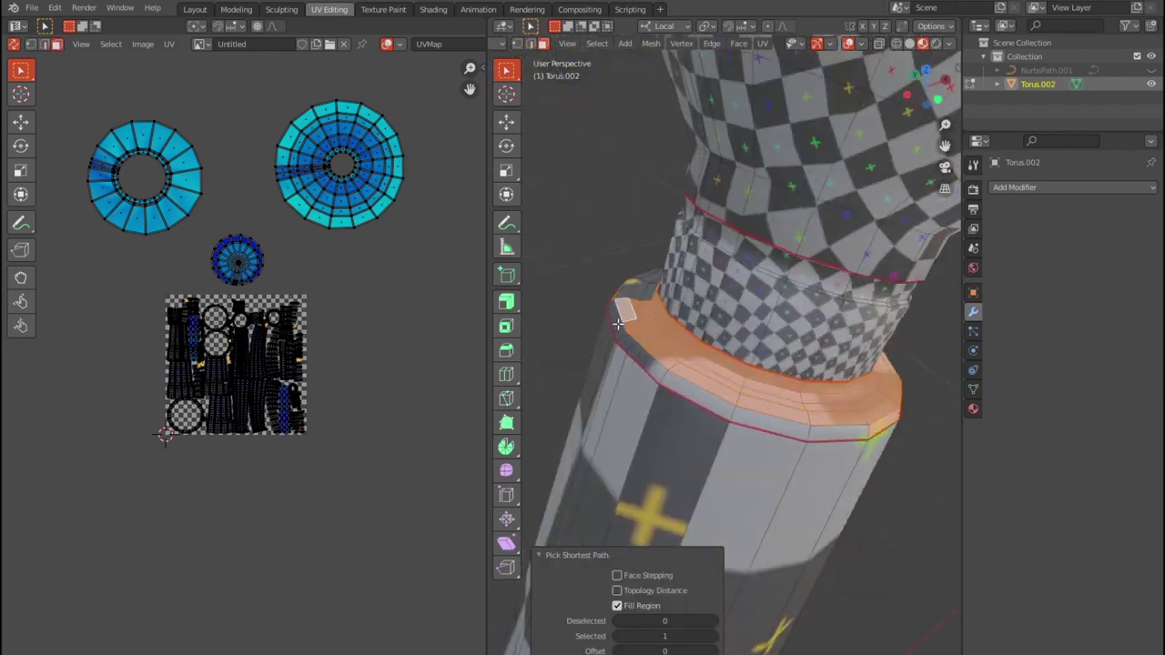
mouse_move(617, 323)
middle_mouse_down()
mouse_move(809, 390)
mouse_move(846, 458)
mouse_move(729, 499)
mouse_move(786, 368)
middle_mouse_up()
key("u")
left_click(809, 389)
middle_click_drag(810, 406, 753, 482)
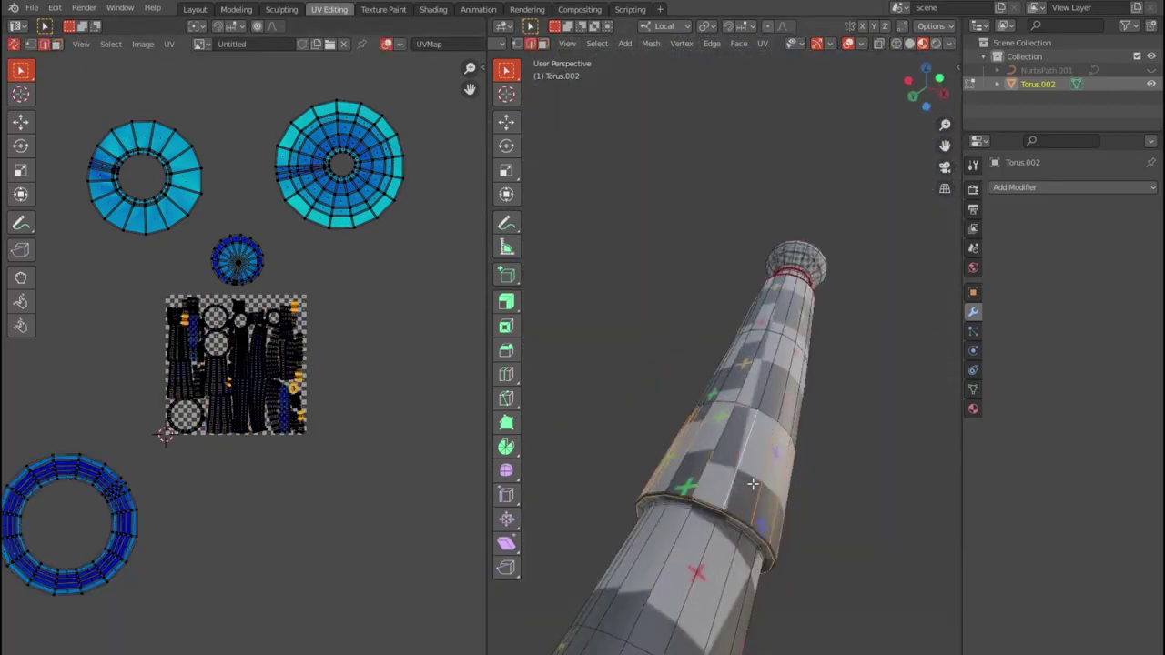
Place the moved UV island and cancel a rotation of the leaf island.
middle_click_drag(795, 321, 736, 437)
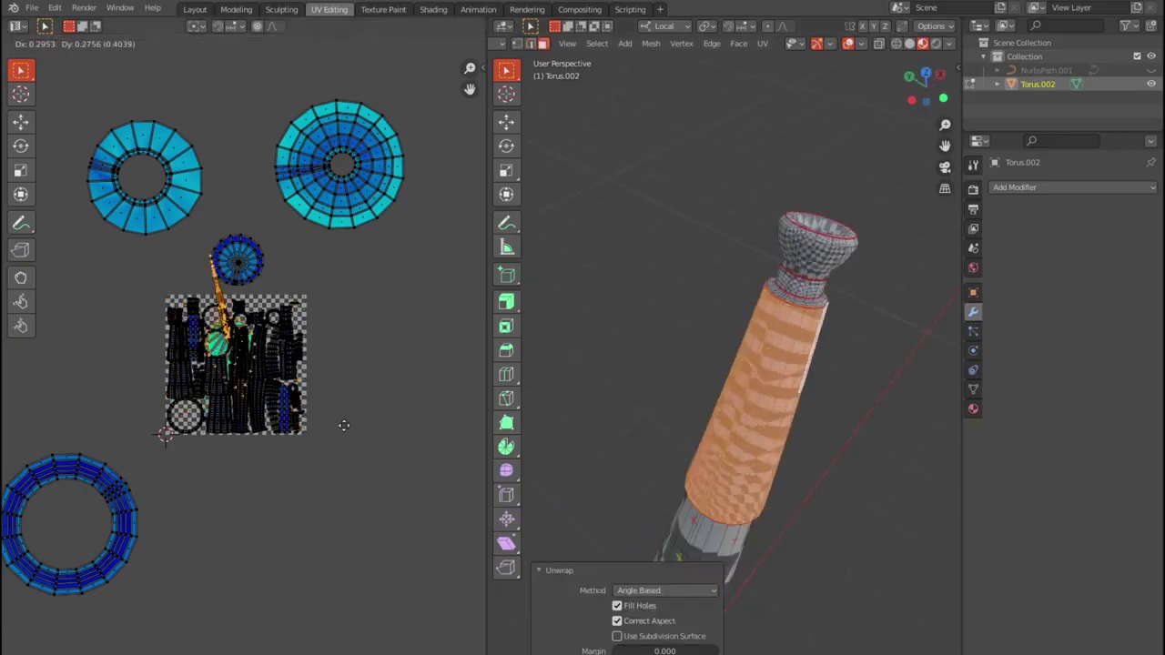
left_click(344, 425)
scroll(424, 398, "up", 2)
scroll(418, 401, "up", 2)
key("r")
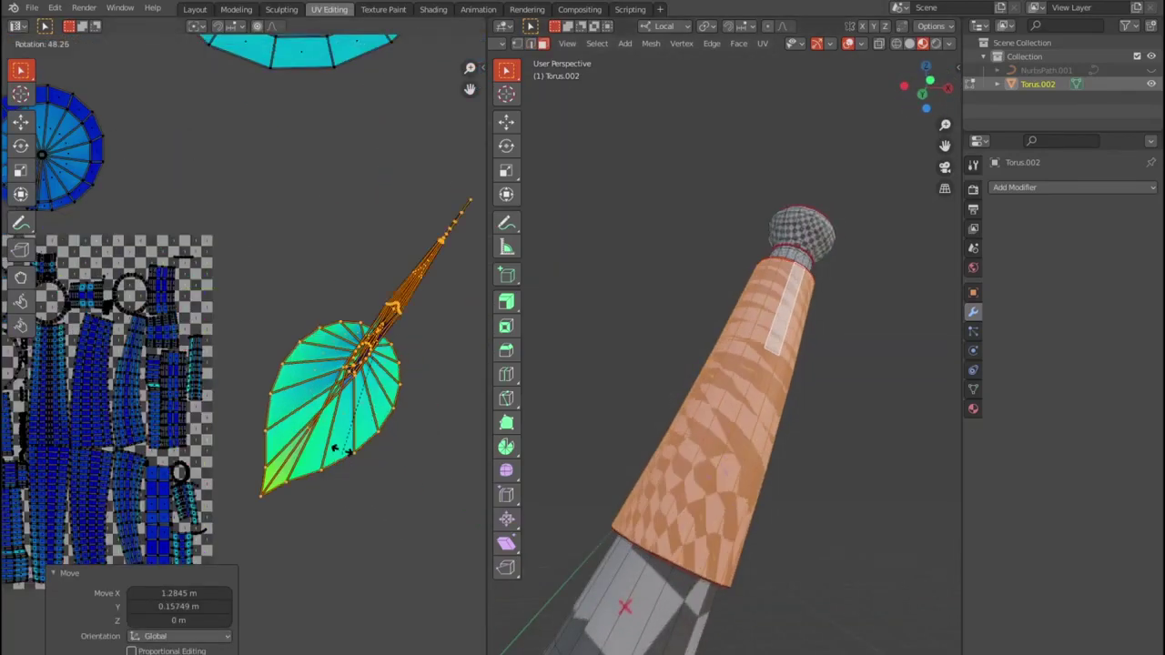
key("Escape")
scroll(425, 310, "down", 3)
Mark the body band's edge as a seam and select the linked region above it.
middle_click_drag(637, 364, 688, 337)
middle_click_drag(694, 470, 592, 519)
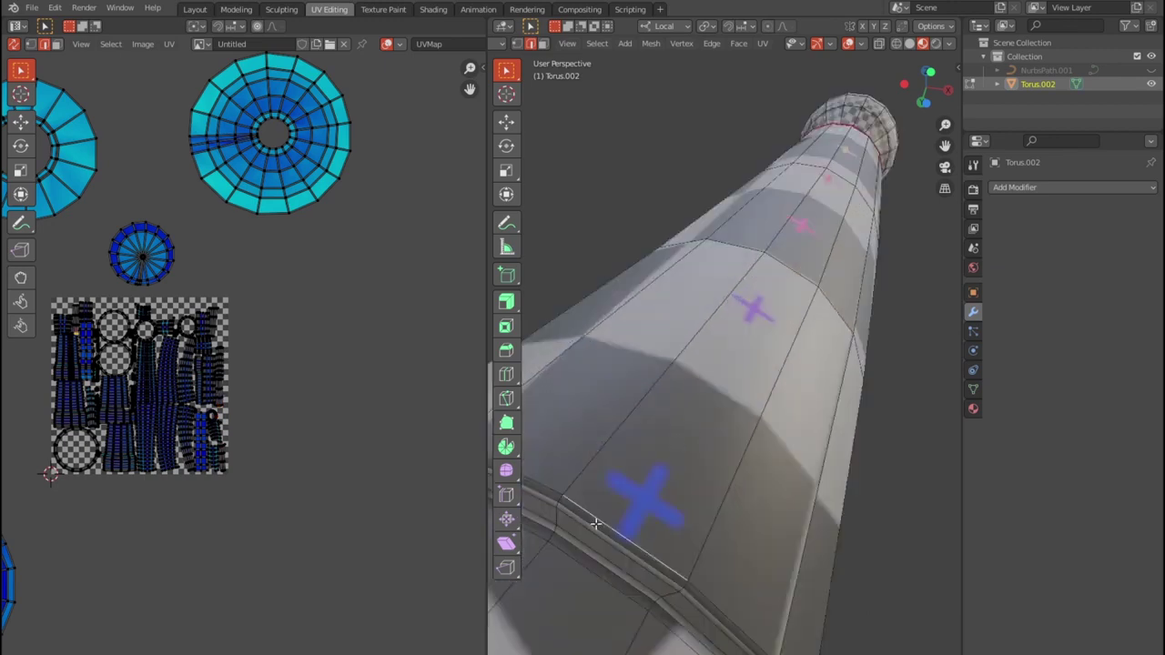
right_click(697, 474)
left_click(697, 471)
key("ctrl+l")
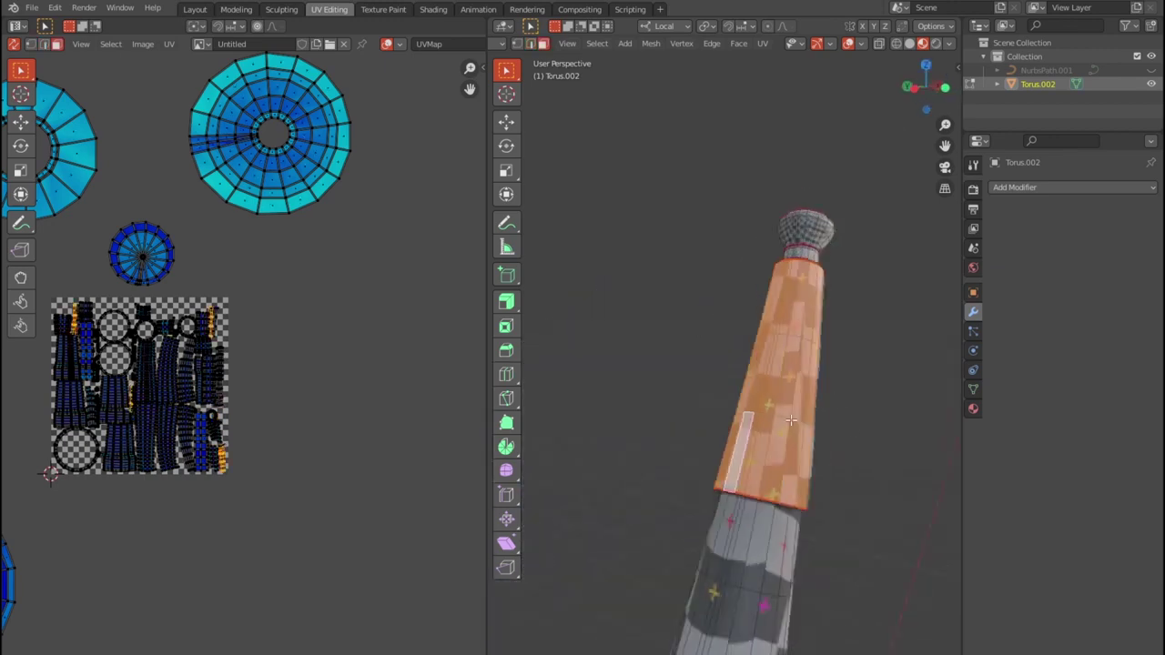
mouse_move(667, 416)
middle_mouse_down()
mouse_move(912, 244)
mouse_move(699, 383)
middle_mouse_up()
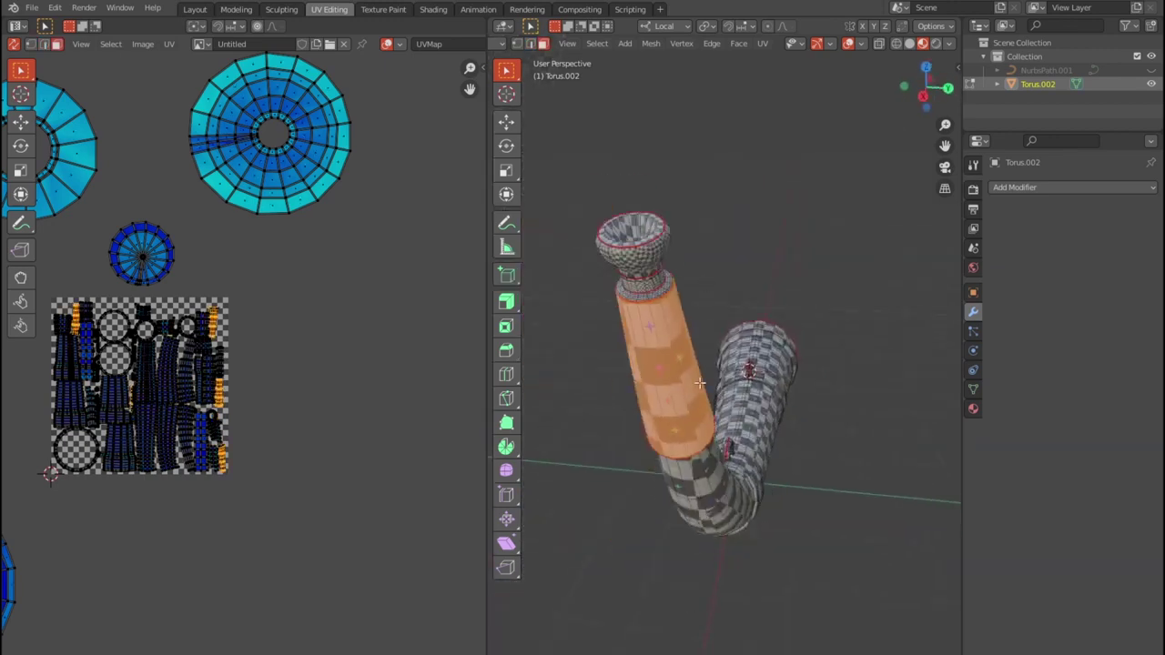
mouse_move(671, 427)
middle_mouse_down()
mouse_move(812, 374)
mouse_move(774, 408)
mouse_move(768, 389)
middle_mouse_up()
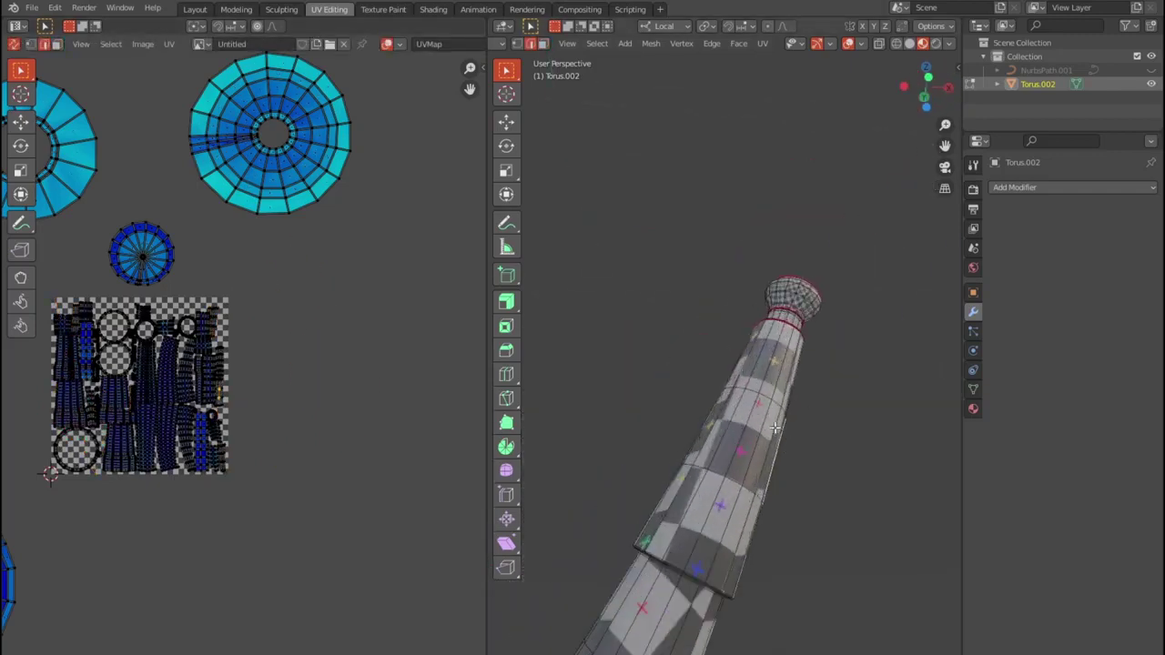
scroll(715, 356, "up", 5)
scroll(755, 377, "down", 2)
scroll(755, 373, "down", 3)
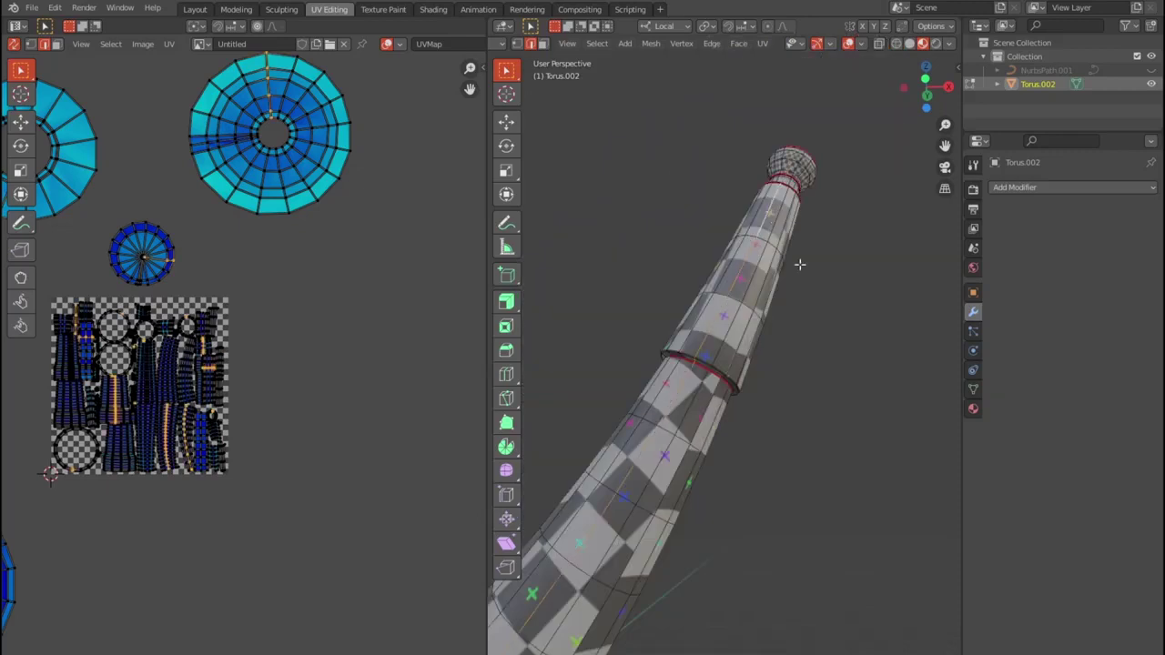
scroll(755, 373, "up", 3)
scroll(757, 366, "down", 3)
scroll(673, 315, "up", 5)
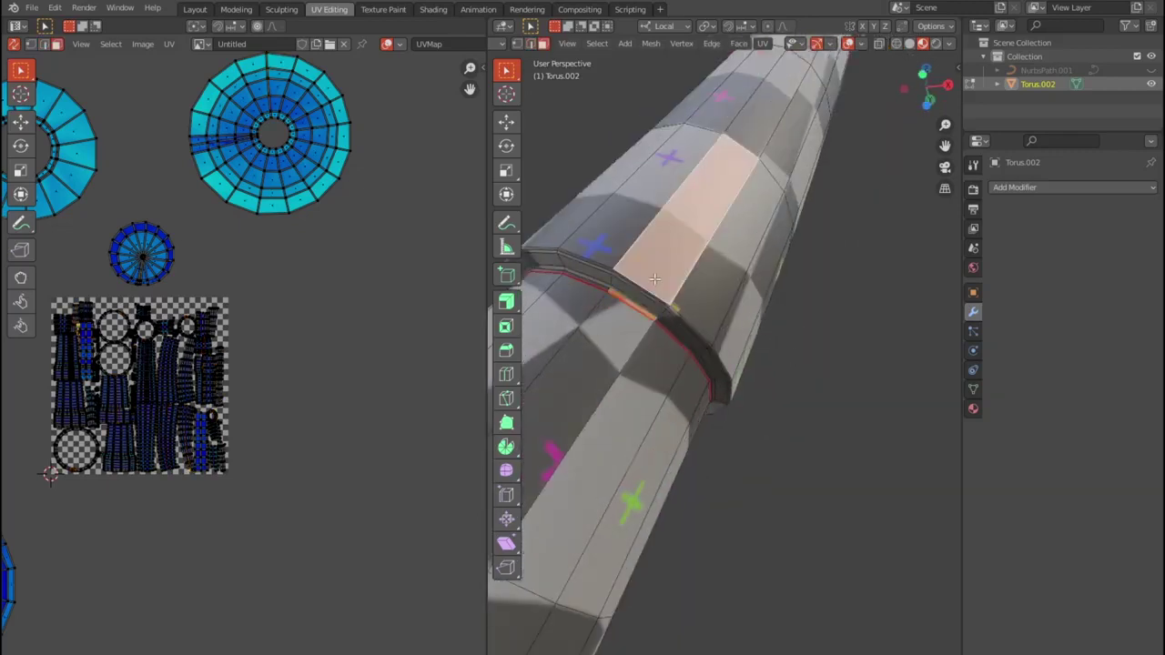
Box-select the band of faces on the tapered body from front view.
key("KP_1")
left_click_drag(836, 389, 695, 314)
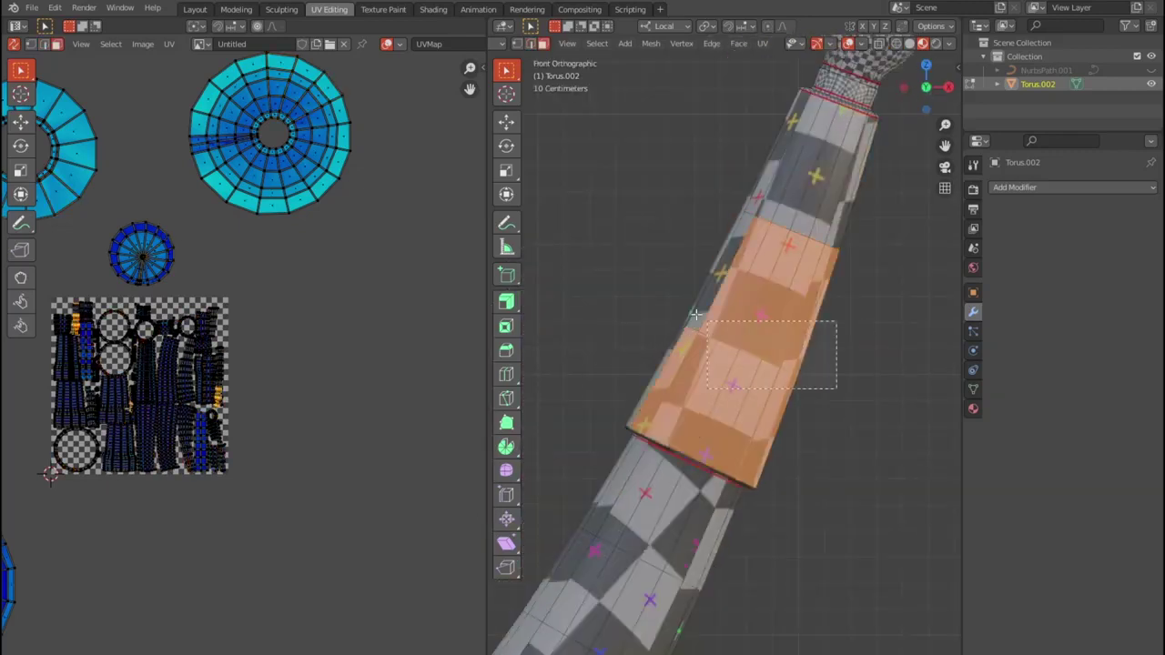
scroll(578, 303, "down", 3)
mouse_move(578, 303)
middle_mouse_down()
mouse_move(548, 367)
mouse_move(858, 491)
middle_mouse_up()
scroll(858, 491, "up", 5)
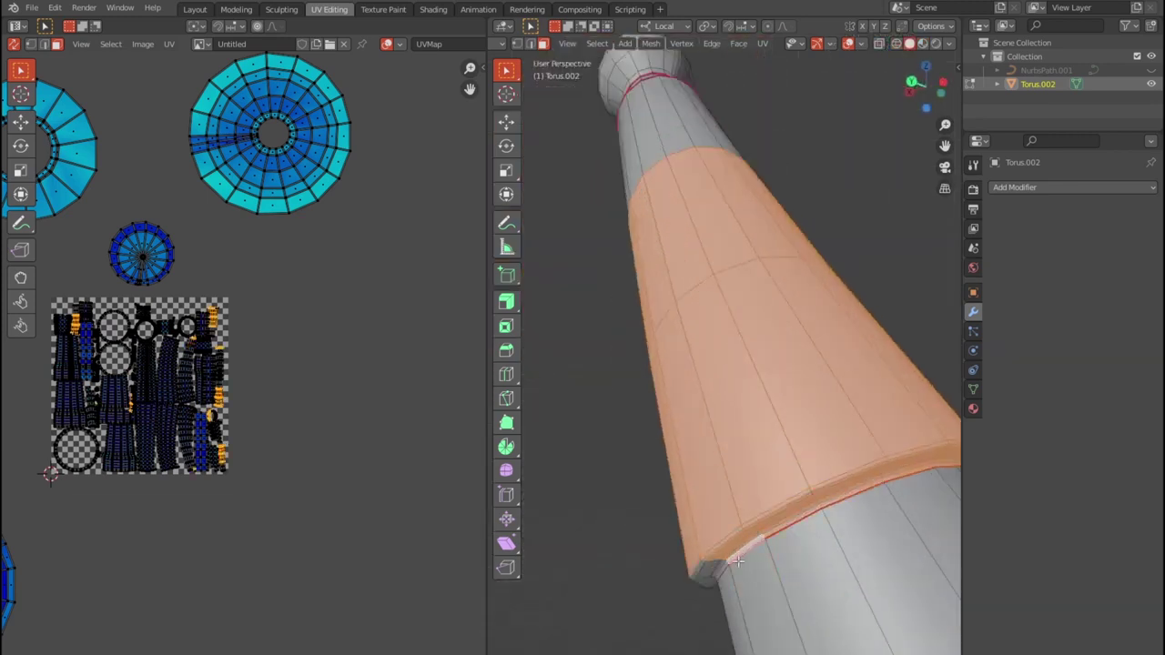
mouse_move(737, 562)
middle_mouse_down()
mouse_move(706, 395)
mouse_move(774, 536)
mouse_move(823, 309)
middle_mouse_up()
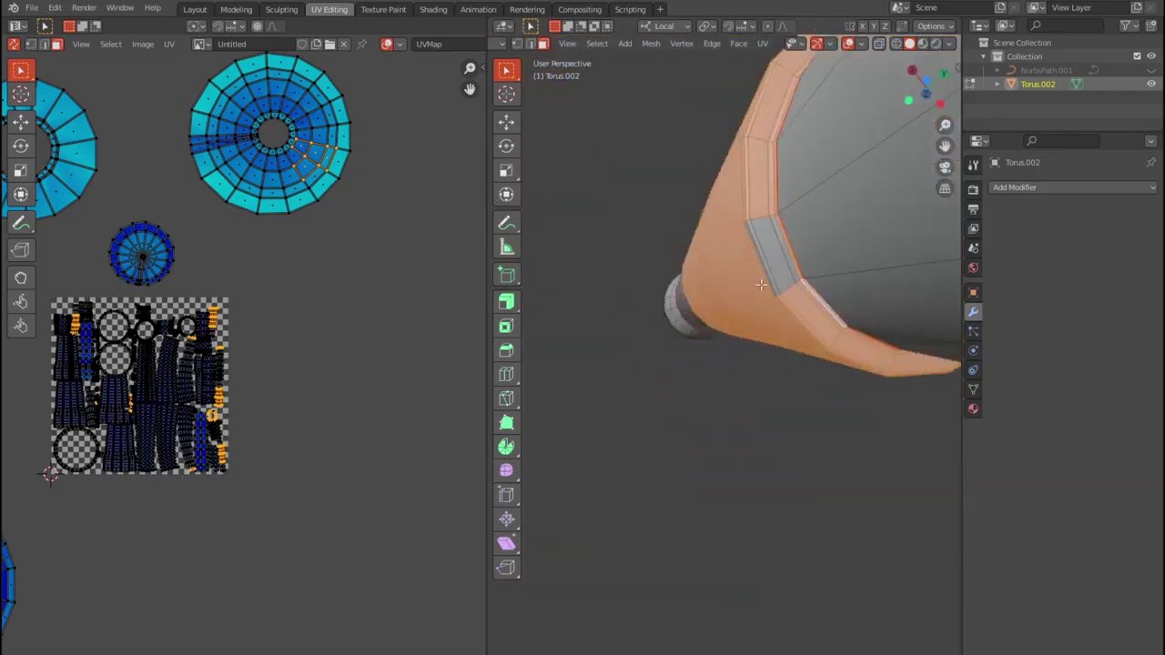
scroll(761, 285, "down", 3)
mouse_move(760, 285)
middle_mouse_down()
mouse_move(816, 349)
mouse_move(801, 346)
mouse_move(792, 373)
middle_mouse_up()
Smart UV project the body band and move its islands beside the packed layout.
key("u")
left_click(728, 391)
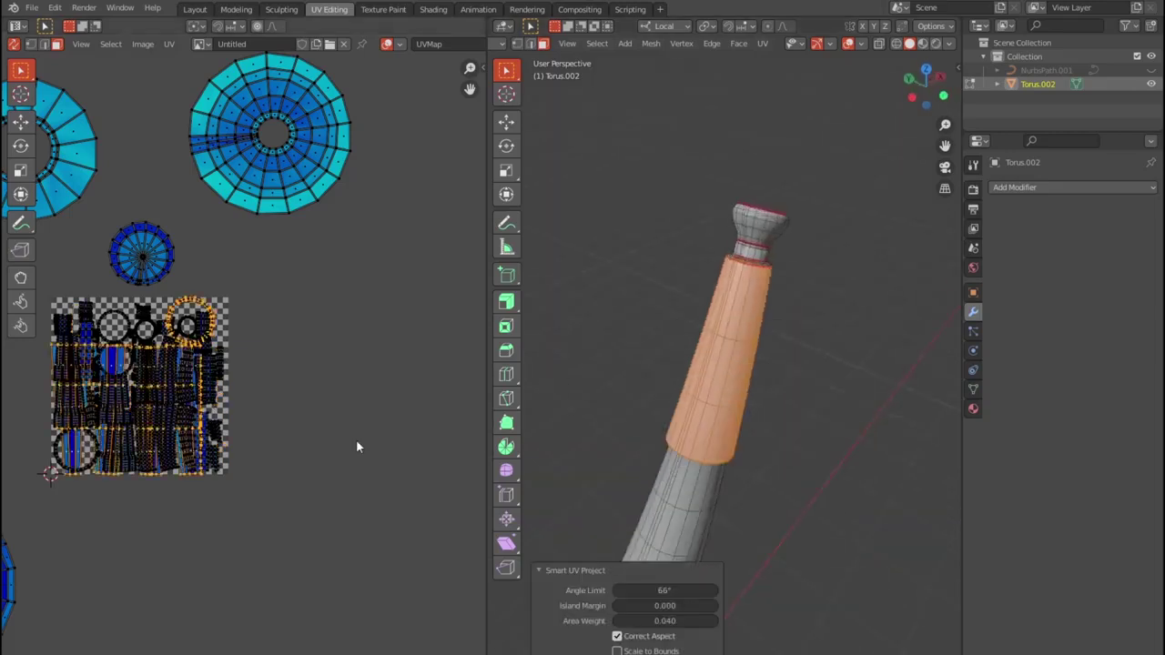
scroll(355, 446, "down", 2)
key("g")
left_click(391, 382)
left_click(922, 43)
mouse_move(866, 315)
middle_mouse_down()
mouse_move(767, 459)
mouse_move(767, 304)
mouse_move(562, 491)
middle_mouse_up()
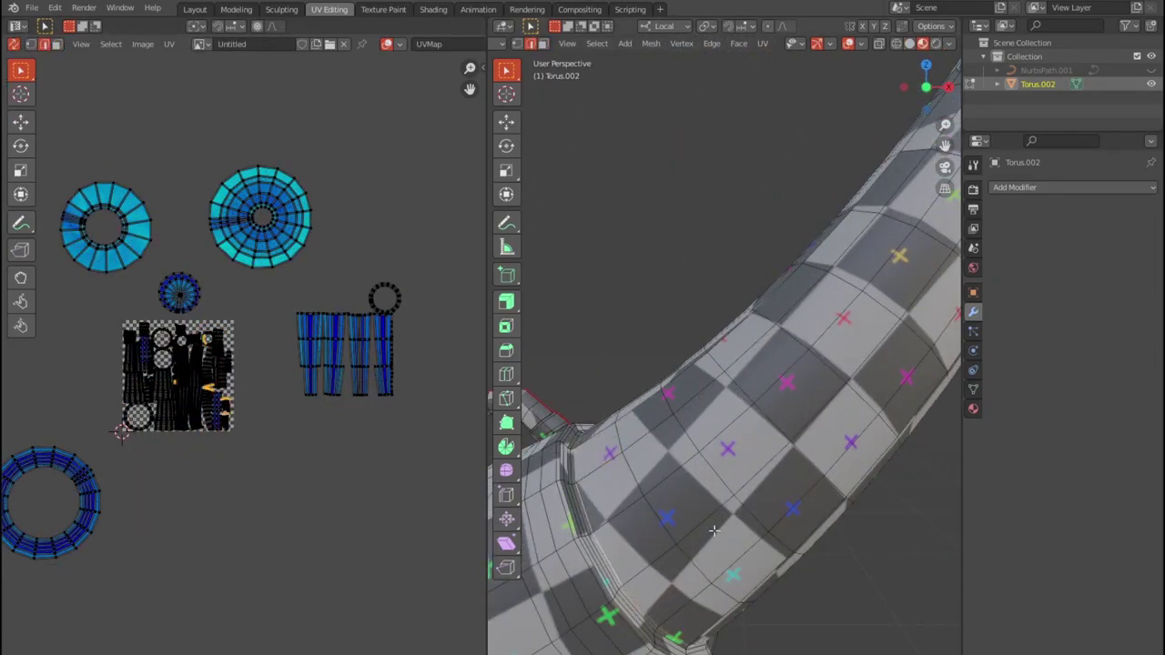
Seam the edge rings, Smart UV project the tube section between them, and move its islands aside.
scroll(714, 530, "down", 5)
right_click(716, 409)
left_click(716, 409)
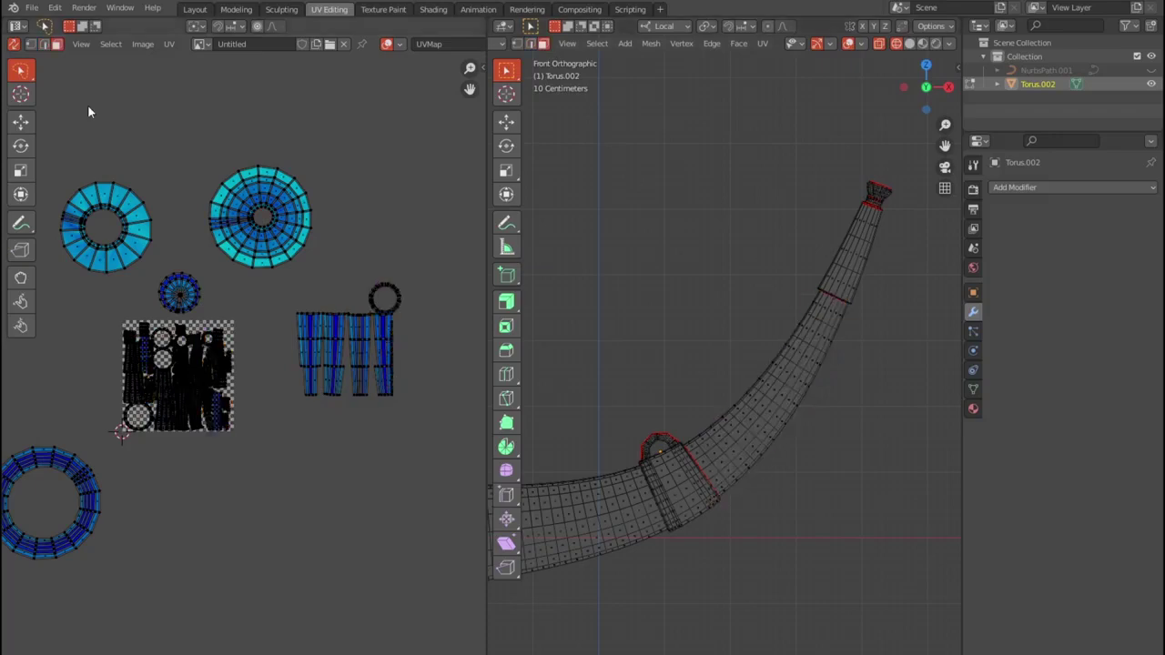
scroll(789, 445, "up", 2)
left_click_drag(506, 69, 583, 155)
key("l")
middle_click_drag(665, 460, 897, 429)
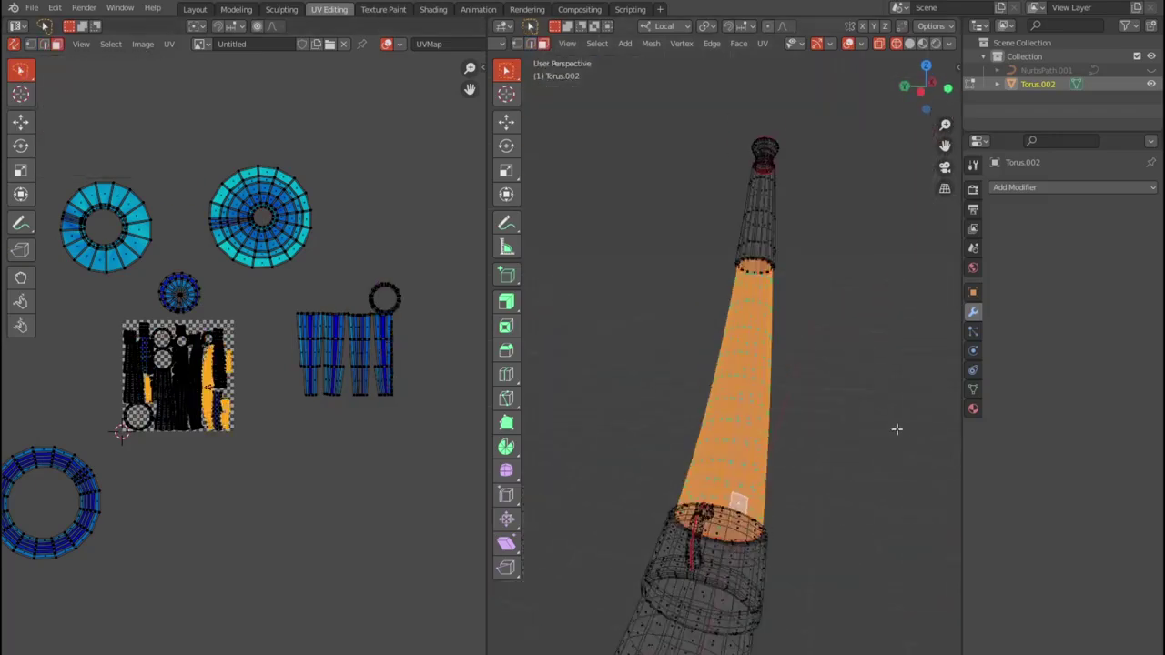
key("u")
left_click(638, 514)
left_click(32, 601)
mouse_move(670, 429)
middle_mouse_down()
mouse_move(883, 366)
mouse_move(634, 361)
mouse_move(642, 417)
mouse_move(728, 455)
middle_mouse_up()
Mark seams on the handle's top edge and a second handle edge.
scroll(643, 417, "up", 2)
scroll(646, 417, "up", 2)
scroll(674, 416, "up", 2)
scroll(703, 415, "up", 3)
right_click(774, 214)
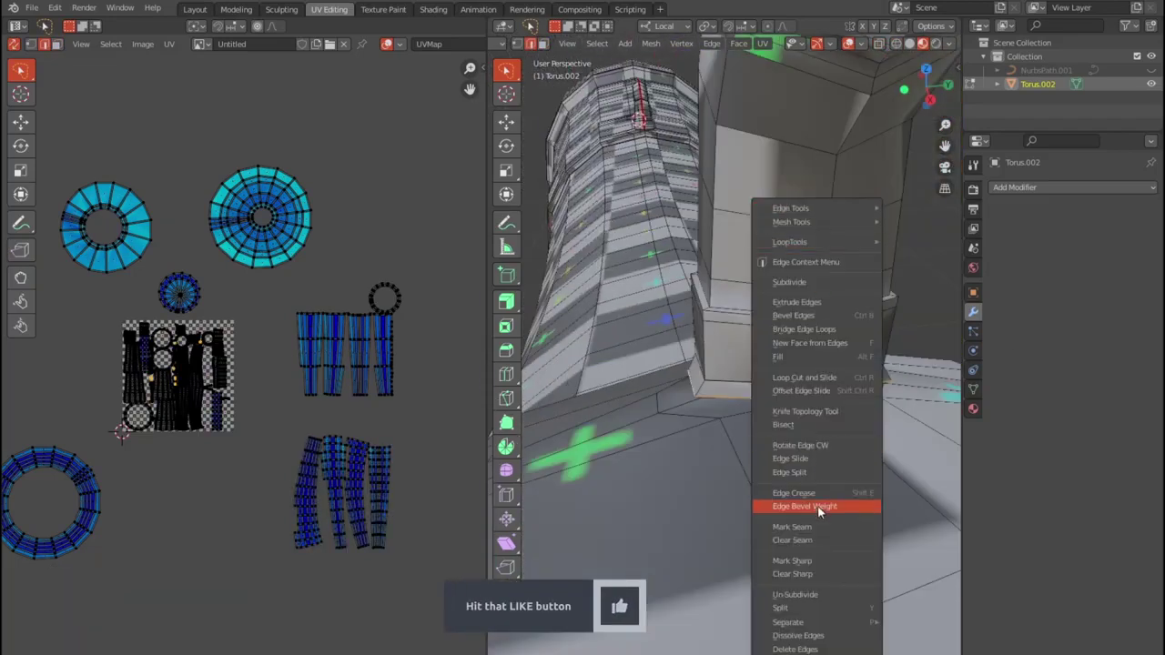
left_click(819, 506)
mouse_move(819, 507)
middle_mouse_down()
mouse_move(785, 305)
mouse_move(572, 347)
middle_mouse_up()
scroll(785, 305, "down", 3)
right_click(846, 315)
left_click(850, 315)
Select the seam-bounded handle faces in wireframe, then return to textured shading.
key("shift+z")
key("l")
mouse_move(676, 364)
middle_mouse_down()
mouse_move(763, 364)
mouse_move(772, 260)
middle_mouse_up()
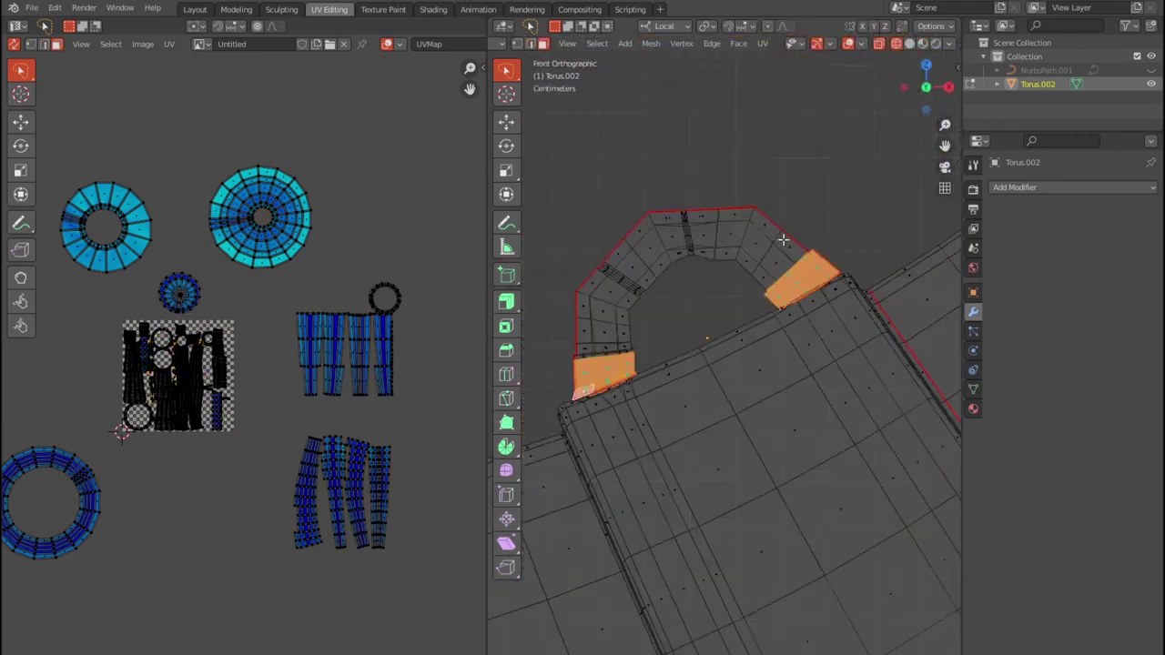
middle_click_drag(687, 257, 725, 281)
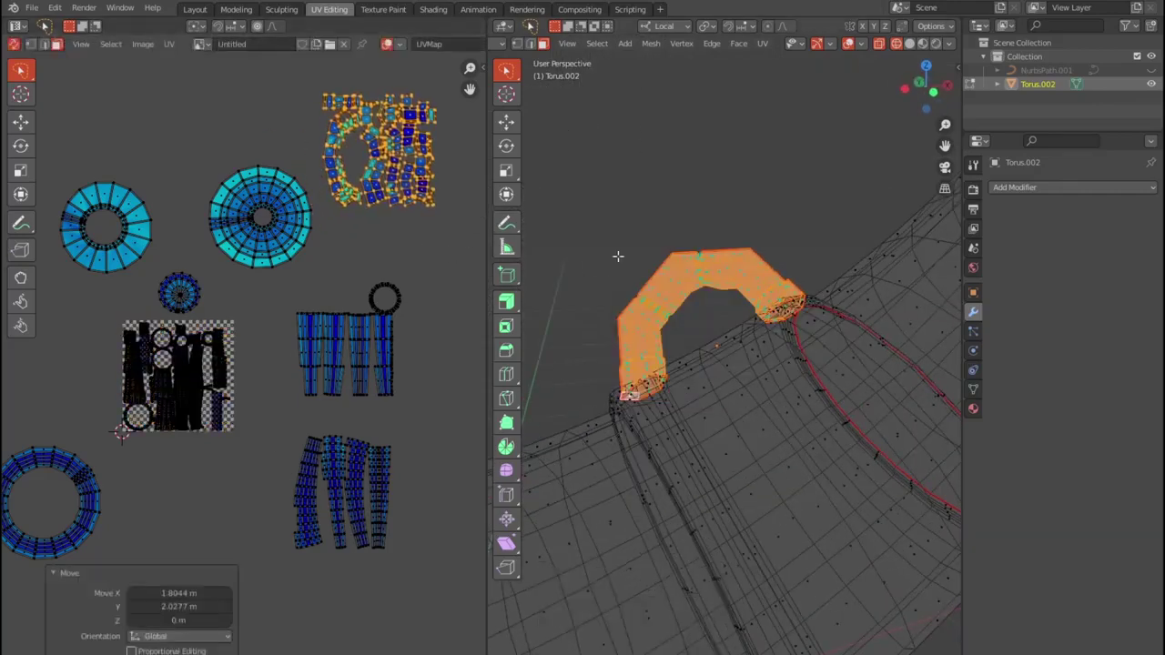
left_click(922, 44)
Select an edge on the body and inspect the mesh in see-through front view.
scroll(692, 405, "up", 5)
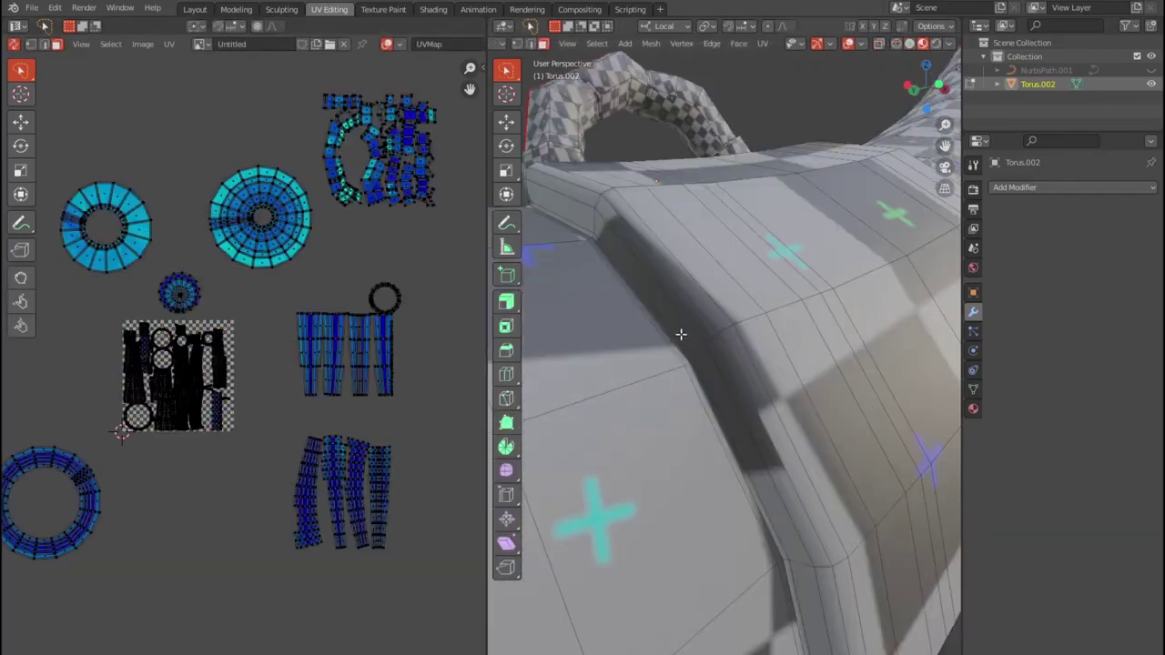
left_click(691, 405)
scroll(691, 405, "down", 5)
scroll(727, 437, "down", 3)
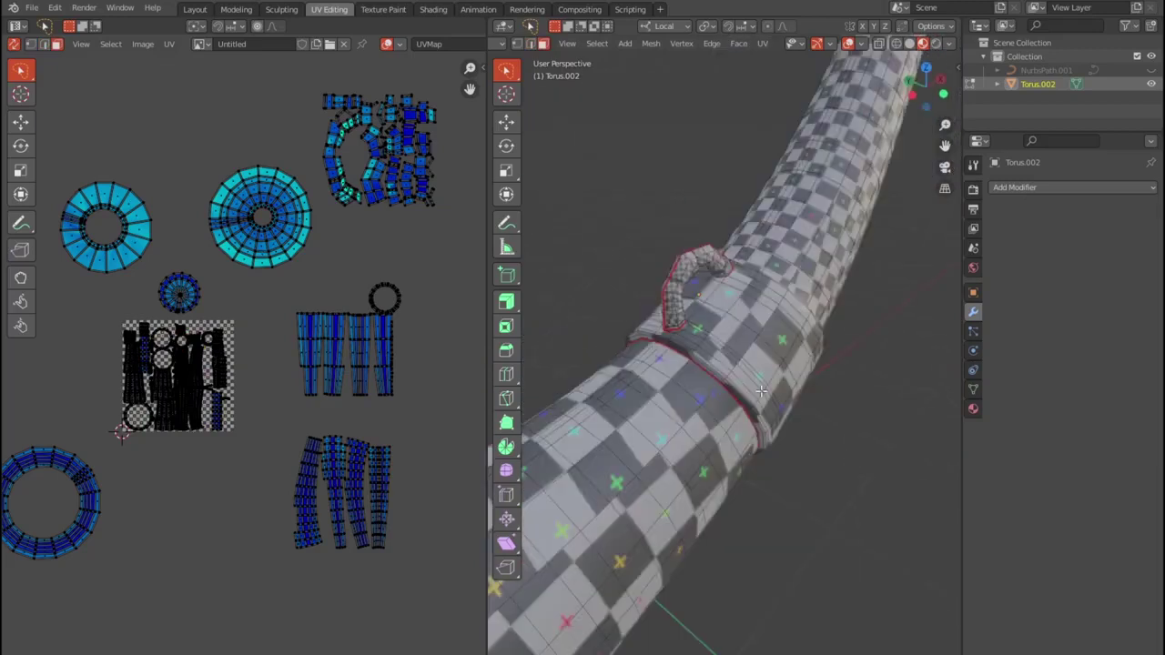
key("KP_1")
key("shift+z")
key("shift+z")
scroll(742, 277, "up", 2)
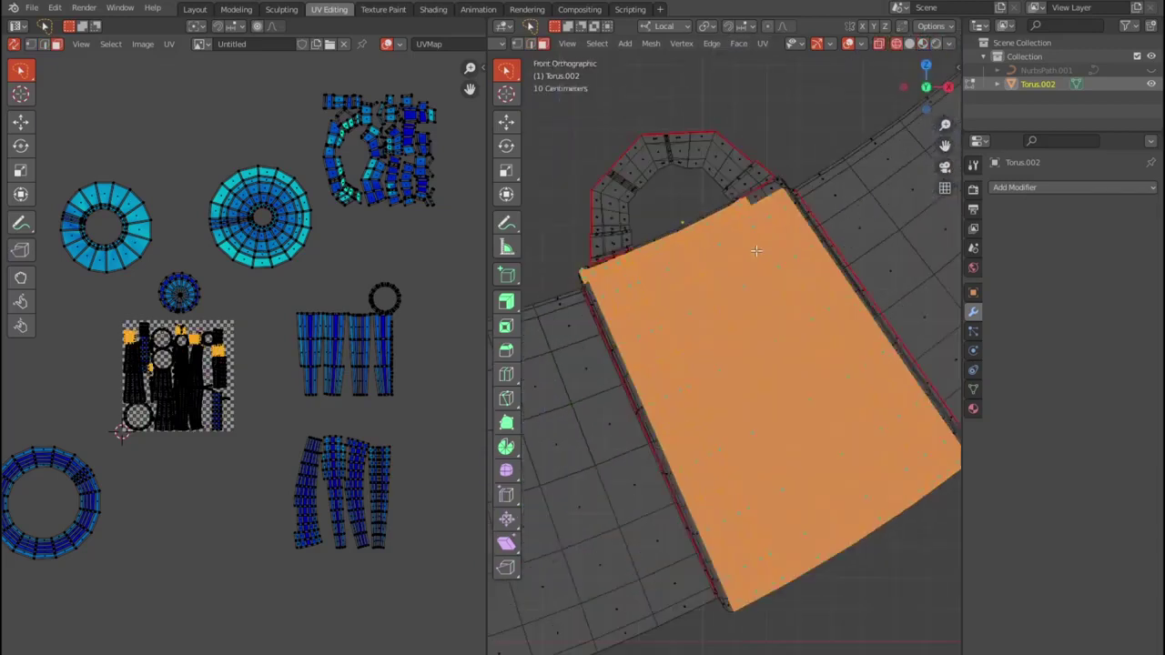
scroll(787, 291, "up", 2)
scroll(881, 394, "up", 2)
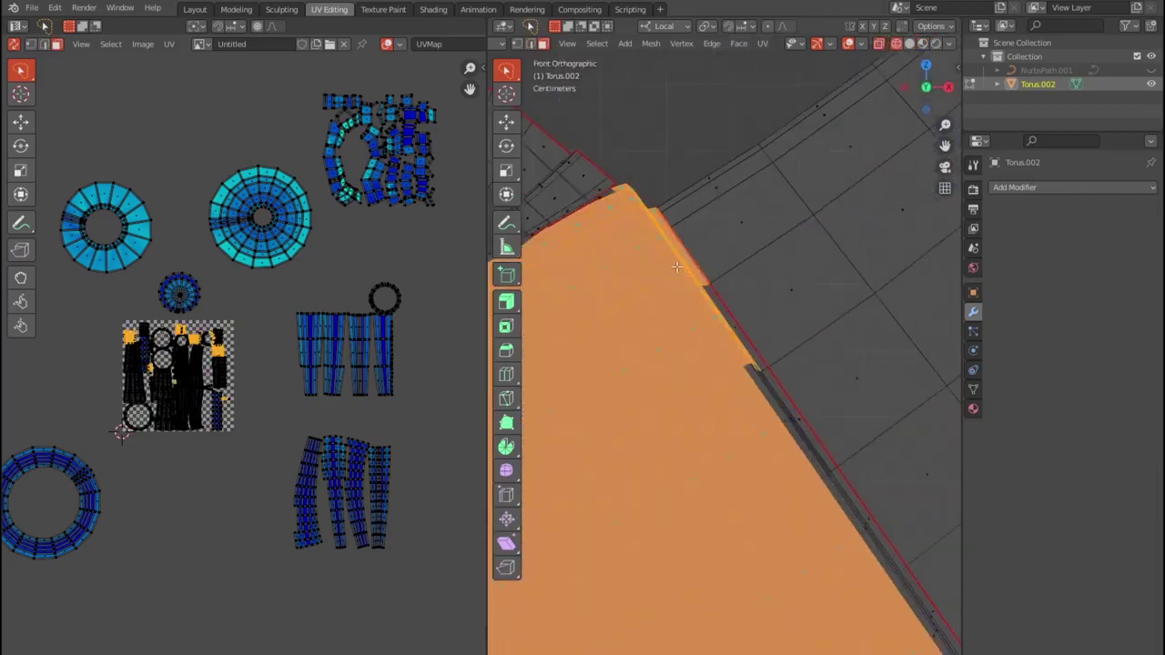
scroll(820, 542, "down", 3)
middle_click_drag(691, 300, 805, 464, "shift")
mouse_move(744, 505)
middle_mouse_down()
mouse_move(707, 473)
mouse_move(693, 435)
middle_mouse_up()
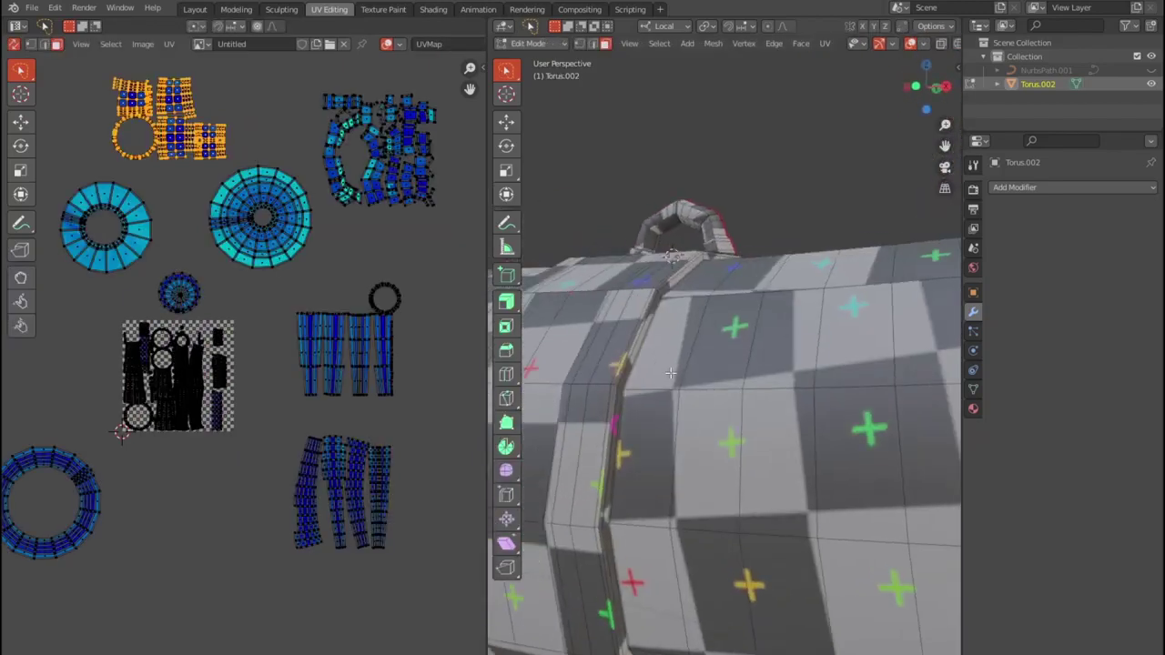
Box-select all the faces of the horn's mouth section in front wireframe view.
key("KP_1")
key("shift+z")
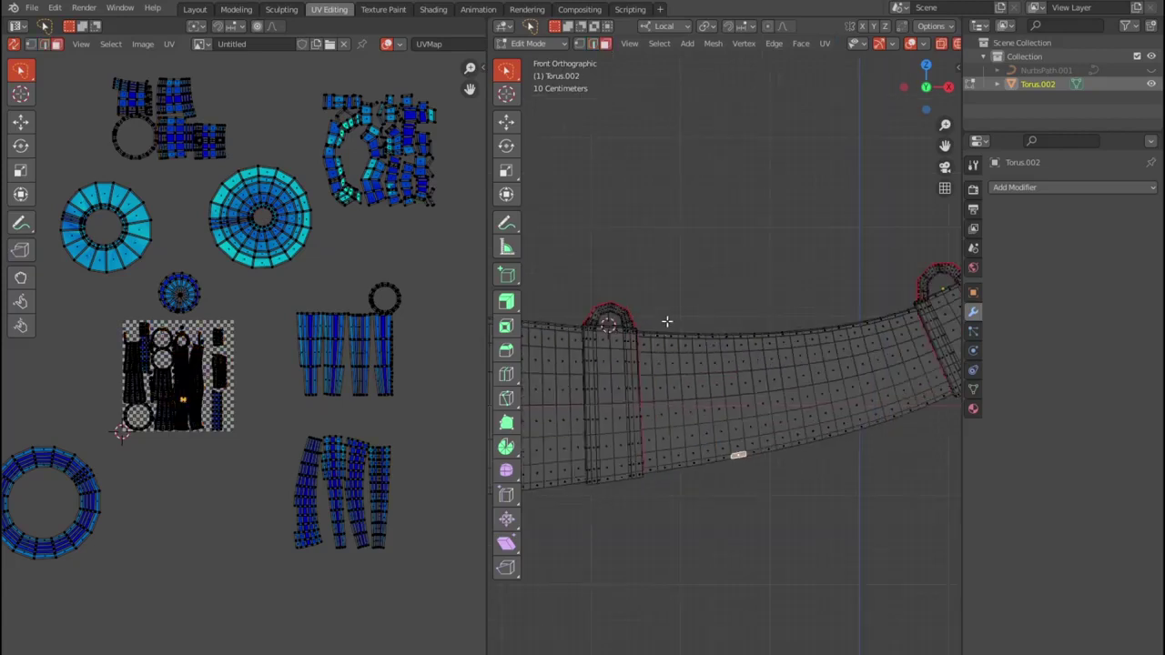
left_click_drag(666, 360, 666, 360)
key("KP_Decimal")
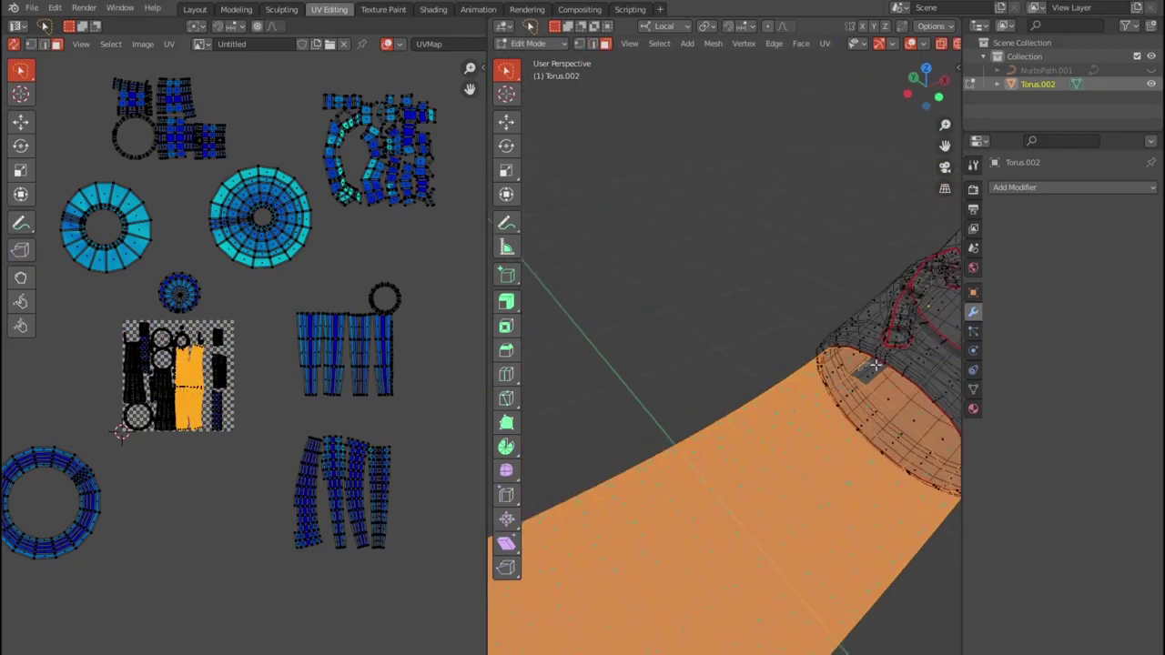
middle_click_drag(666, 360, 896, 266)
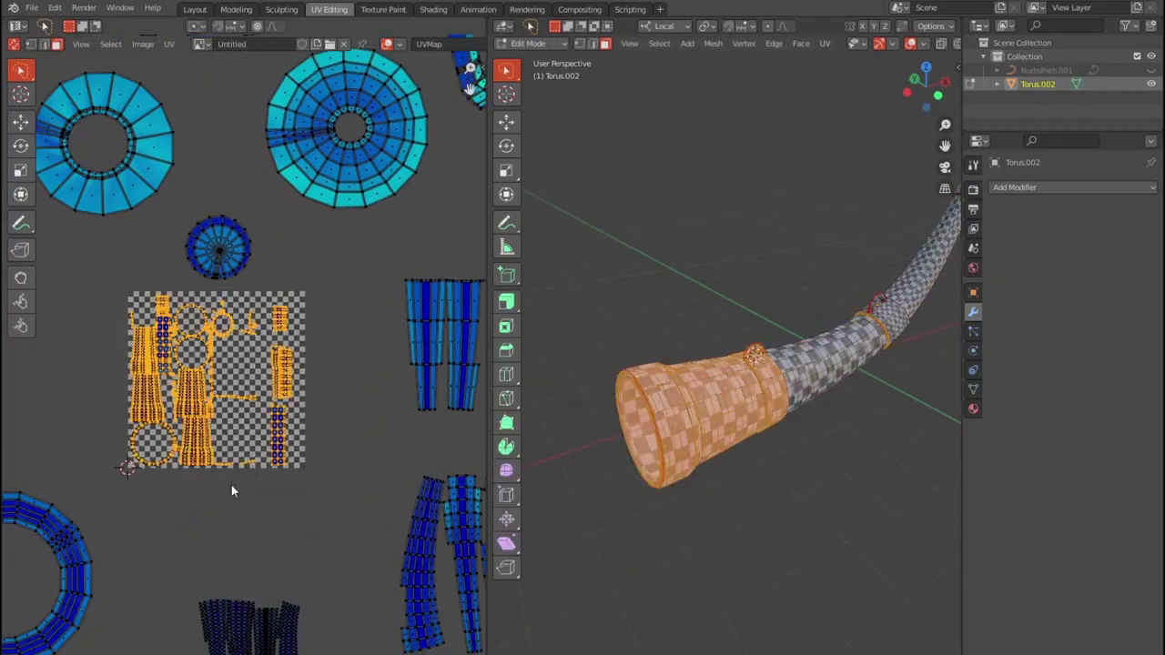
Place the round island, then Smart UV Project the whole horn into one packed layout.
scroll(245, 494, "down", 3)
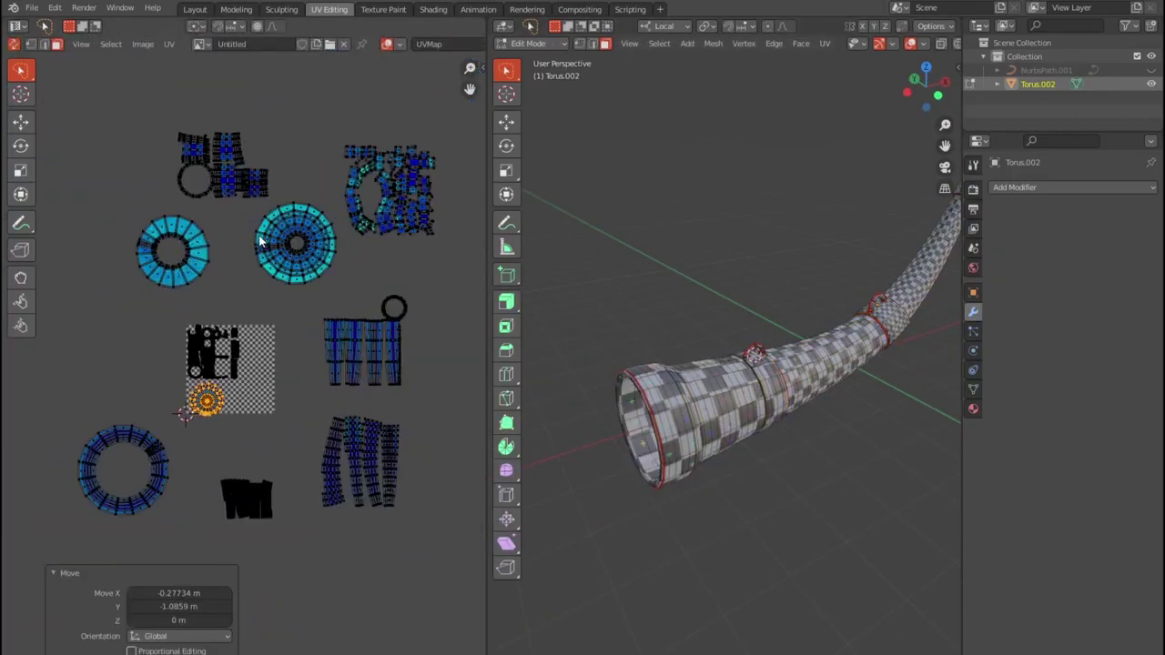
key("l")
key("g")
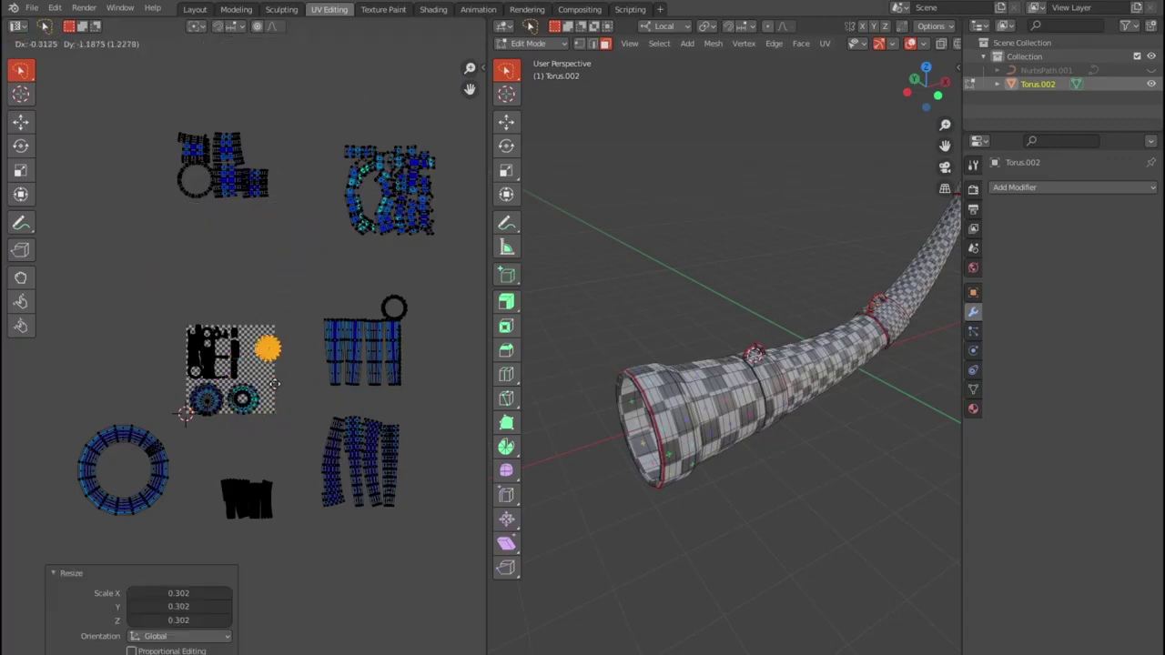
key("a")
right_click(779, 337)
left_click(739, 373)
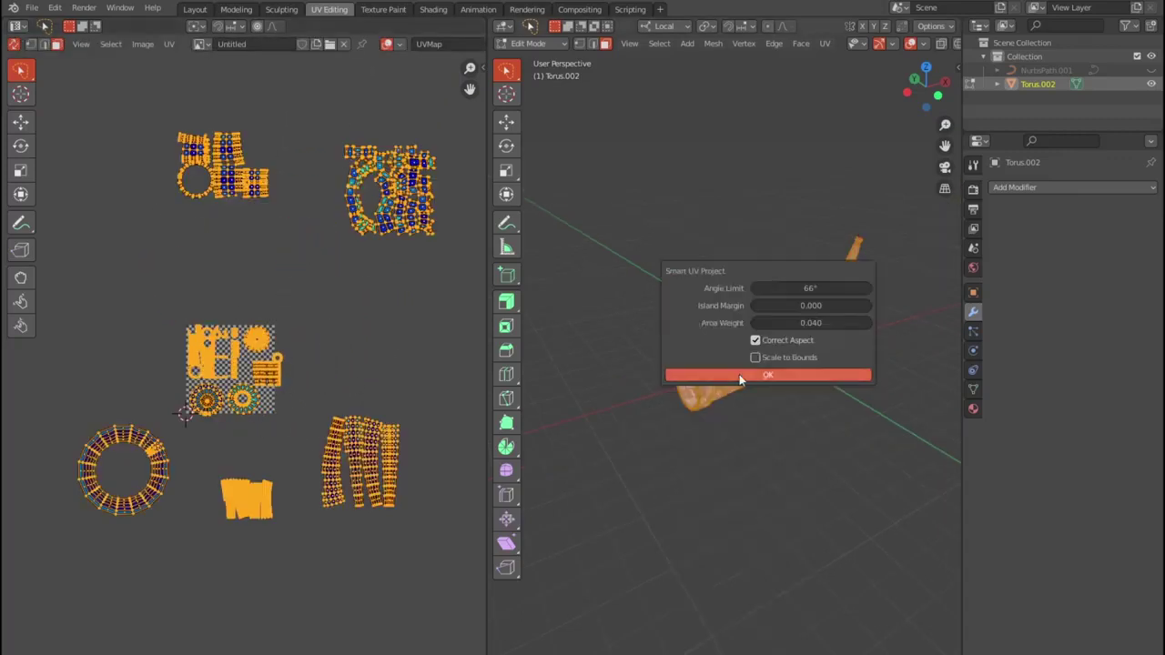
left_click(739, 374)
scroll(739, 374, "up", 3)
middle_click_drag(739, 374, 697, 397)
scroll(200, 391, "up", 3)
scroll(201, 391, "down", 4)
In the Modeling workspace, add a Multires modifier to the horn and subdivide it.
left_click(236, 9)
left_click(1024, 187)
left_click(900, 382)
left_click(1067, 364)
In Sculpting, load the Celtic knot image as the Draw brush texture and stamp a knot on the band.
middle_click_drag(746, 401, 606, 433)
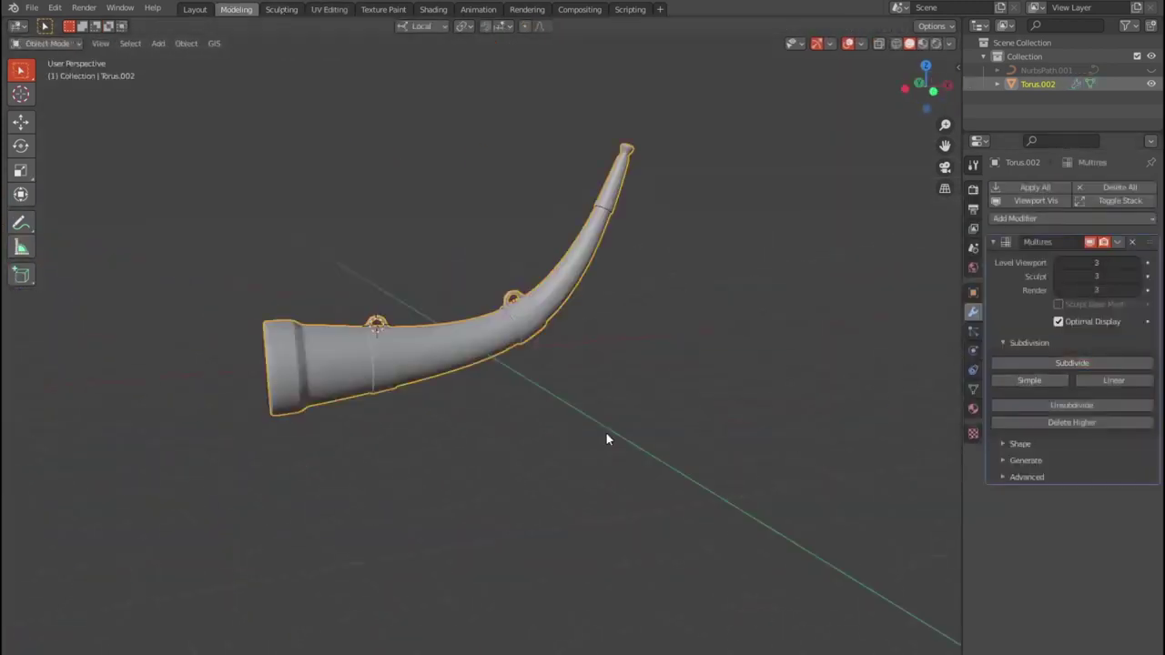
left_click(281, 9)
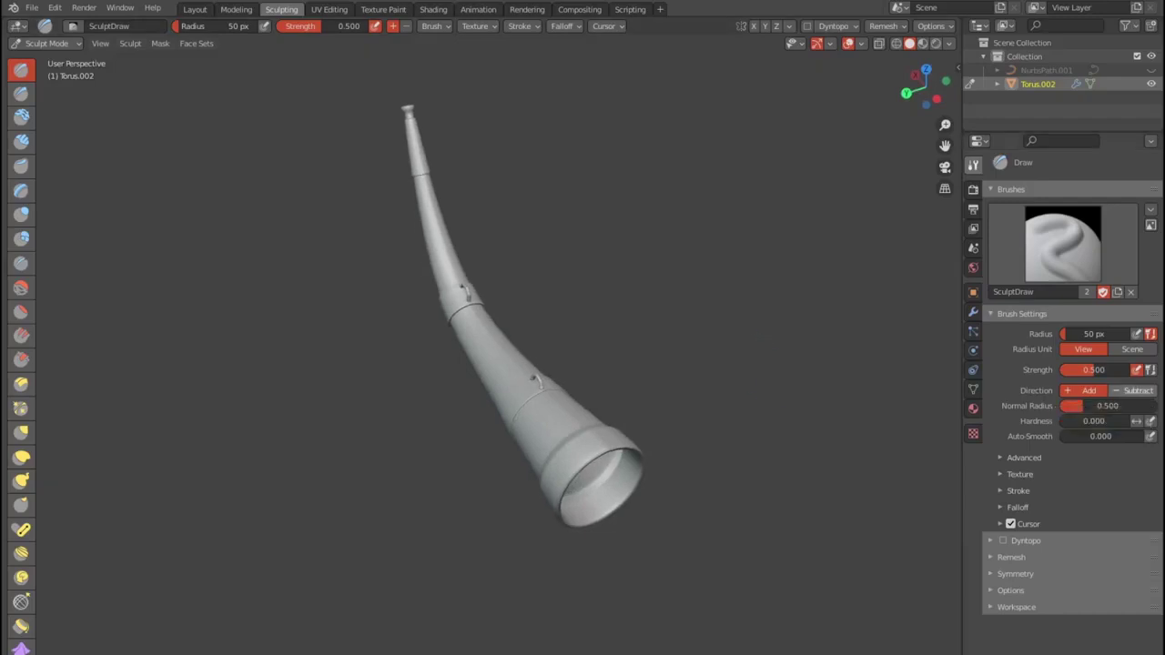
scroll(661, 389, "down", 5)
scroll(662, 389, "down", 5)
scroll(661, 390, "down", 5)
double_click(428, 395)
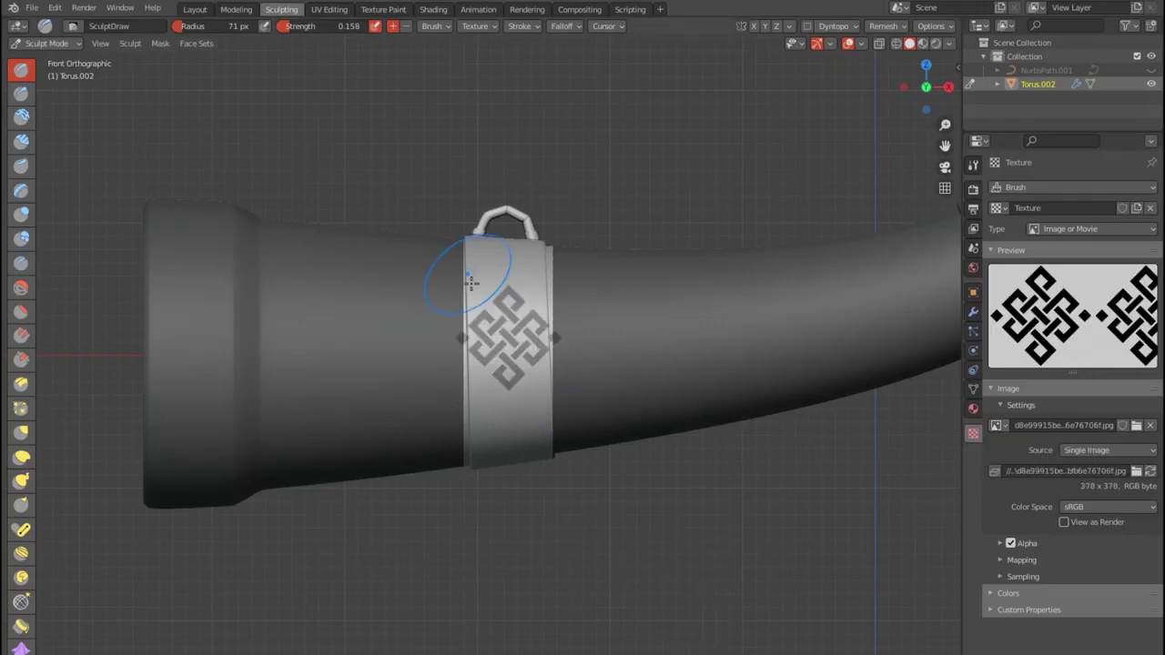
left_click(513, 357)
Box-mask the horn so only the collar band stays unmasked.
middle_click_drag(641, 437, 716, 429)
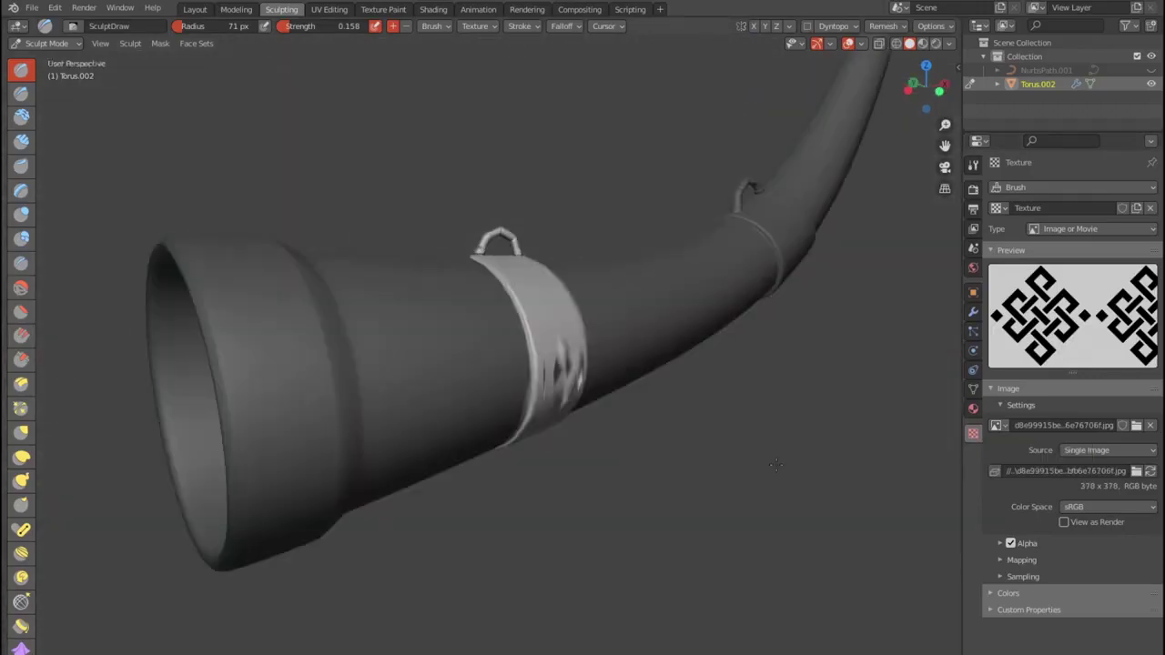
key("KP_1")
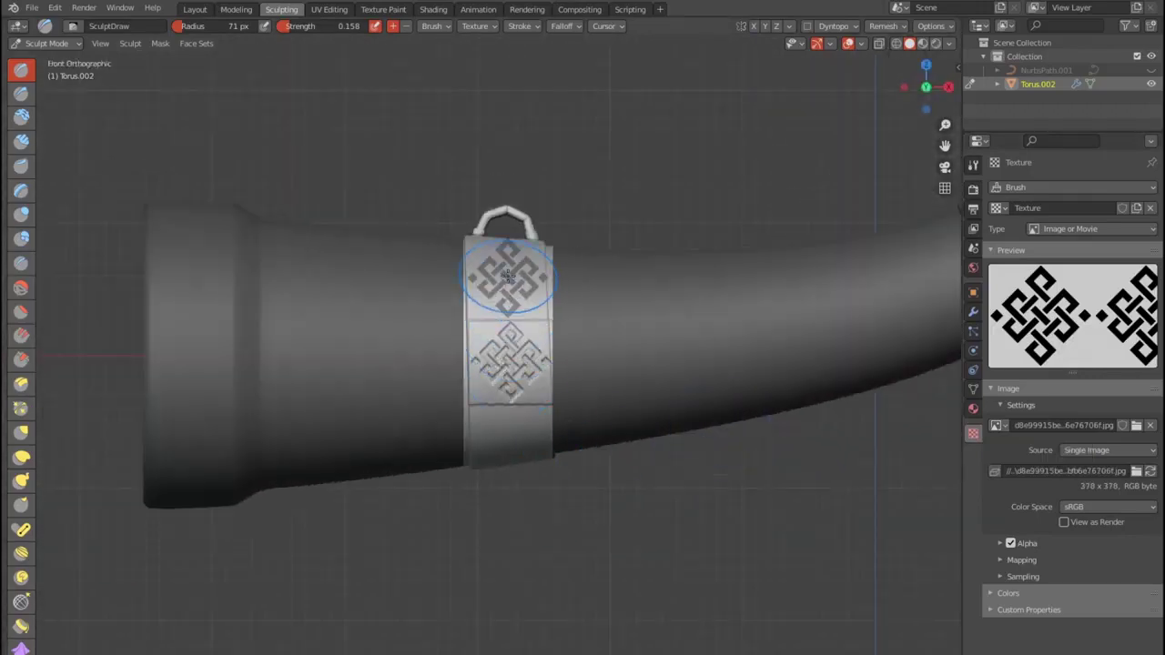
middle_click_drag(511, 418, 637, 364)
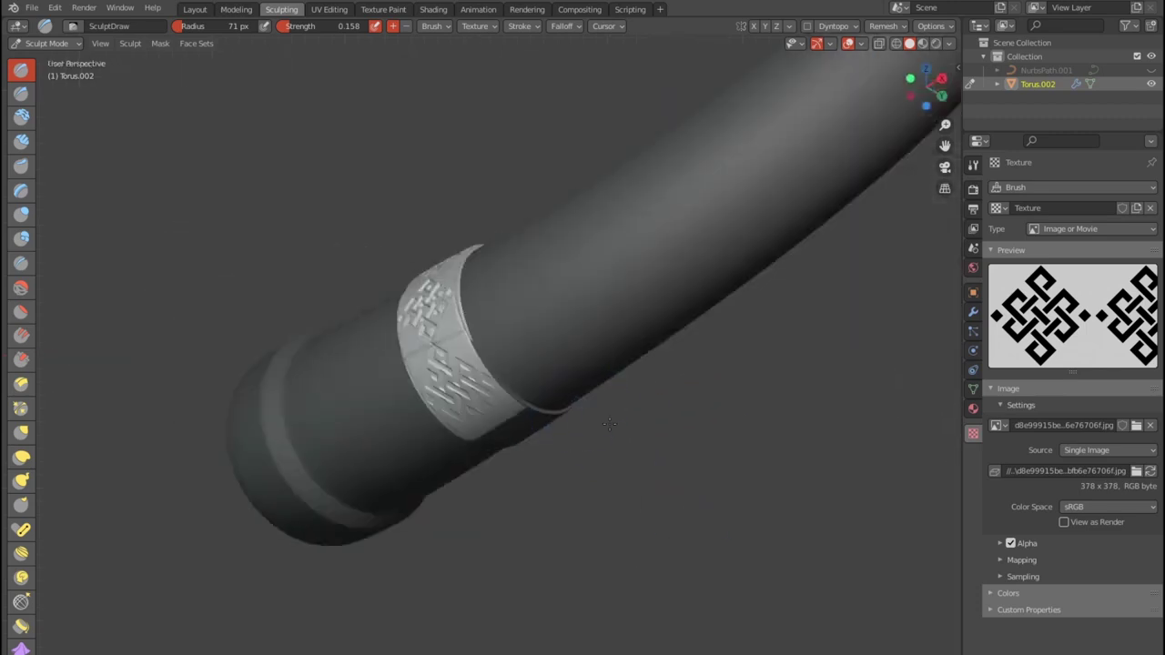
scroll(637, 364, "up", 5)
left_click(882, 25)
scroll(770, 338, "down", 8)
mouse_move(770, 339)
middle_mouse_down()
mouse_move(682, 486)
mouse_move(775, 486)
middle_mouse_up()
left_click(160, 43)
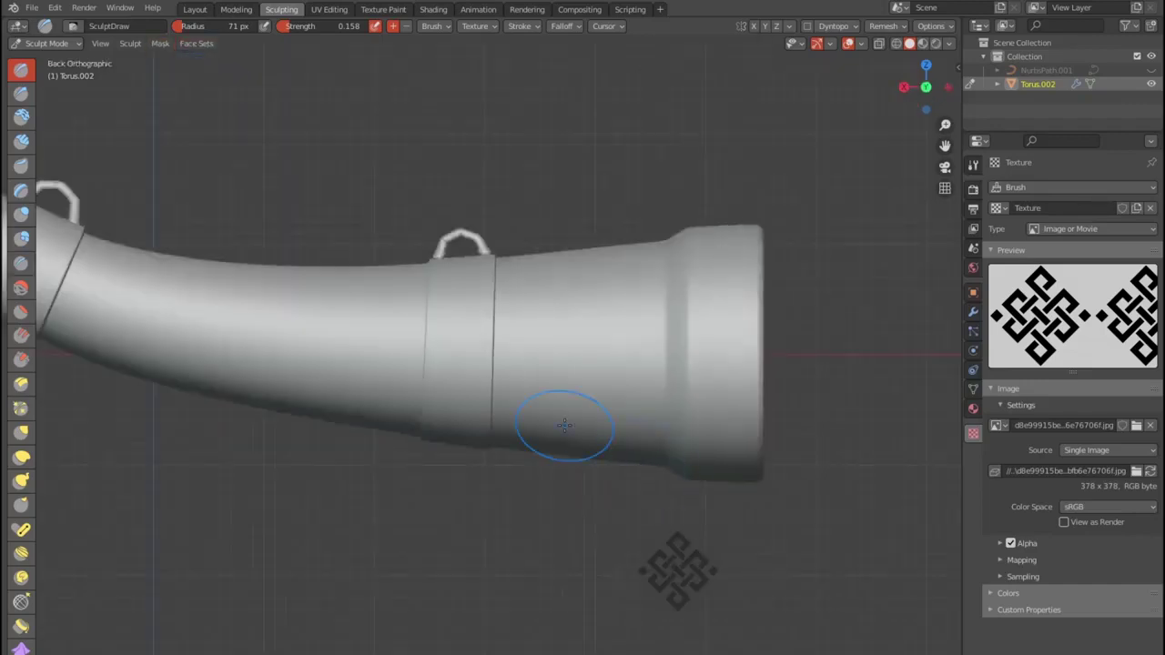
left_click_drag(903, 471, 298, 345)
left_click_drag(268, 214, 472, 457)
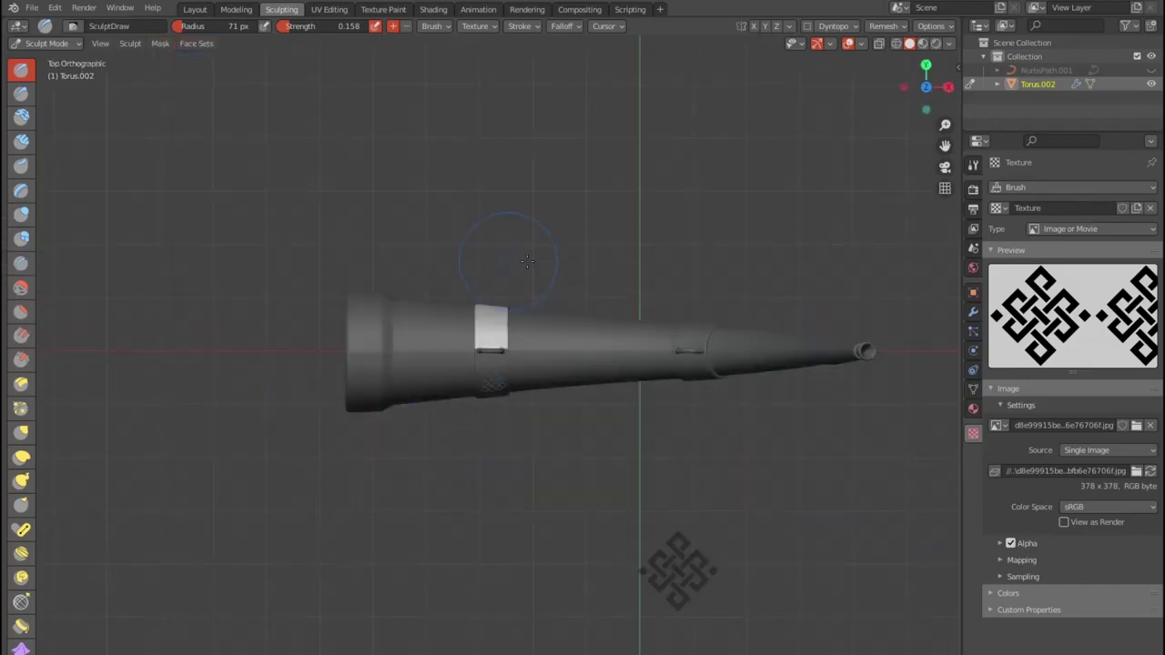
middle_click_drag(507, 261, 662, 428, "alt")
scroll(528, 368, "up", 5)
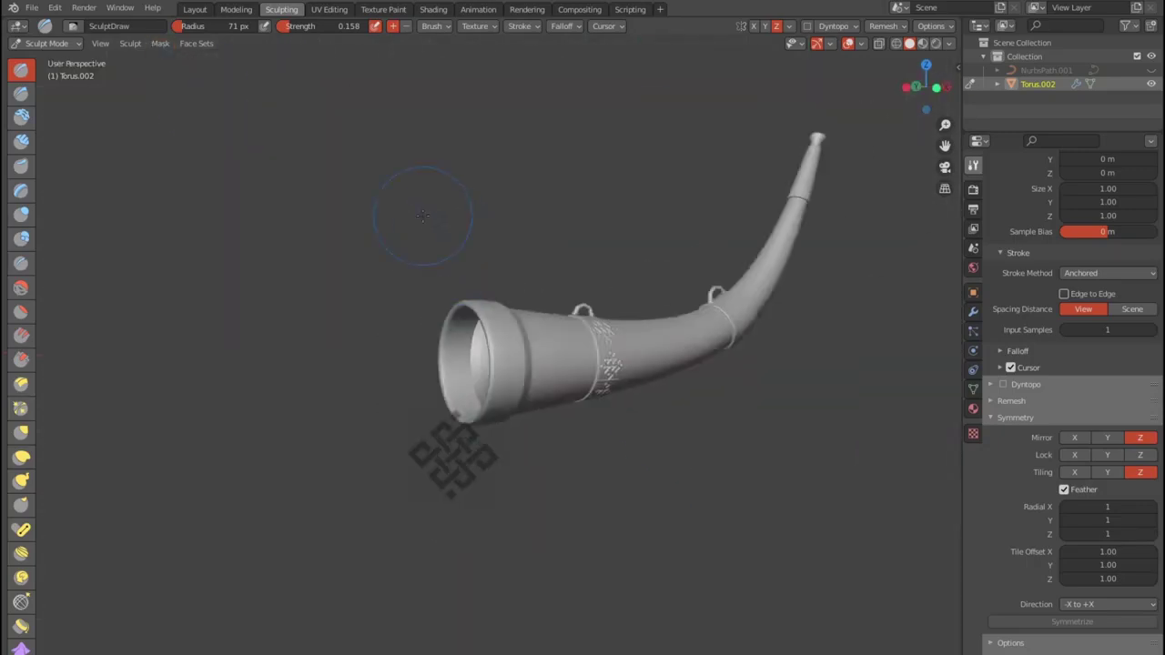
Review the knotted bands from front and back views and position the floral ornament stencil over the horn.
mouse_move(421, 216)
middle_mouse_down()
mouse_move(740, 416)
mouse_move(880, 614)
middle_mouse_up()
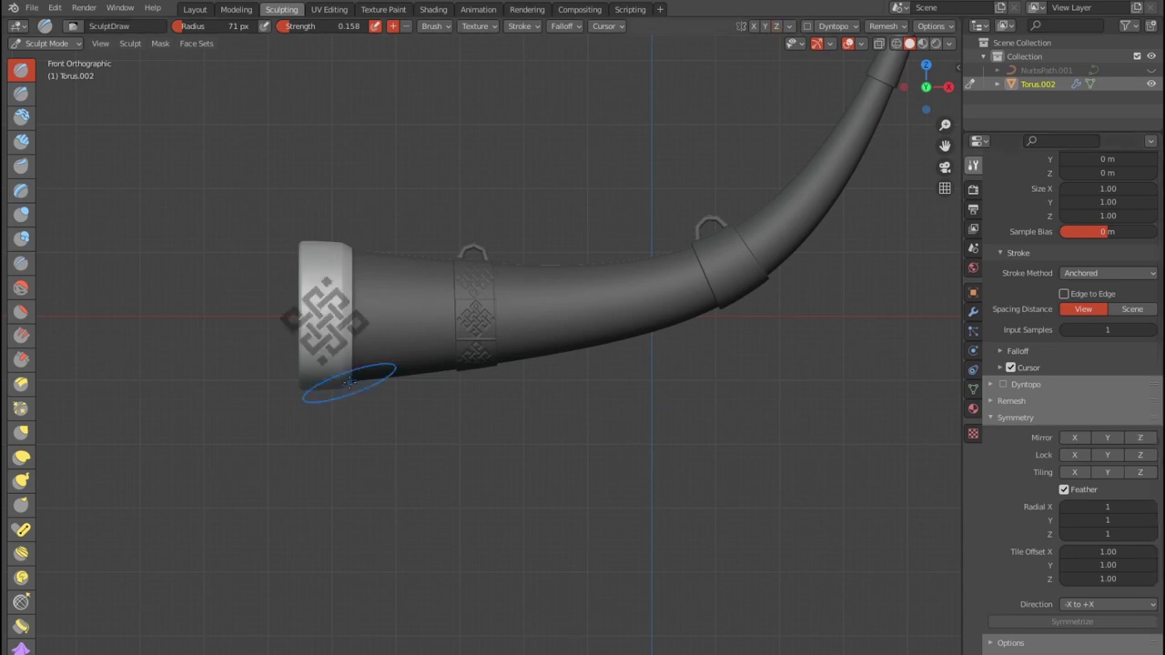
scroll(416, 293, "up", 4)
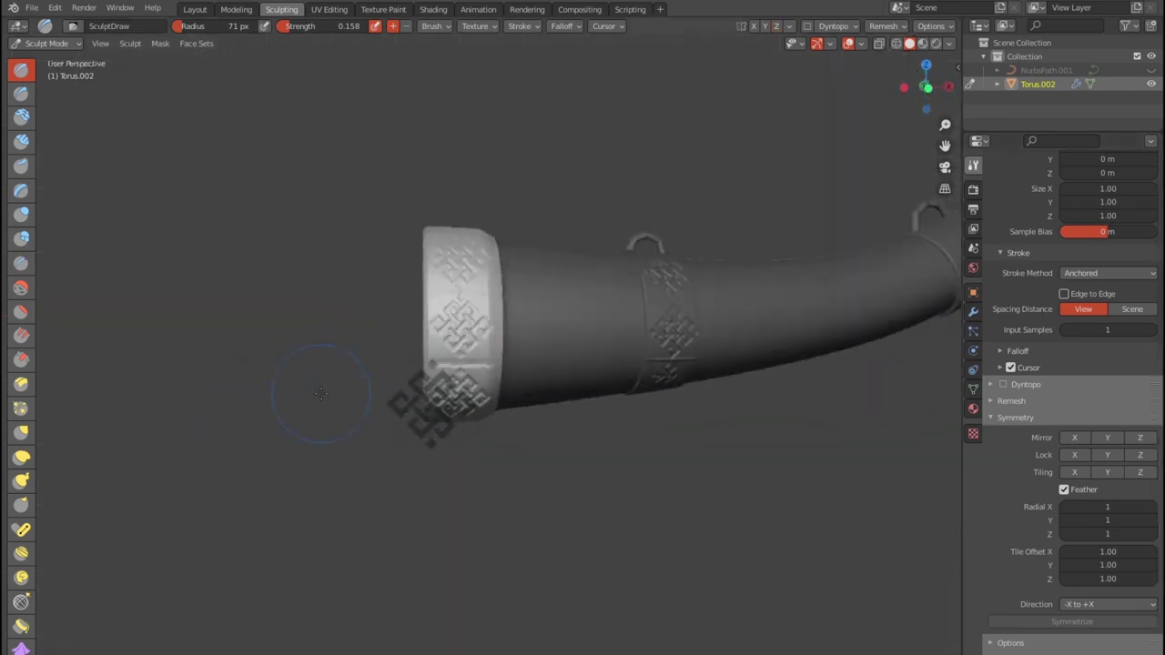
scroll(507, 328, "up", 2)
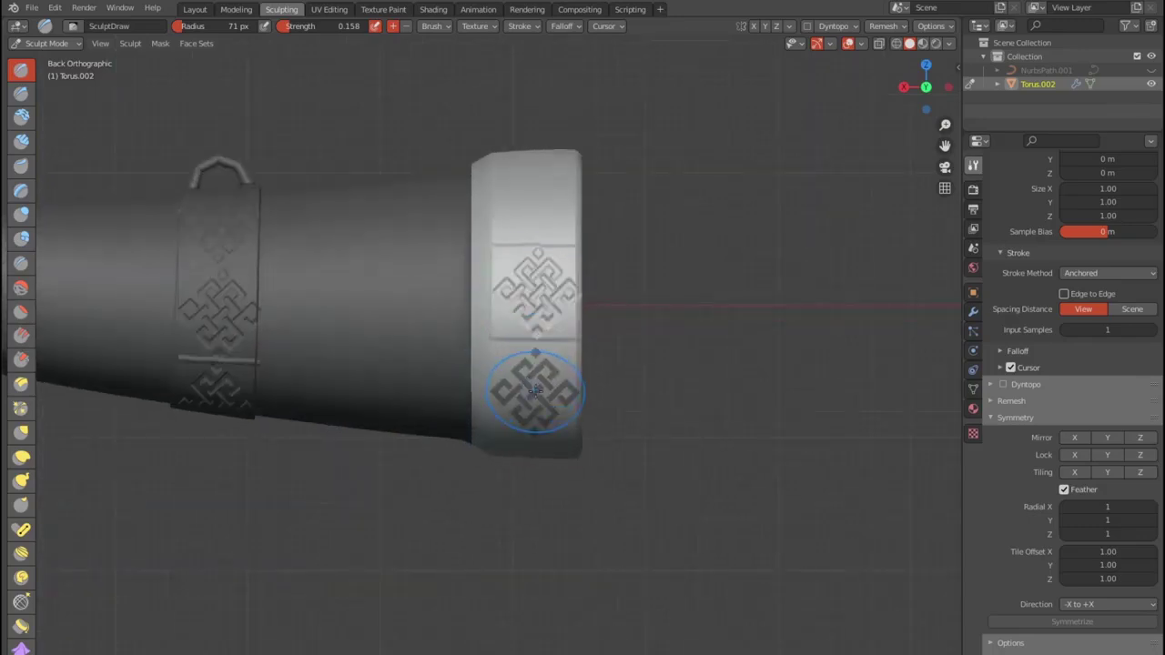
scroll(537, 202, "down", 3)
middle_click_drag(663, 313, 611, 559)
scroll(86, 56, "down", 3)
key("KP_1")
scroll(553, 342, "up", 8)
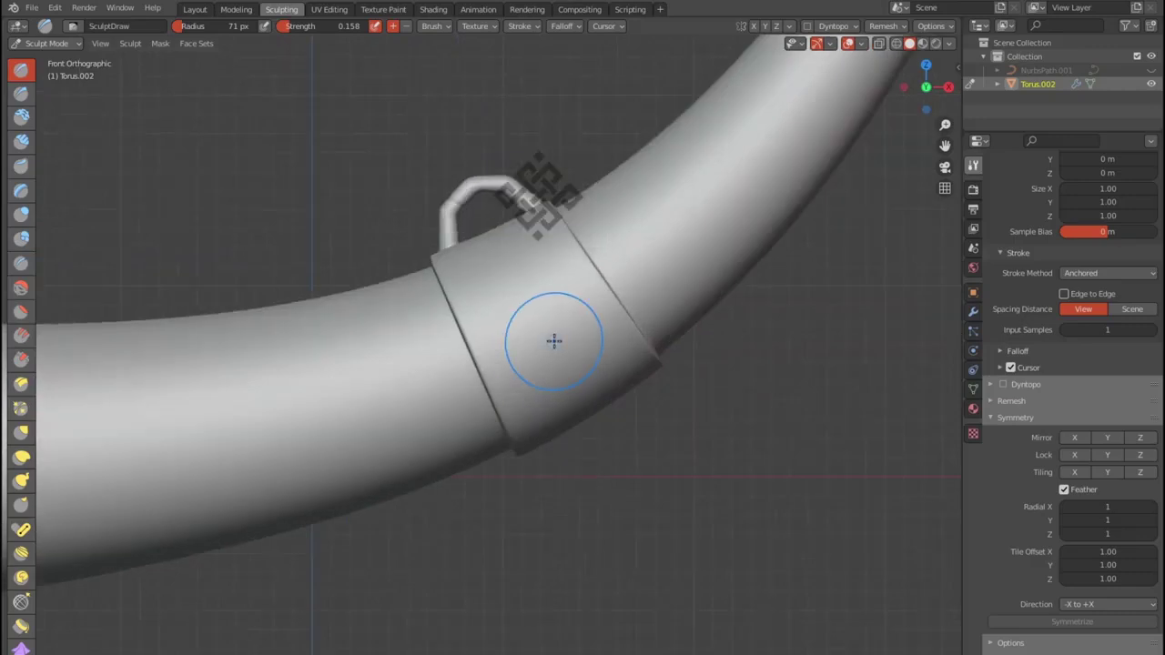
scroll(688, 385, "down", 6)
scroll(696, 362, "up", 6)
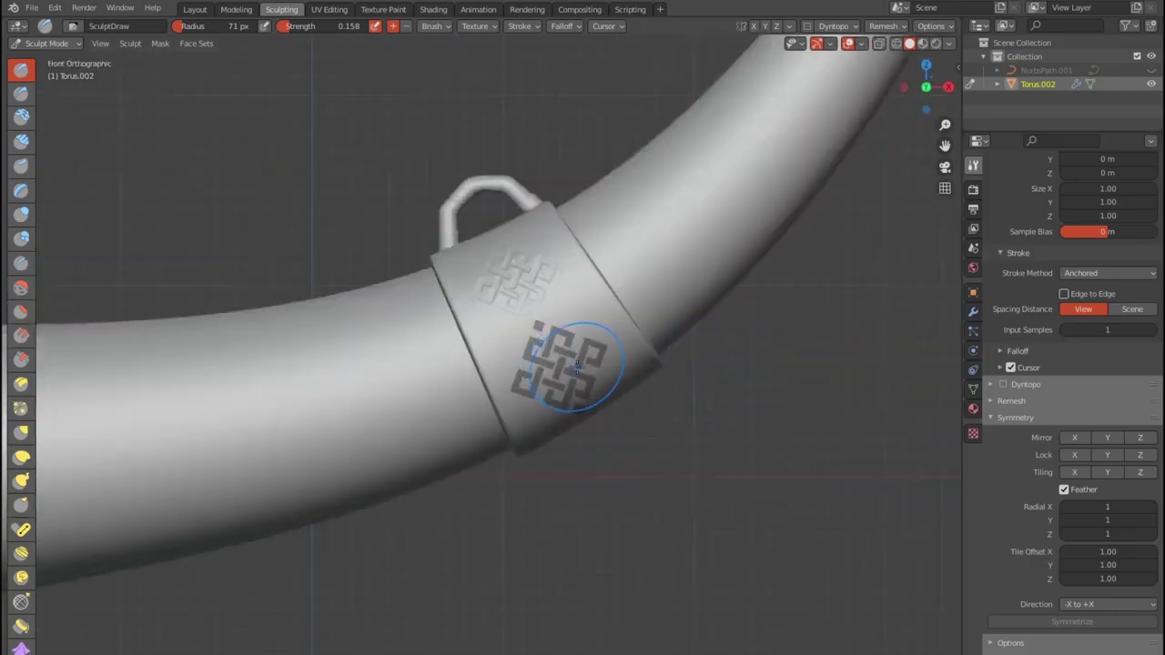
key("ctrl+KP_1")
scroll(582, 373, "down", 3)
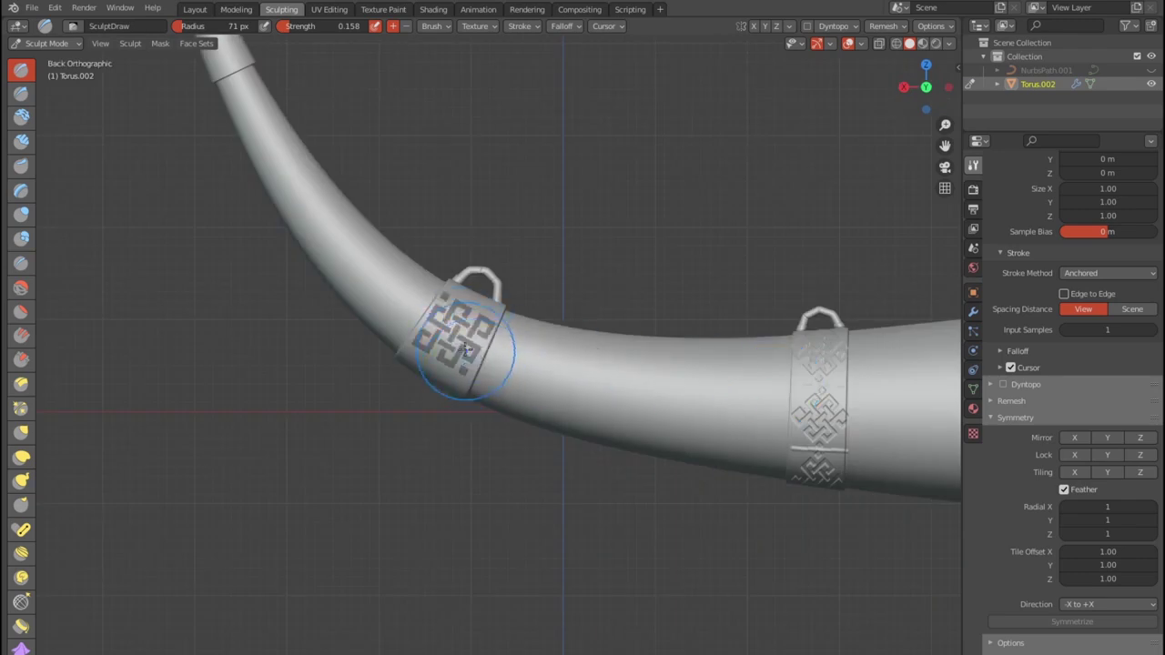
key("ctrl+KP_1")
scroll(464, 350, "down", 5)
key("KP_1")
scroll(509, 355, "up", 5)
scroll(564, 359, "down", 5)
scroll(603, 366, "up", 5)
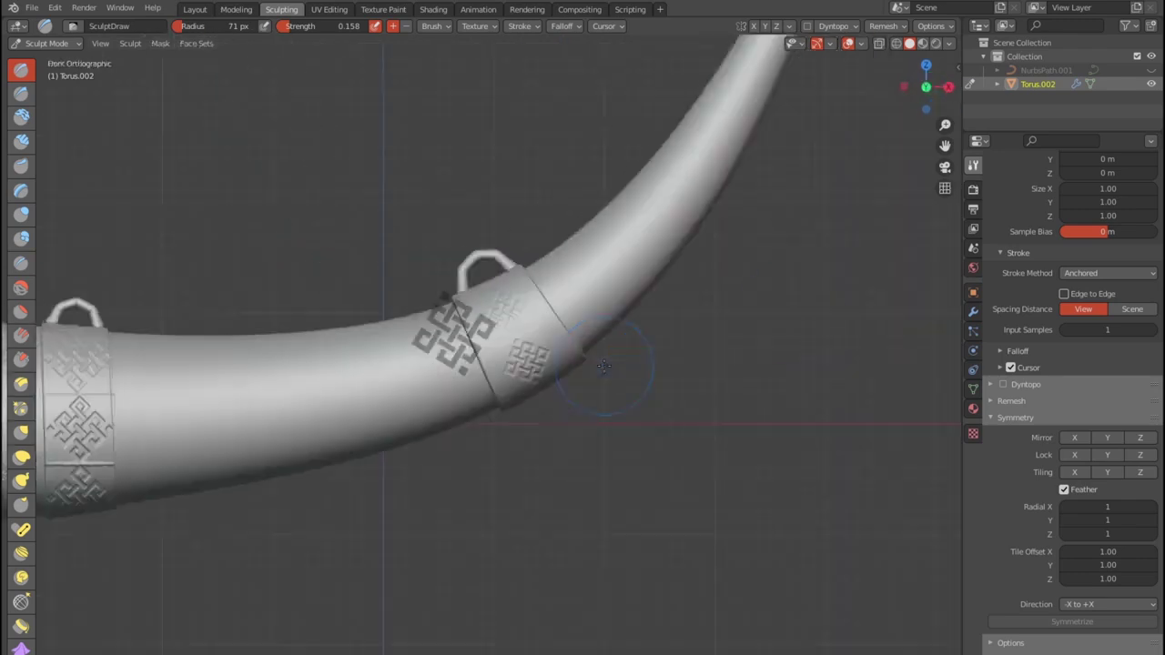
key("ctrl+KP_1")
scroll(461, 312, "up", 1)
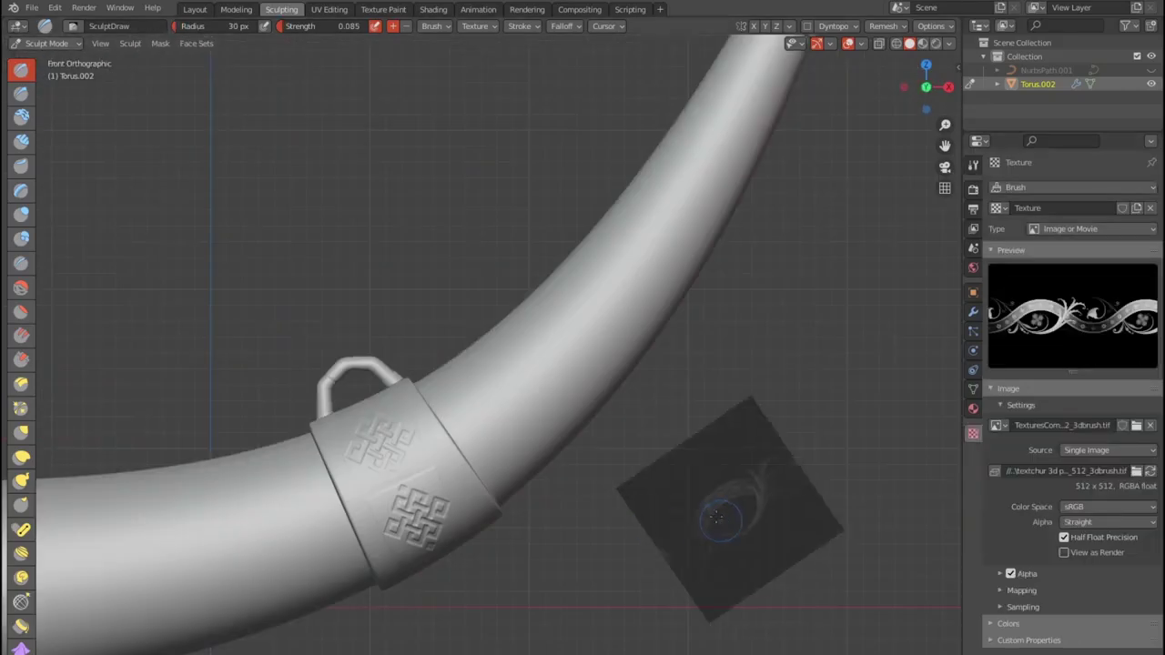
right_click_drag(716, 517, 583, 419)
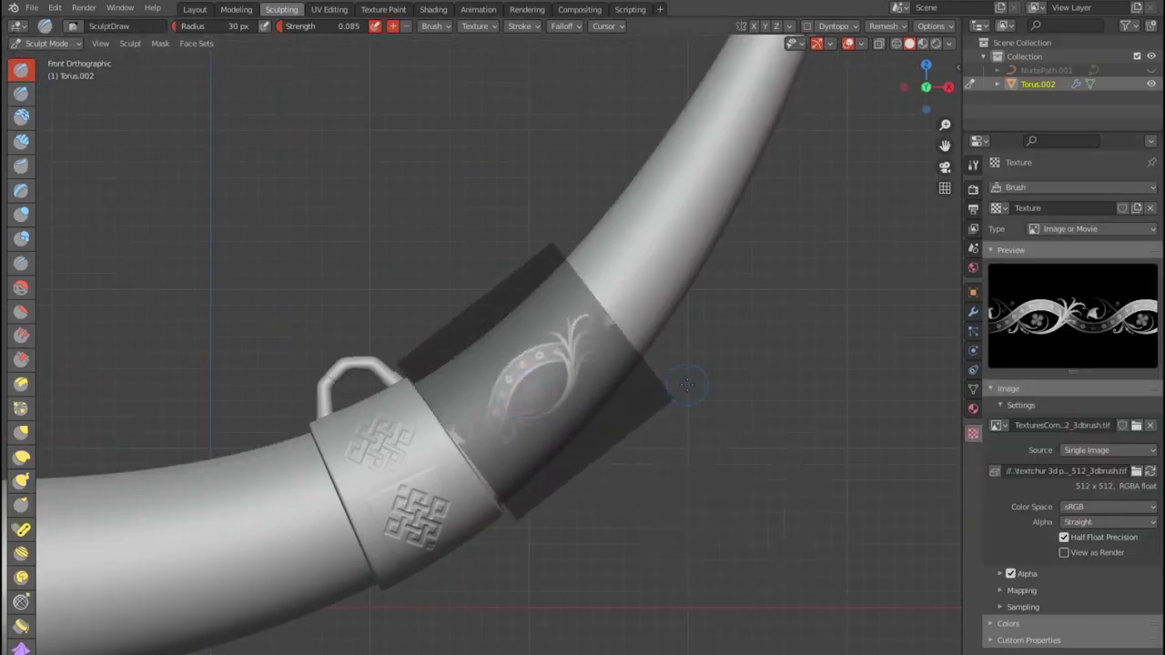
Enlarge the Draw brush, raise its strength, and sculpt a floral ornament on the lower horn.
key("shift+f")
left_click(522, 371)
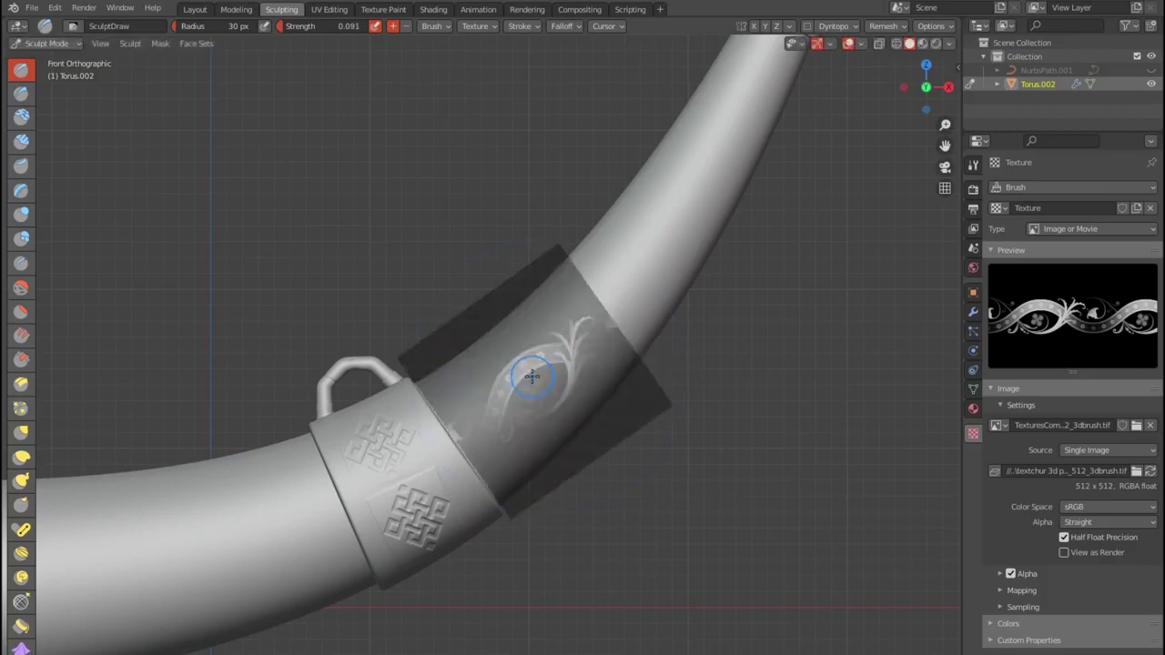
left_click_drag(460, 439, 576, 398)
right_click_drag(576, 399, 740, 270)
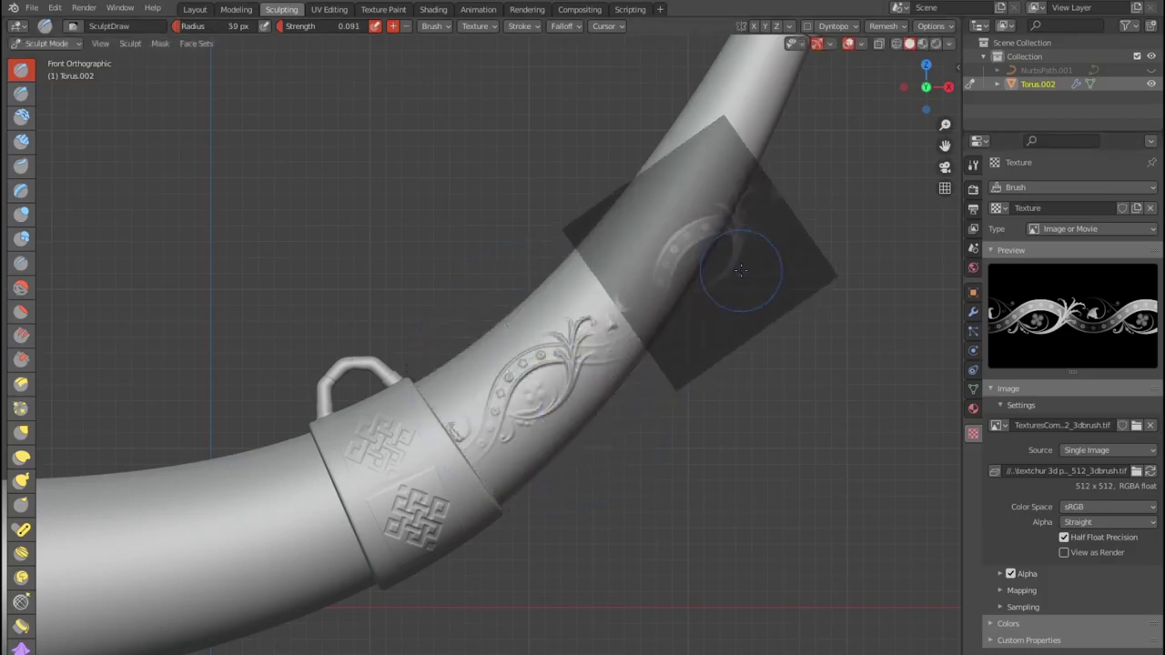
middle_click_drag(564, 300, 364, 446, "shift")
mouse_move(628, 321)
right_mouse_down()
mouse_move(524, 260)
mouse_move(353, 408)
right_mouse_up()
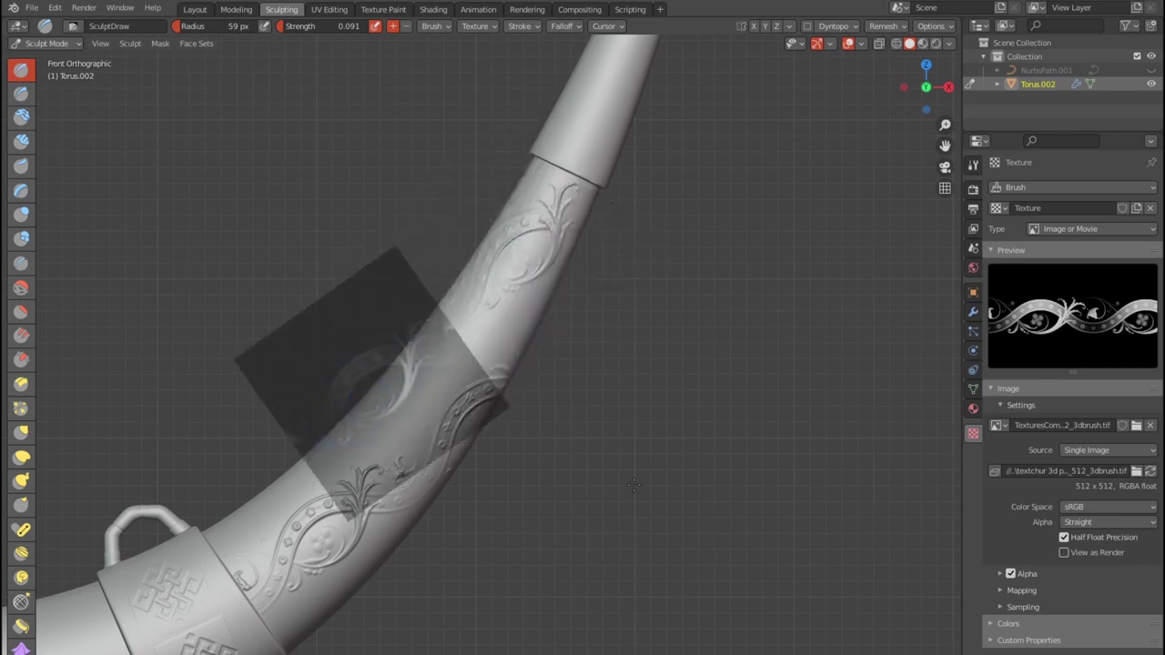
Sculpt further floral swirls along the upper horn and near its centre.
mouse_move(634, 485)
middle_mouse_down()
mouse_move(437, 419)
mouse_move(584, 324)
middle_mouse_up()
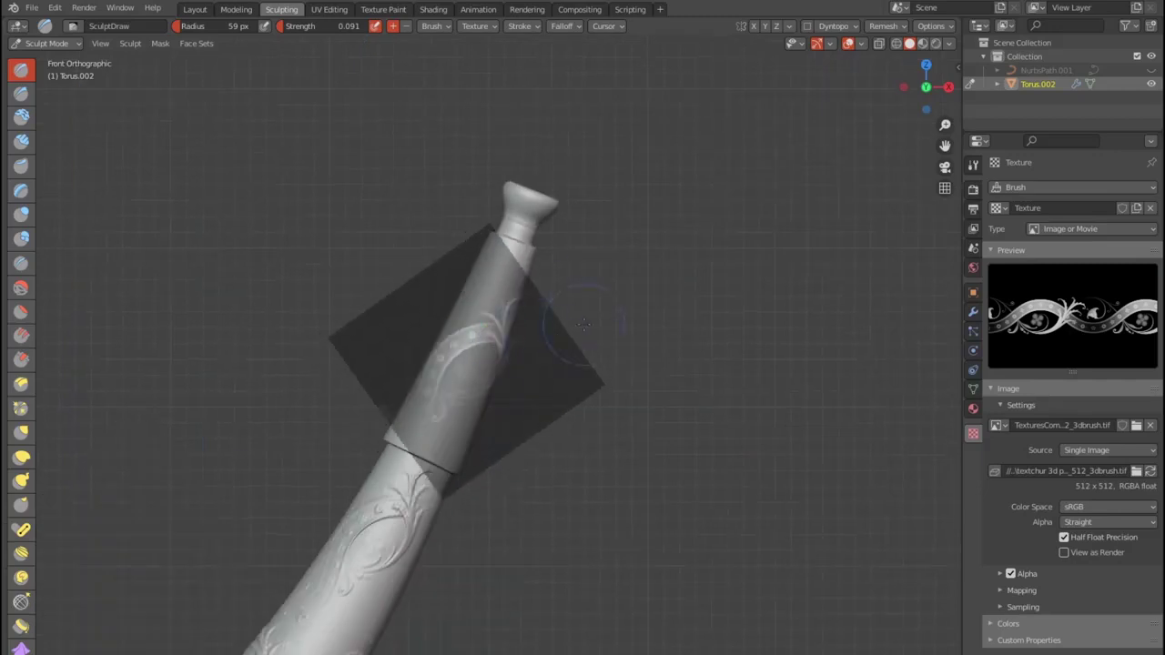
mouse_move(478, 339)
left_mouse_down()
mouse_move(467, 377)
mouse_move(541, 369)
left_mouse_up()
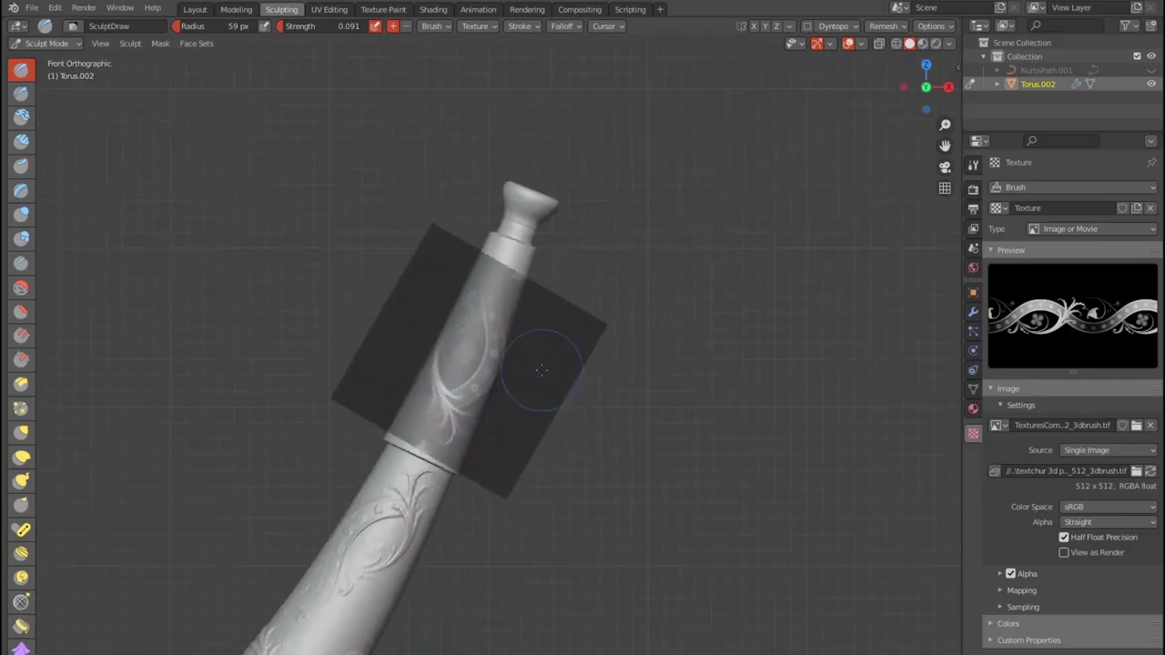
scroll(779, 546, "down", 5)
scroll(616, 377, "up", 4)
scroll(616, 377, "down", 4)
scroll(554, 407, "up", 3)
mouse_move(746, 505)
right_mouse_down()
mouse_move(610, 377)
mouse_move(333, 372)
mouse_move(146, 543)
right_mouse_up()
left_click(637, 377)
scroll(146, 543, "down", 2)
middle_click_drag(147, 544, 577, 416)
scroll(577, 416, "down", 2)
scroll(491, 242, "up", 3)
Back in Modeling object mode, set the Very High Contrast look and a front wireframe view.
key("ctrl+Page_Up")
key("Tab")
middle_click_drag(676, 302, 644, 289)
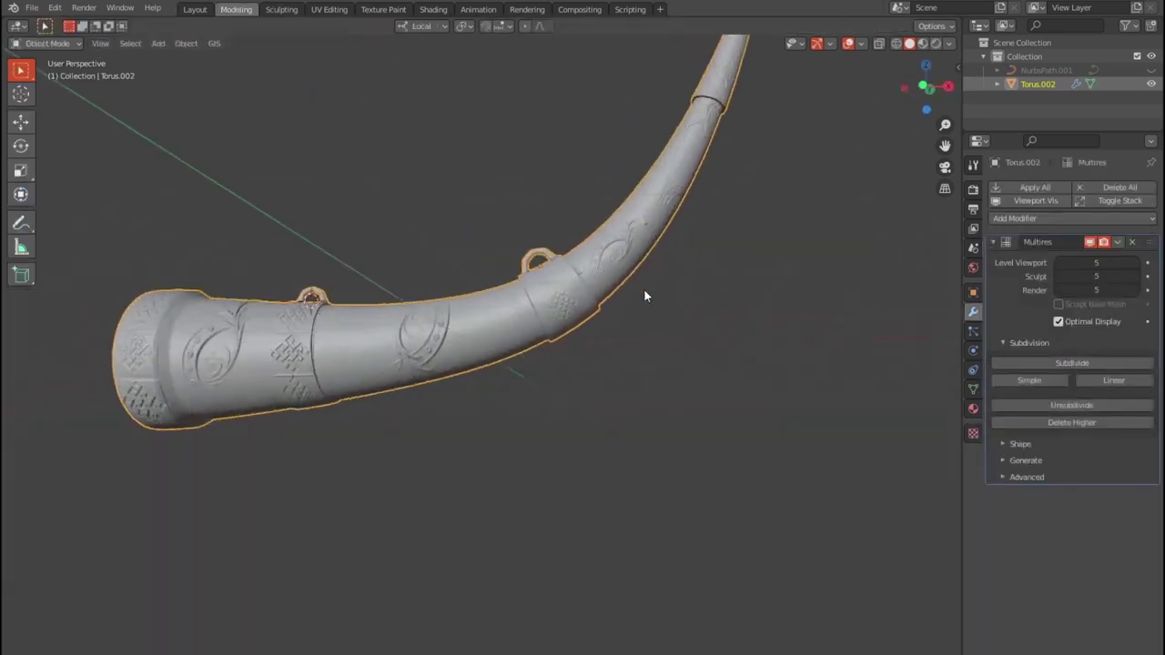
scroll(643, 289, "up", 2)
left_click(948, 43)
scroll(1006, 345, "up", 3, "ctrl")
scroll(1028, 389, "up", 3, "ctrl")
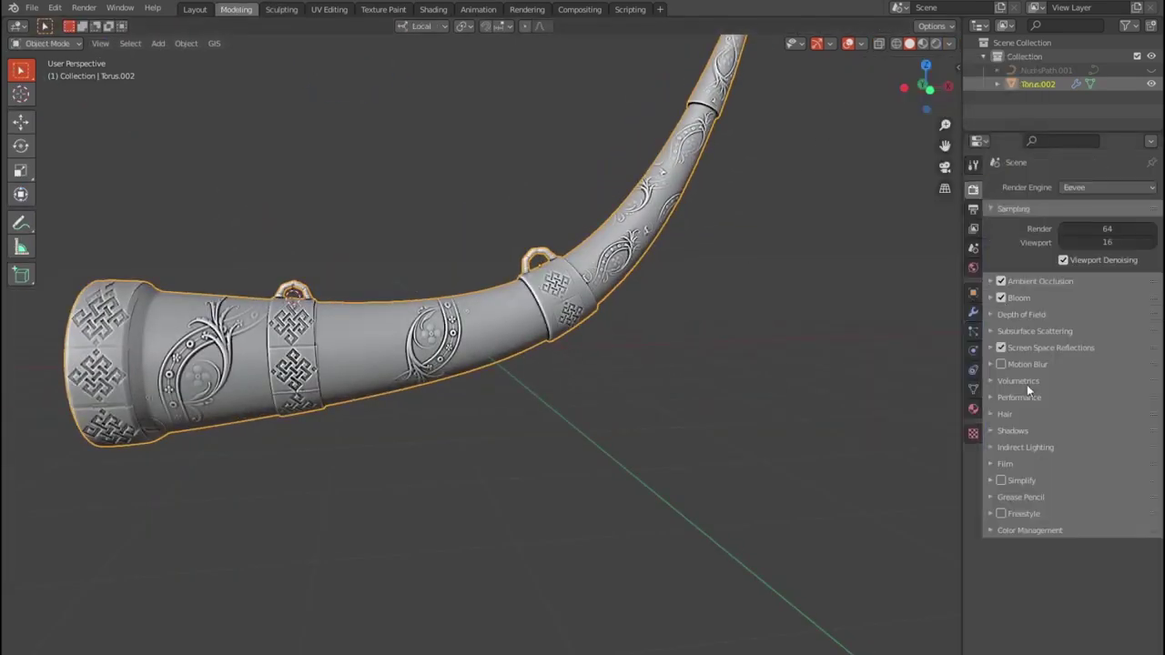
left_click(1108, 586)
left_click(1092, 552)
middle_click_drag(637, 419, 336, 421)
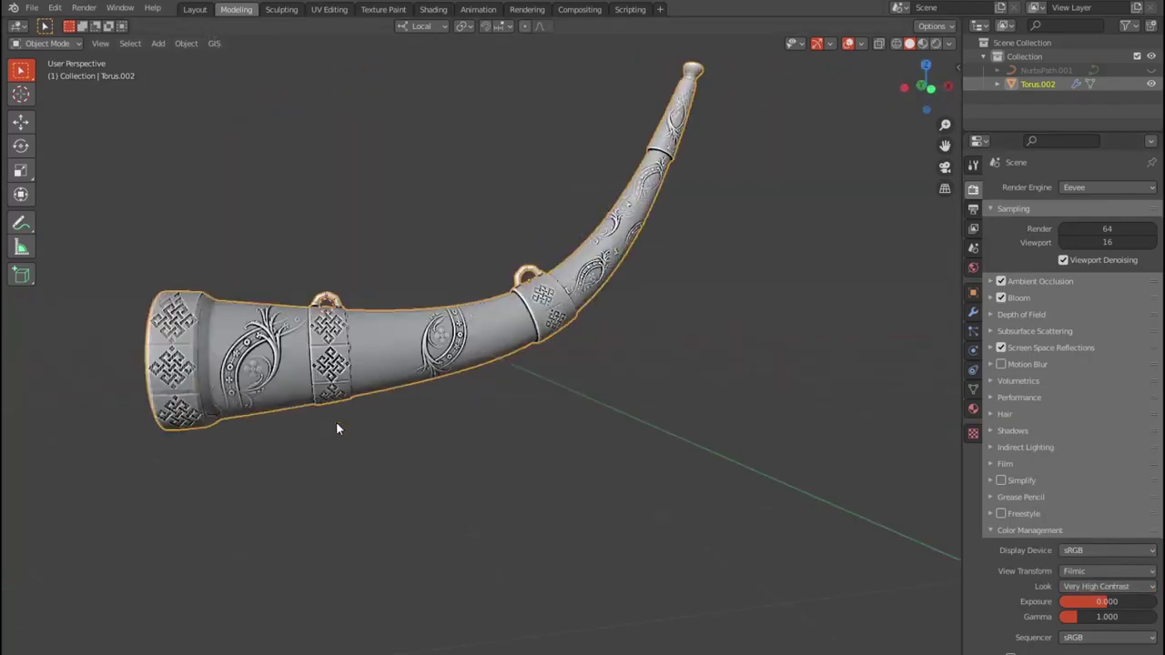
scroll(444, 420, "up", 3)
middle_click_drag(444, 427, 647, 437)
scroll(635, 467, "down", 3)
key("KP_1")
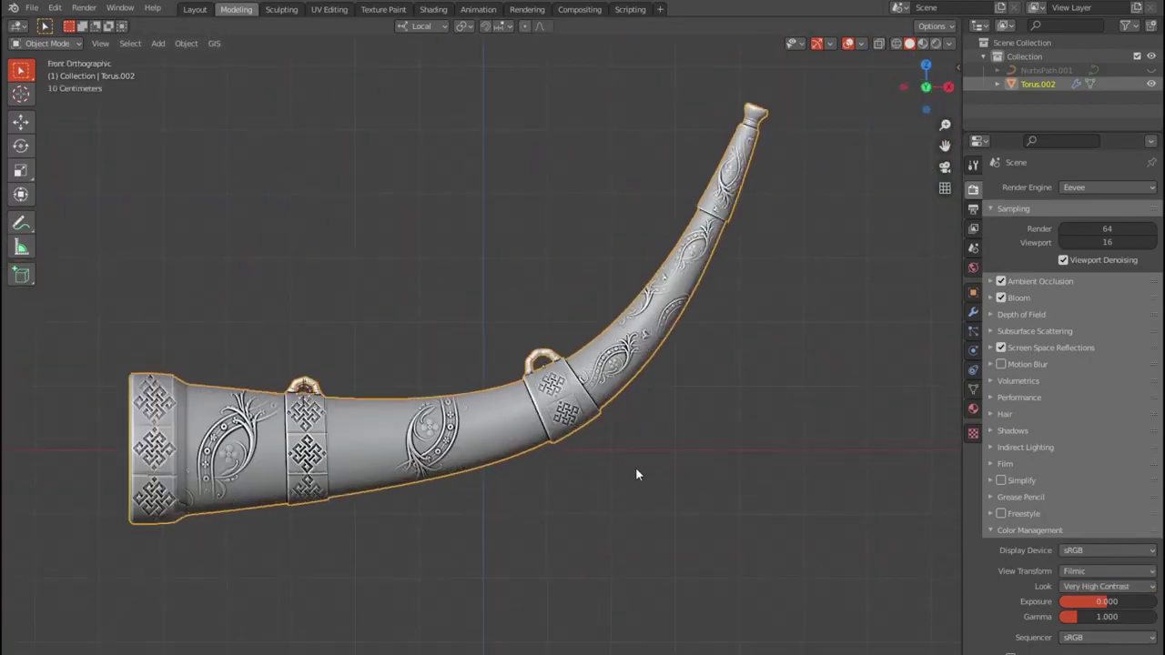
key("shift+z")
Split off a Shader Editor and set the horn's base colour to magenta.
left_click_drag(5, 37, 7, 333)
left_click(16, 339)
left_click(87, 479)
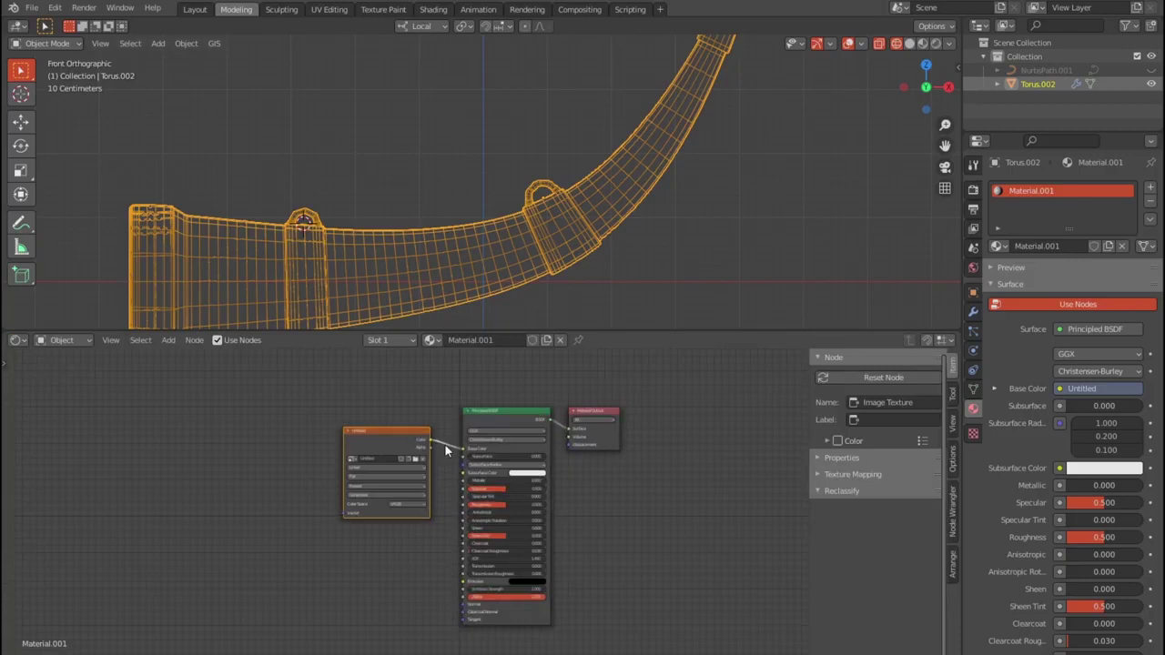
key("shift+z")
left_click(511, 452)
left_click(546, 328)
scroll(666, 228, "down", 3)
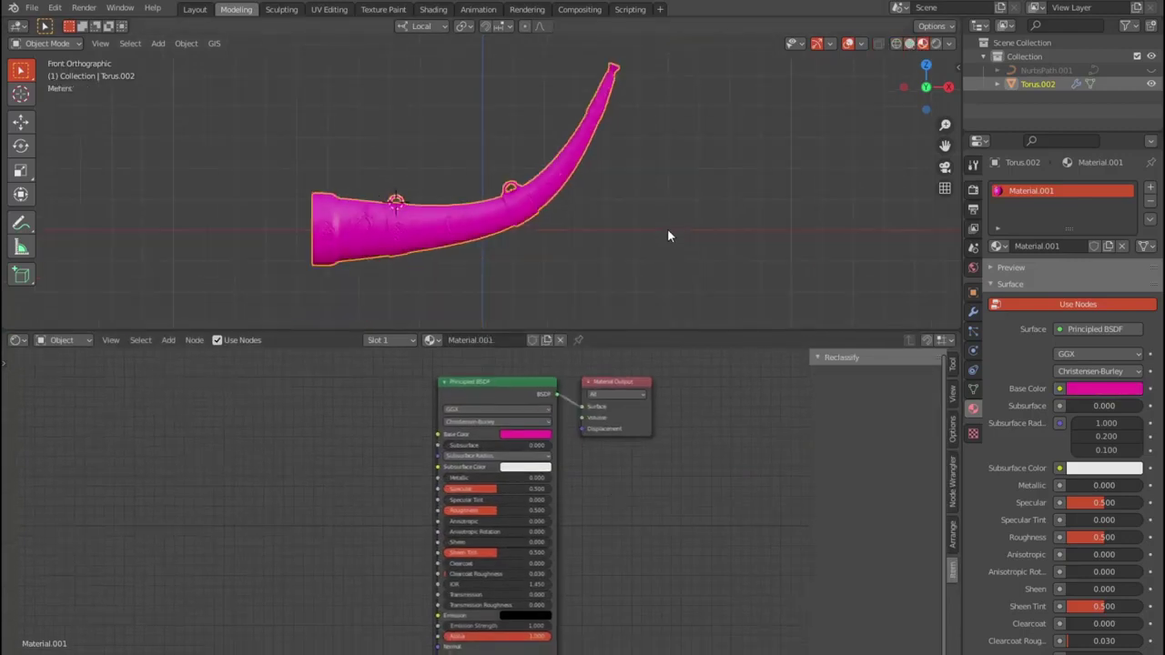
scroll(506, 216, "up", 5)
Add a second material slot and assign a new red material to the mouth rim faces.
left_click(1149, 187)
key("Tab")
key("alt+a")
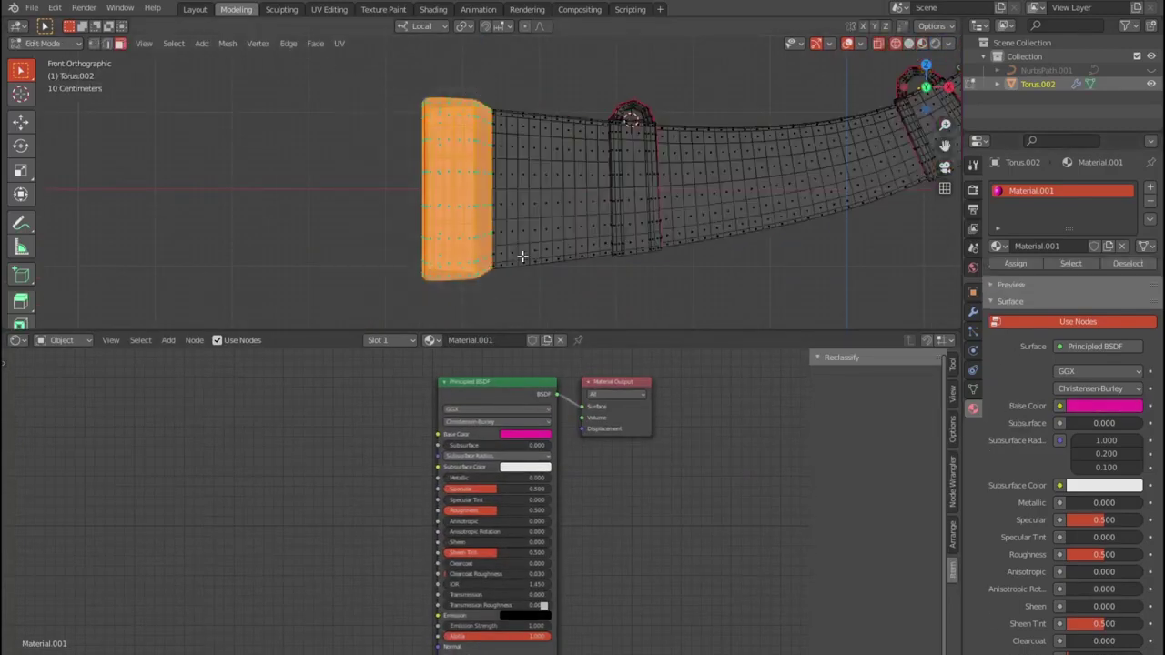
left_click(630, 414)
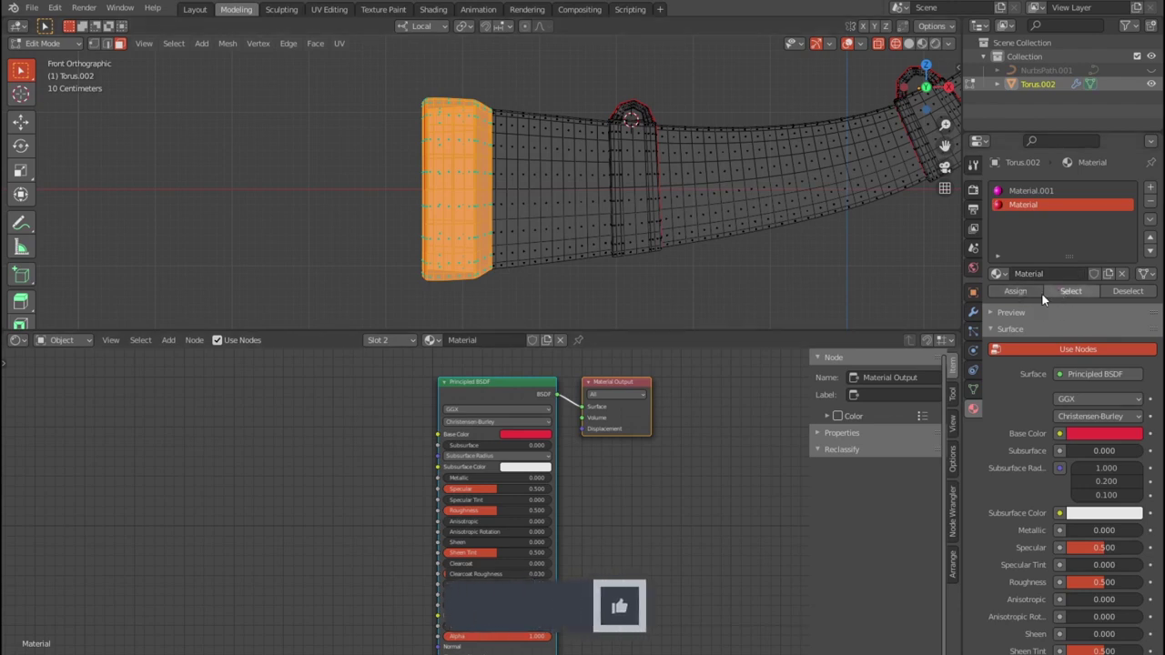
left_click(1040, 292)
key("Tab")
scroll(641, 230, "up", 1)
scroll(684, 226, "up", 1)
scroll(563, 190, "up", 3)
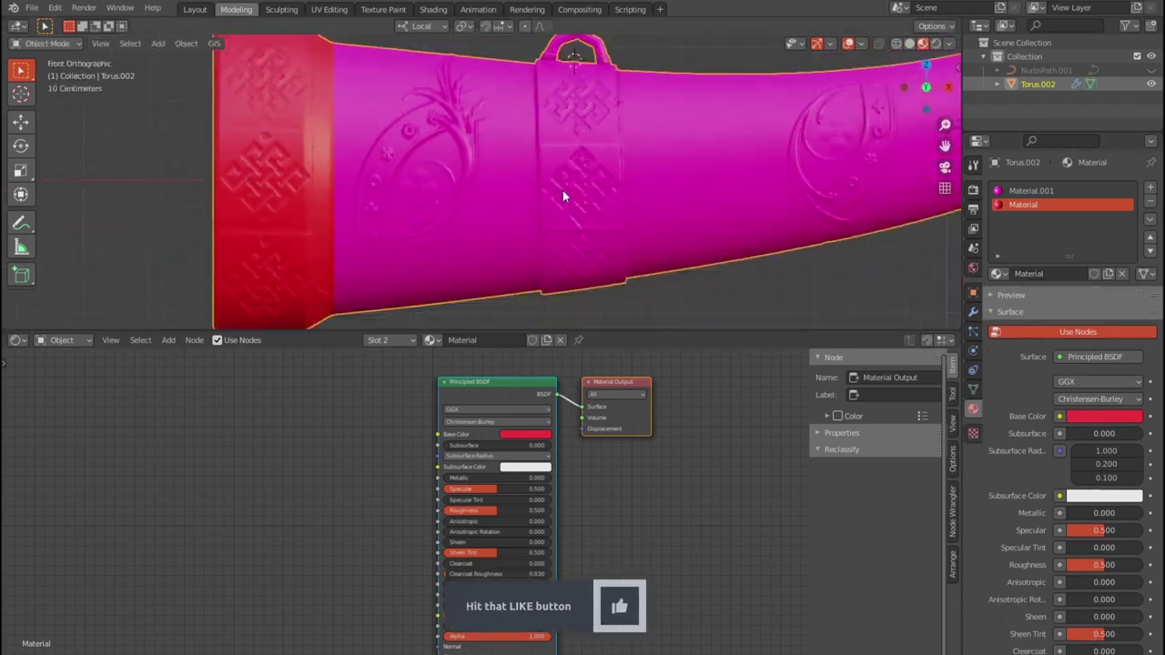
Select the strap band faces and give their new material a yellow colour.
key("Tab")
key("l")
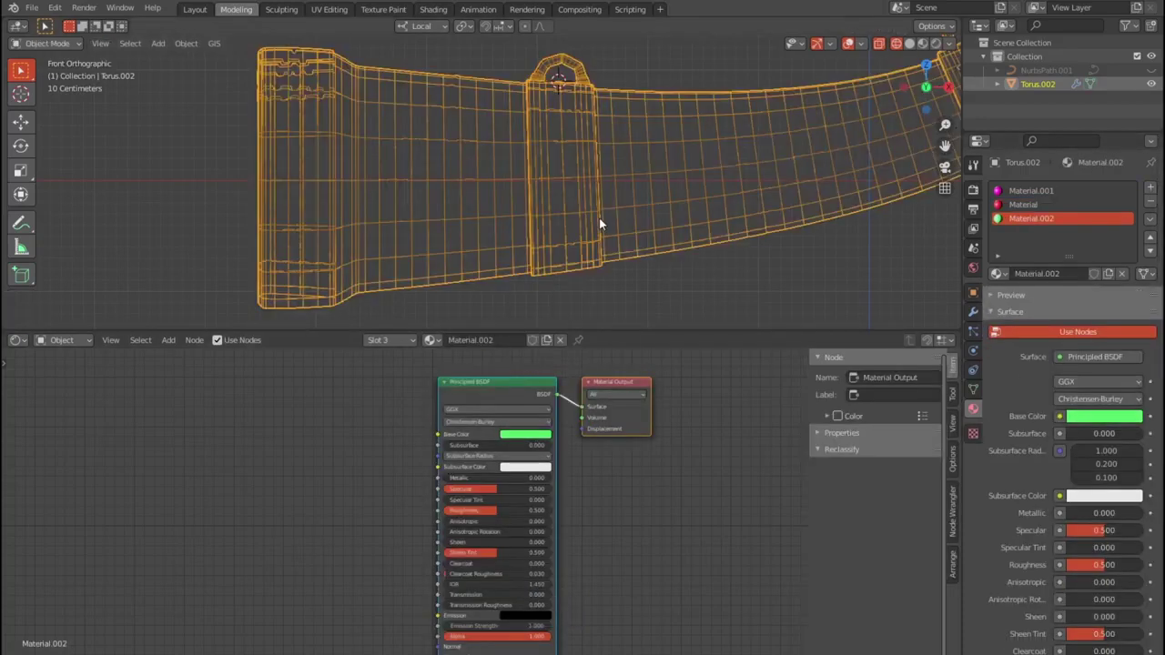
key("shift+z")
left_click_drag(21, 71, 54, 94)
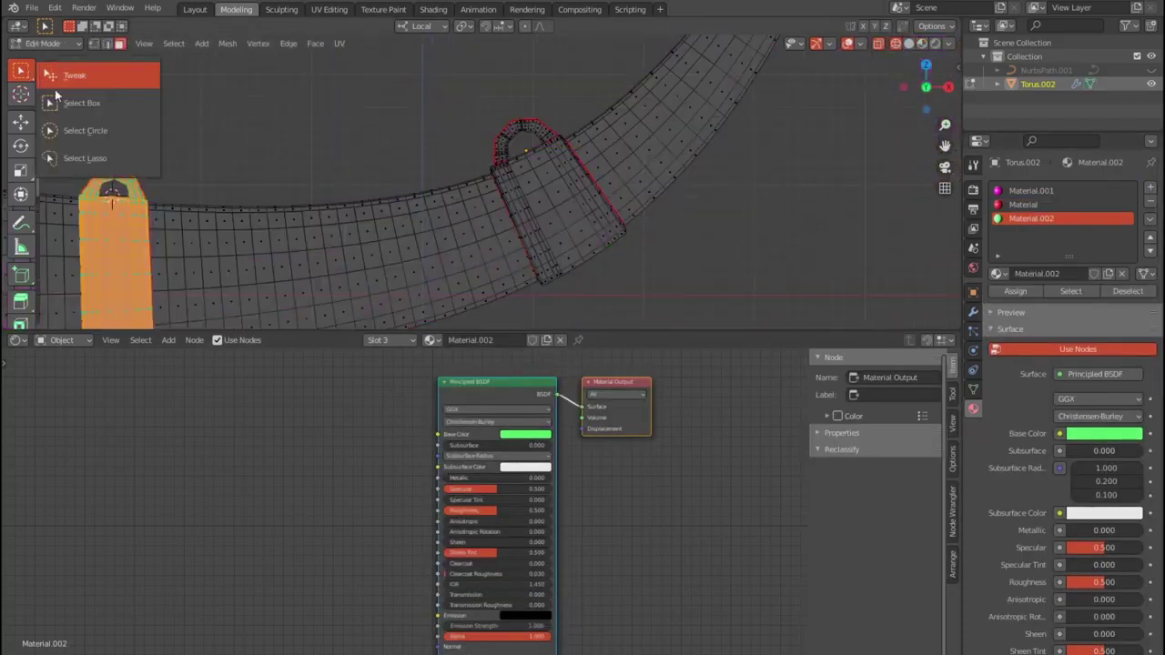
left_click_drag(605, 127, 528, 303)
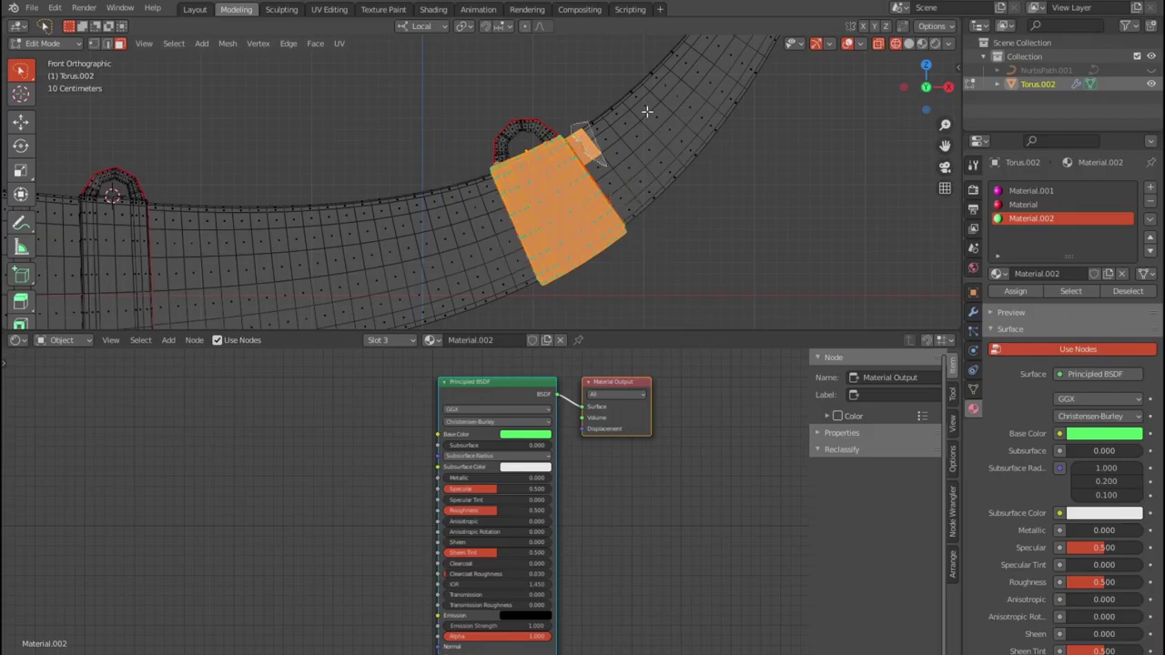
left_click(541, 342)
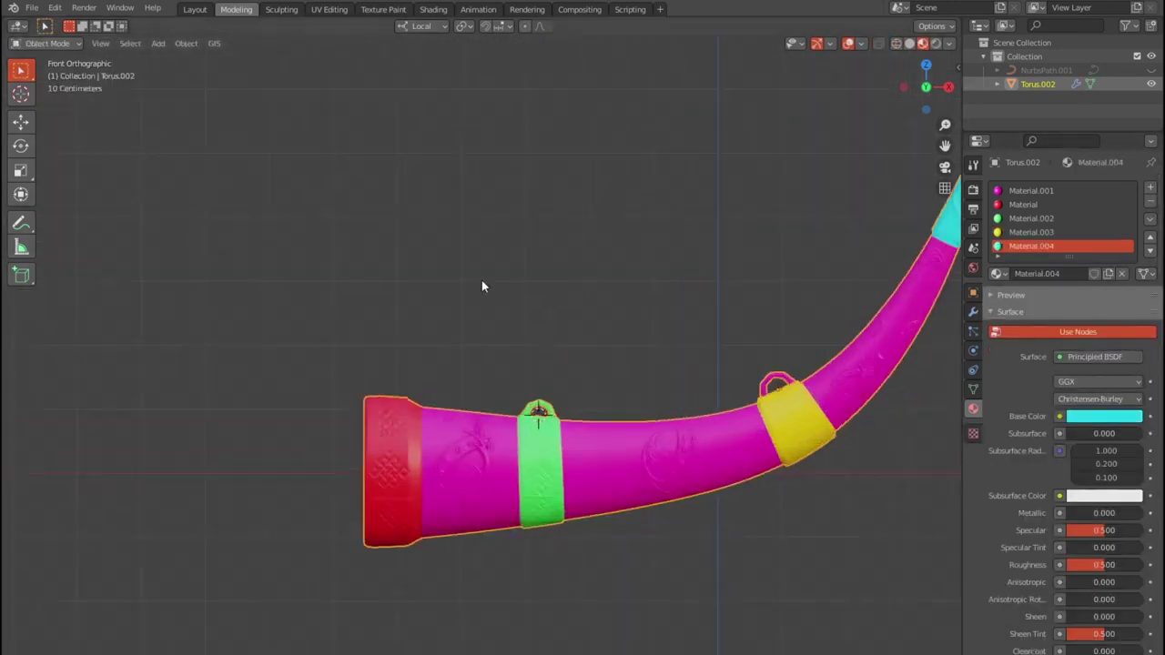
mouse_move(481, 281)
middle_mouse_down()
mouse_move(623, 286)
mouse_move(520, 302)
mouse_move(406, 239)
mouse_move(292, 208)
middle_mouse_up()
Start an FBX export and browse into the horn old folder.
left_click(32, 7)
mouse_move(53, 207)
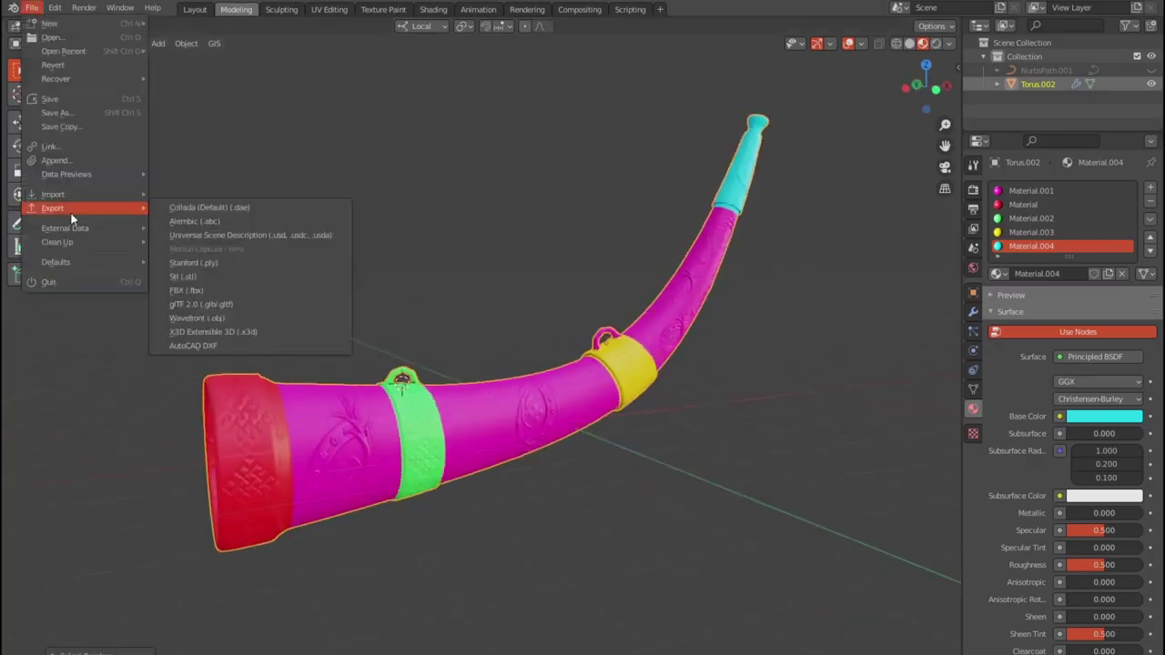
left_click(109, 290)
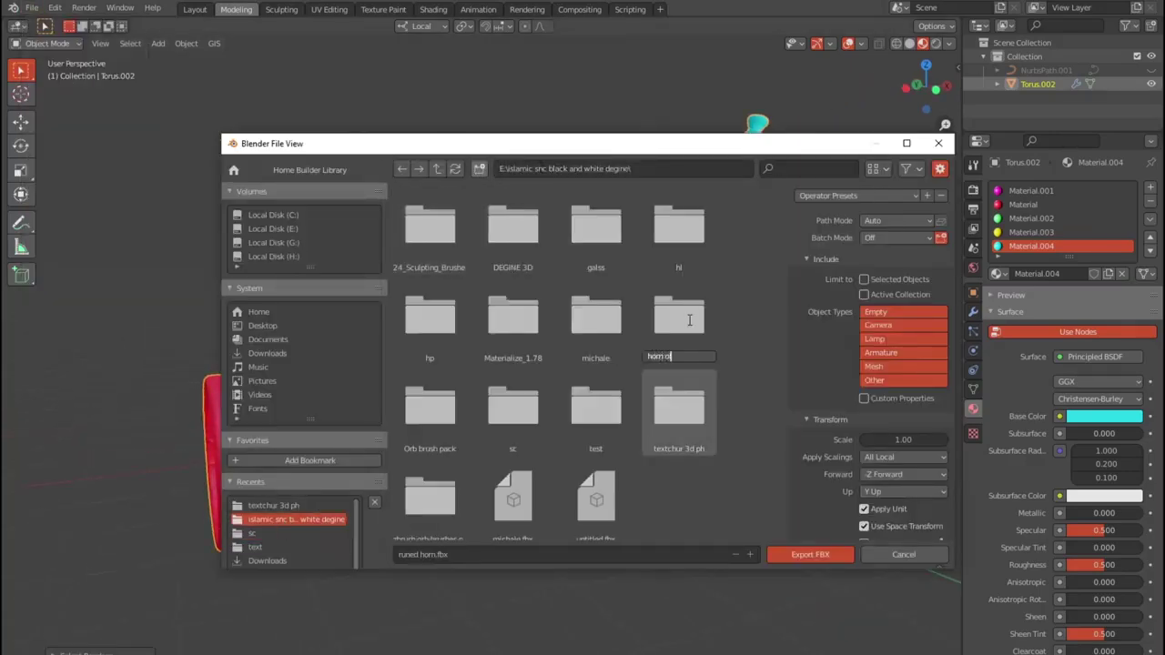
double_click(688, 319)
left_click(284, 519)
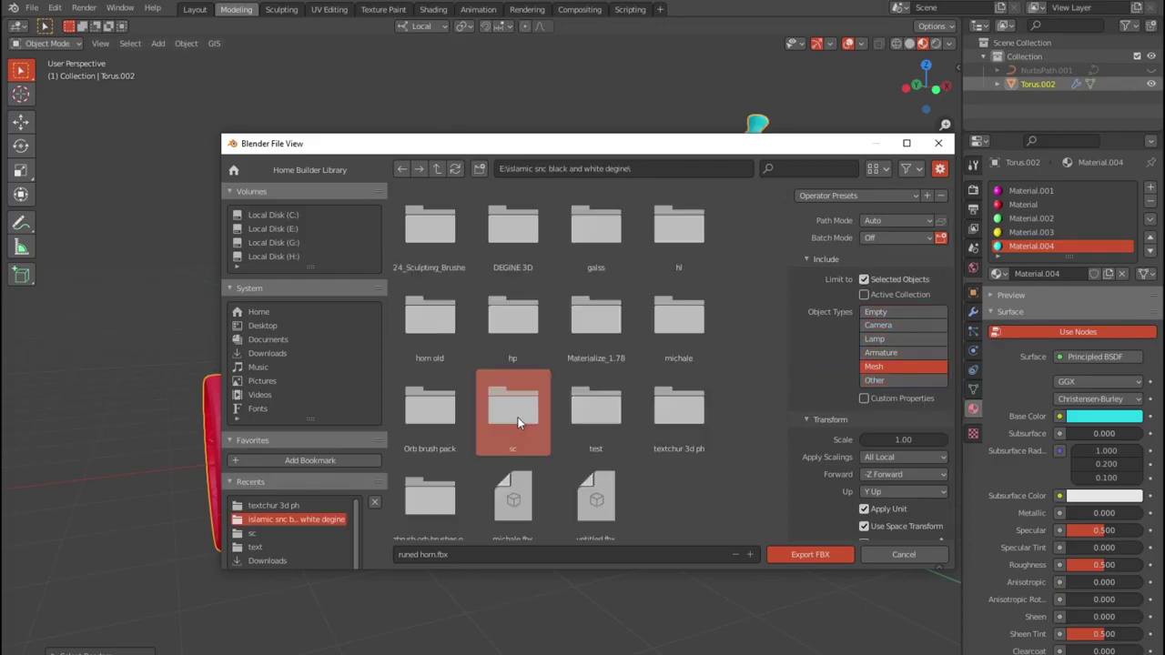
double_click(514, 409)
scroll(917, 475, "down", 2)
scroll(843, 441, "up", 2)
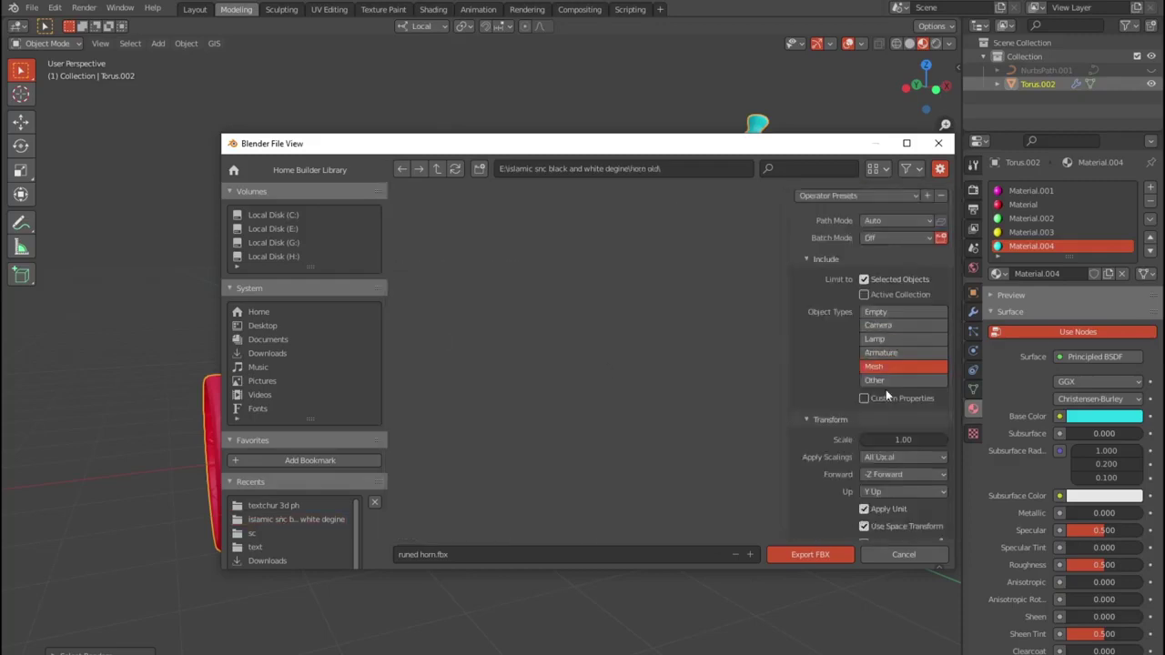
scroll(932, 441, "down", 2)
scroll(931, 440, "down", 1)
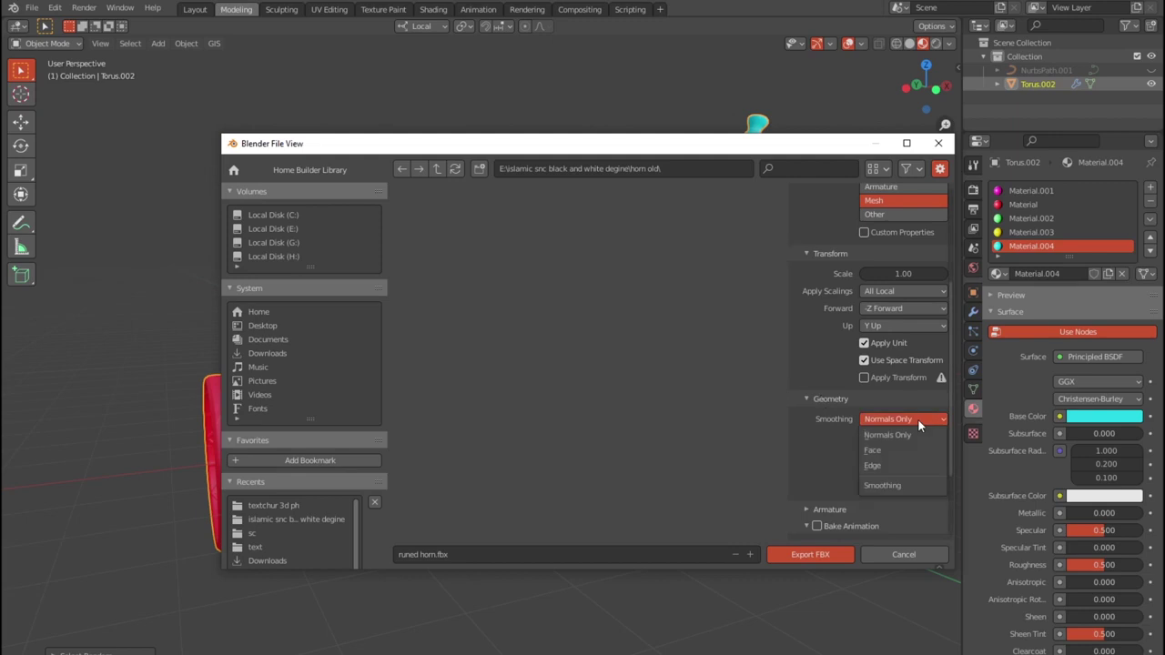
scroll(802, 457, "down", 3)
key("Return")
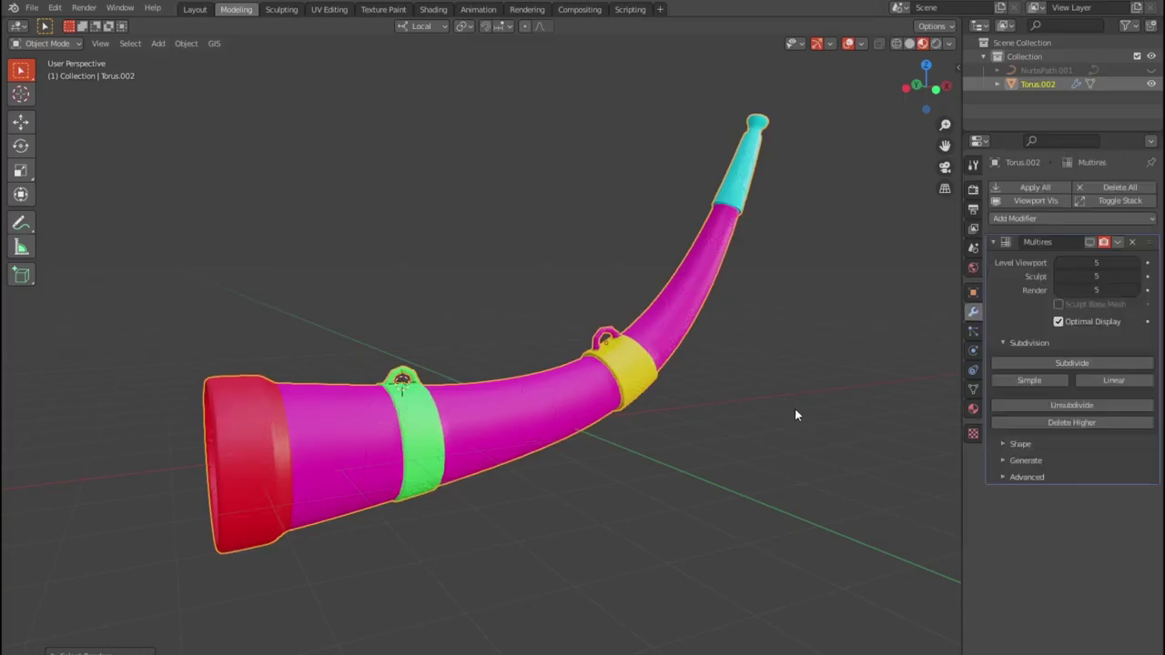
Name the file lp and export the horn as lp.fbx.
type("lp")
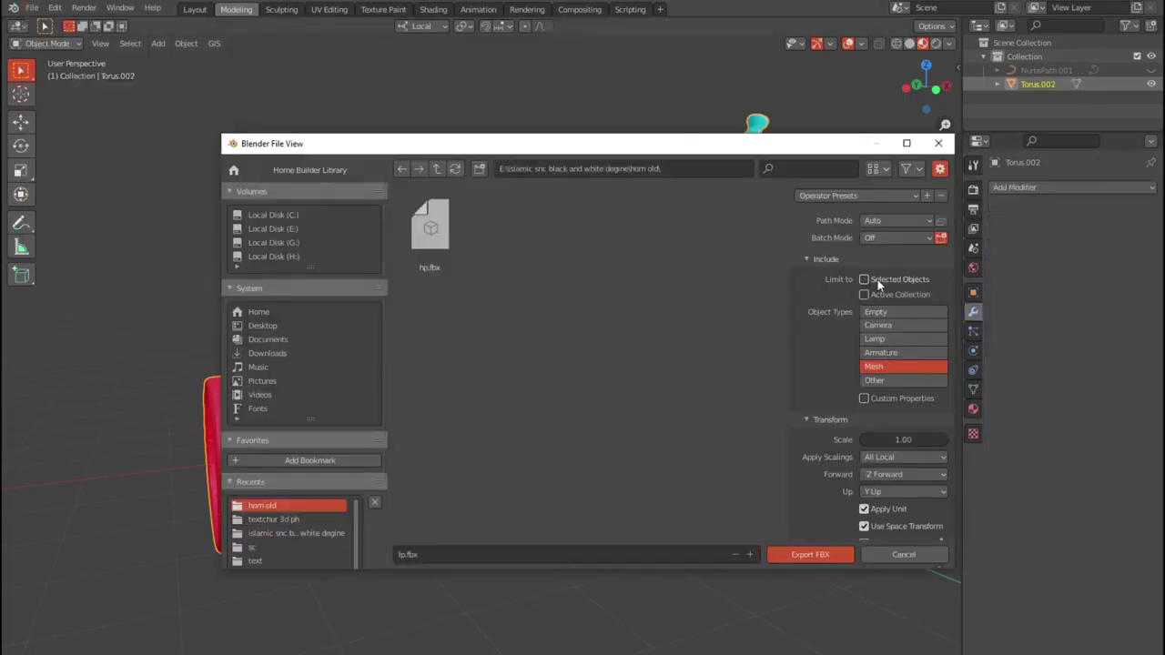
scroll(878, 285, "down", 2)
left_click(809, 555)
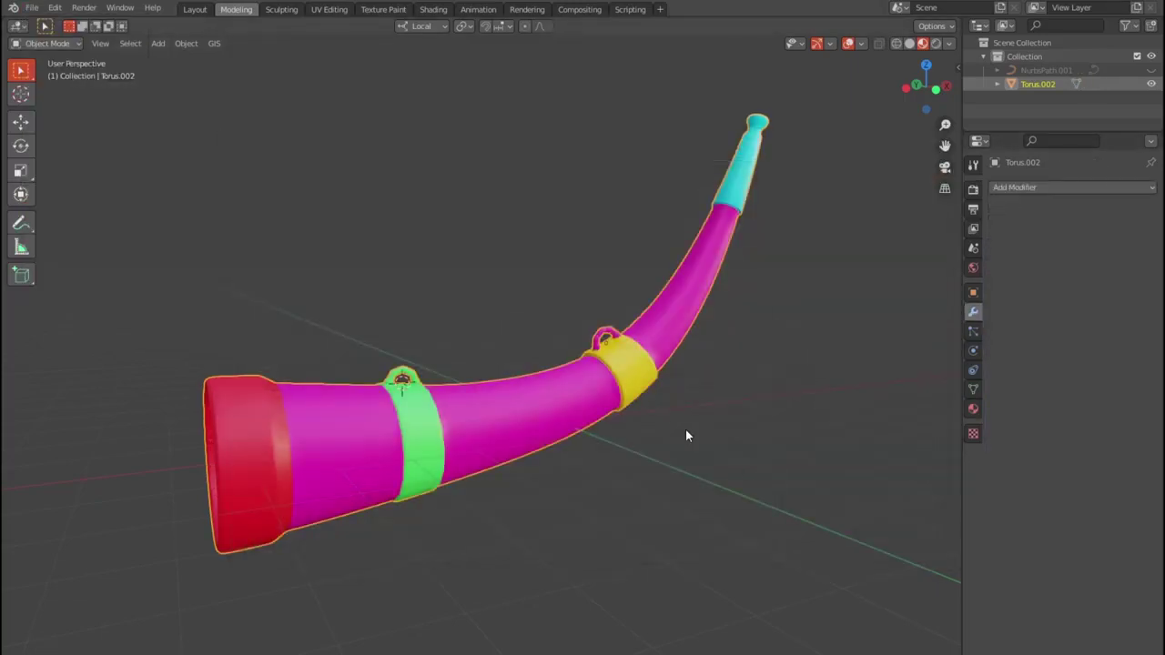
Launch Substance Painter and minimise Blender and the other open windows.
key("super")
type("s")
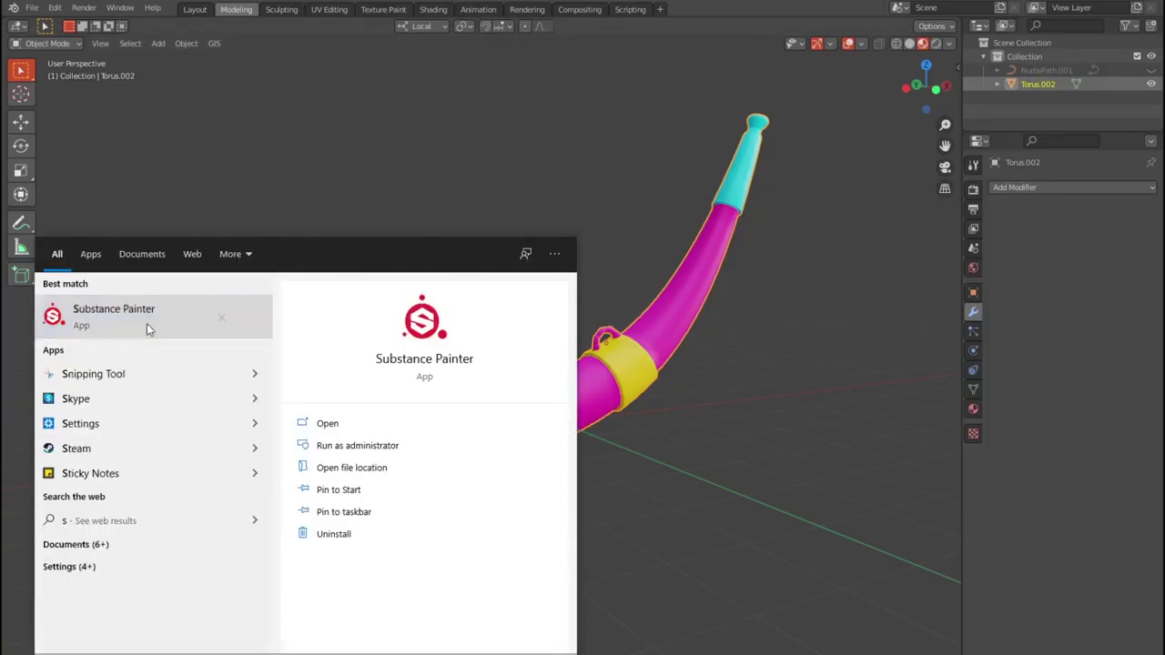
left_click(147, 323)
middle_click_drag(672, 416, 879, 318)
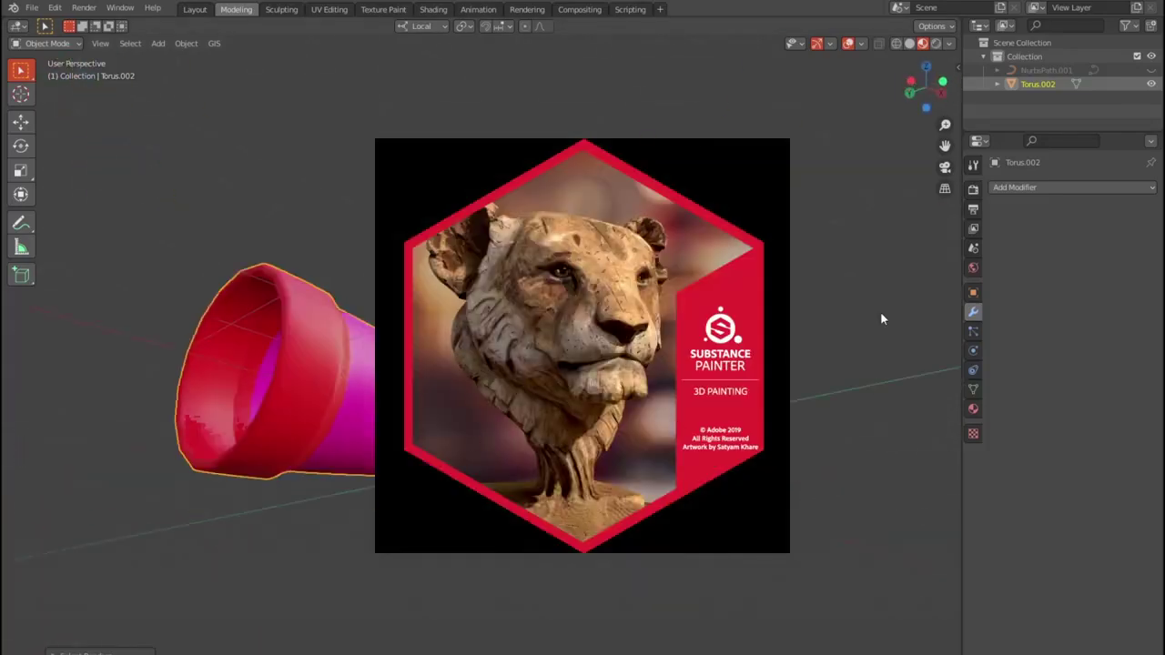
left_click(1142, 3)
key("super+Down")
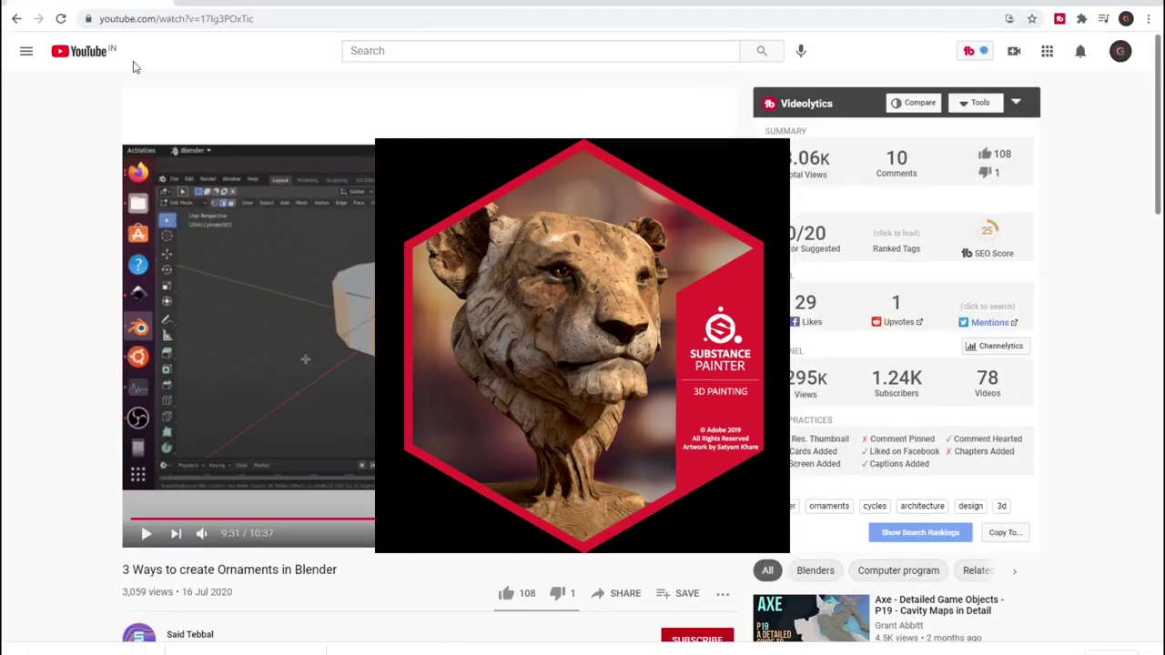
key("super+Down")
key("super+Down")
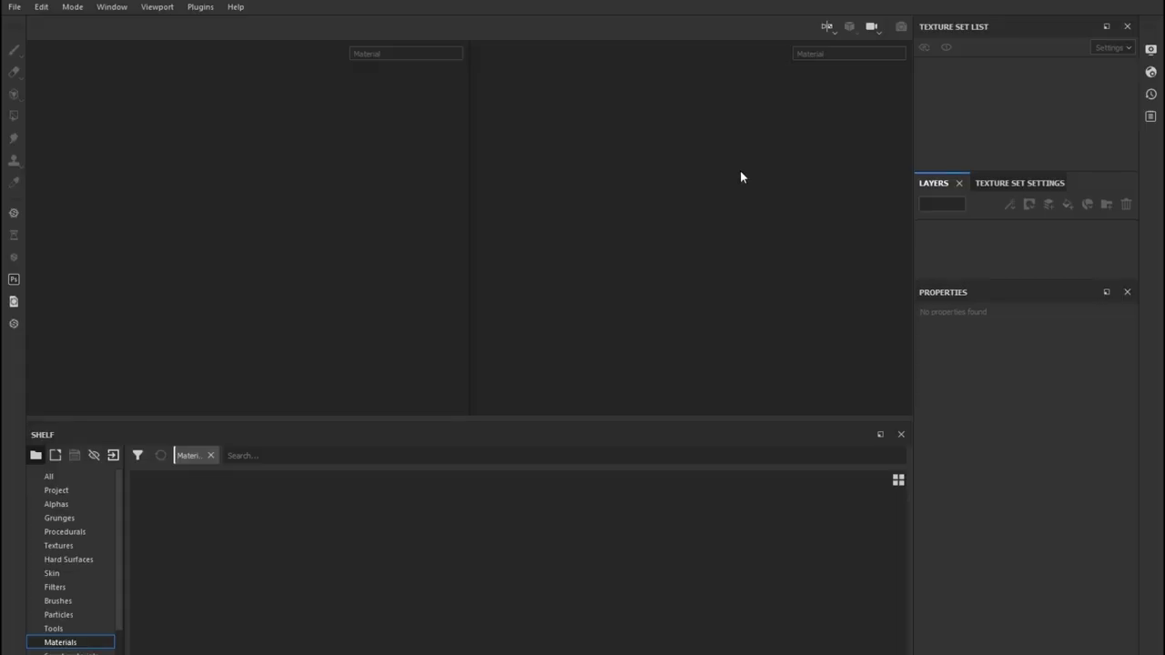
Create a new Substance Painter project from the horn mesh in the hl folder.
key("ctrl+n")
left_click(728, 193)
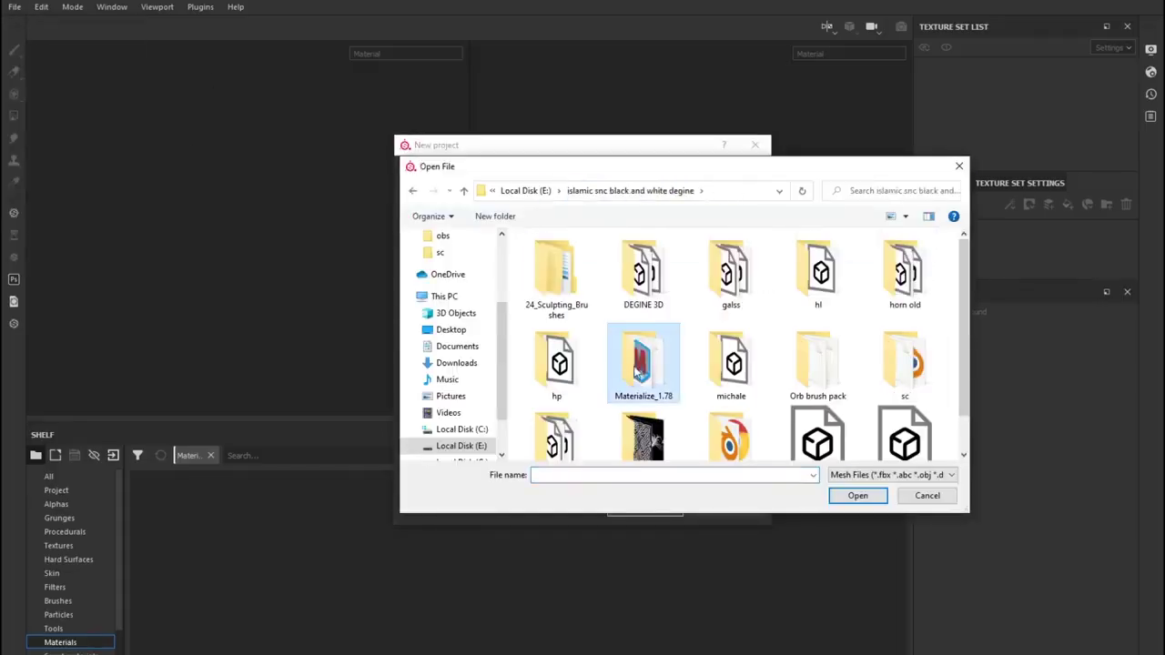
double_click(817, 273)
double_click(546, 270)
left_click(642, 369)
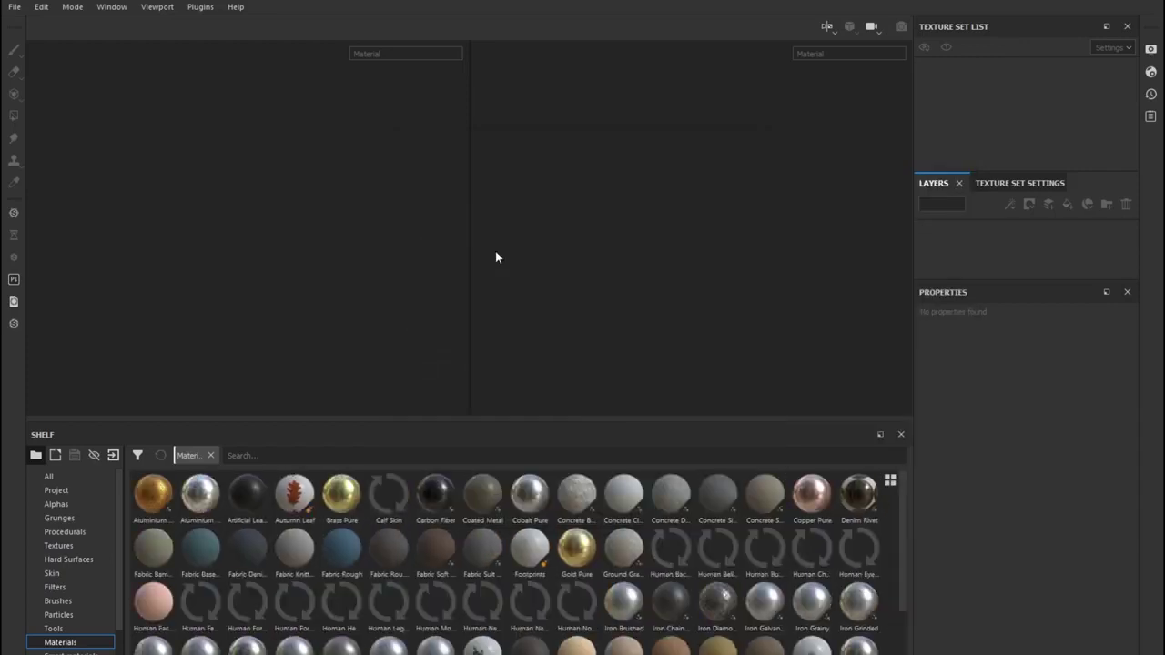
Open Texture Set Settings and bring up the Bake Mesh Maps settings.
left_click(826, 27)
left_click_drag(522, 231, 231, 320, "alt")
left_click(1000, 183)
scroll(1098, 265, "down", 5)
left_click(1084, 198)
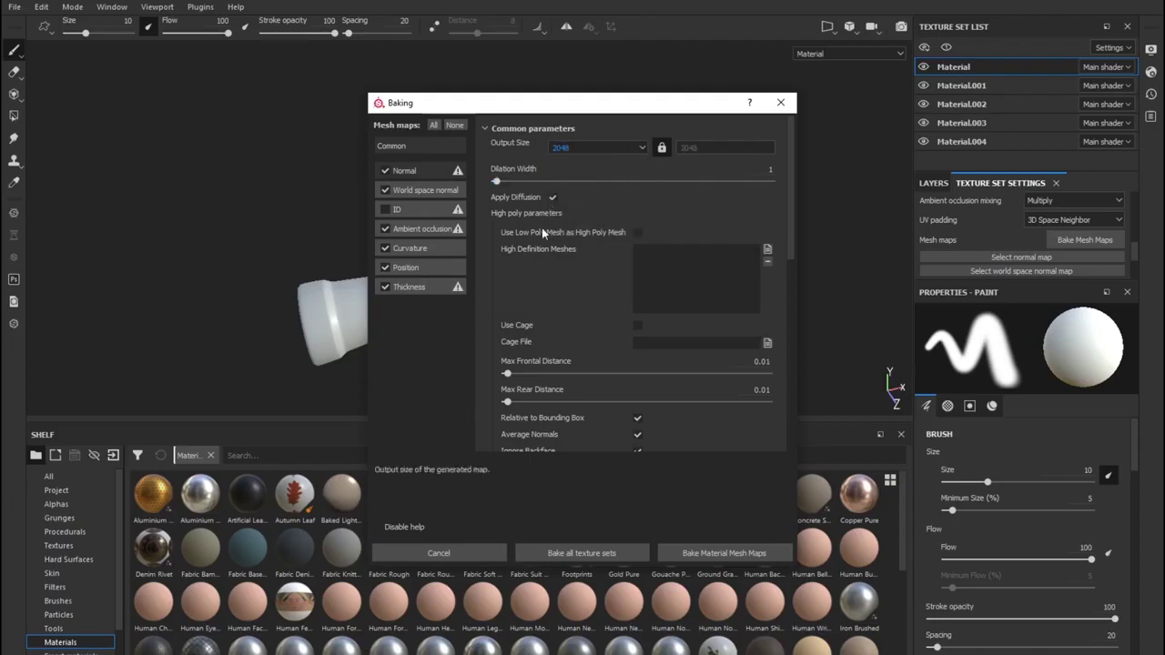
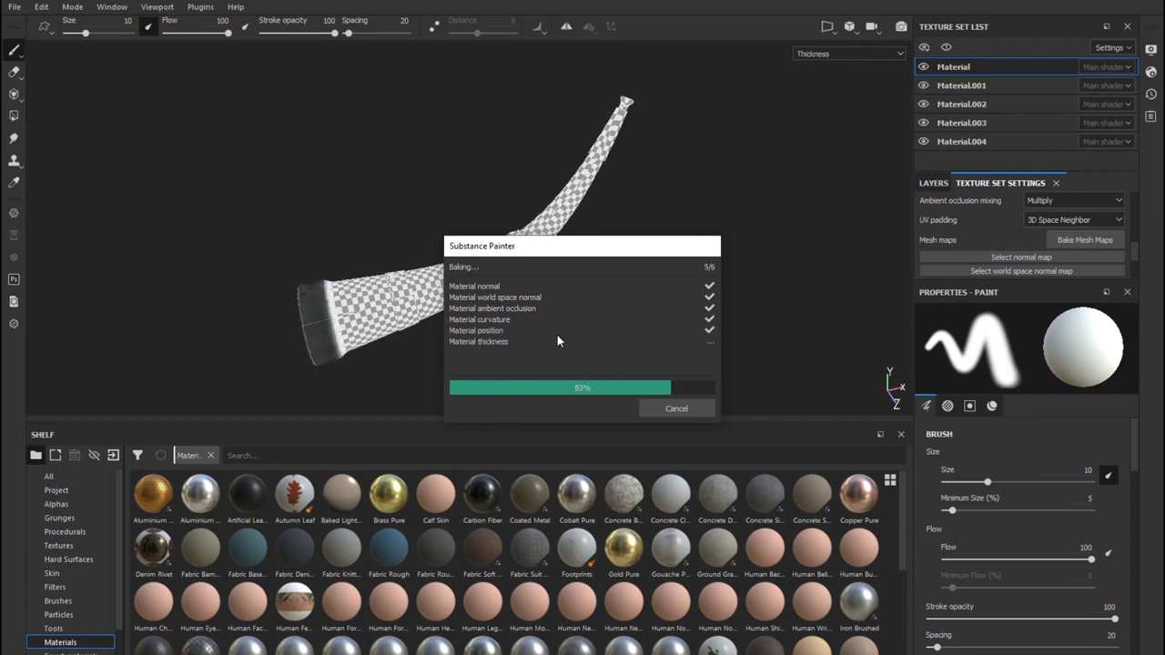
Create a new project from the high-poly horn mesh, loading texture sets Material through Material.004.
left_click(673, 408)
mouse_move(673, 408)
left_mouse_down("alt")
mouse_move(858, 247)
mouse_move(481, 267)
mouse_move(581, 331)
mouse_move(546, 319)
mouse_move(608, 294)
mouse_move(346, 179)
left_mouse_up("alt")
key("ctrl+n")
left_click(639, 370)
left_click(616, 356)
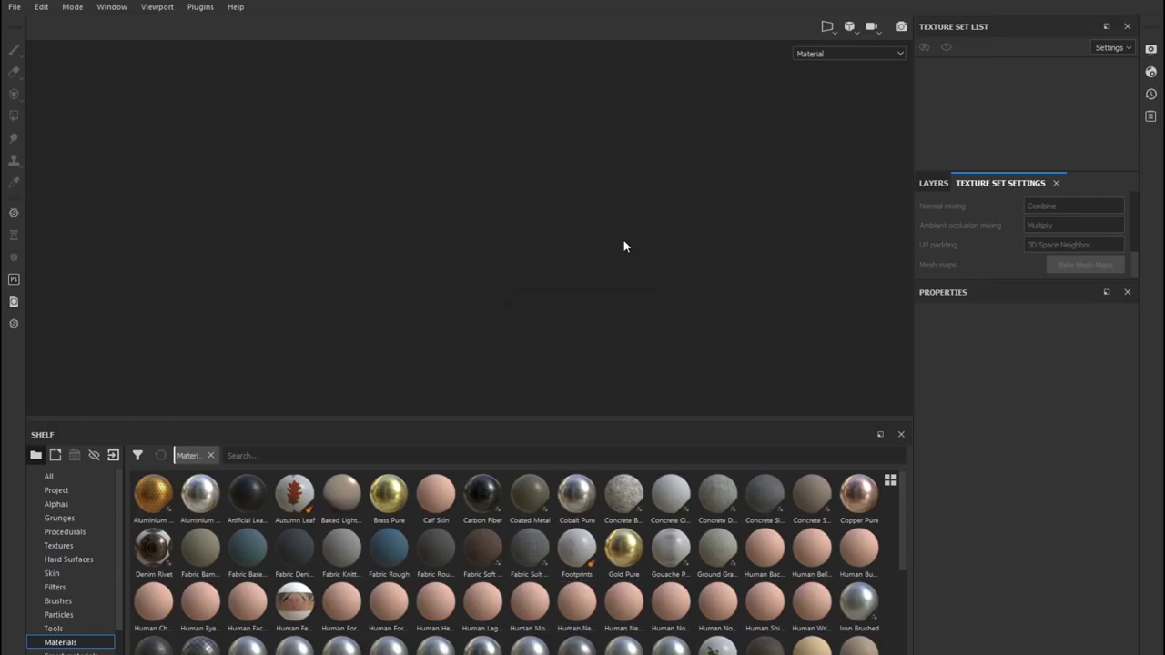
mouse_move(367, 198)
left_mouse_down("alt")
mouse_move(735, 162)
mouse_move(492, 200)
left_mouse_up("alt")
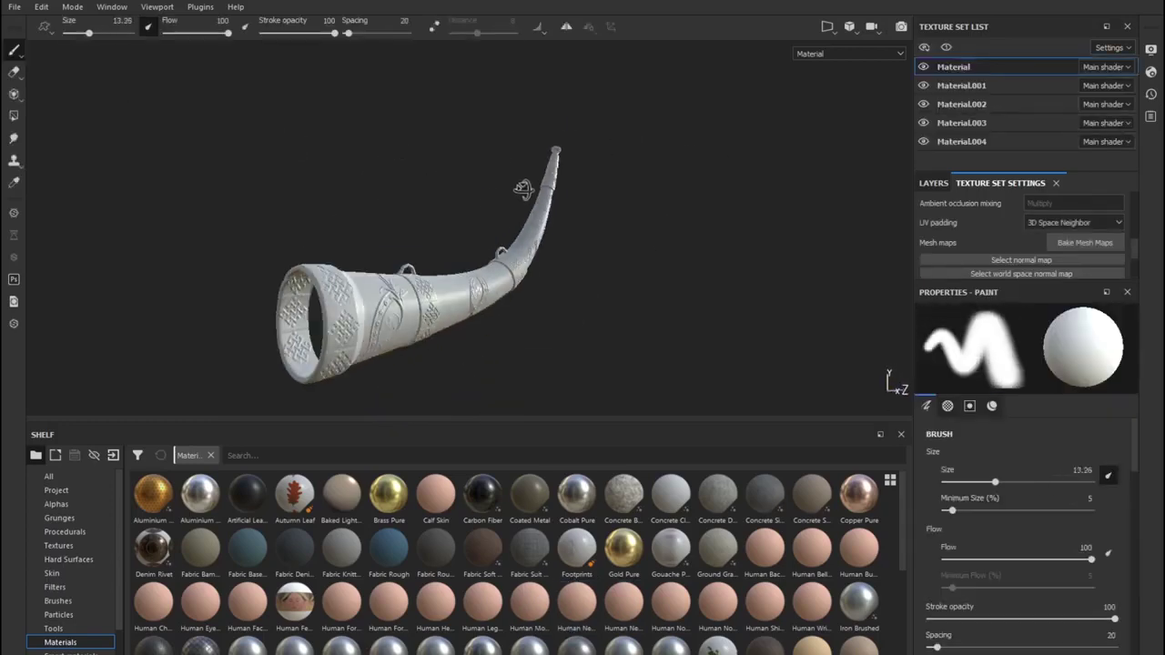
Apply the Leather Fine Aged smart material to the Material texture set at the horn's mouth.
right_click_drag(492, 200, 492, 240, "alt")
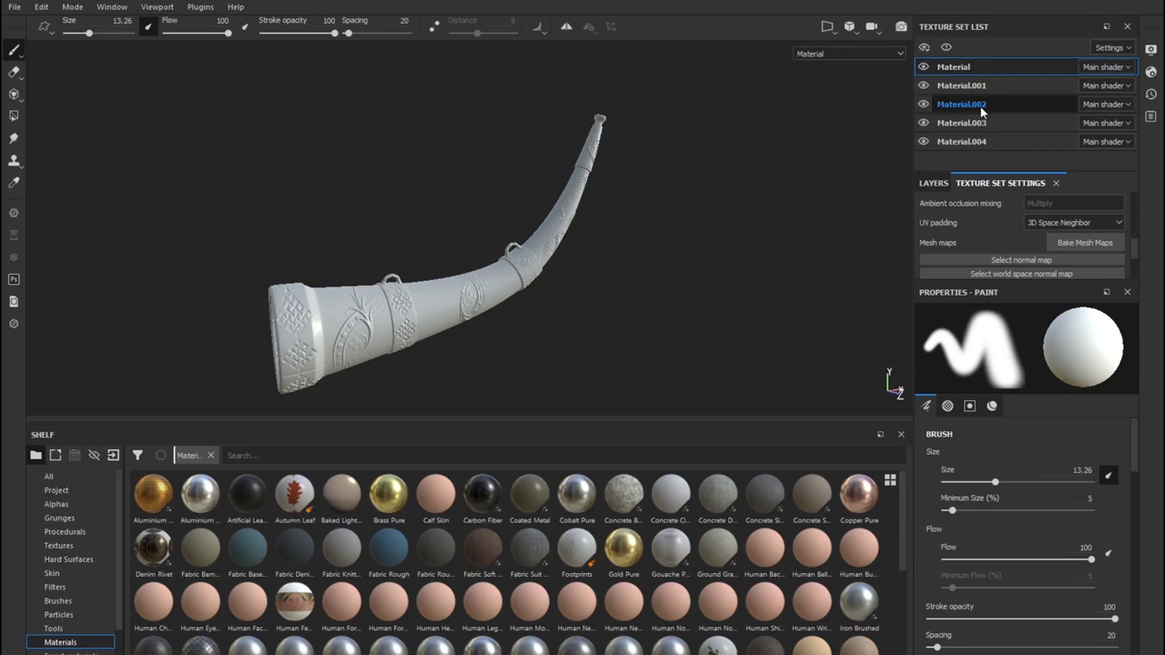
left_click(933, 183)
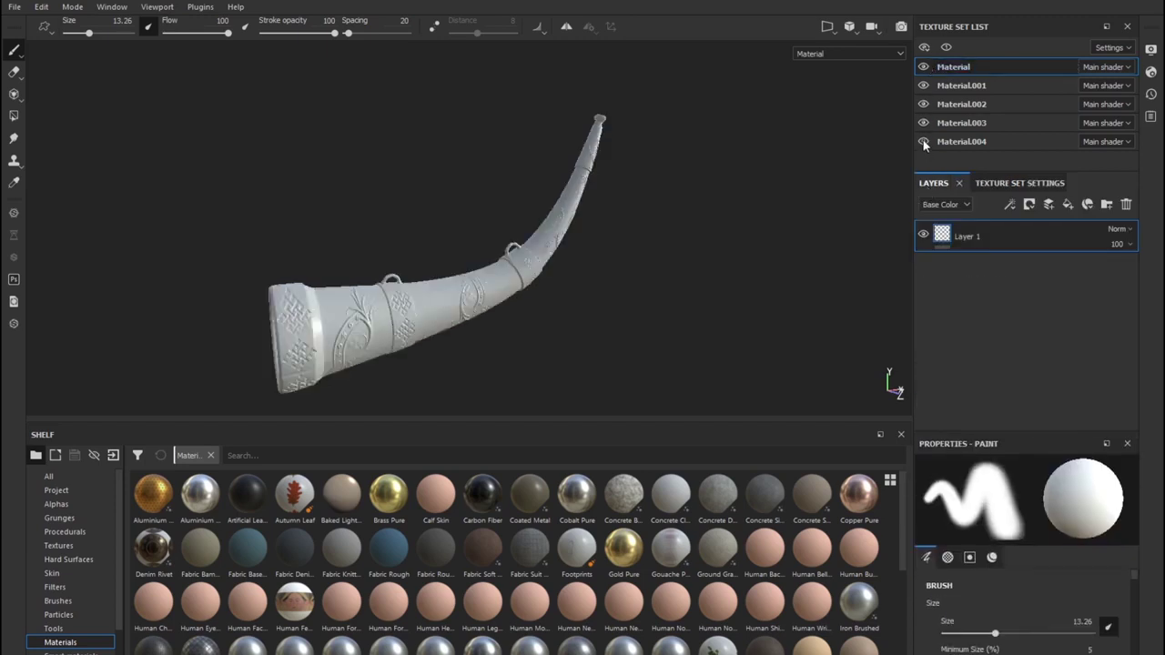
left_click(952, 66)
scroll(95, 601, "down", 1)
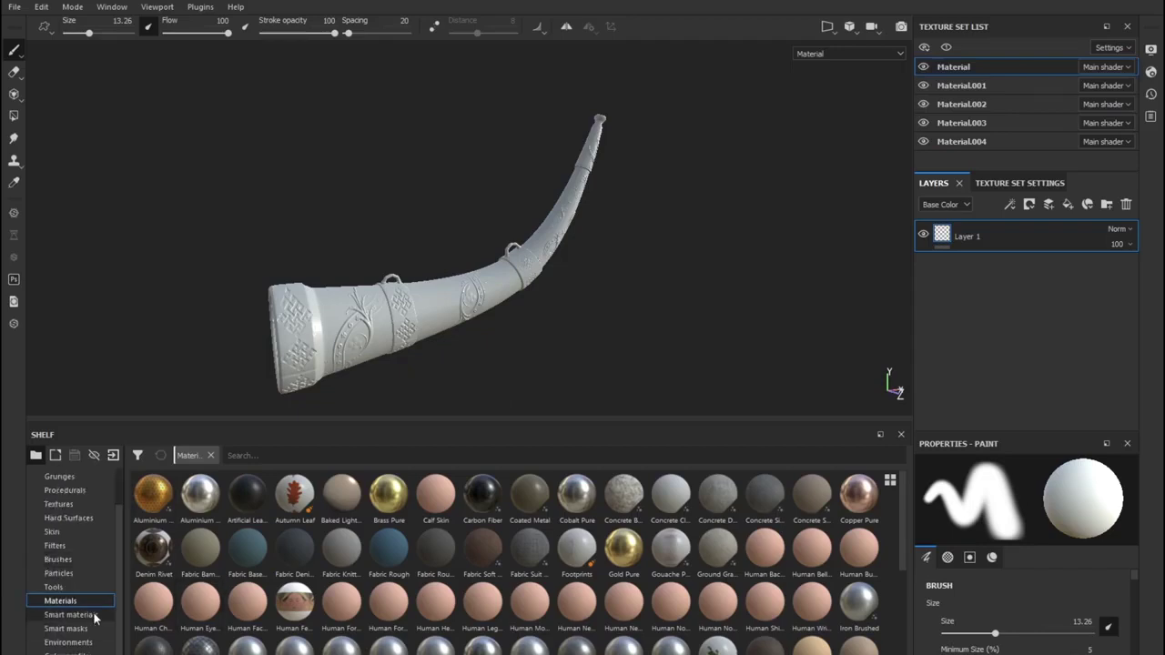
key("Down")
scroll(444, 582, "down", 1)
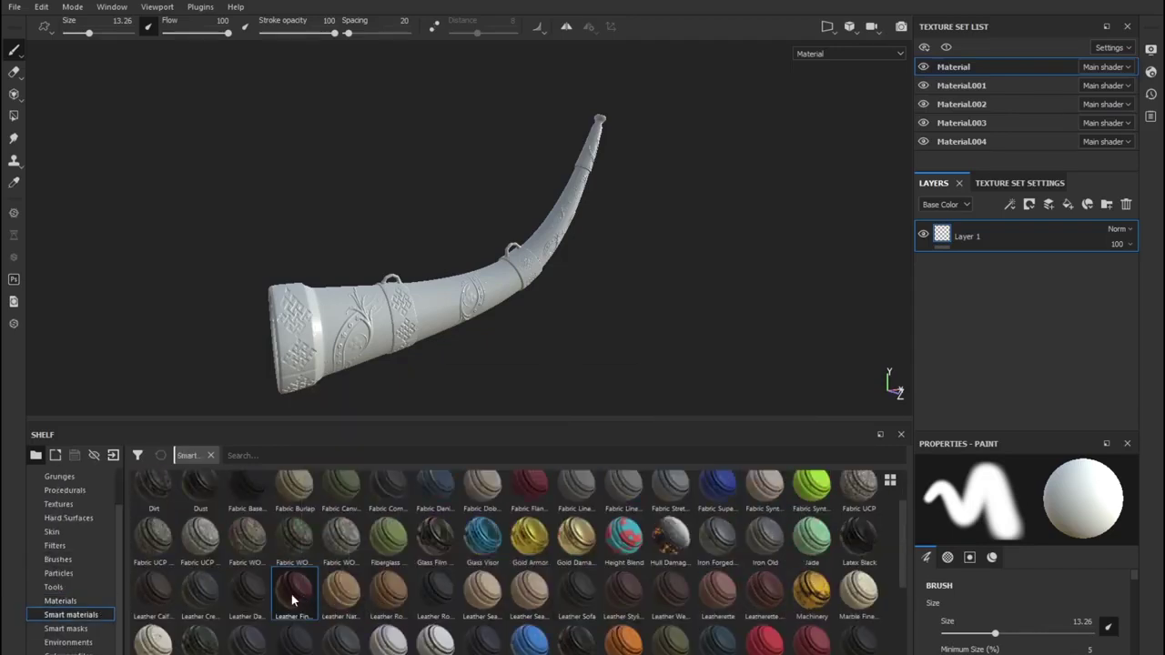
left_click_drag(293, 591, 997, 245)
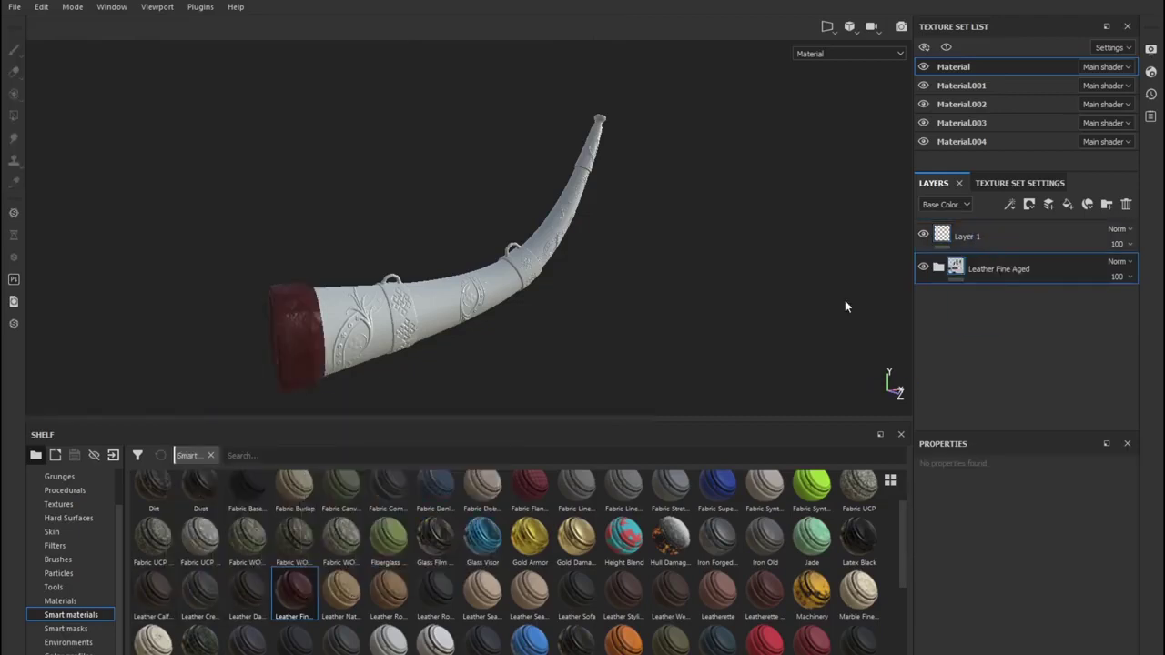
scroll(468, 283, "up", 3)
left_click_drag(435, 283, 442, 326, "alt")
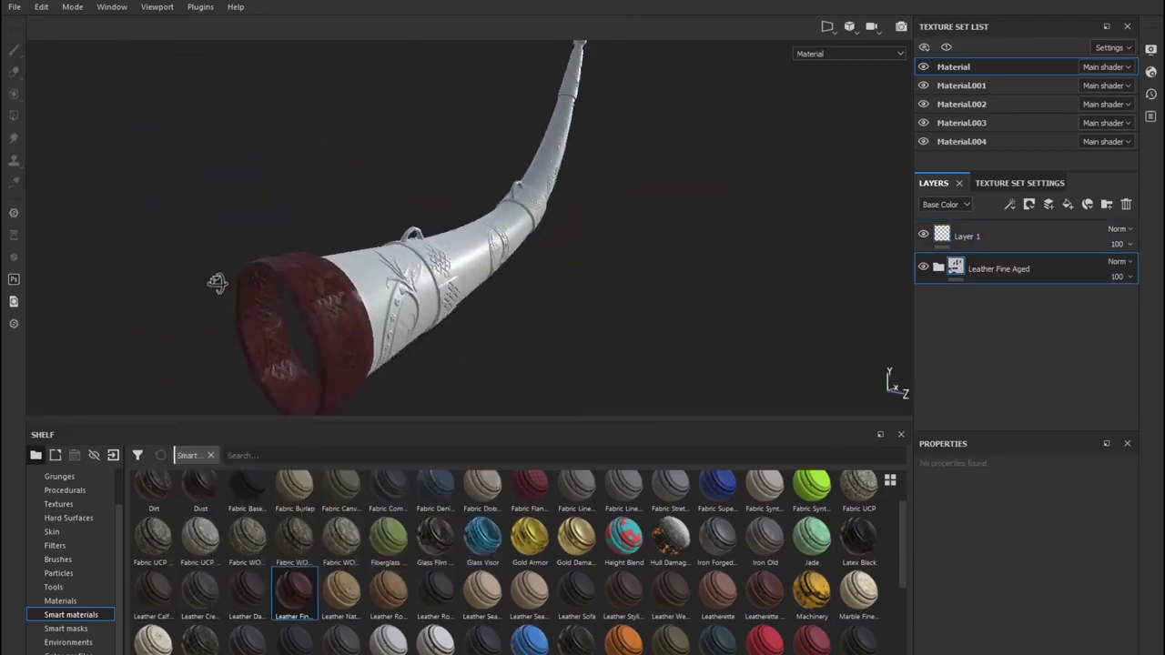
Apply the Leather Rough smart material to the horn body in Material.001.
left_click(989, 85)
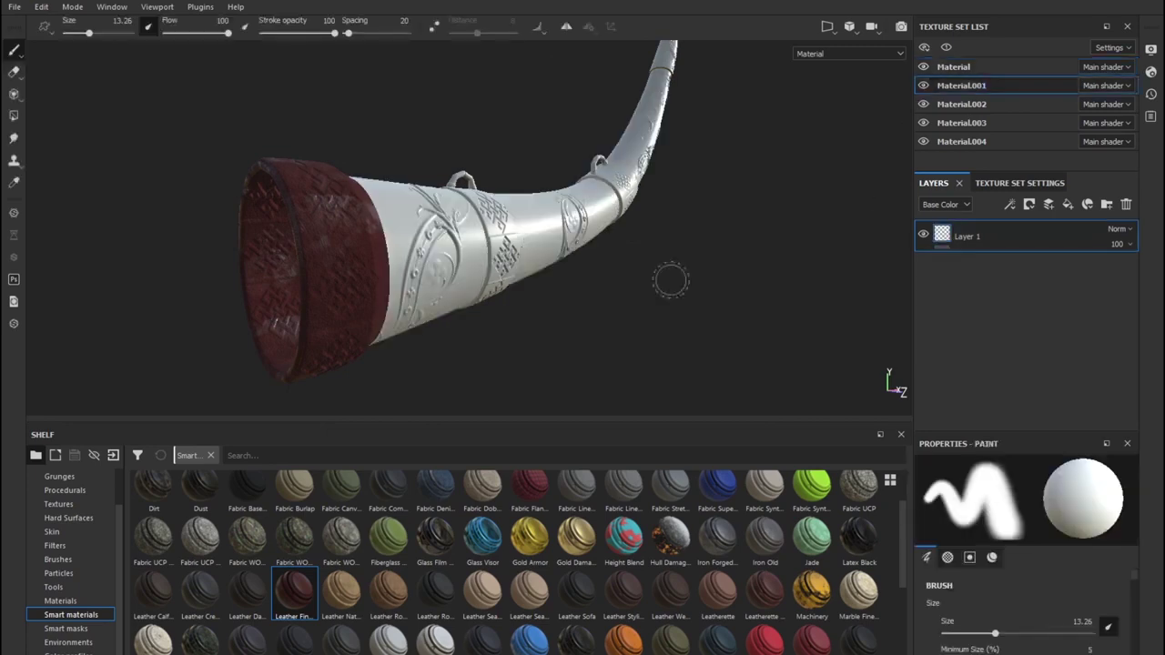
left_click_drag(388, 592, 952, 299)
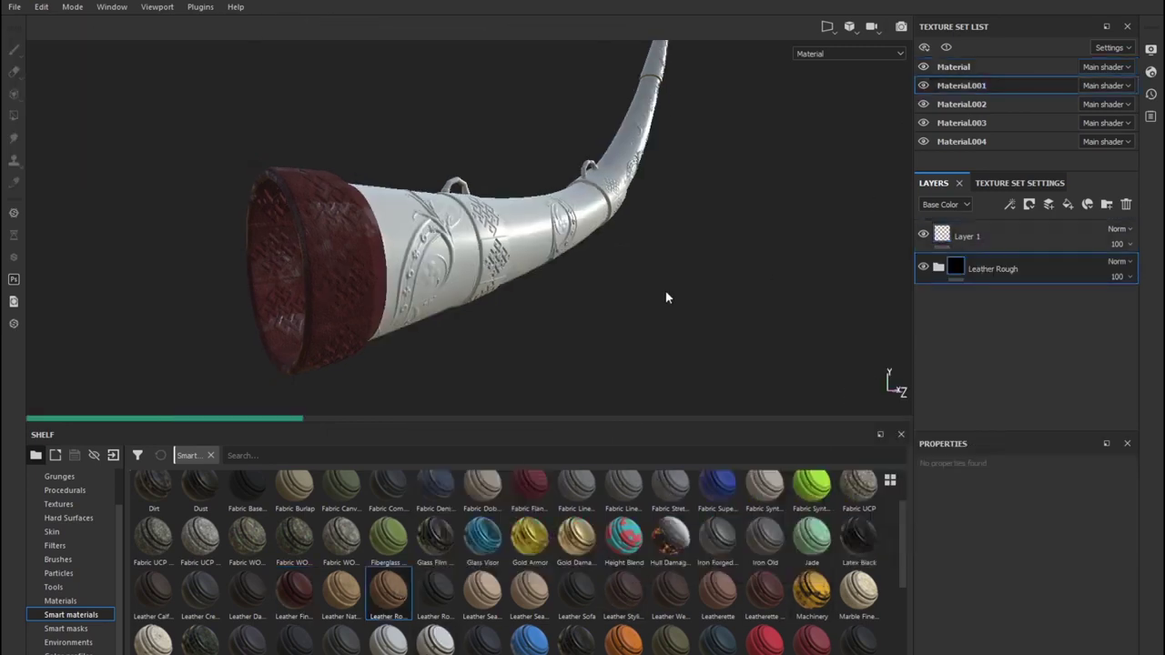
scroll(611, 255, "down", 2)
key("1")
left_click_drag(611, 256, 655, 242, "alt")
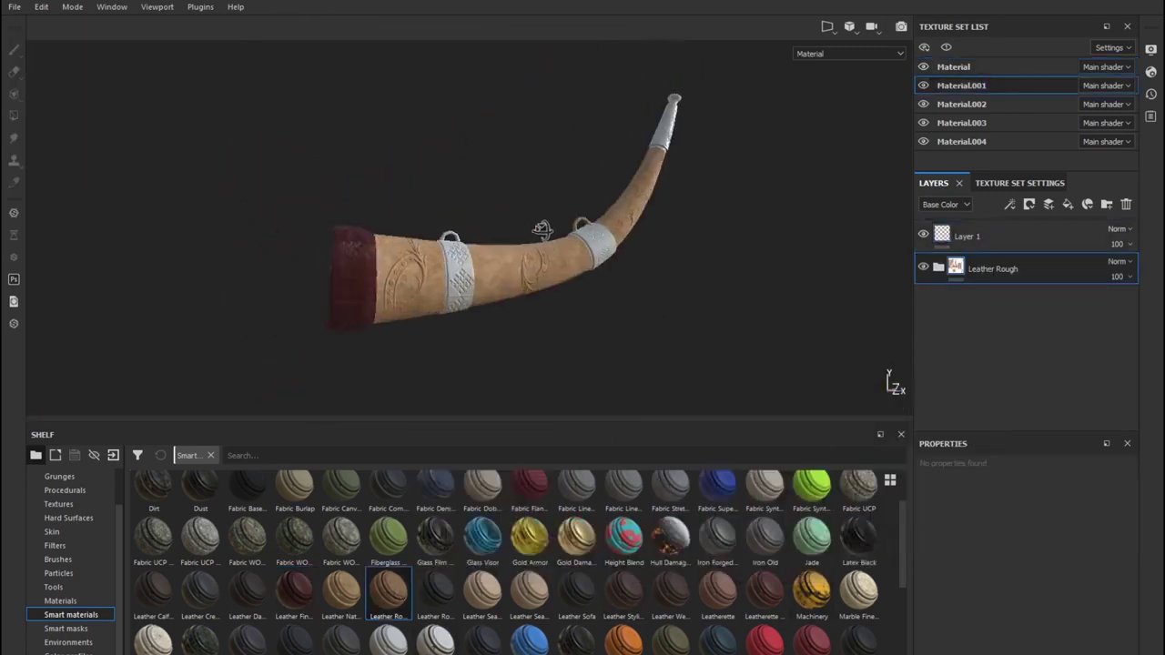
Apply Leatherette Damaged to the bands in Material.002 and Leatherette to the next part.
left_click(960, 103)
left_click_drag(765, 591, 983, 258)
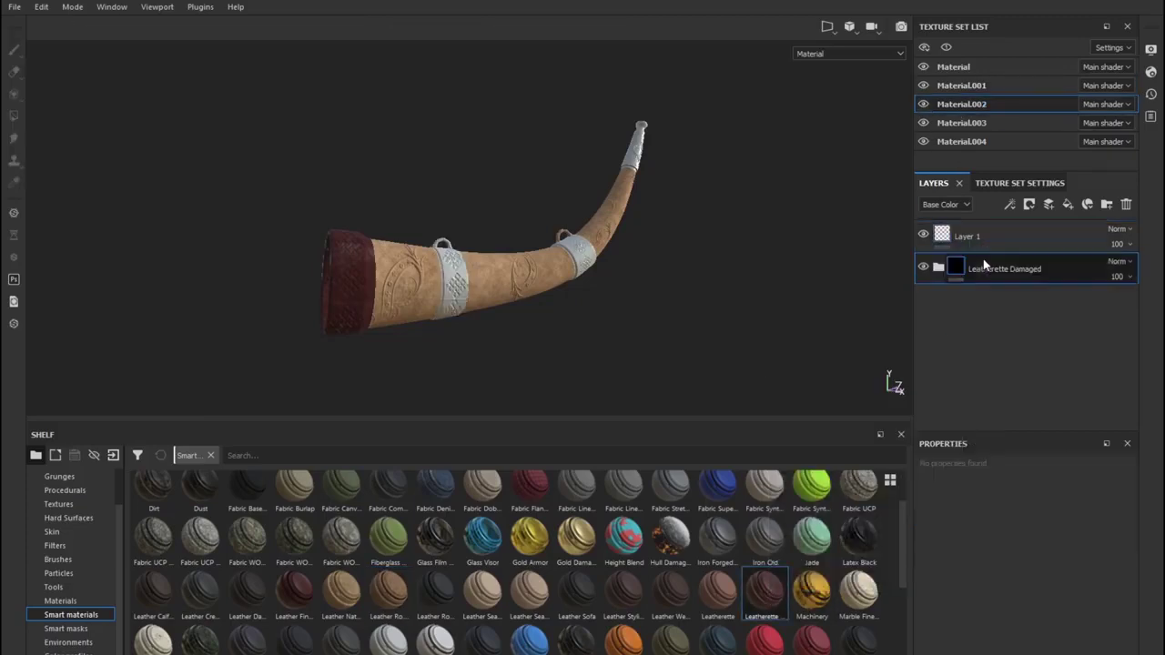
scroll(505, 320, "up", 3)
scroll(507, 327, "down", 3)
left_click(961, 141)
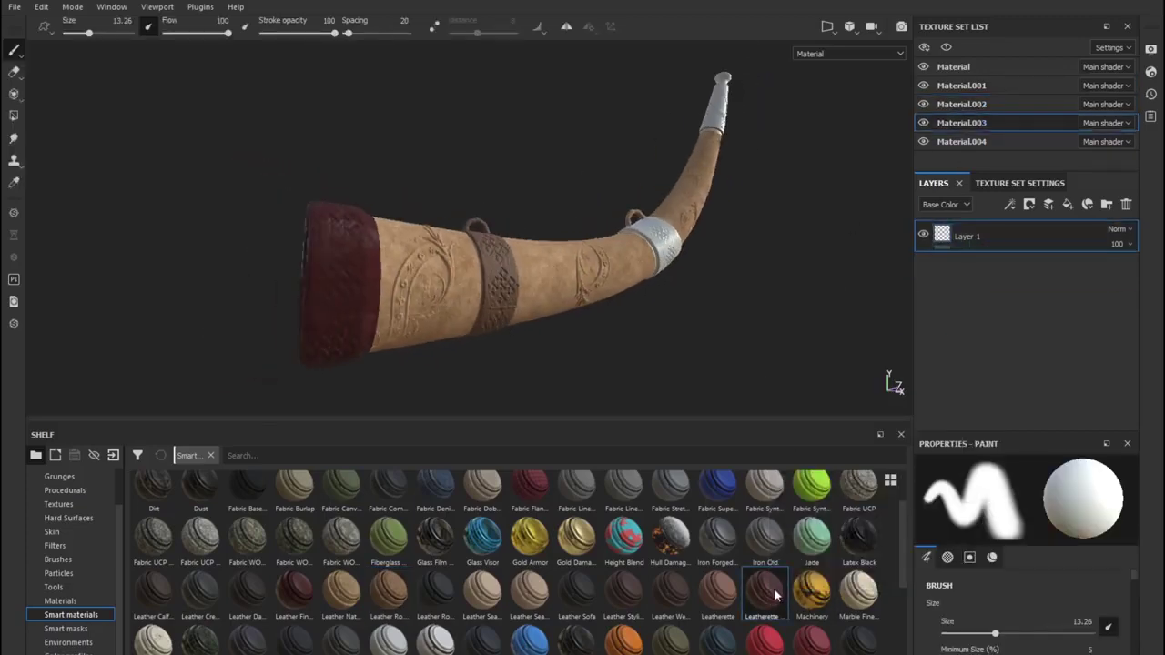
left_click_drag(765, 592, 1001, 255)
Apply the Copper Worn smart material to the mouth rim in the Material texture set.
left_click(952, 67)
scroll(437, 549, "up", 1)
left_click_drag(670, 496, 997, 264)
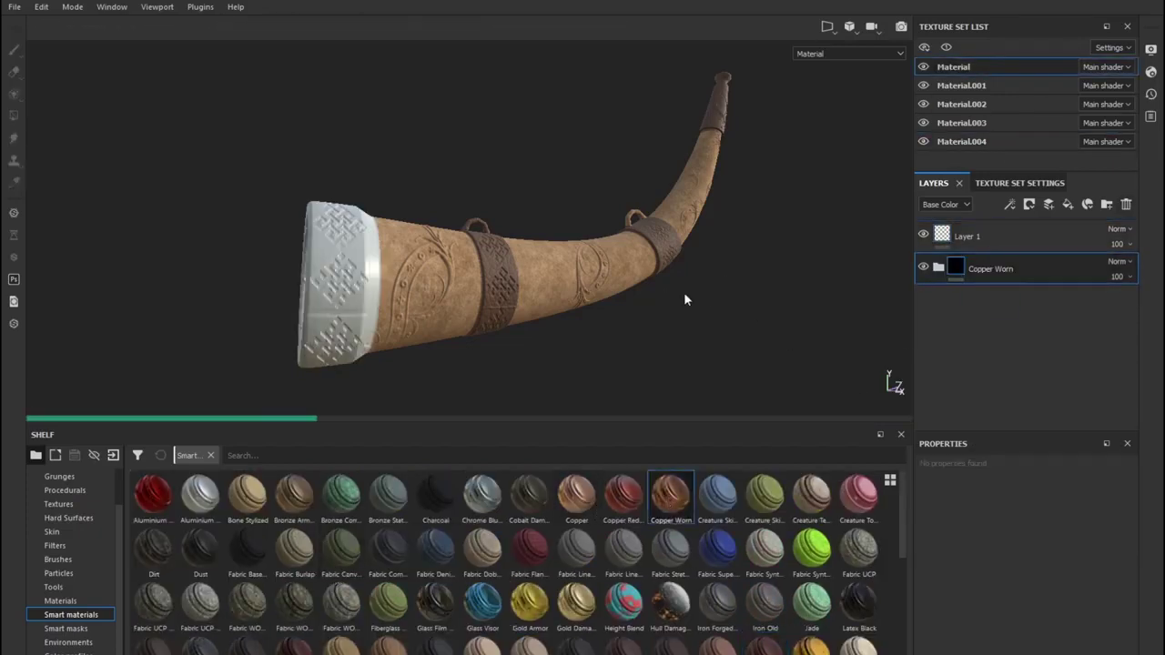
mouse_move(629, 340)
left_mouse_down("alt")
mouse_move(136, 194)
mouse_move(541, 265)
left_mouse_up("alt")
scroll(540, 264, "up", 3)
scroll(541, 265, "up", 2)
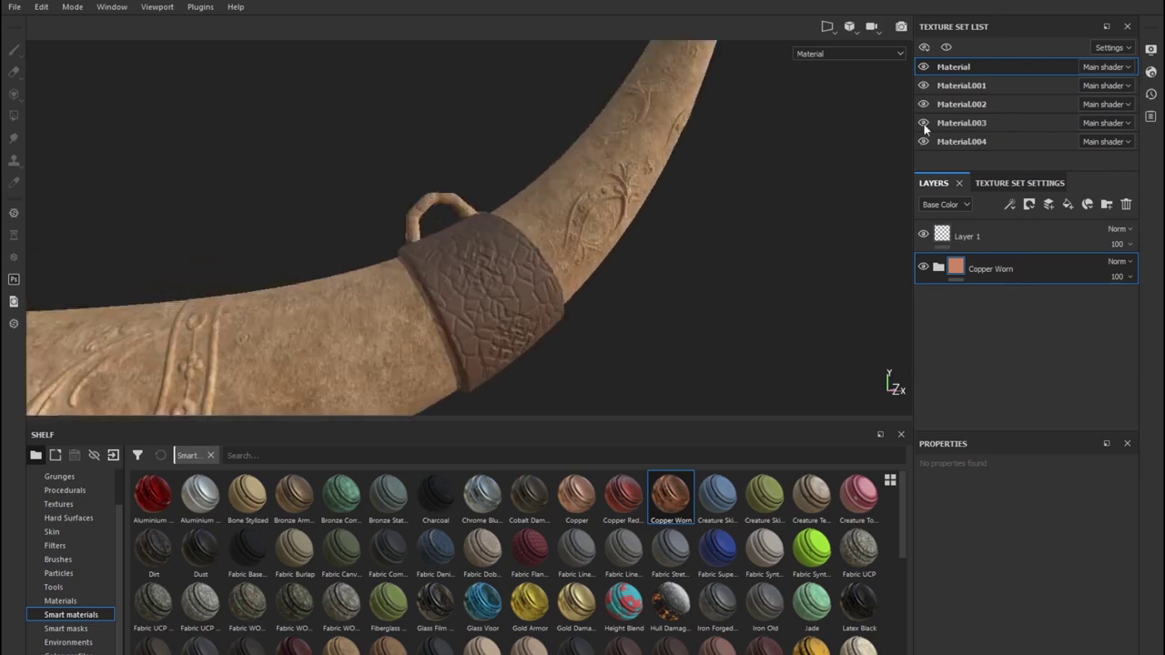
scroll(701, 240, "down", 2)
scroll(701, 240, "down", 3)
left_click(1040, 210)
Add a fill layer above Copper Worn with a red base colour.
left_click(1088, 207)
double_click(1050, 207)
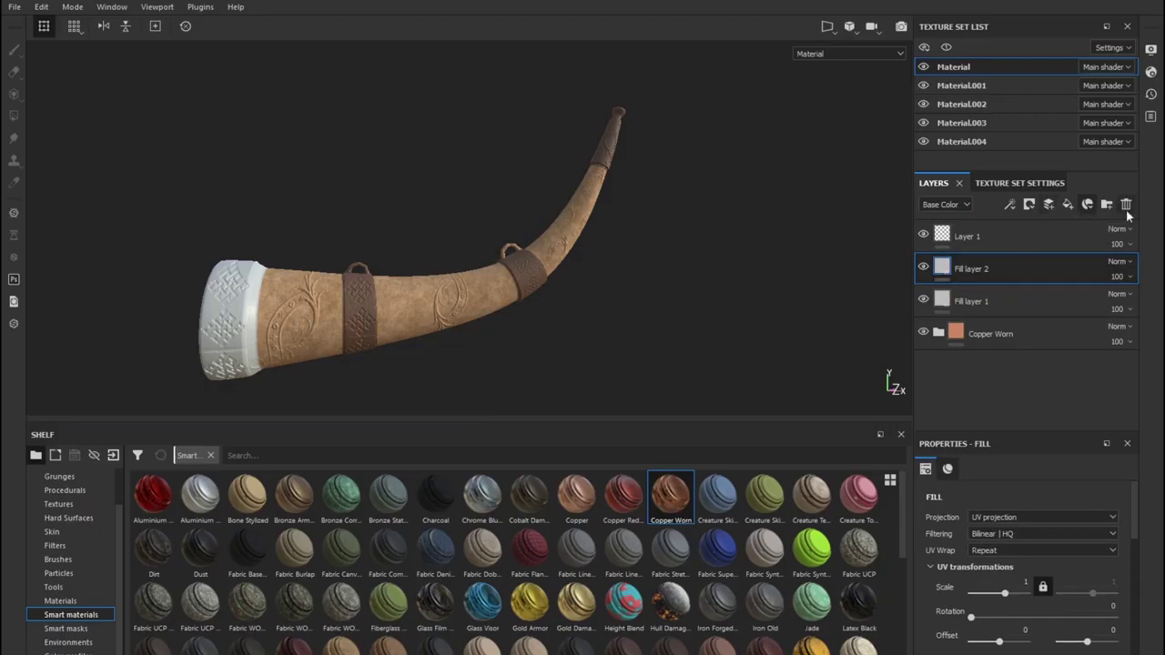
scroll(1040, 549, "down", 5)
left_click(1026, 616)
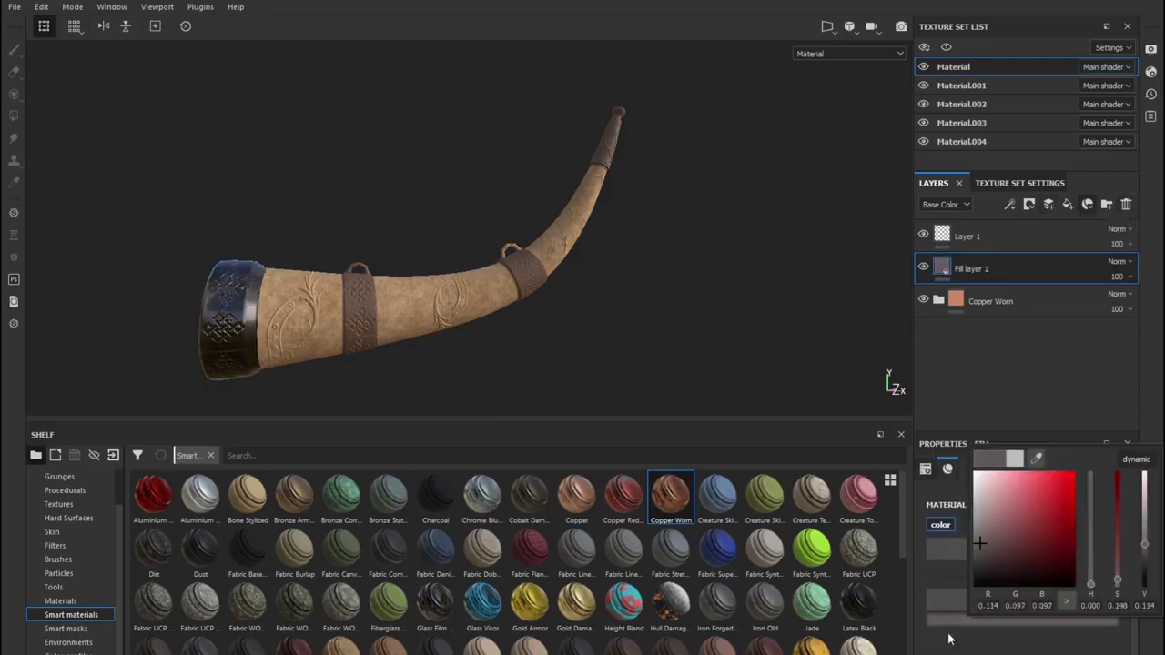
left_click(951, 652)
left_click(1021, 620)
left_click(1008, 528)
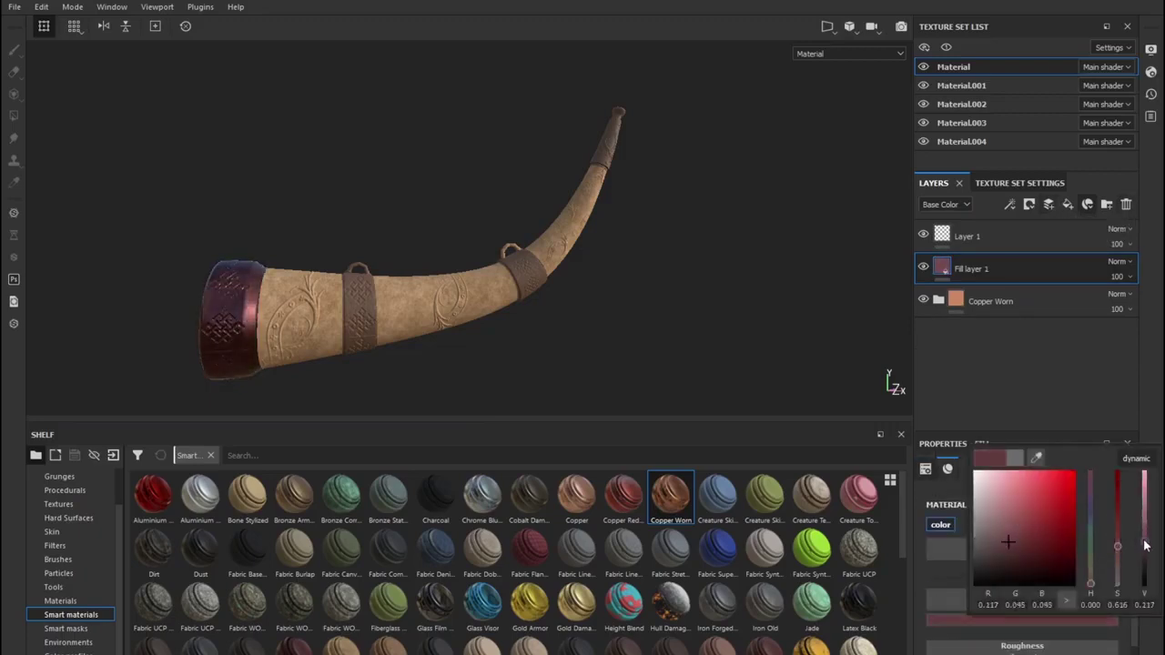
Give the fill layer a black mask and drop the Dirt Dusty smart mask onto it.
left_click(1029, 204)
left_click(1056, 237)
right_click(1022, 264)
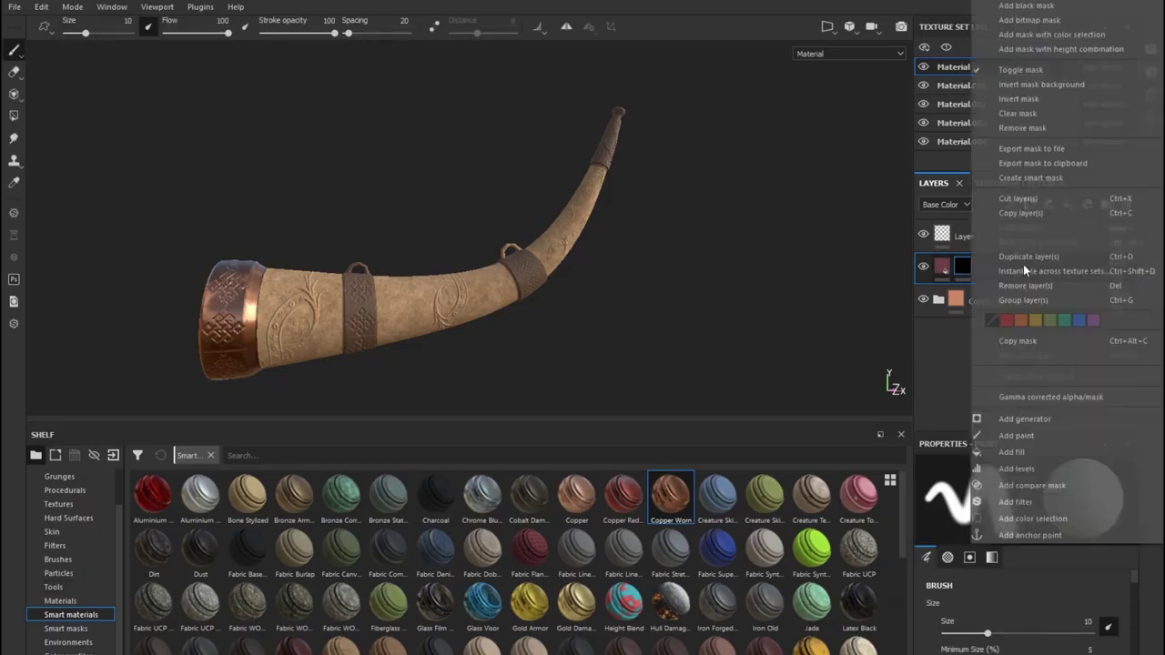
left_click(951, 352)
left_click(1087, 207)
left_click(89, 637)
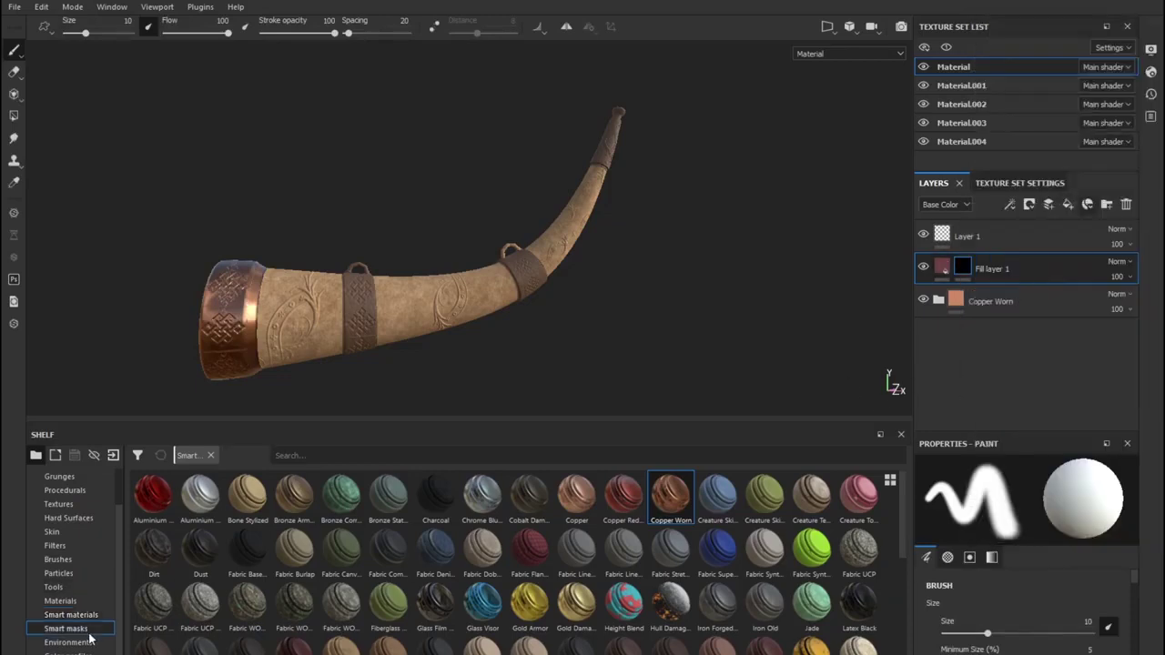
left_click(286, 455)
type("d")
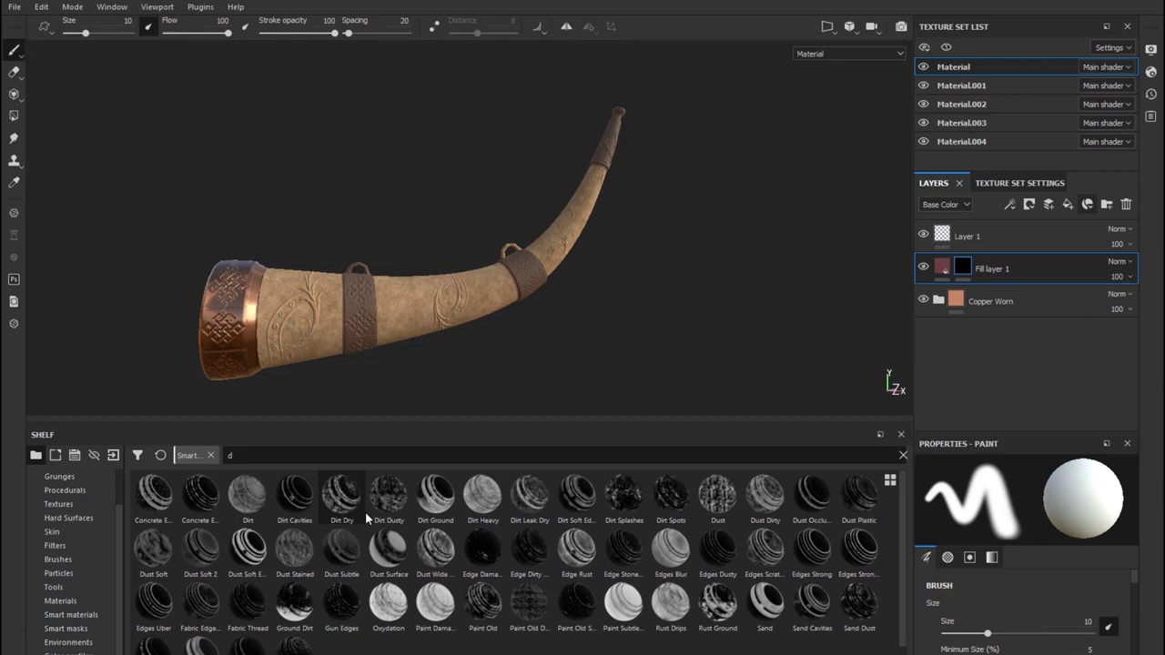
left_click_drag(365, 511, 1026, 272)
Switch the fill layer's mask generator to Dirt and remove the duplicate Dirt generator.
left_click(1001, 294)
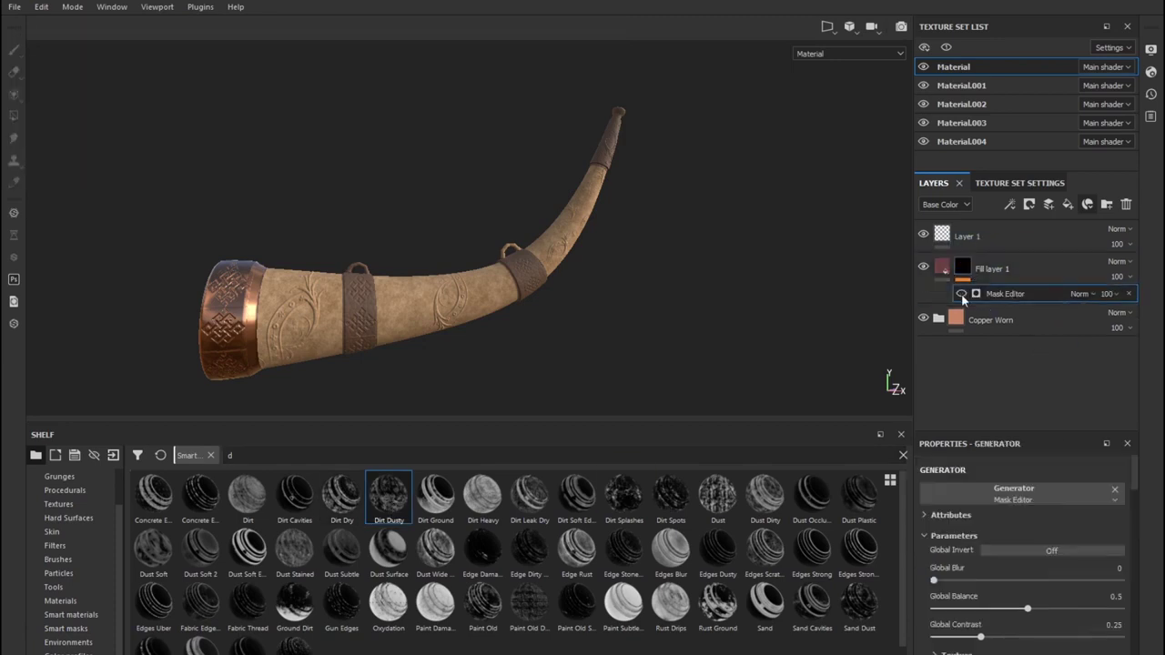
left_click(1013, 492)
left_click(1080, 533)
mouse_move(229, 331)
left_mouse_down("alt")
mouse_move(496, 362)
mouse_move(637, 345)
left_mouse_up("alt")
right_click(1028, 294)
left_click(1081, 302)
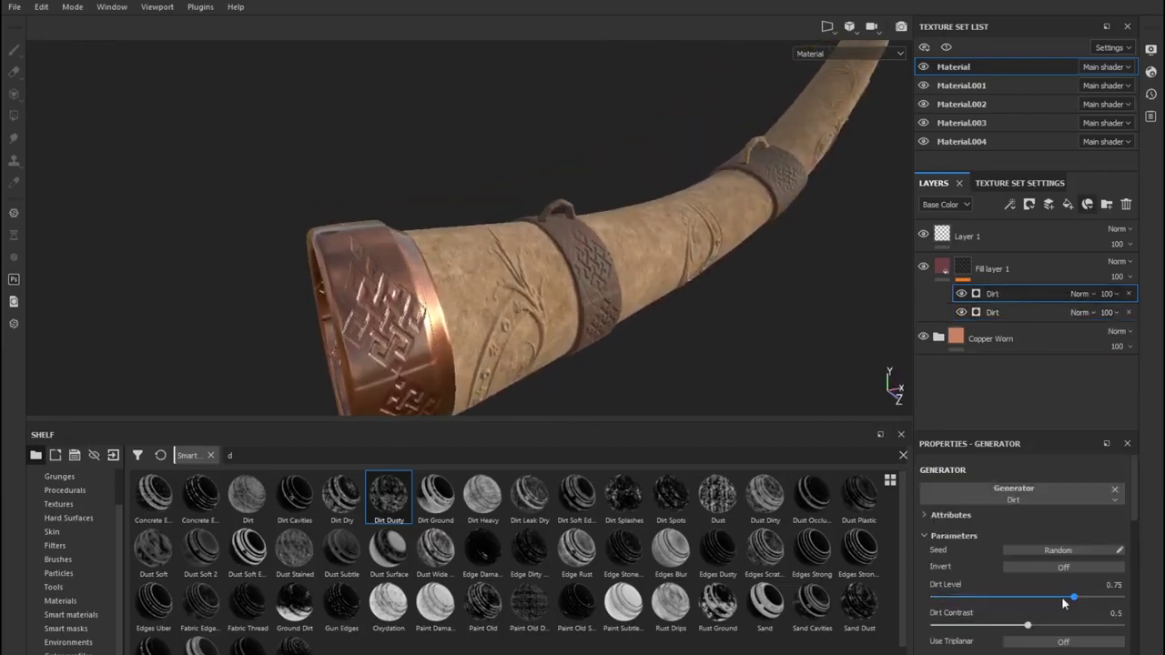
key("Delete")
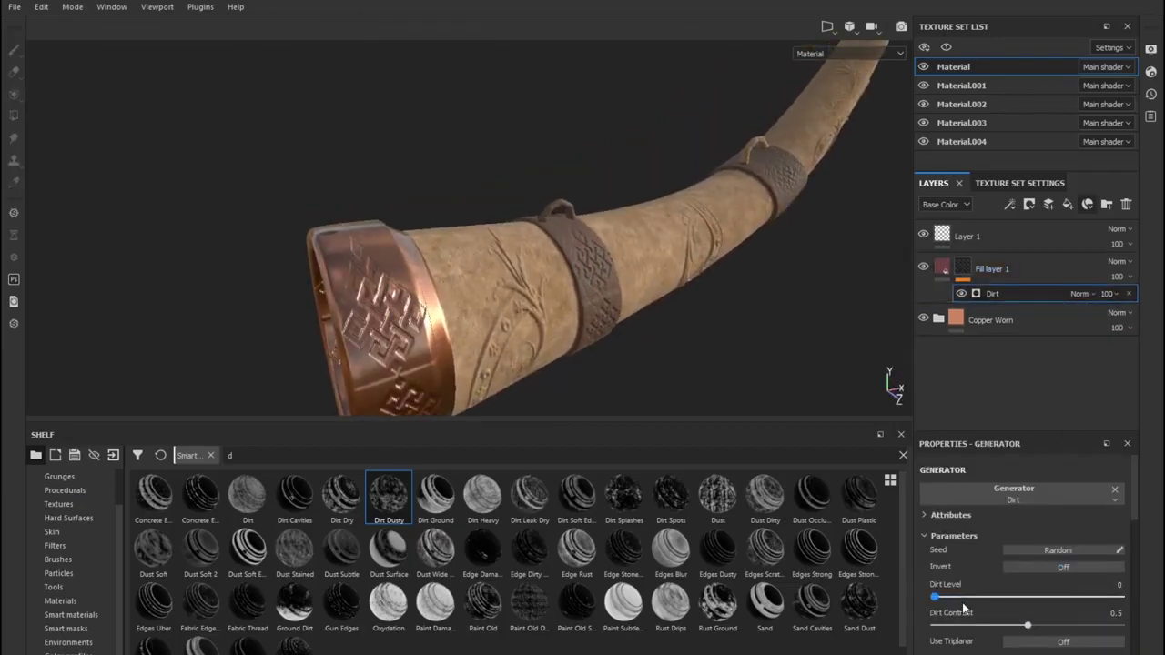
scroll(1038, 564, "down", 4)
scroll(1049, 547, "down", 1)
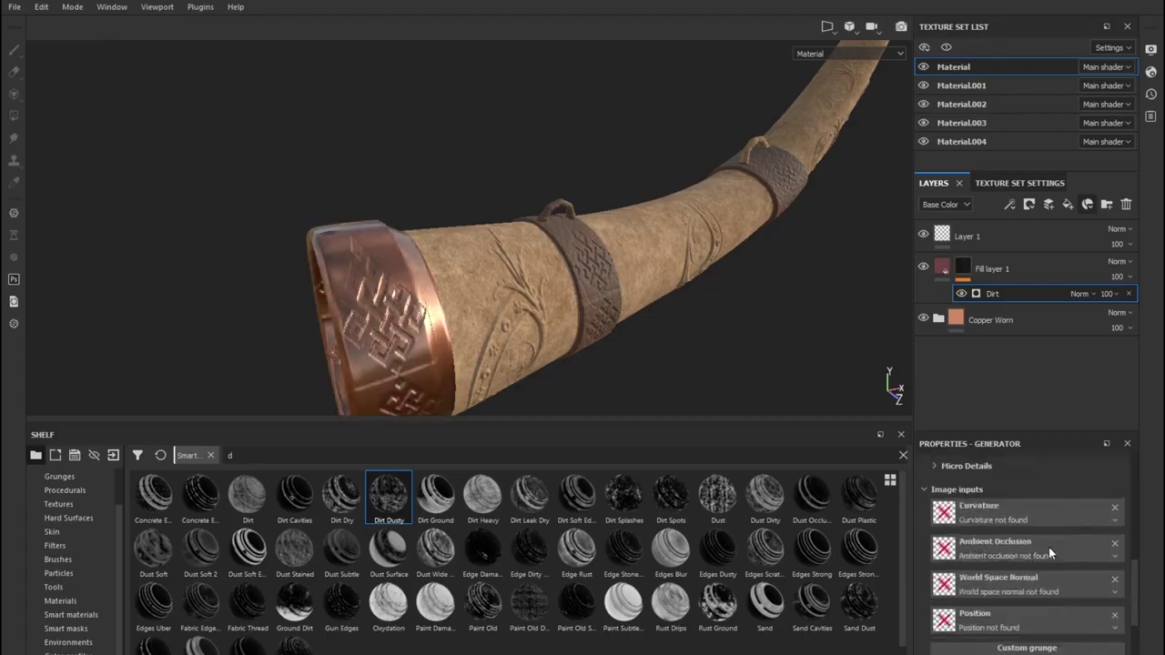
scroll(1048, 547, "up", 2)
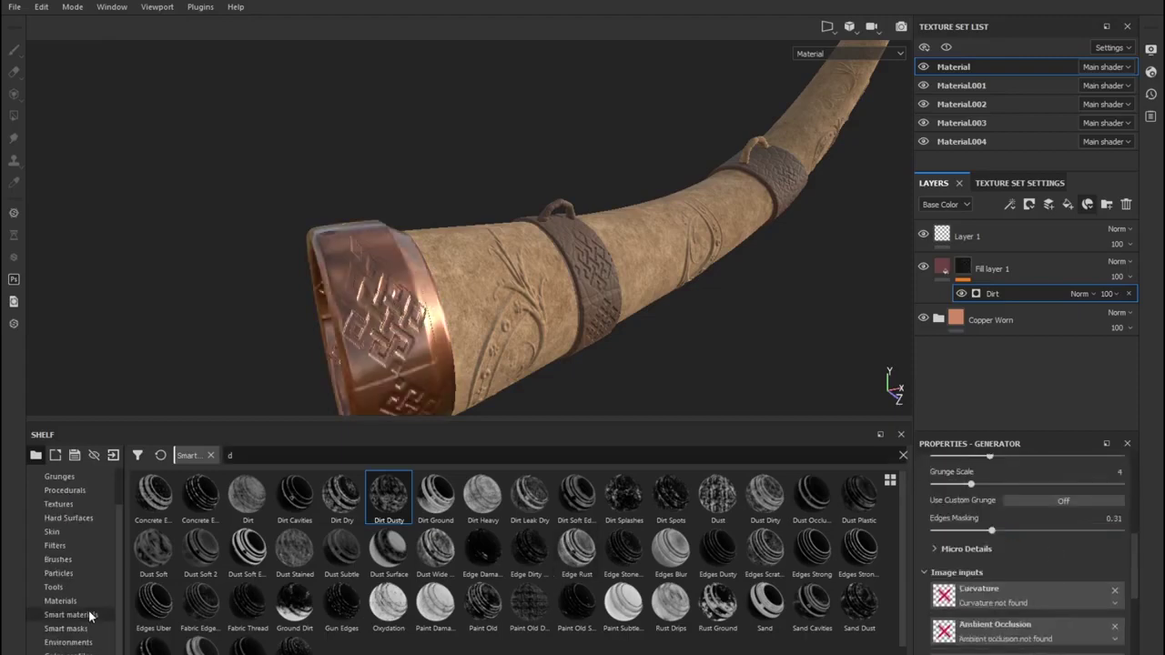
Add a paint effect to the dirt fill's mask and brush dirt spots on the copper rim with Dirt 3.
left_click(71, 557)
right_click(1032, 267)
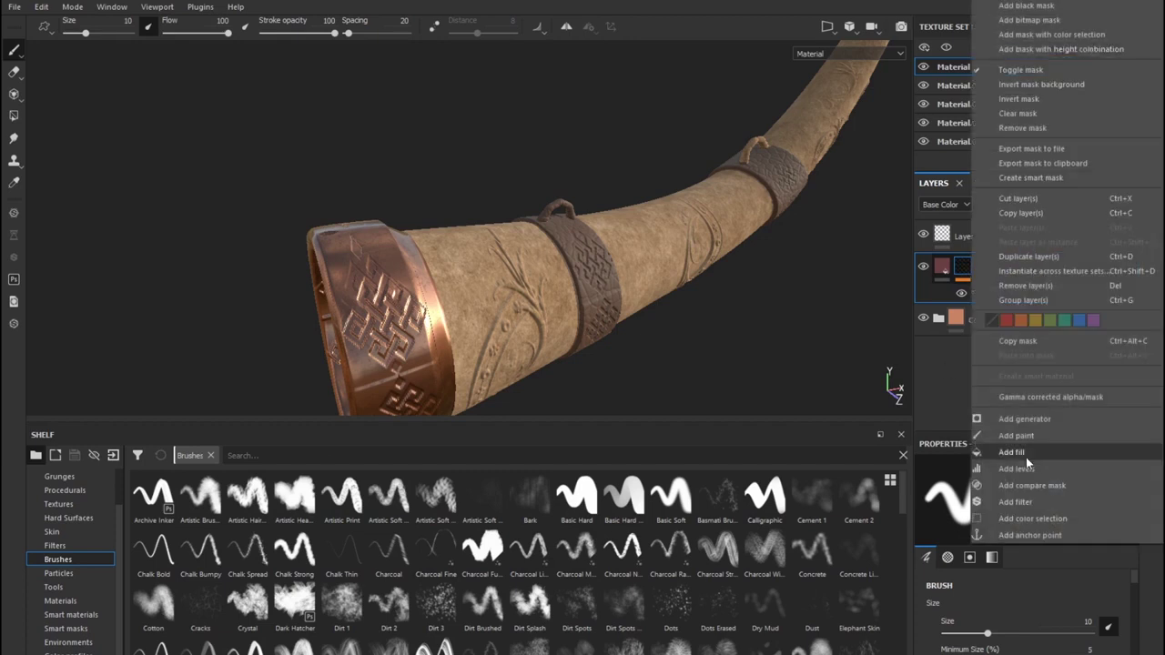
left_click(1025, 457)
left_click(440, 618)
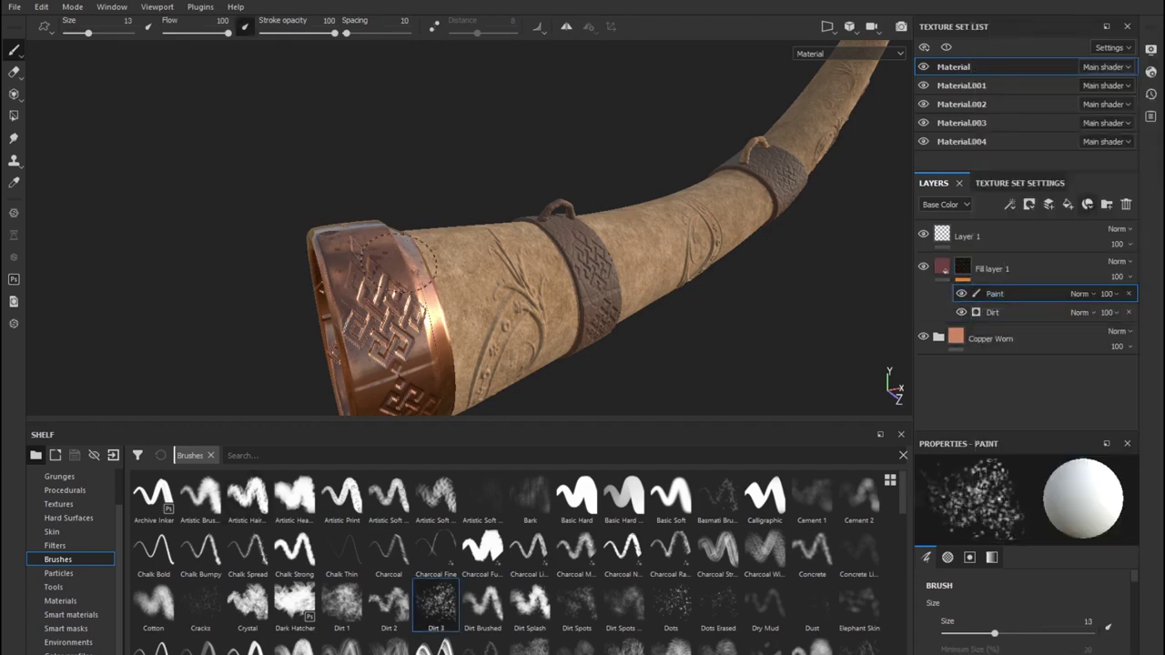
left_click(671, 605)
left_click_drag(428, 309, 295, 273, "alt")
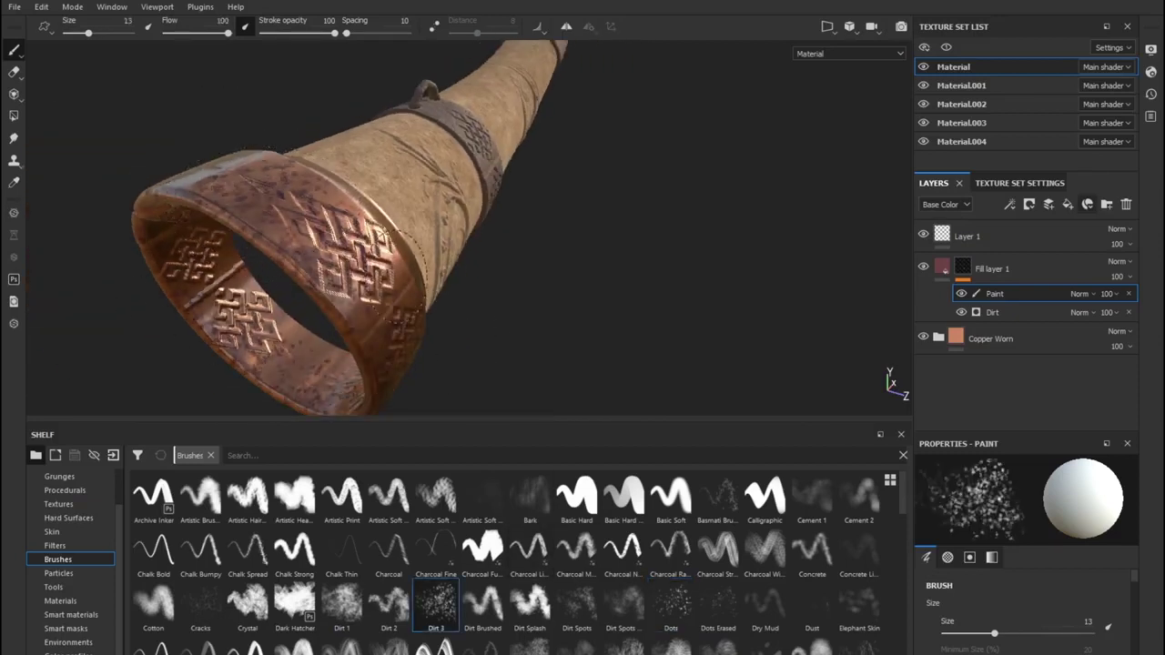
Darken the dirt fill layer's base colour to a deep red.
left_click_drag(370, 359, 409, 355, "alt")
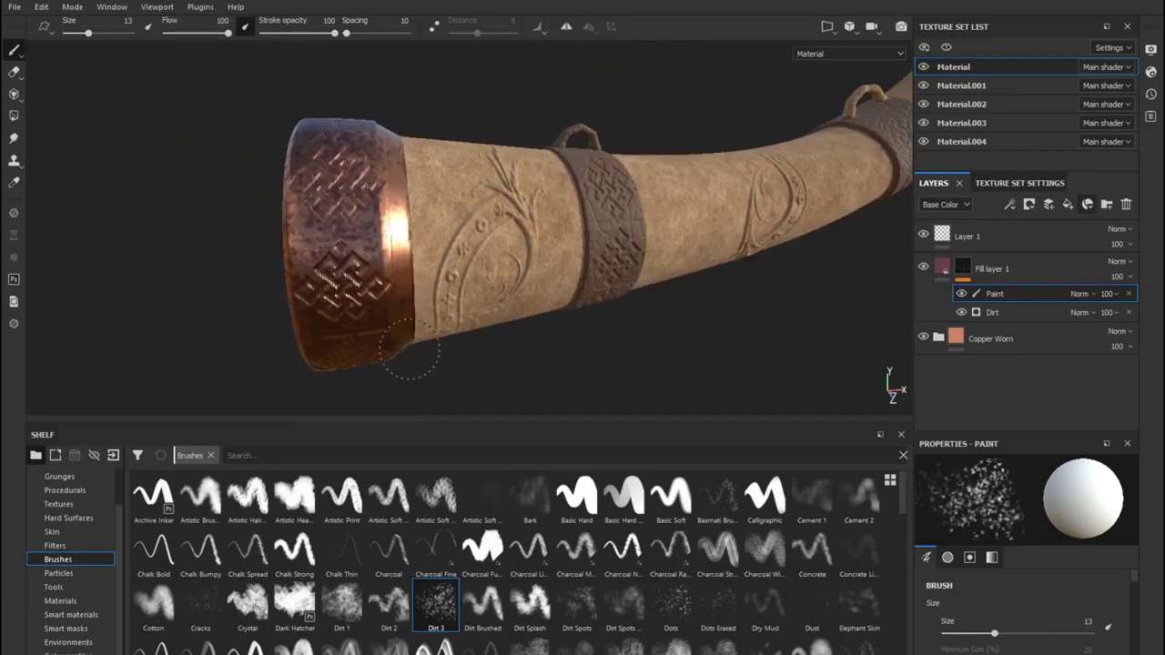
right_click_drag(392, 264, 558, 312, "alt")
left_click_drag(559, 312, 455, 273, "alt")
right_click_drag(455, 273, 155, 278, "alt")
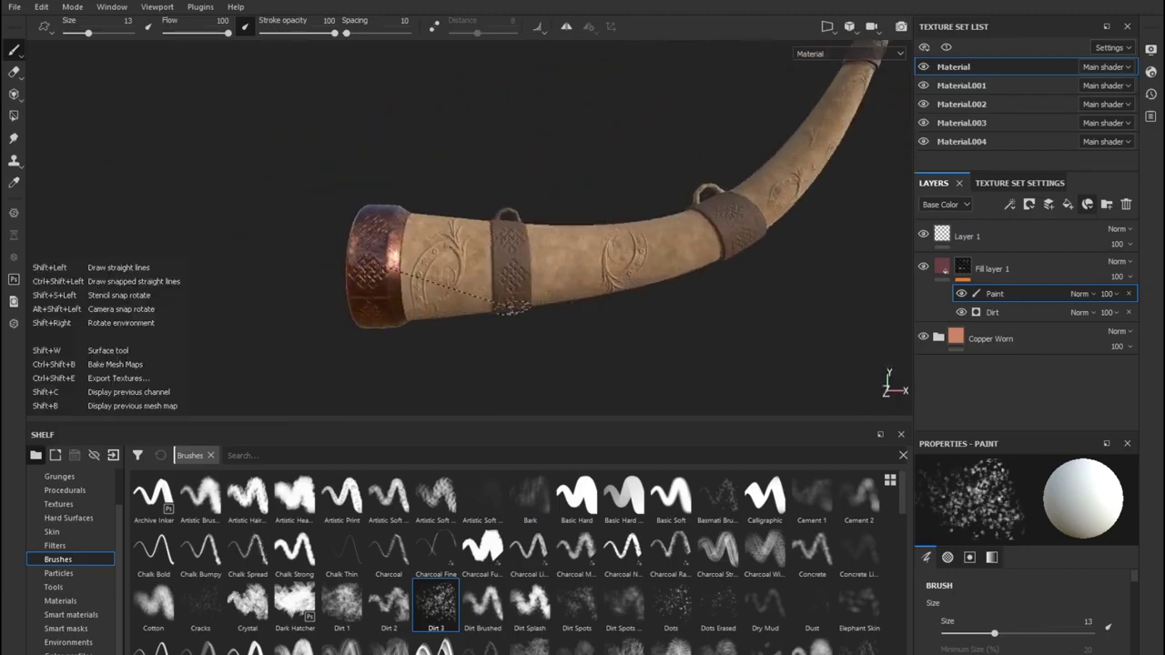
left_click_drag(155, 277, 370, 267, "alt")
left_click(942, 266)
left_click(1021, 620)
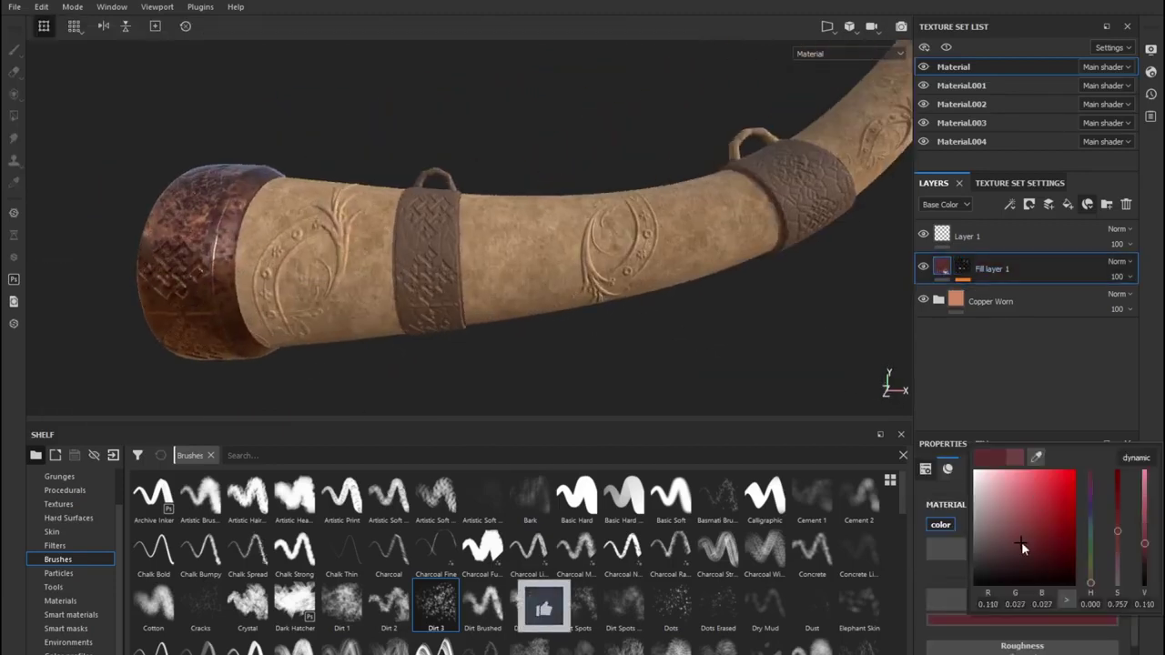
mouse_move(819, 355)
left_mouse_down("alt")
mouse_move(689, 333)
mouse_move(837, 318)
mouse_move(122, 263)
left_mouse_up("alt")
middle_click_drag(122, 263, 485, 335, "alt")
left_click_drag(485, 336, 276, 349, "alt")
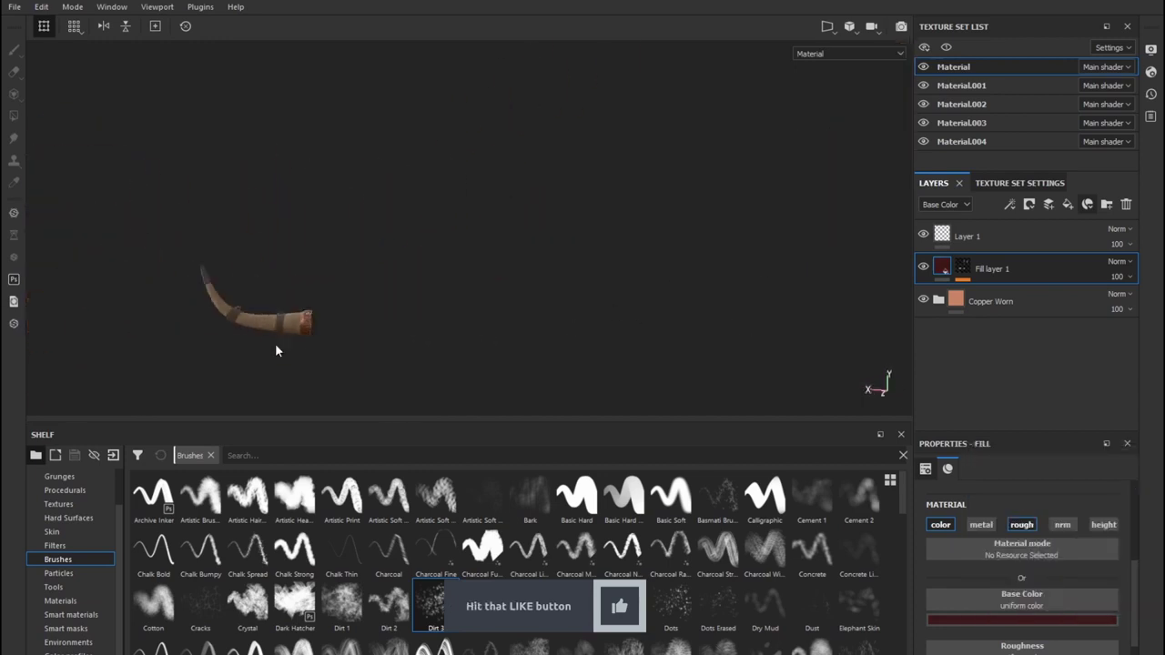
right_click_drag(275, 348, 945, 308, "alt")
Raise the Dirt generator to Dirt Level 0.86 and Dirt Contrast 0.57.
key("1")
left_click(1037, 312)
left_click_drag(1098, 518, 1095, 518)
mouse_move(130, 260)
left_mouse_down("alt")
mouse_move(414, 331)
mouse_move(436, 294)
left_mouse_up("alt")
left_click_drag(1032, 552, 1039, 548)
mouse_move(497, 273)
left_mouse_down("alt")
mouse_move(548, 395)
mouse_move(601, 322)
mouse_move(526, 303)
mouse_move(446, 312)
left_mouse_up("alt")
Expand the Copper Worn folder and select its Worn Surface layer.
left_click(1010, 339)
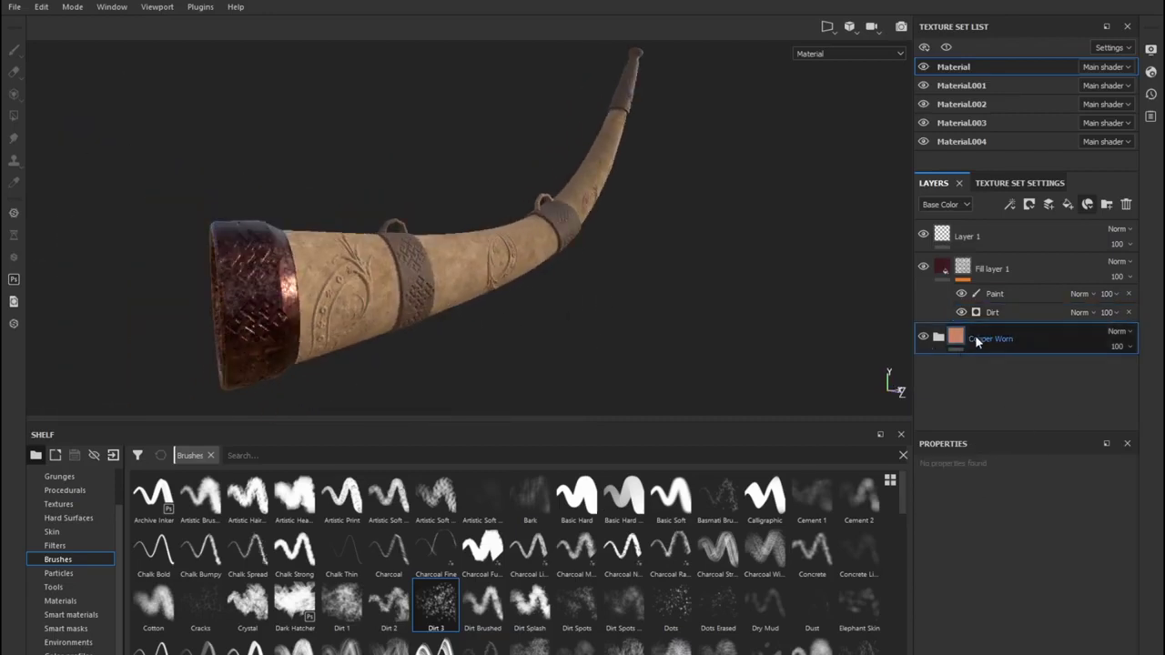
left_click(938, 338)
left_click(1010, 396)
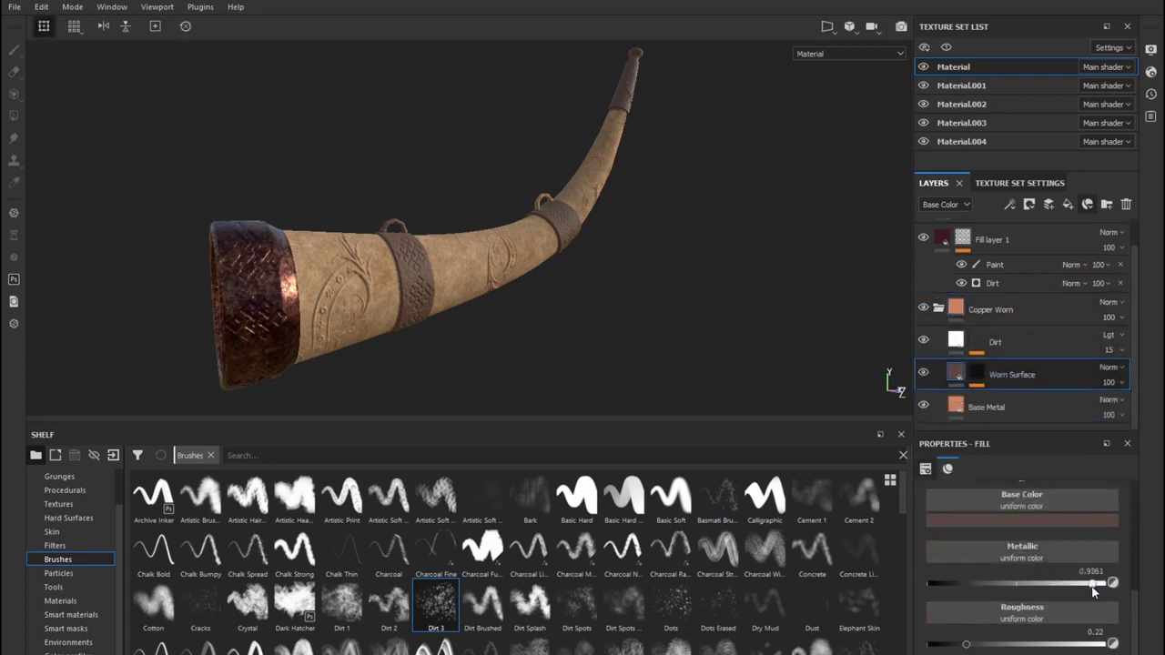
In Material.001, add a fill layer with an olive green base colour.
left_click(961, 84)
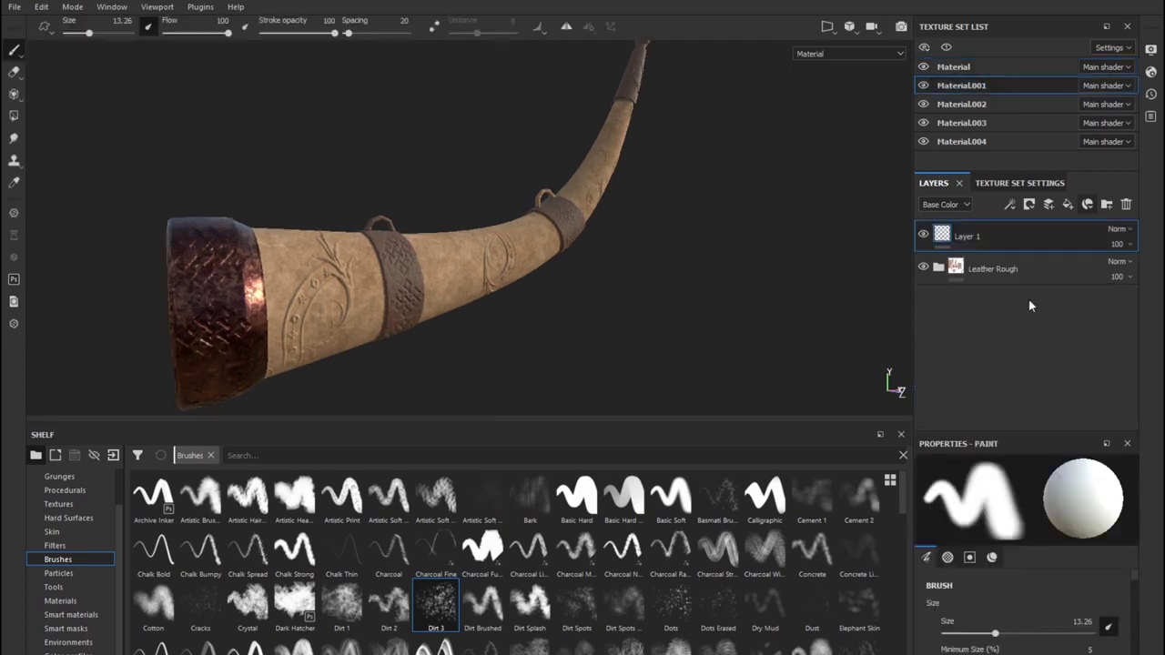
left_click(1009, 204)
left_click(1027, 225)
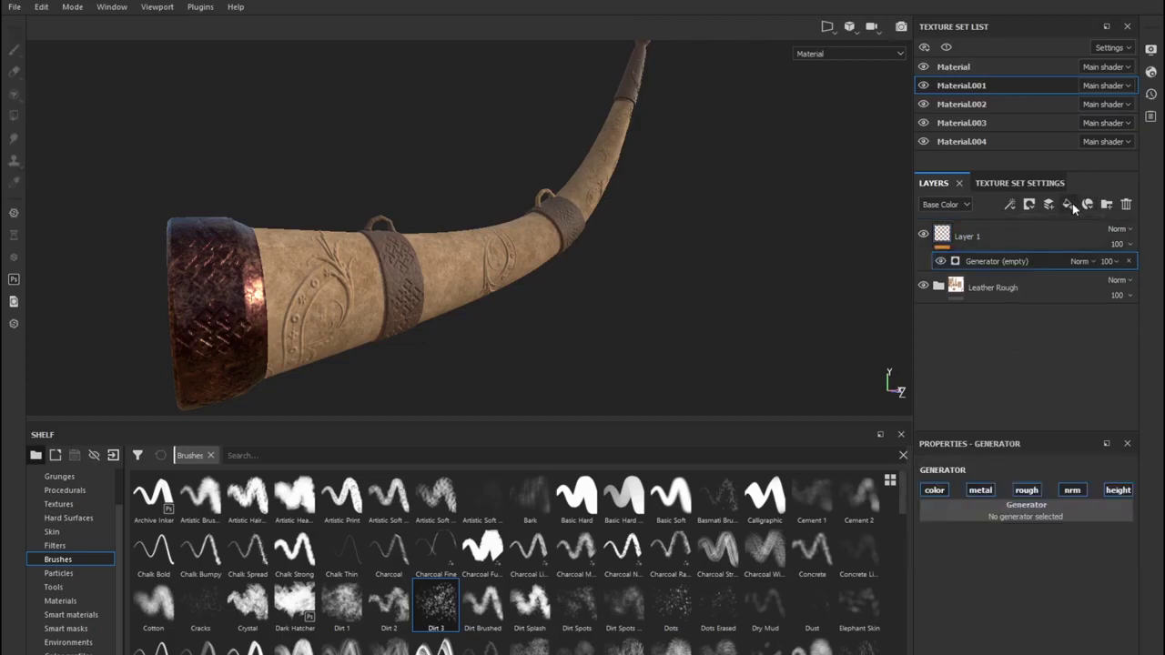
left_click(1068, 204)
left_click(1034, 522)
left_click(1024, 582)
left_click_drag(1089, 637, 1089, 619)
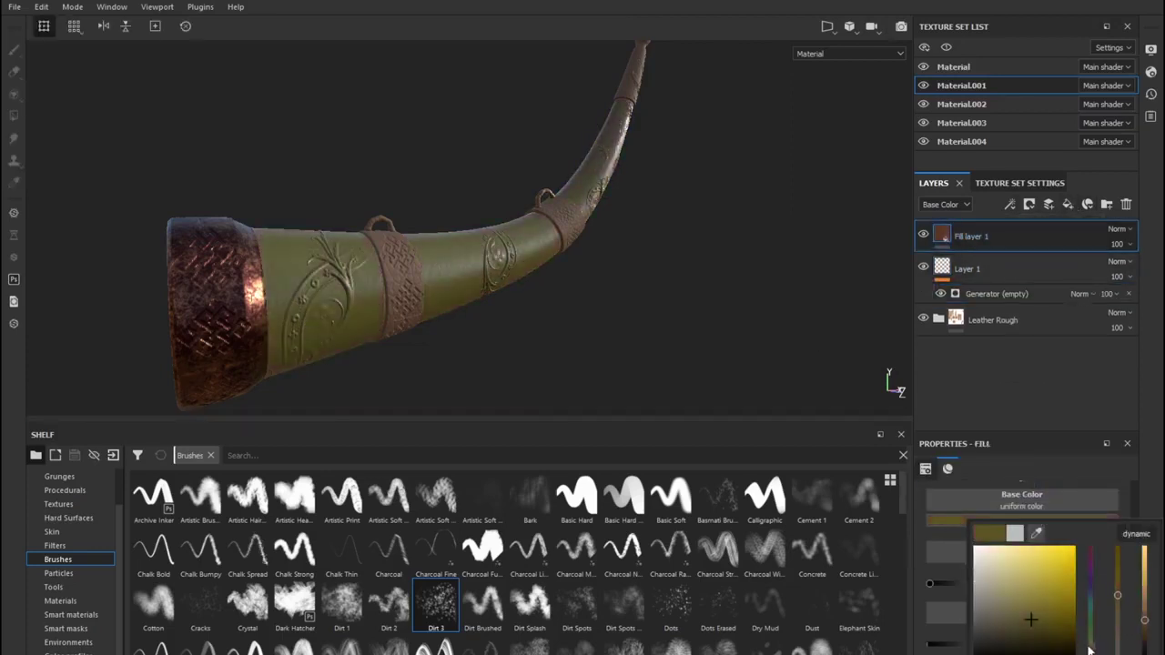
left_click(1049, 204)
Give Fill layer 1 a black mask and delete the stray Layer 1 with its Dirt generator.
left_click(1056, 234)
right_click(962, 235)
left_click(1016, 265)
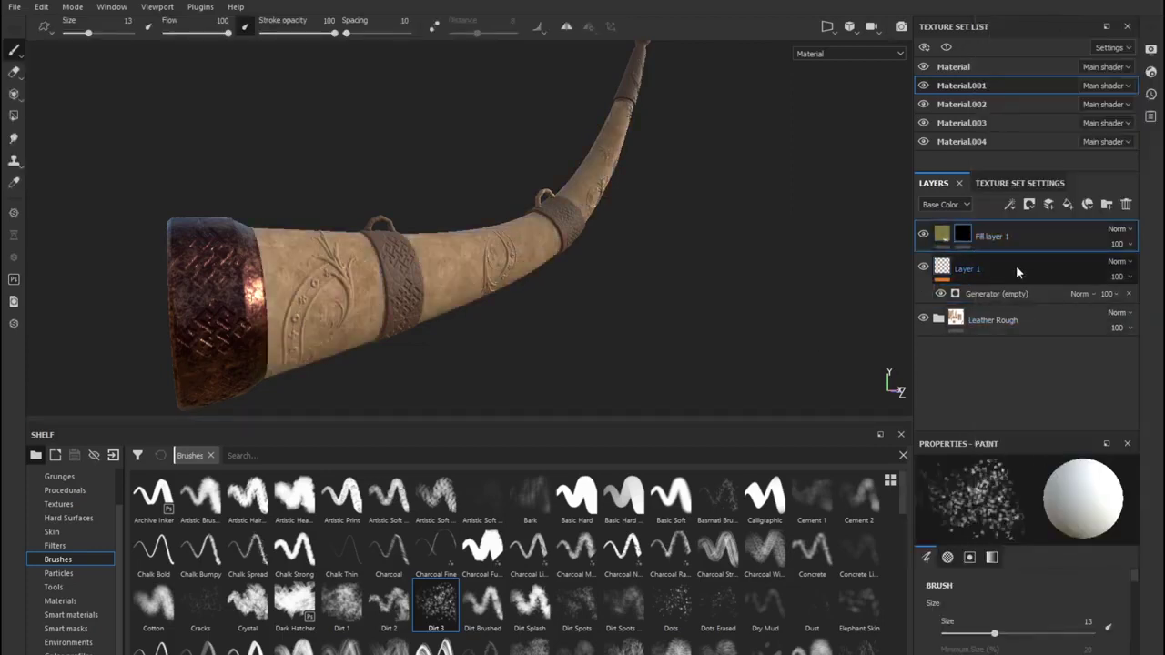
left_click(1000, 293)
left_click(1001, 512)
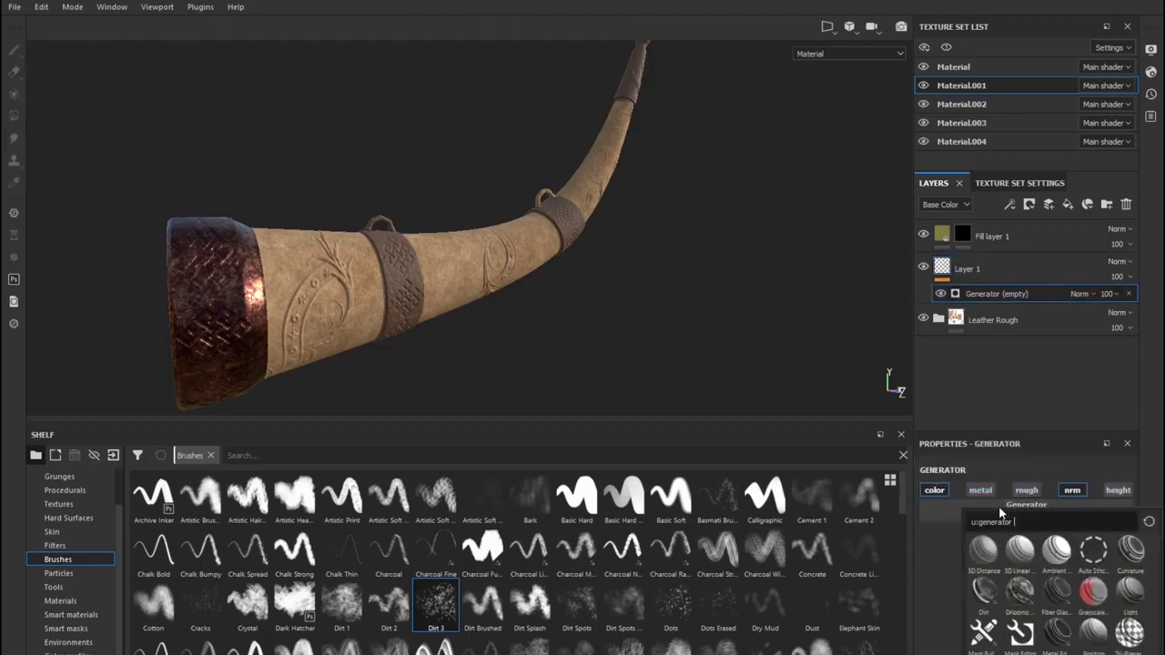
left_click(987, 594)
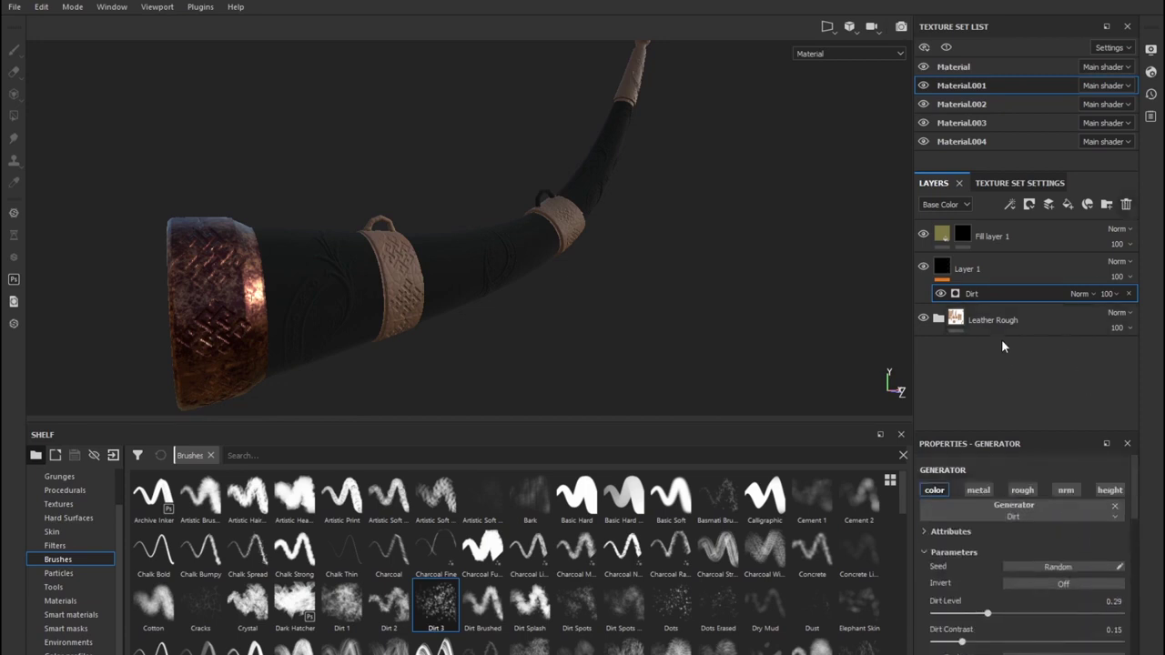
left_click(1051, 273)
key("Delete")
Add a paint effect and a Dirt generator to Fill layer 1's mask, using the Dirt 1 brush.
right_click(1043, 233)
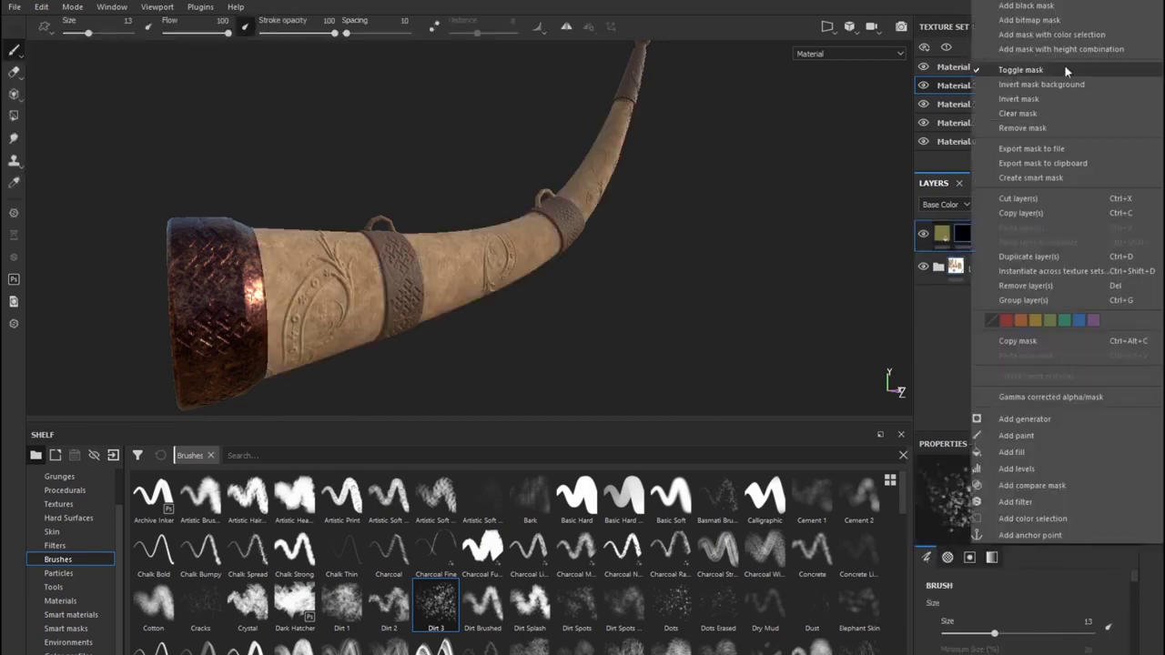
left_click(1072, 450)
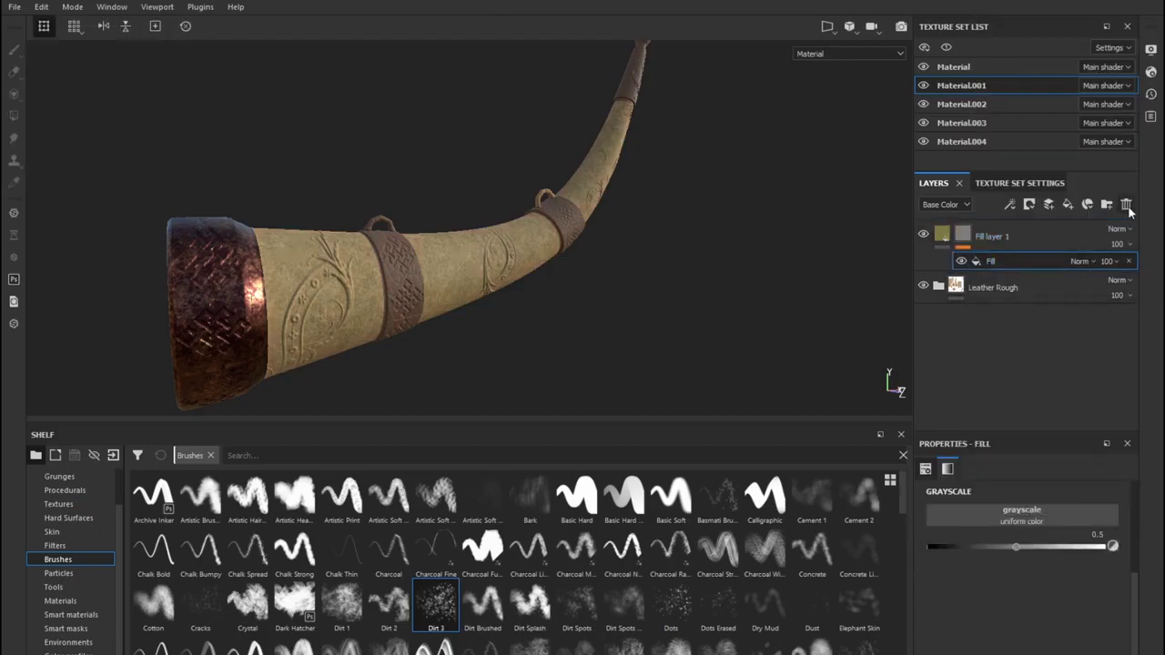
left_click(1127, 206)
right_click(1044, 239)
left_click(1084, 435)
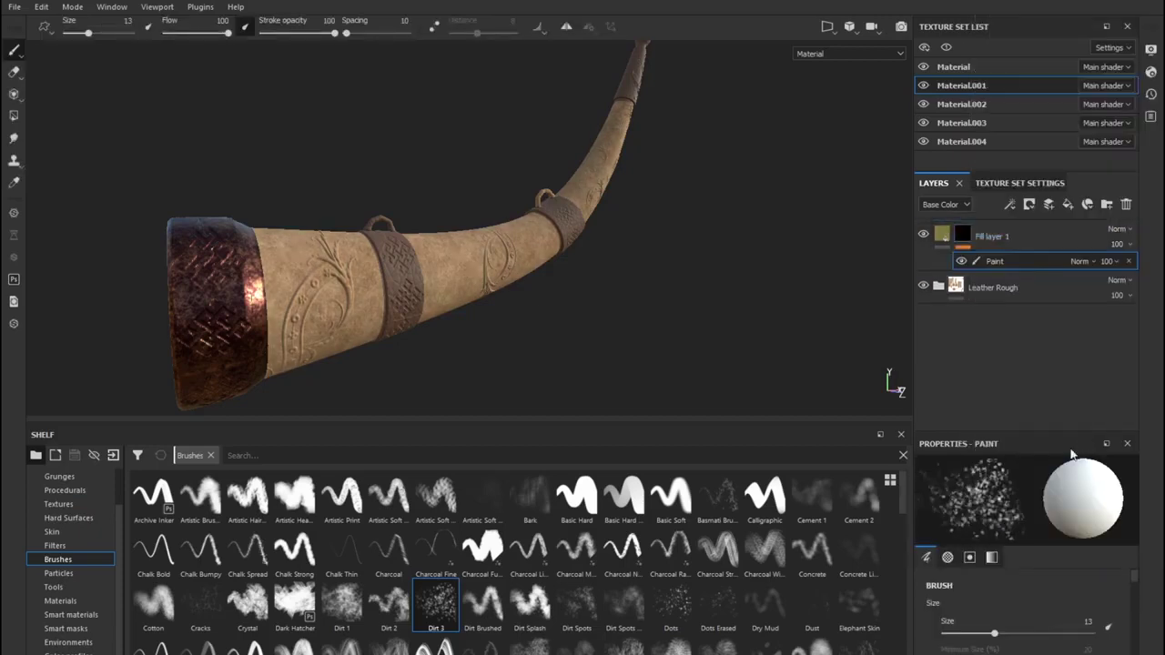
right_click(1019, 259)
left_click(1052, 271)
left_click(1026, 494)
left_click(919, 537)
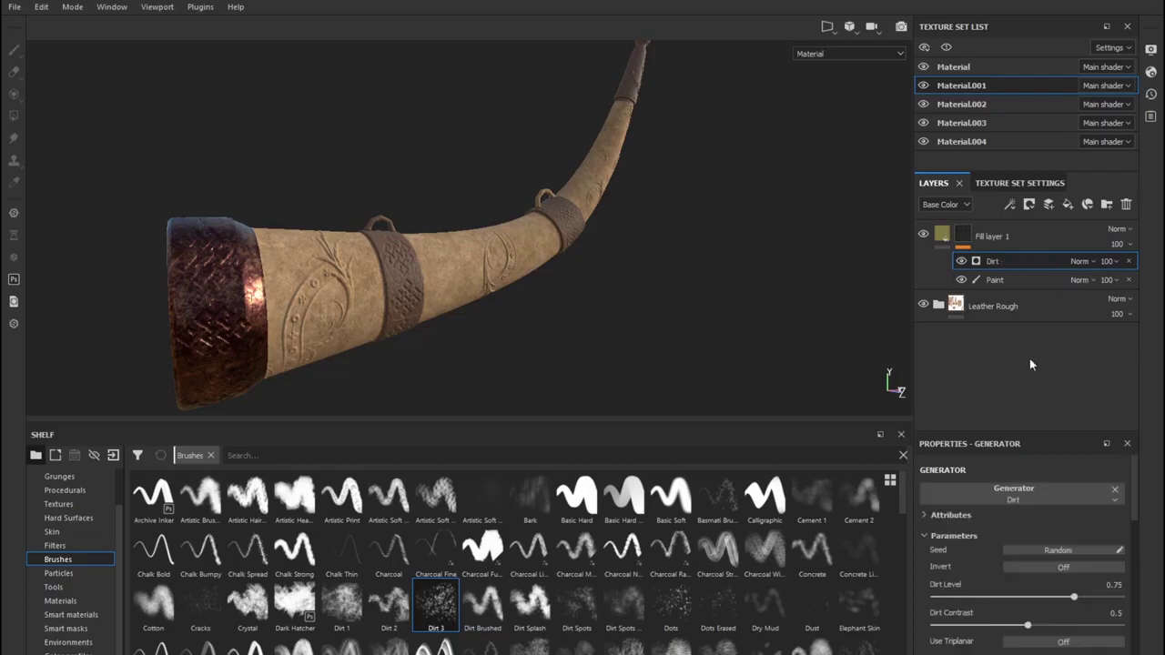
left_click(342, 603)
left_click(995, 279)
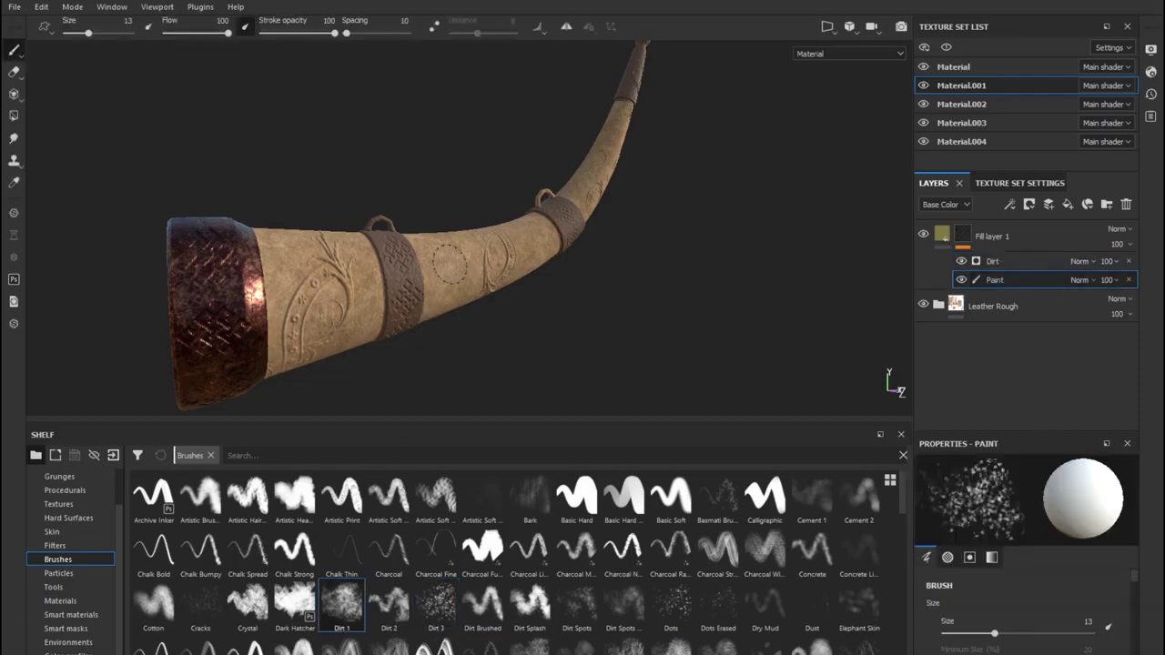
Apply the Edges Uber smart mask with Mask Editor Blur 2.08, Balance 0.51, then add Fill layer 2.
left_click(66, 629)
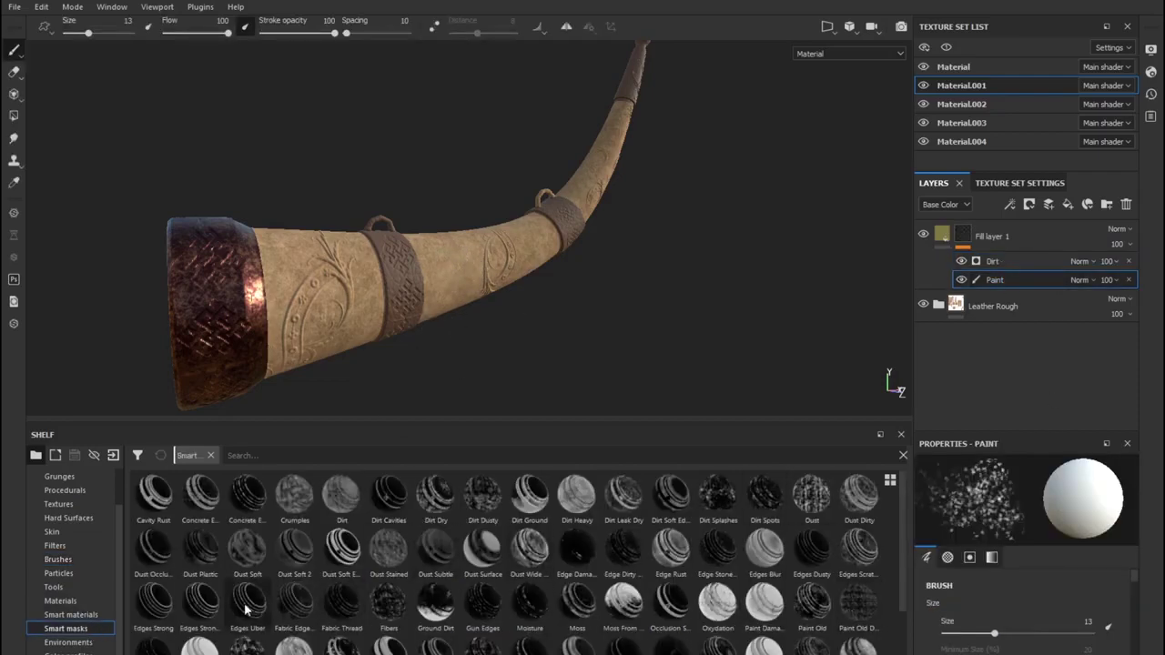
left_click_drag(970, 239, 971, 241)
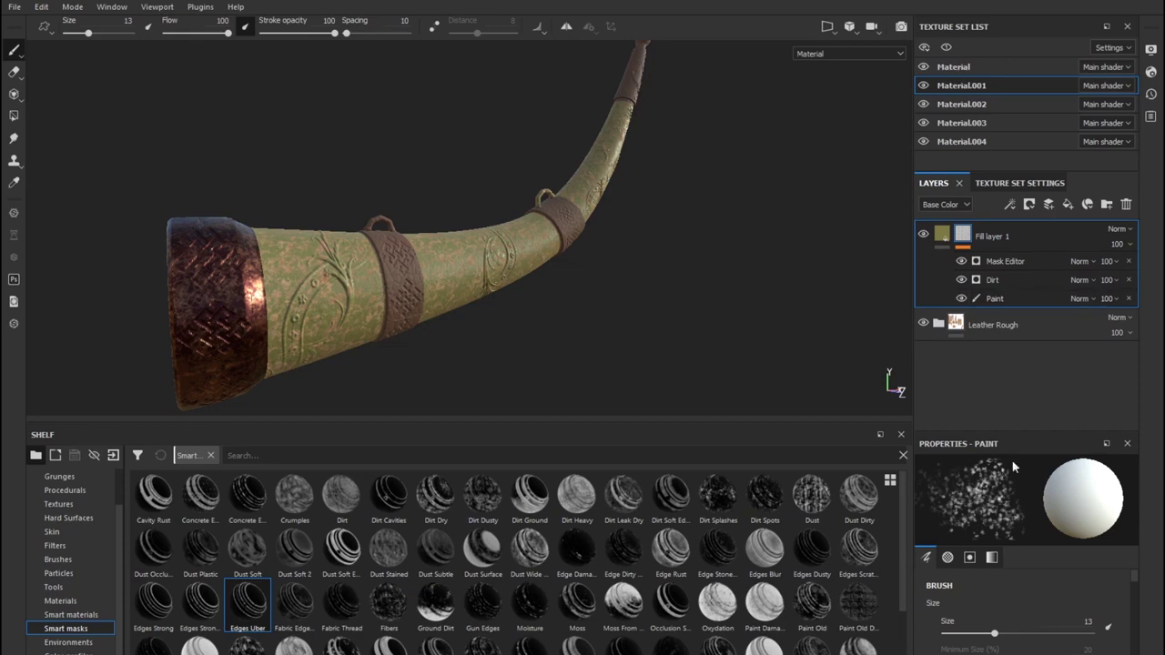
left_click(1005, 261)
left_click_drag(1043, 581, 957, 585)
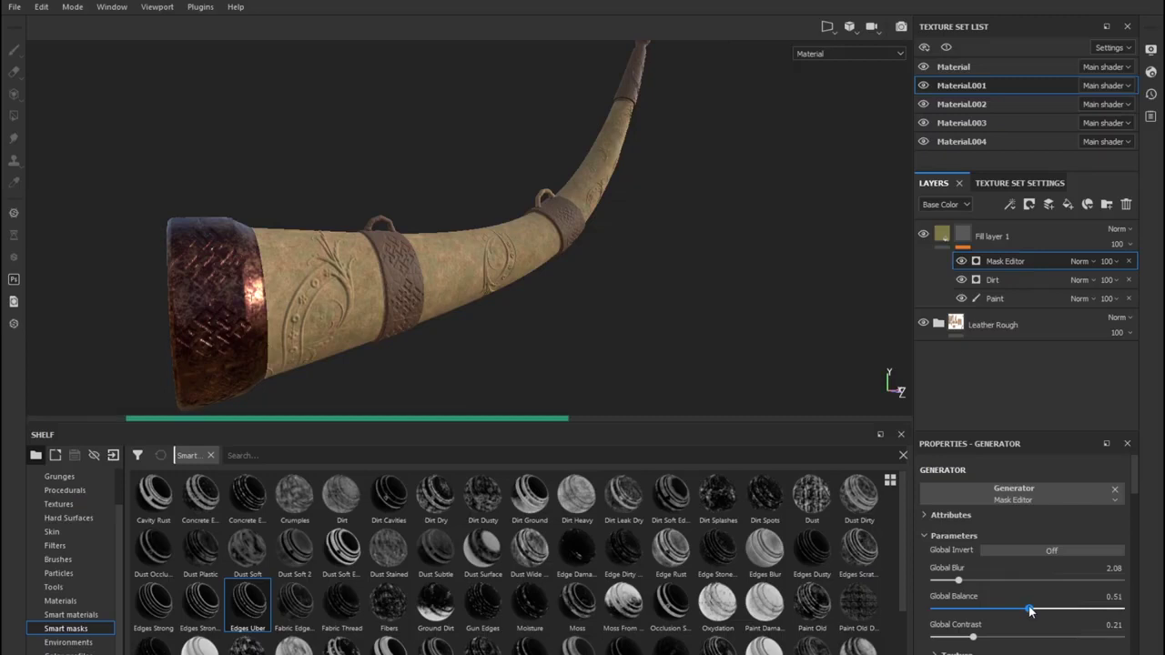
left_click_drag(669, 241, 650, 268, "alt")
key("1")
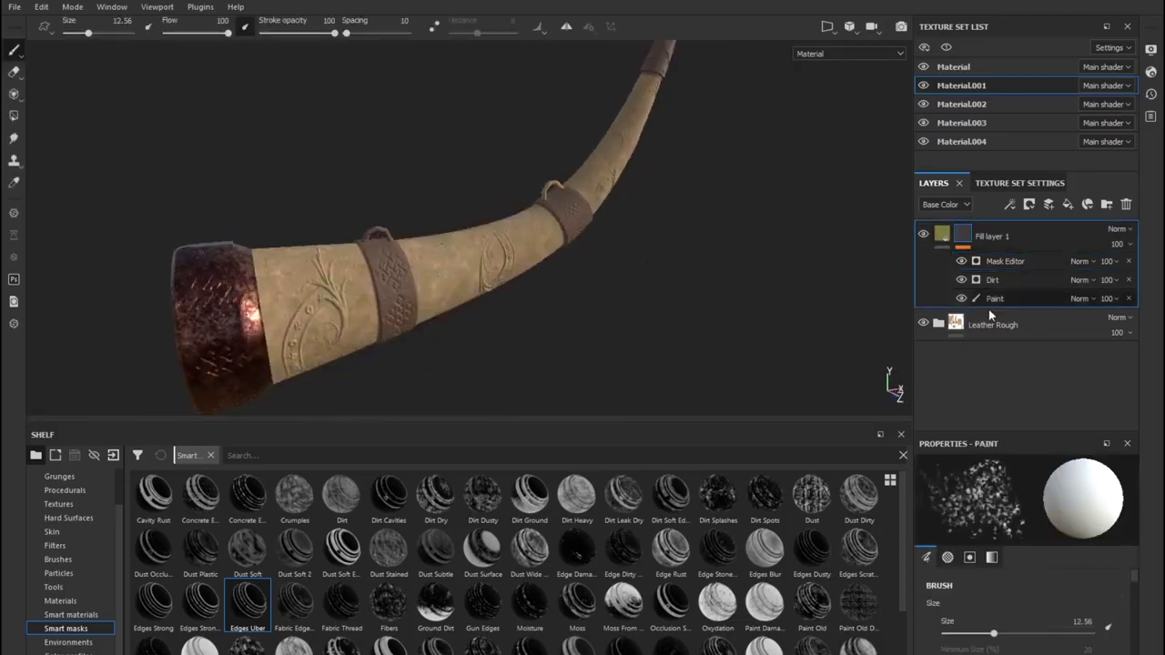
left_click(1005, 261)
scroll(1073, 510, "down", 5)
left_click(1042, 601)
left_click(995, 298)
left_click(1067, 204)
Add the Rust Fine material into a black-masked fill layer on Material.001.
right_click(1024, 242)
left_click(1036, 421)
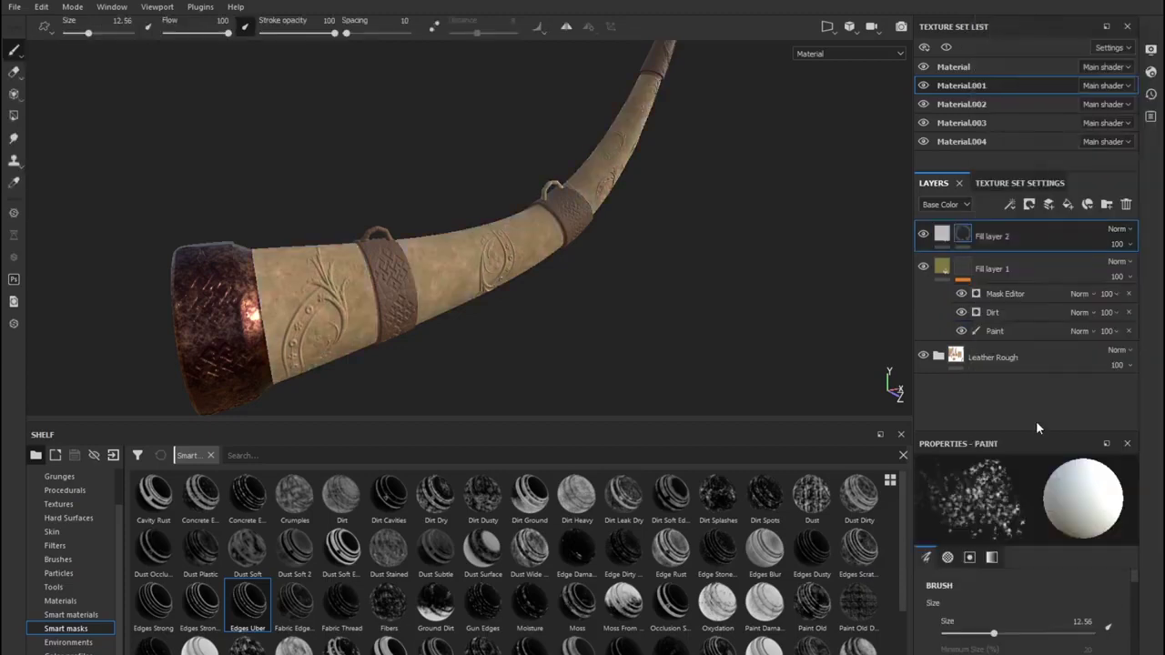
left_click(60, 601)
left_click_drag(389, 582, 1017, 230)
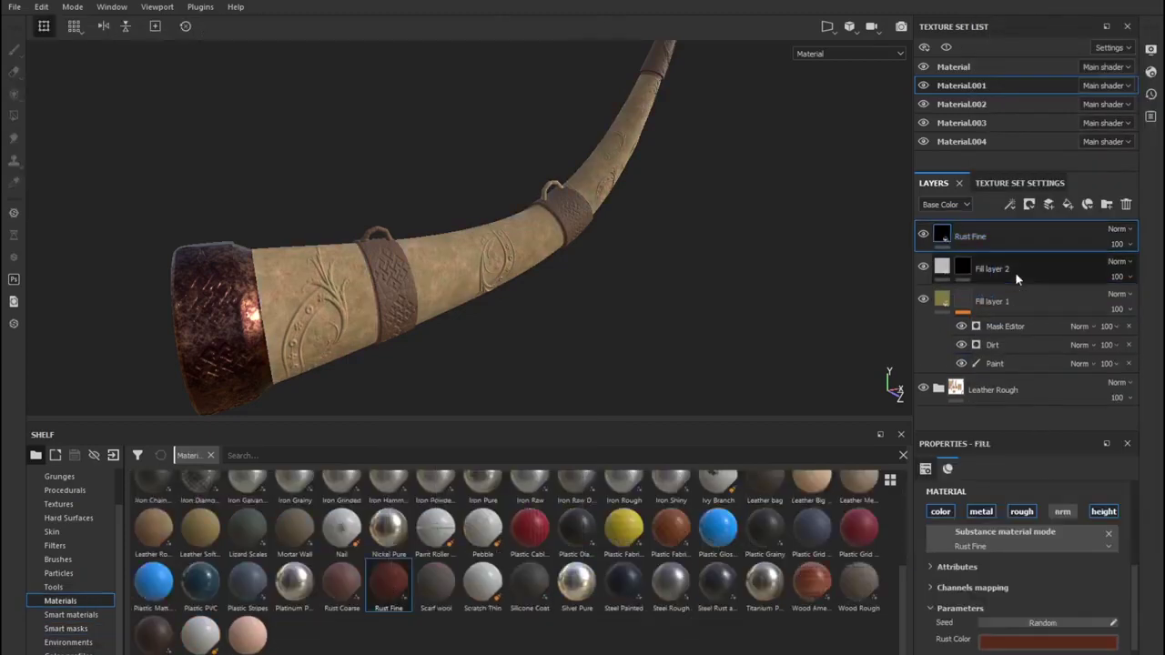
left_click_drag(1015, 280, 965, 232)
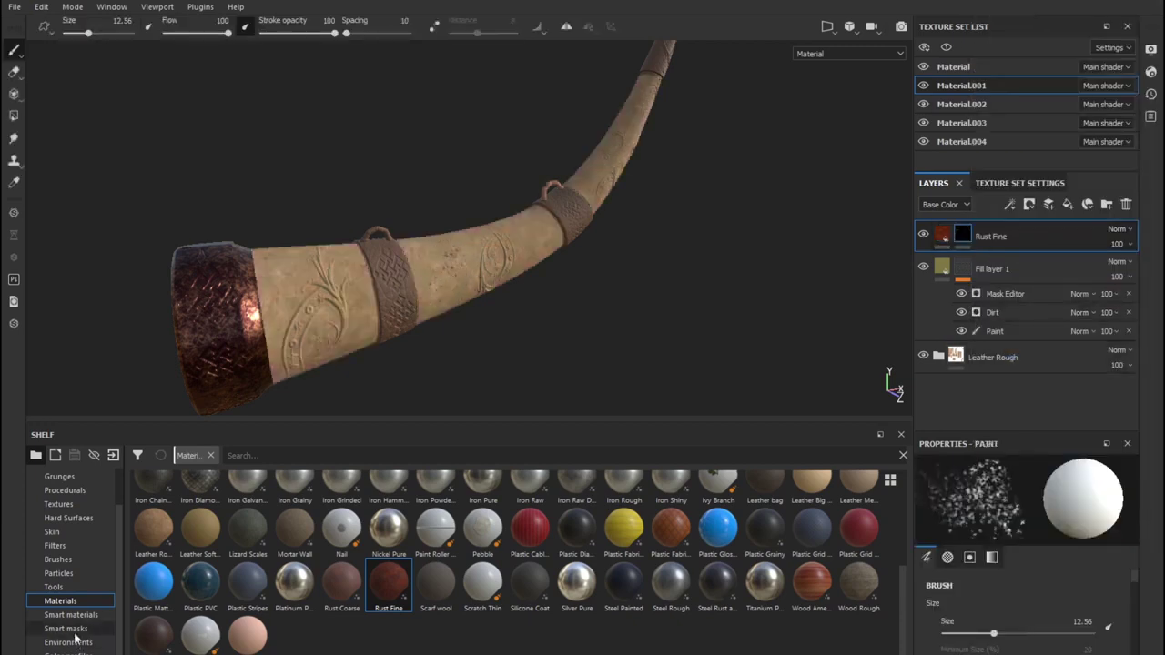
Pick the Dirt 3 brush, try a grunge smart mask on Rust Fine, then undo it.
left_click(57, 559)
left_click(436, 601)
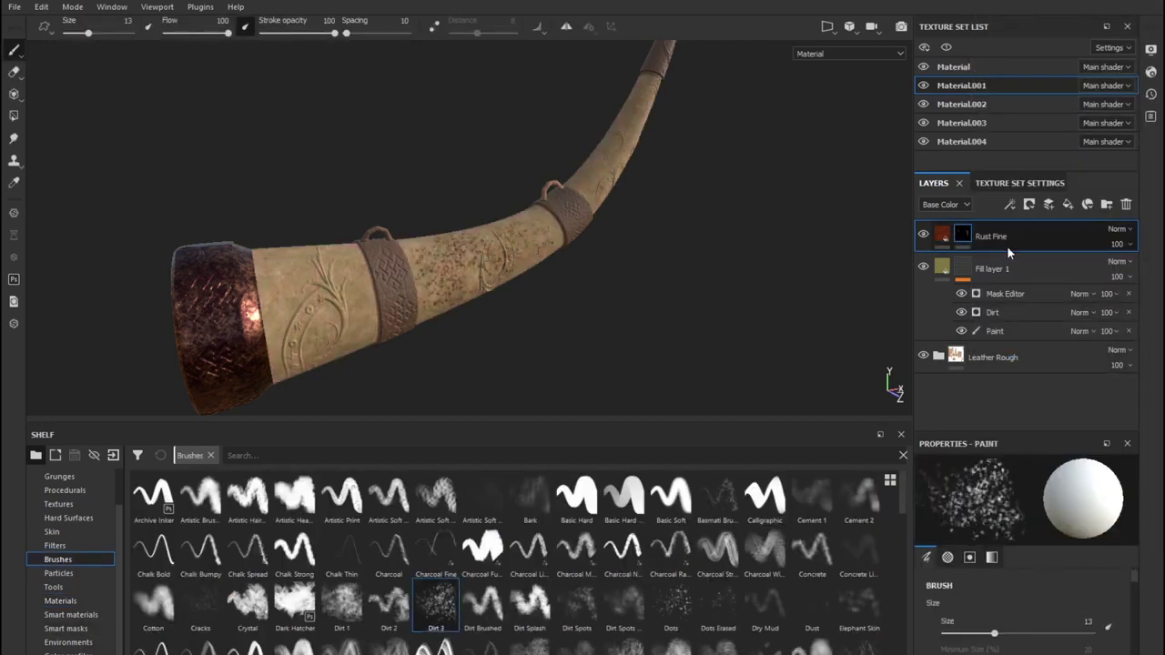
left_click(84, 629)
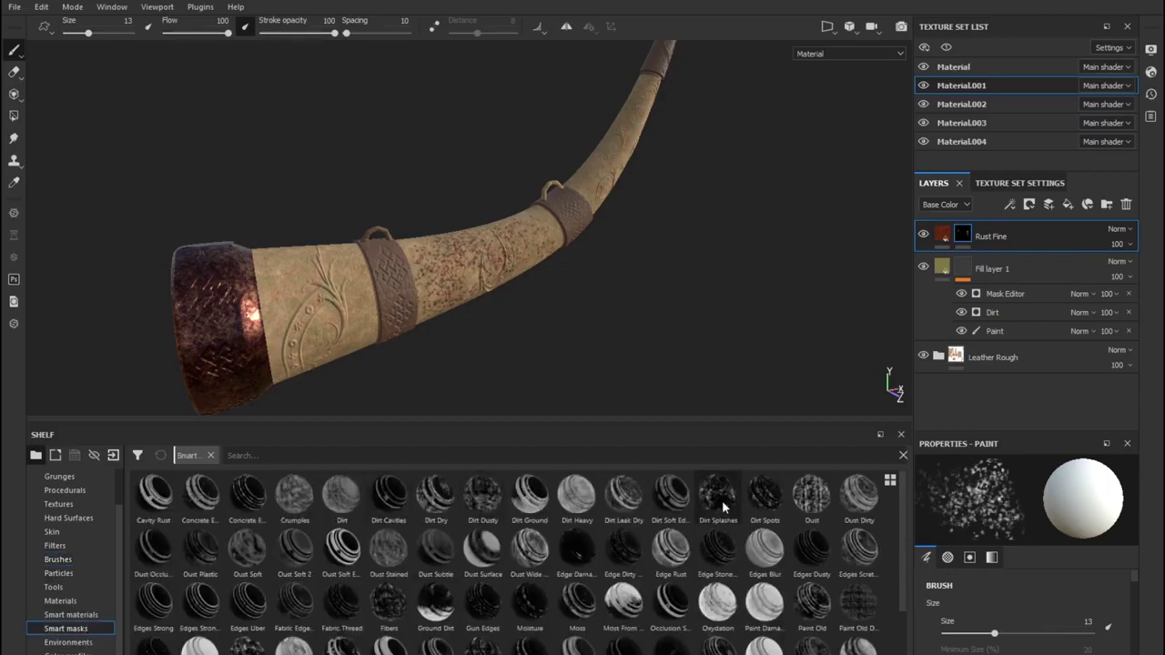
left_click_drag(972, 239, 972, 239)
left_click_drag(533, 307, 678, 508, "alt")
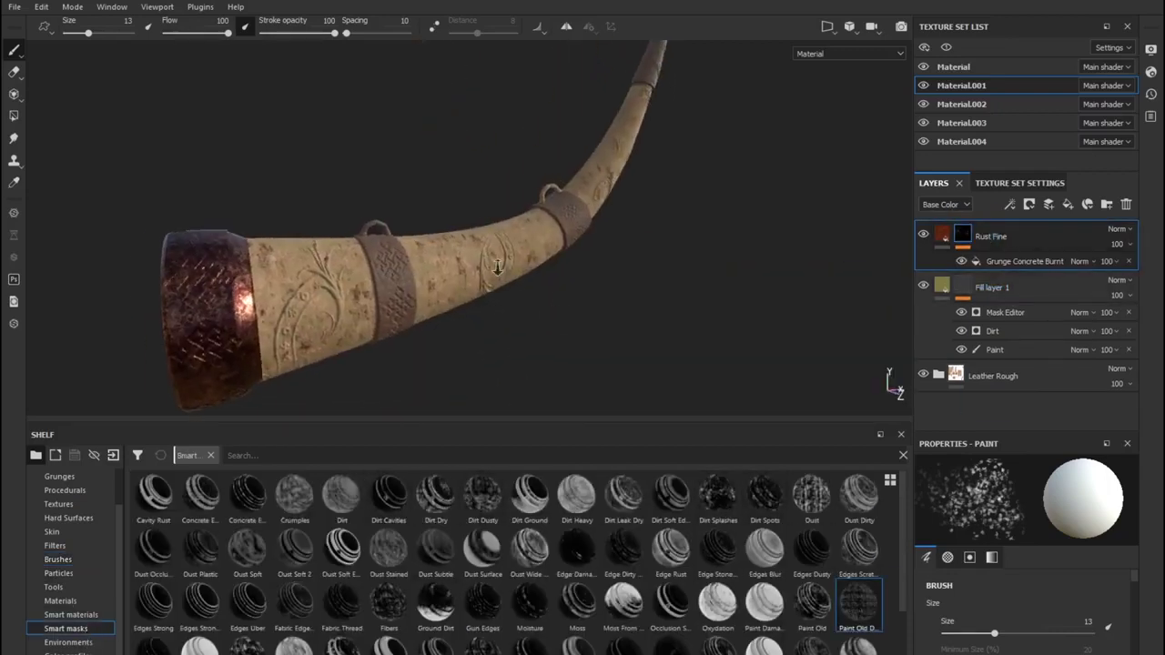
key("ctrl+z")
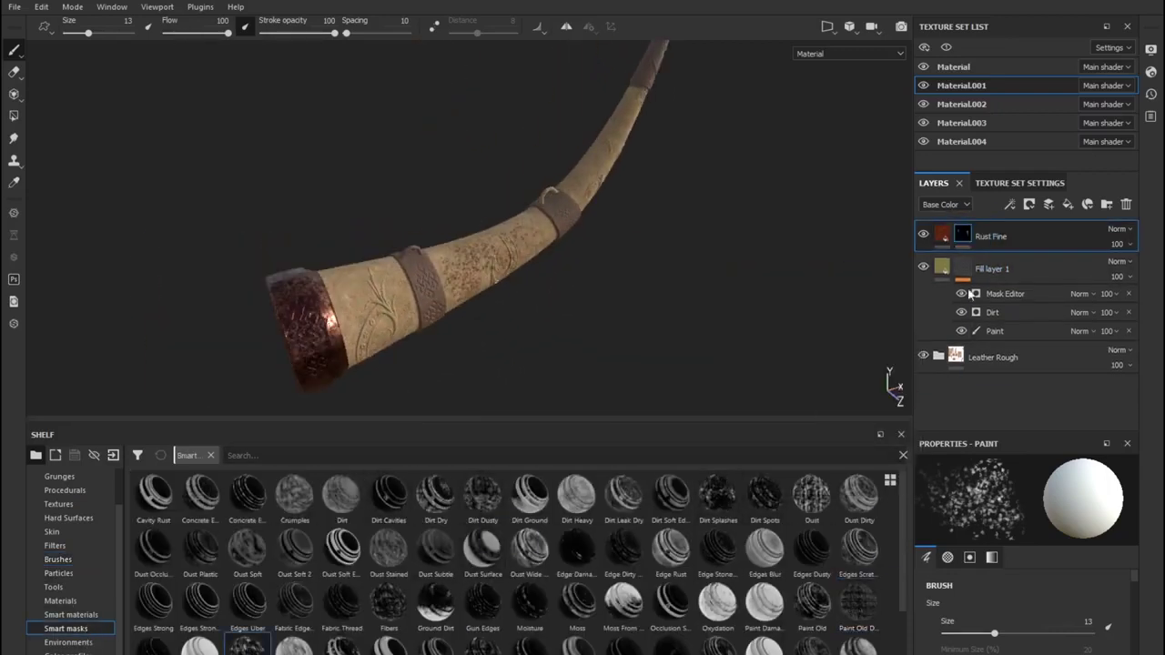
Apply the Dust Wide smart mask to Rust Fine and inspect the rust patches.
left_click_drag(269, 501, 972, 238)
left_click_drag(613, 294, 670, 333, "alt")
left_click_drag(528, 546, 972, 239)
left_click_drag(437, 300, 593, 385, "alt")
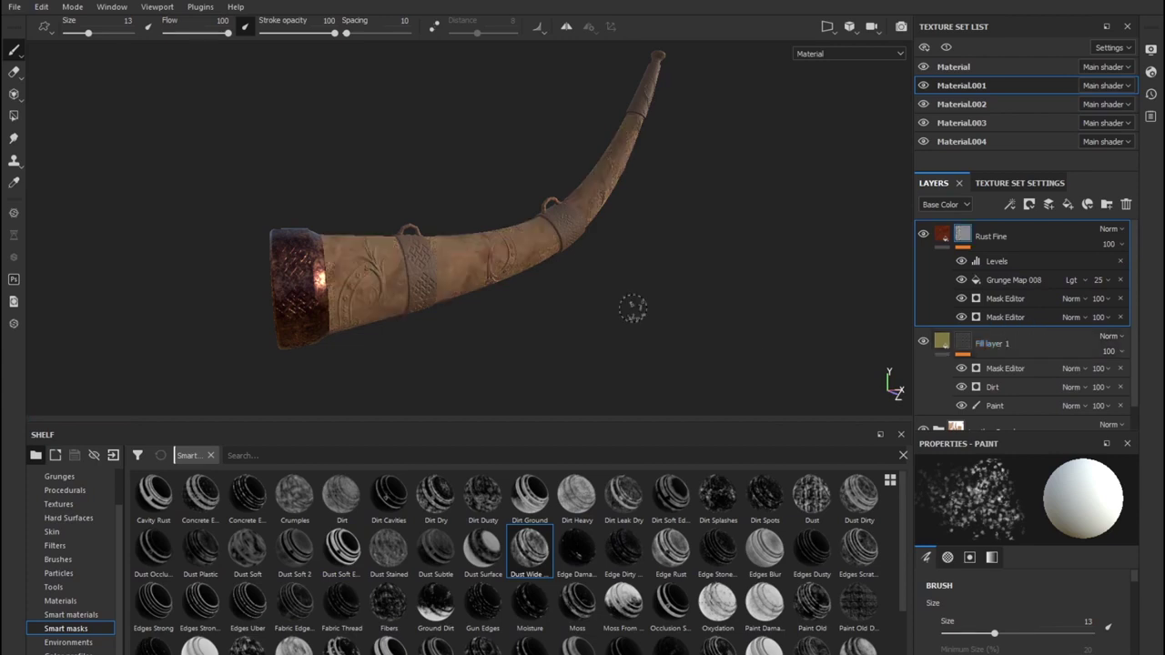
left_click_drag(632, 307, 572, 300, "alt")
scroll(573, 300, "up", 5)
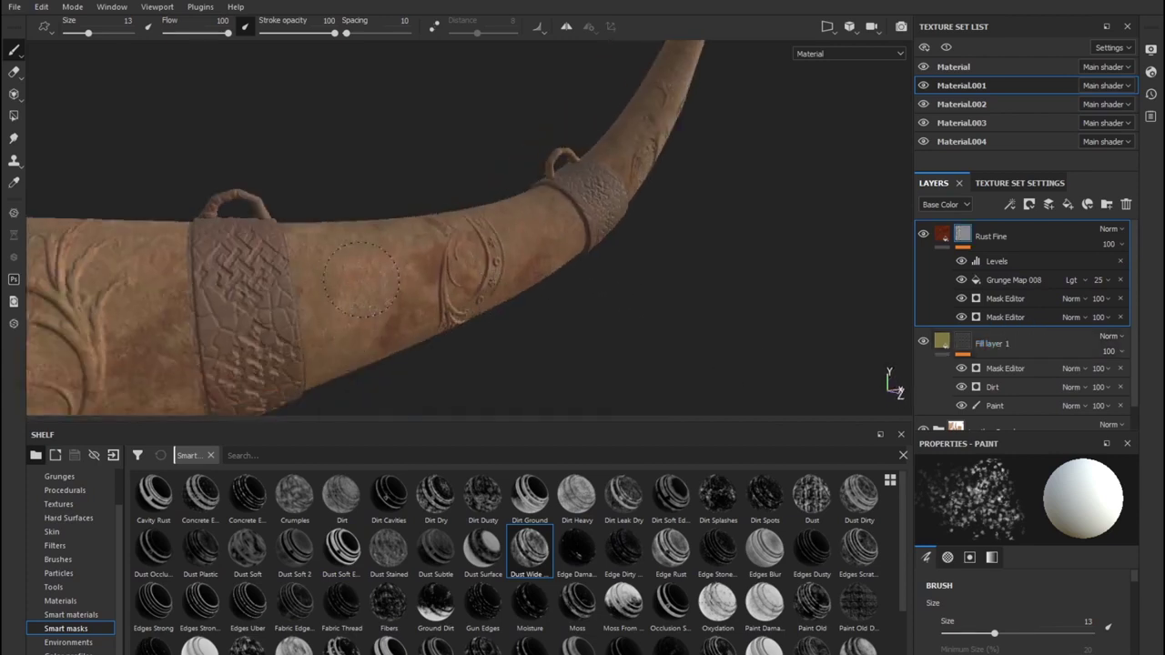
scroll(570, 309, "down", 5)
left_click_drag(569, 309, 747, 355, "alt")
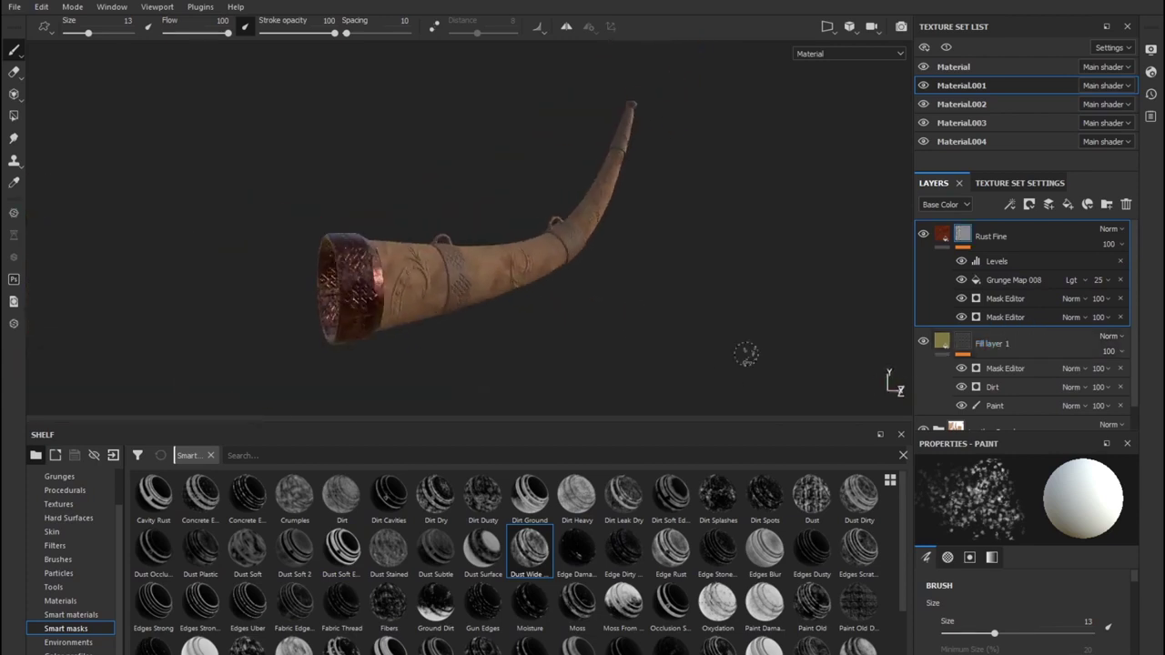
left_click(961, 103)
Add a black-masked fill layer with the Dirt Dry smart mask, plus another fill layer.
left_click(1068, 203)
right_click(991, 236)
left_click(1022, 129)
left_click_drag(436, 496, 962, 235)
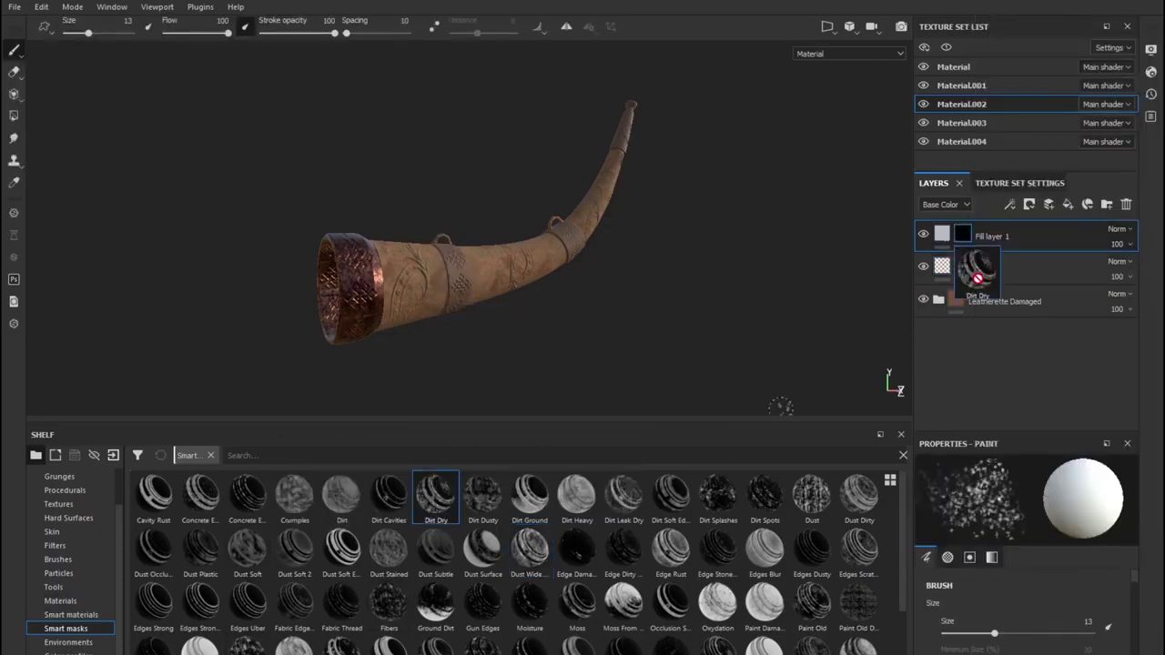
left_click(1058, 312)
left_click(1067, 204)
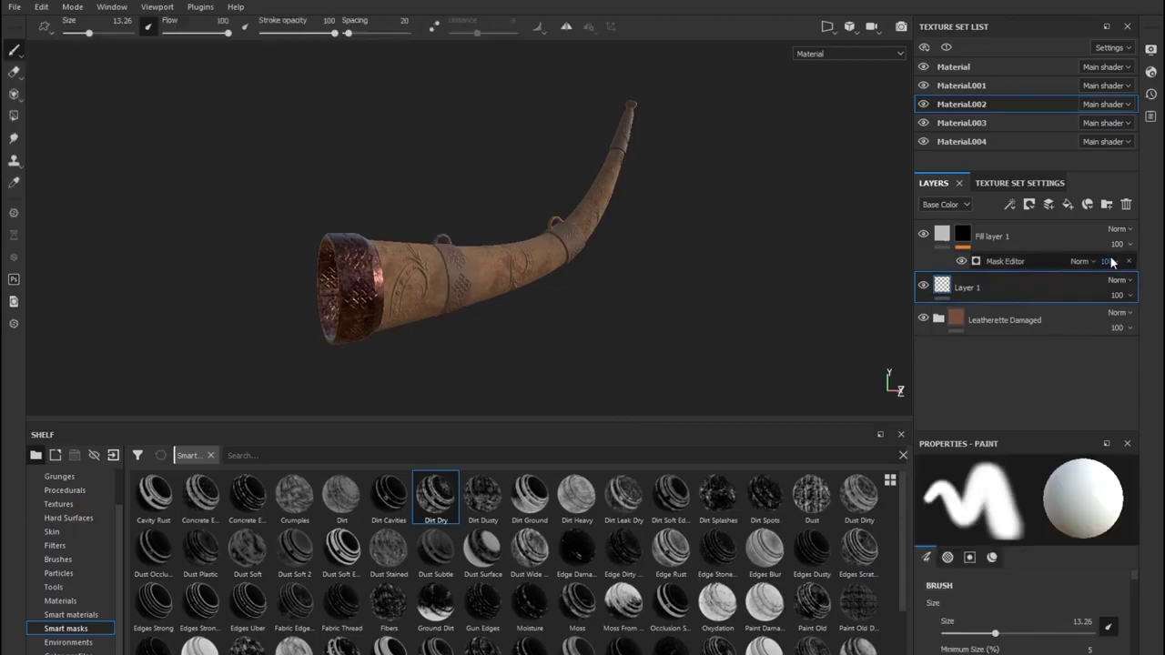
Give the Copper Worn folder a black mask driven by a Dirt generator.
right_click(1079, 263)
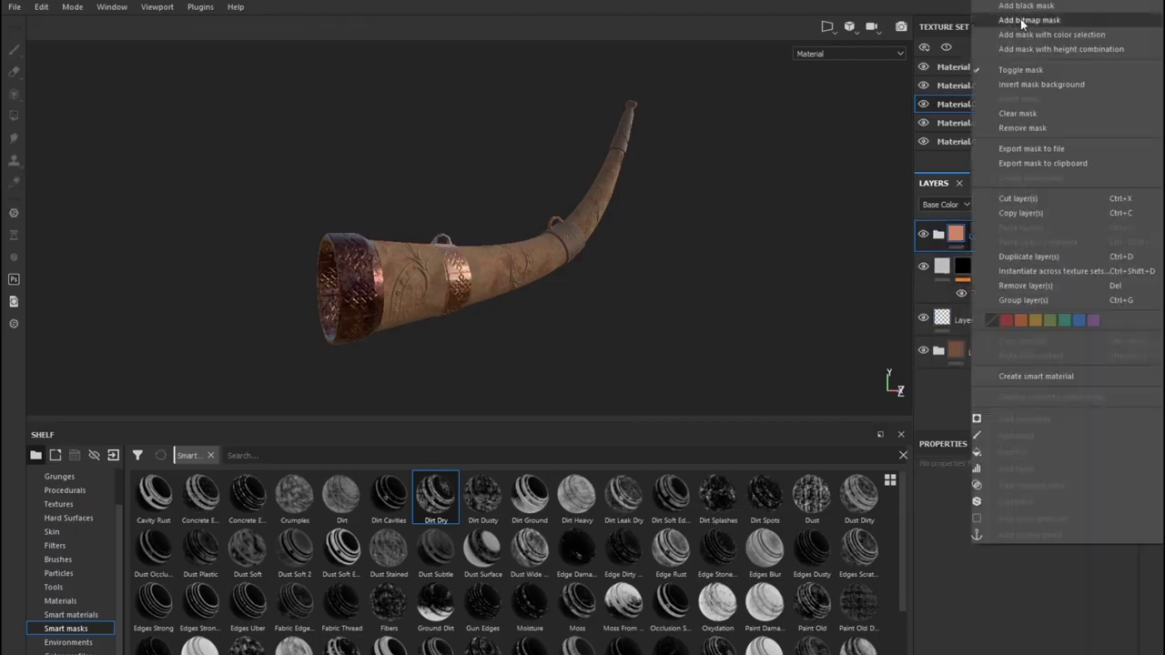
left_click(1010, 13)
scroll(494, 318, "up", 5)
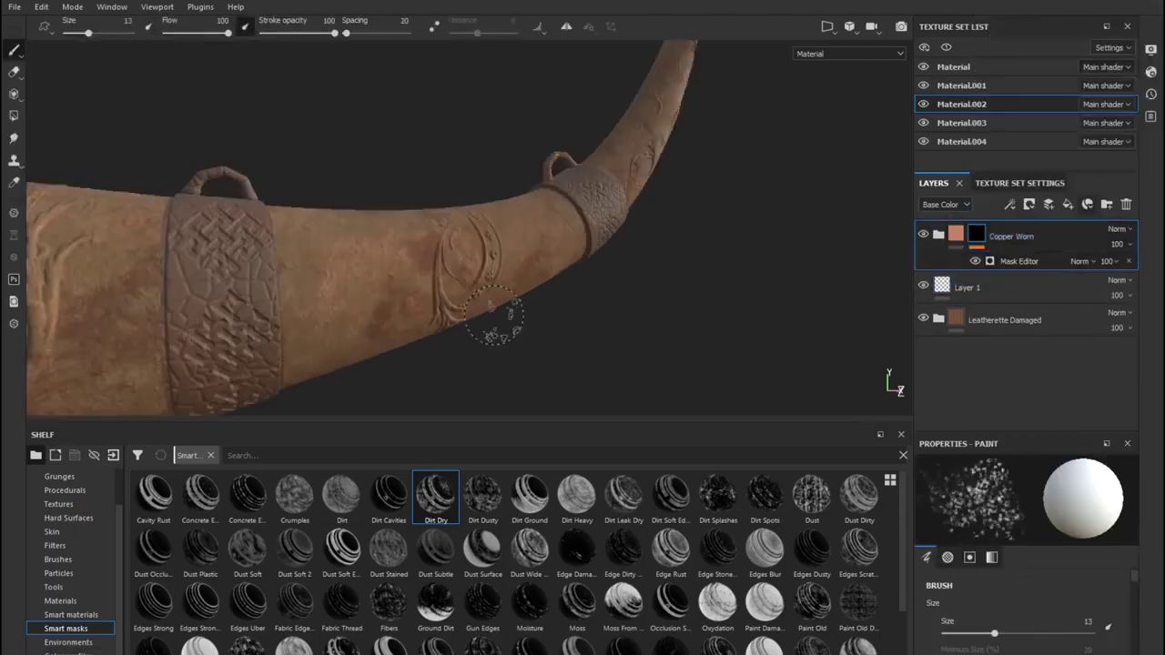
left_click(1013, 264)
left_click(1013, 488)
left_click(984, 578)
Set the Dirt generator to Dirt Level 0.81, Dirt Contrast 0.42 and Grunge Amount 0.62.
mouse_move(1074, 599)
left_mouse_down()
mouse_move(1090, 599)
mouse_move(997, 626)
left_mouse_up()
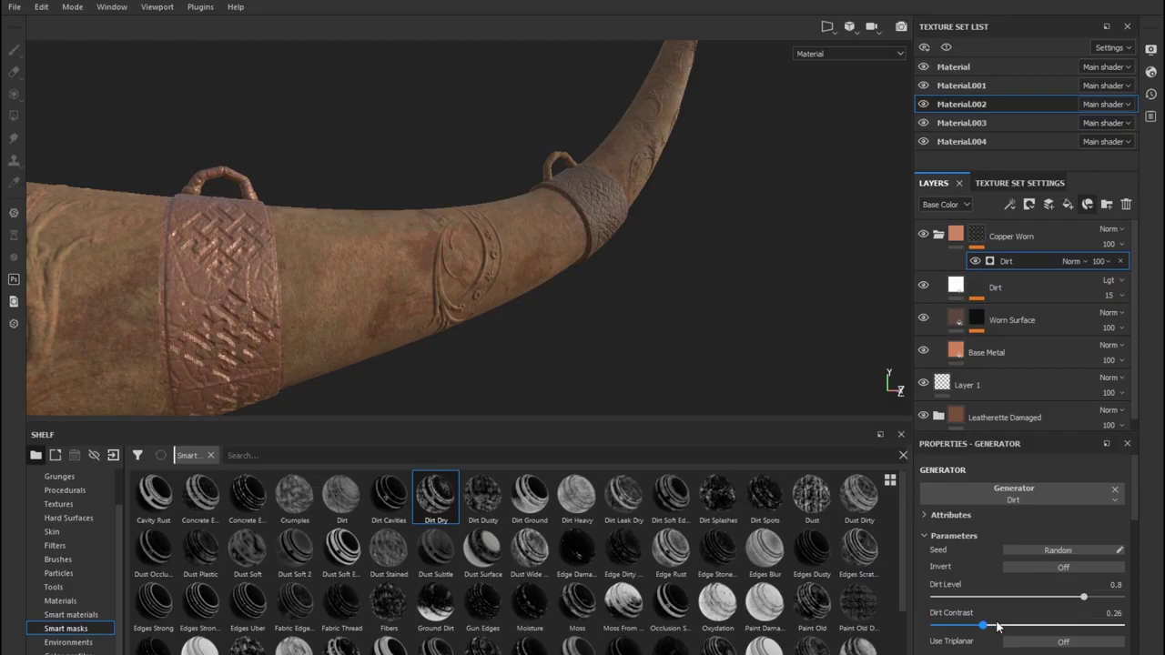
left_click_drag(509, 273, 611, 293, "alt")
mouse_move(1083, 598)
left_mouse_down()
mouse_move(1039, 600)
mouse_move(1084, 597)
left_mouse_up()
left_click_drag(997, 626, 1012, 626)
mouse_move(691, 346)
left_mouse_down("alt")
mouse_move(592, 179)
mouse_move(625, 185)
left_mouse_up("alt")
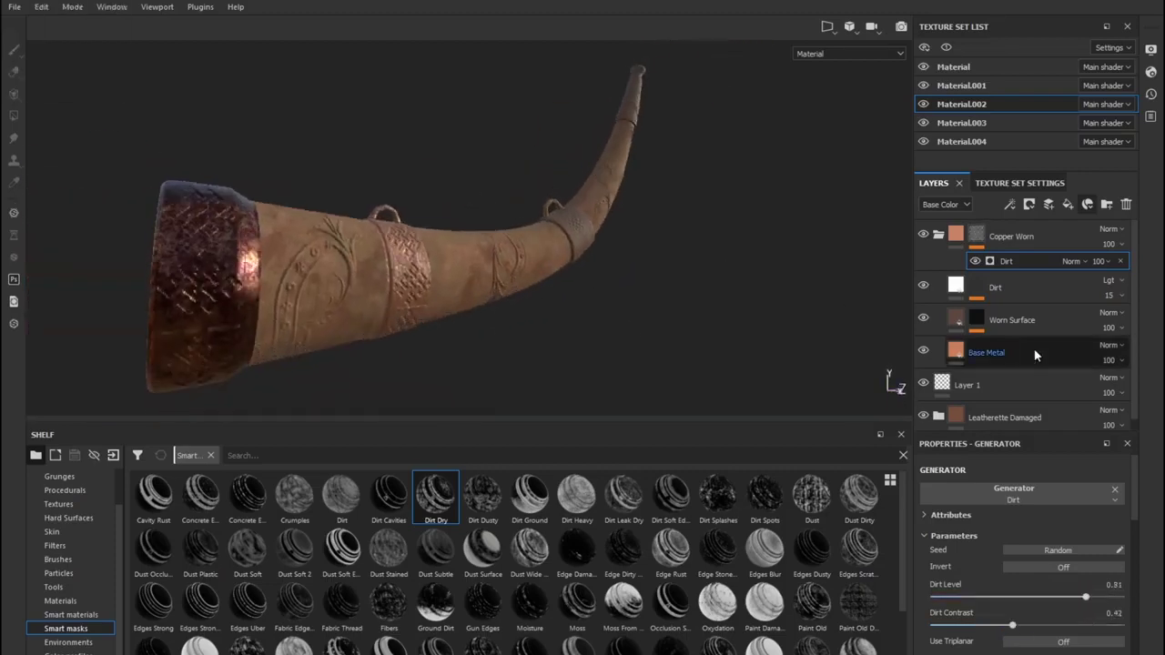
scroll(1052, 546, "down", 5)
left_click_drag(1016, 495, 1049, 493)
mouse_move(655, 346)
left_mouse_down("alt")
mouse_move(679, 325)
mouse_move(651, 330)
mouse_move(765, 325)
mouse_move(709, 325)
mouse_move(596, 277)
mouse_move(694, 291)
left_mouse_up("alt")
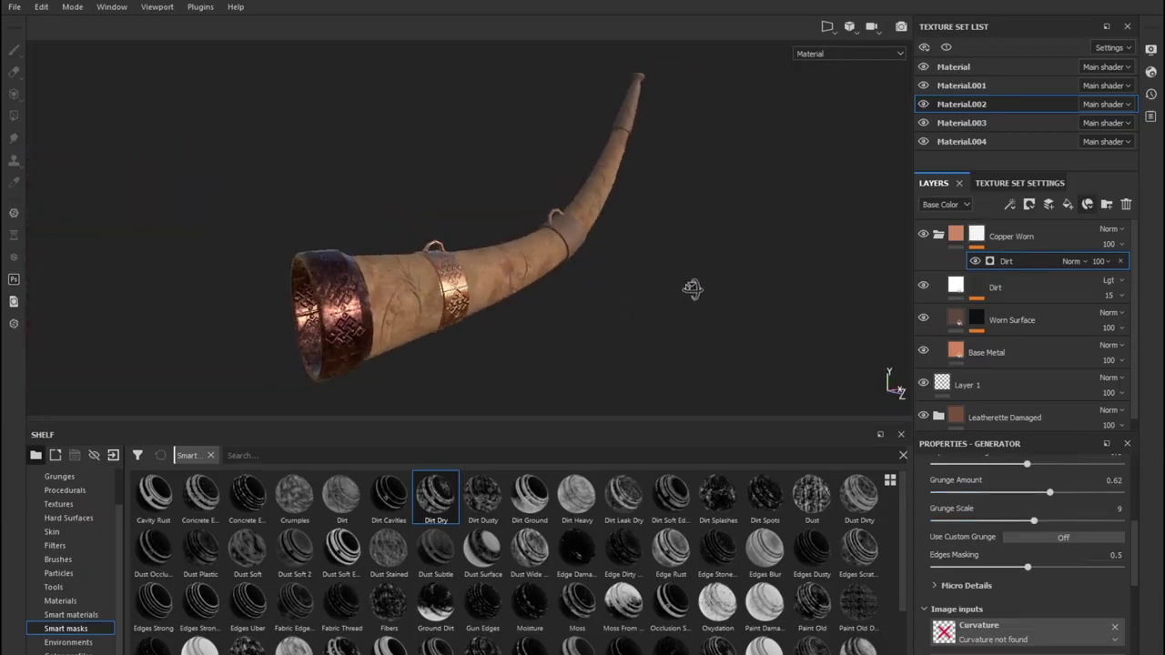
right_click(1041, 231)
Paste the Copper Worn layers into Material.003 and Material.004.
left_click(928, 128)
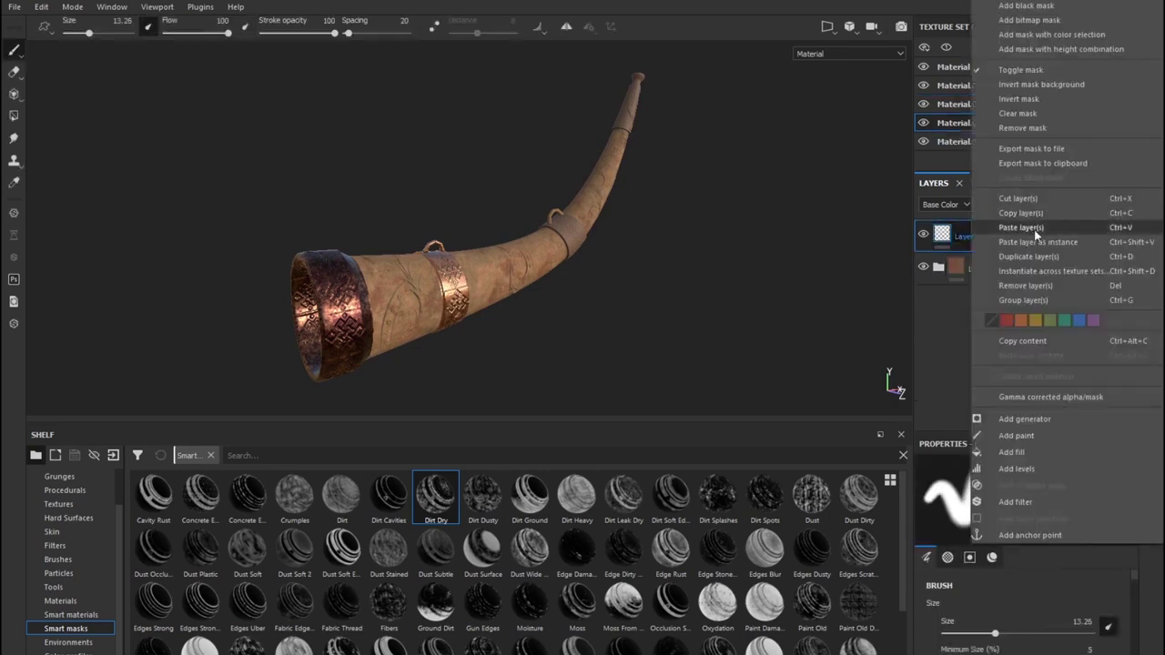
left_click(951, 141)
right_click(1029, 234)
mouse_move(749, 252)
left_mouse_down("alt")
mouse_move(523, 288)
mouse_move(319, 287)
mouse_move(552, 312)
mouse_move(577, 220)
mouse_move(854, 225)
mouse_move(916, 445)
left_mouse_up("alt")
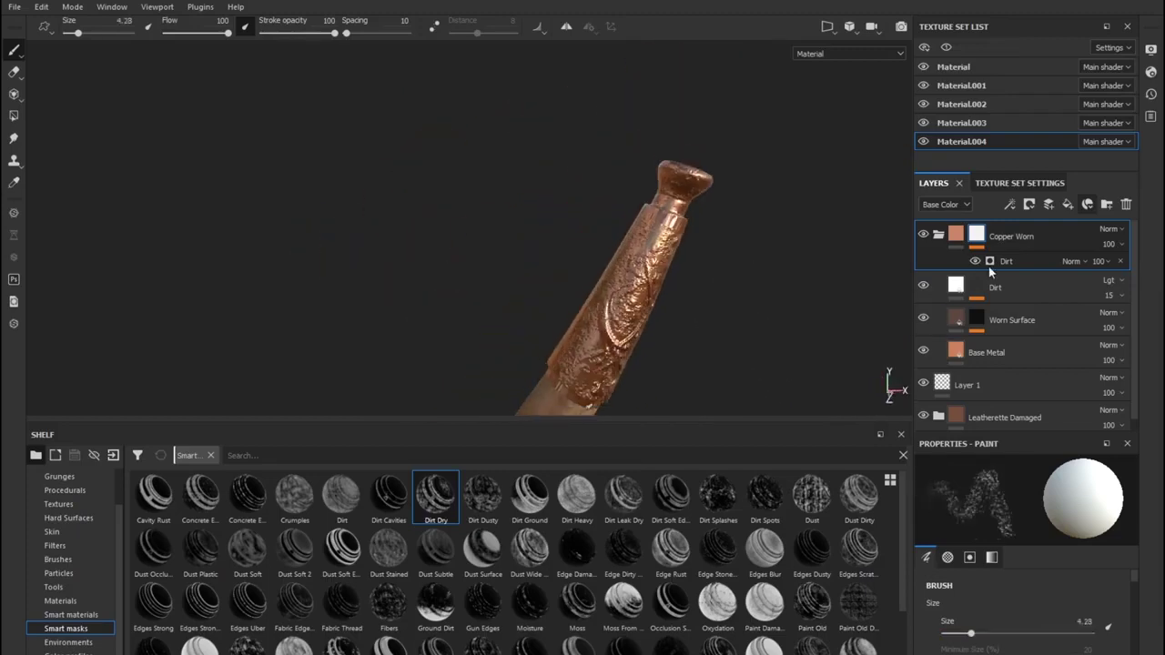
Lower the Worn Surface base colour saturation to 0.754 and review the Dirt layer's generator.
left_click(955, 316)
left_click(946, 535)
left_click(1118, 526)
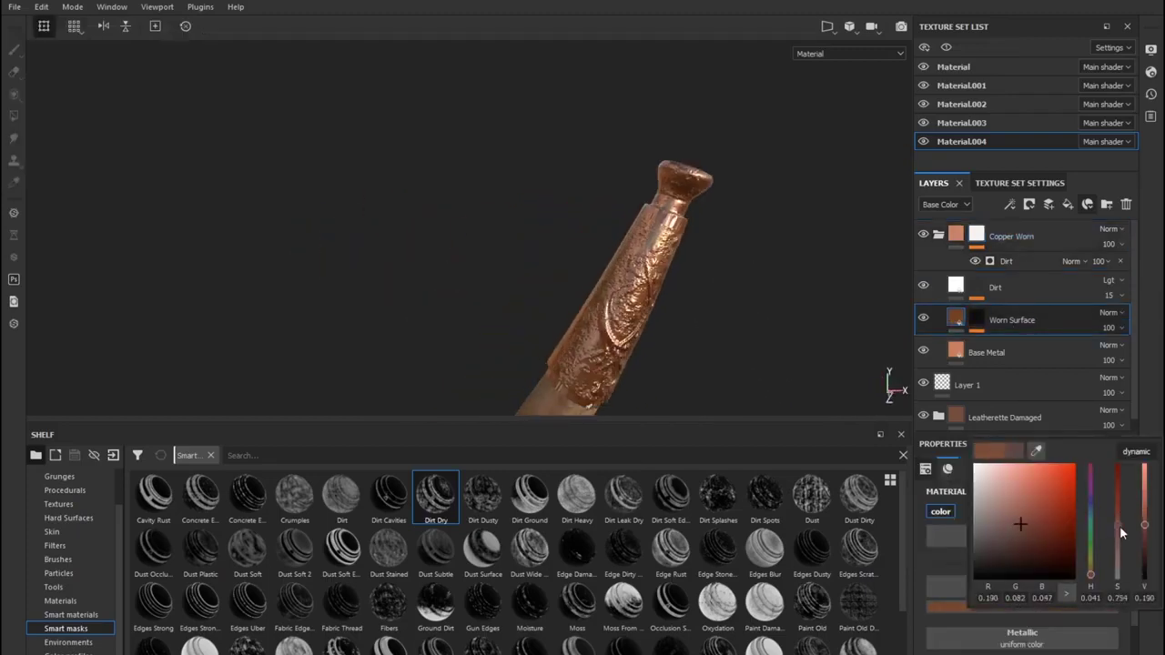
left_click(962, 241)
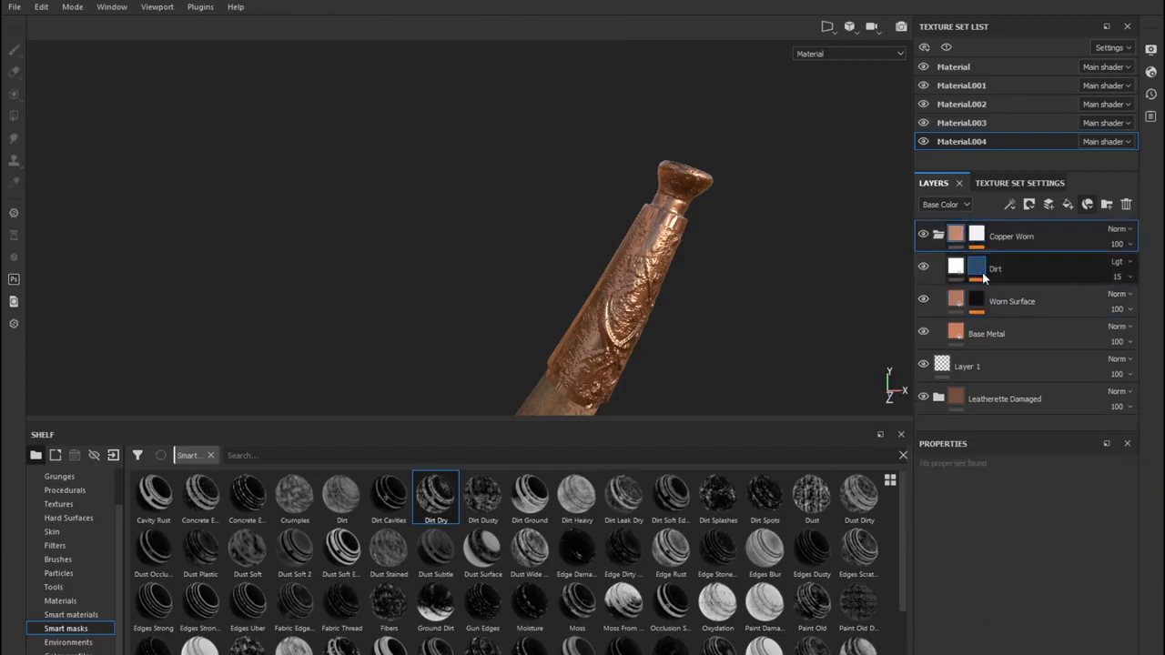
left_click(983, 277)
left_click(1019, 293)
mouse_move(582, 273)
left_mouse_down("alt")
mouse_move(696, 340)
mouse_move(660, 346)
mouse_move(685, 259)
mouse_move(706, 318)
left_mouse_up("alt")
scroll(660, 346, "up", 5)
Open Export Textures and make a new folder inside 'horn old' the export destination.
left_click(15, 7)
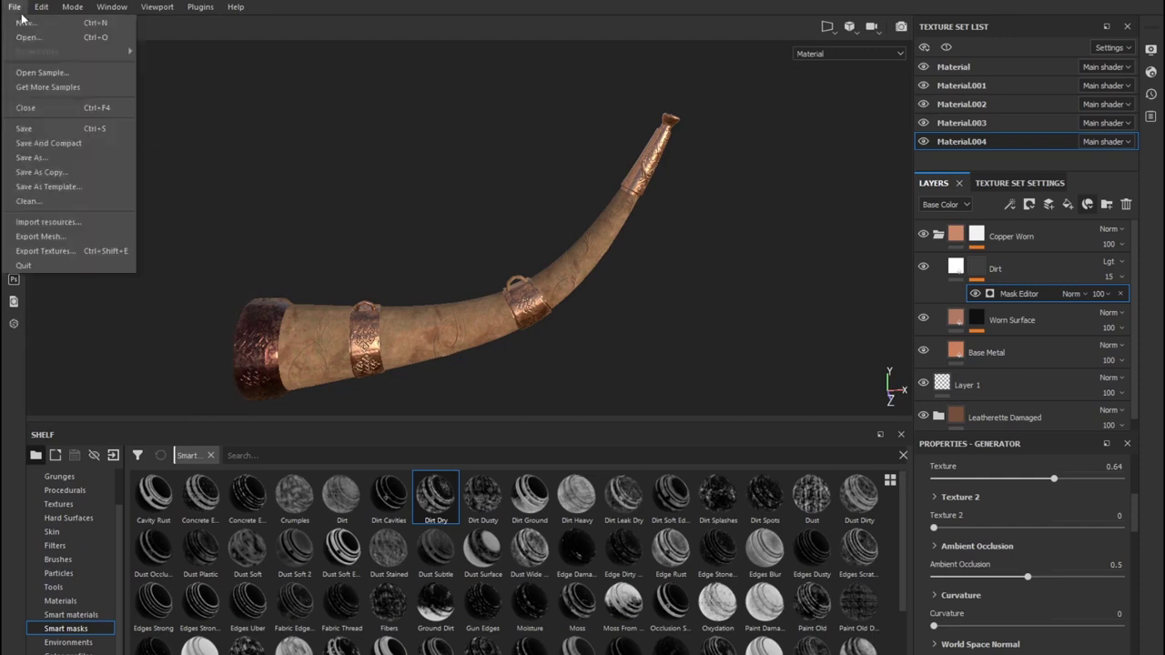
left_click(57, 251)
scroll(312, 312, "up", 3)
left_click(300, 282)
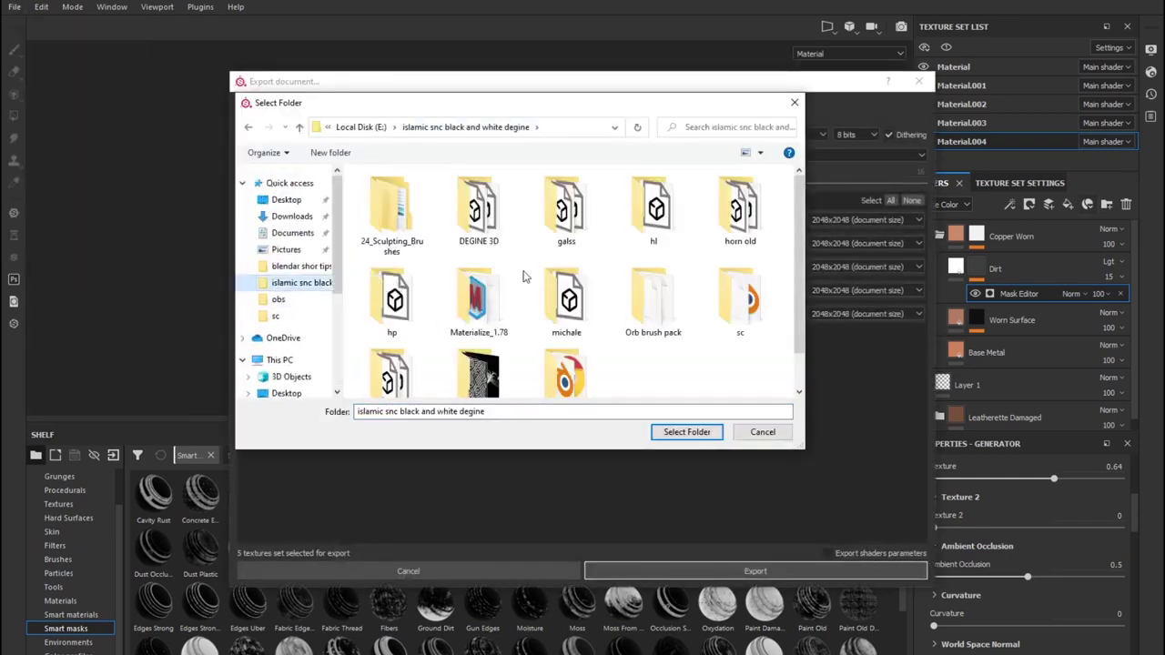
double_click(740, 209)
left_click(330, 152)
type("bake")
key("Return")
key("Return")
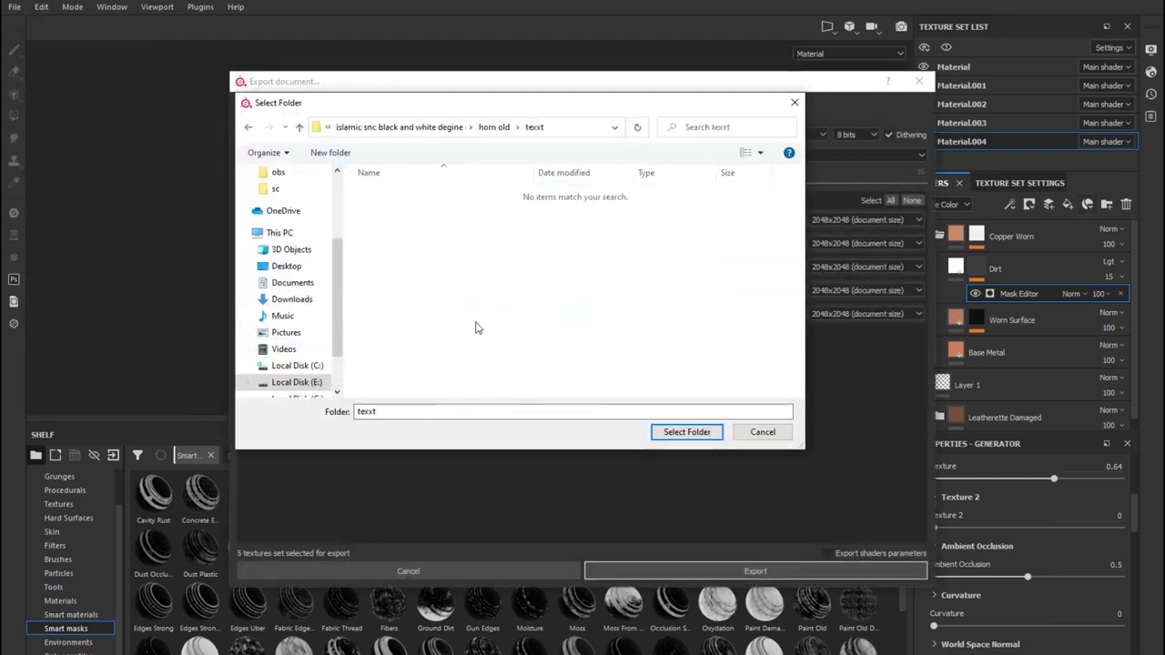
left_click(686, 432)
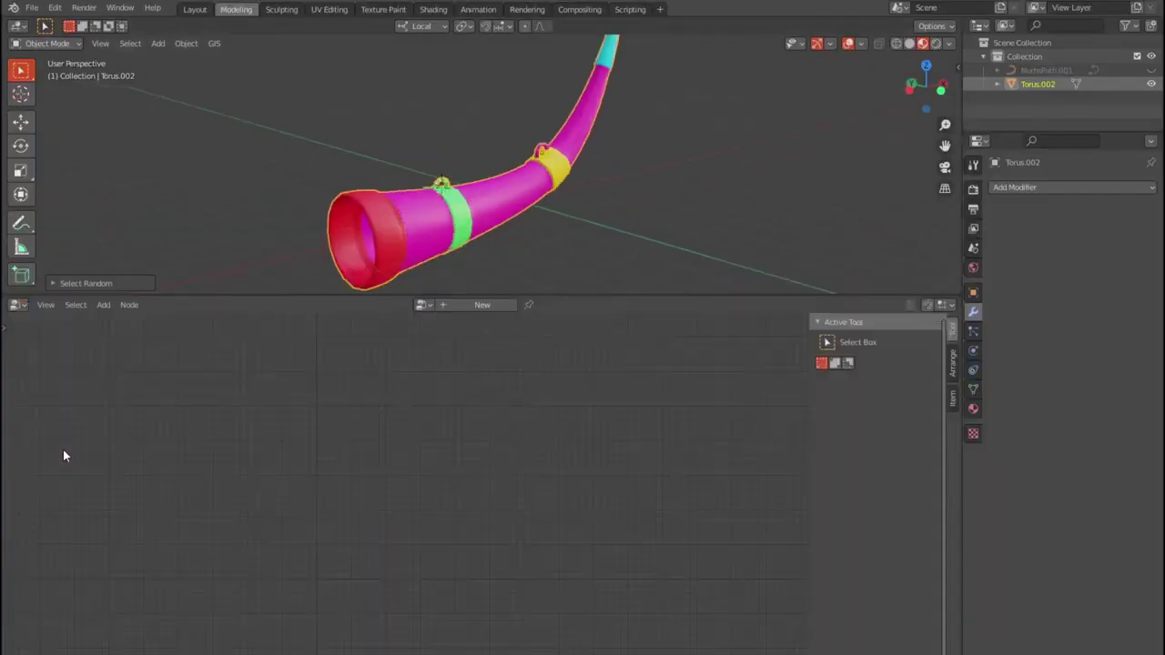
In Edit Mode, check which horn faces each material slot, Material.001 to Material.004, covers.
key("Home")
left_click(972, 409)
left_click(1031, 190)
key("Tab")
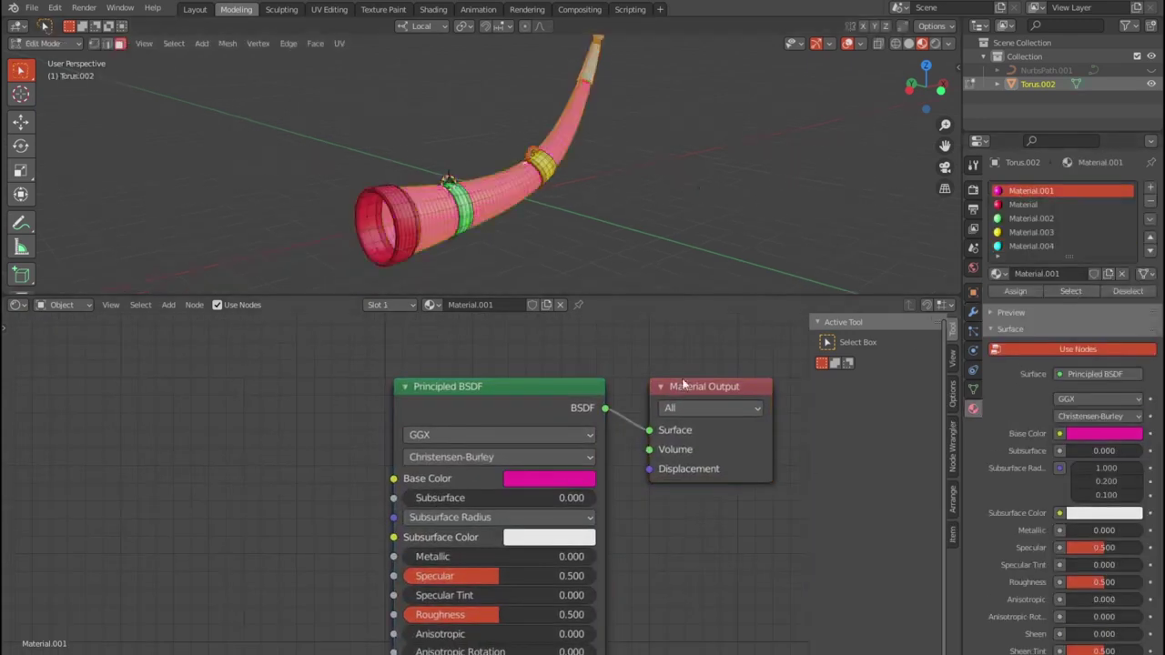
left_click(1023, 204)
left_click(1031, 219)
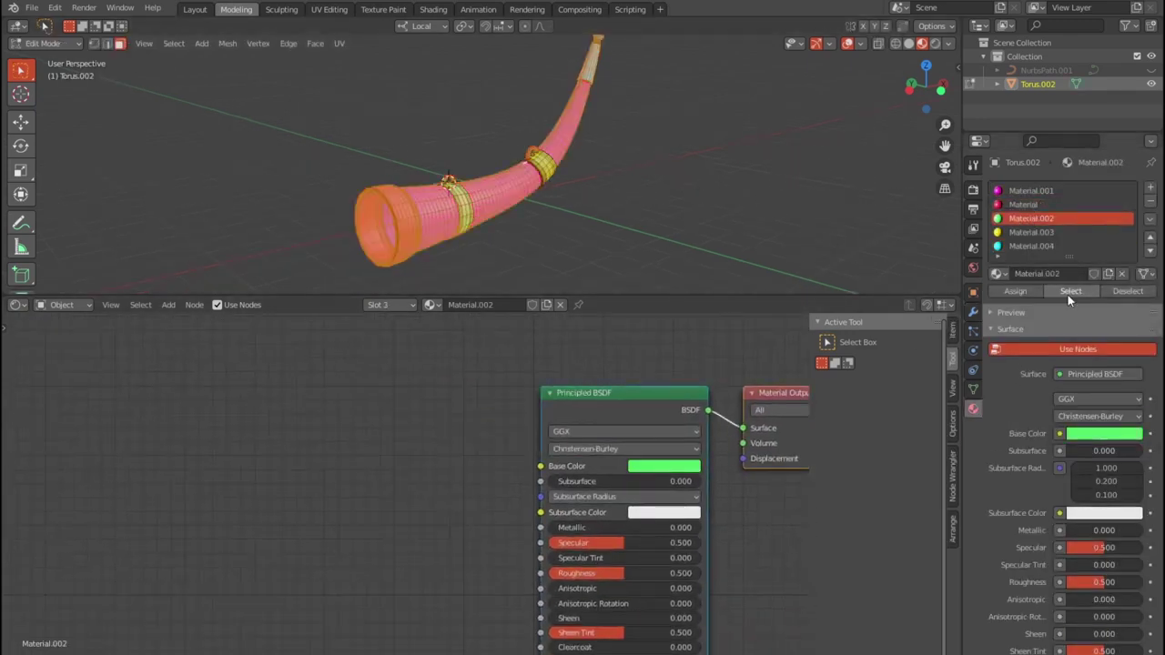
left_click(1031, 232)
left_click(788, 219)
left_click(1031, 246)
left_click(1070, 291)
scroll(551, 260, "up", 3)
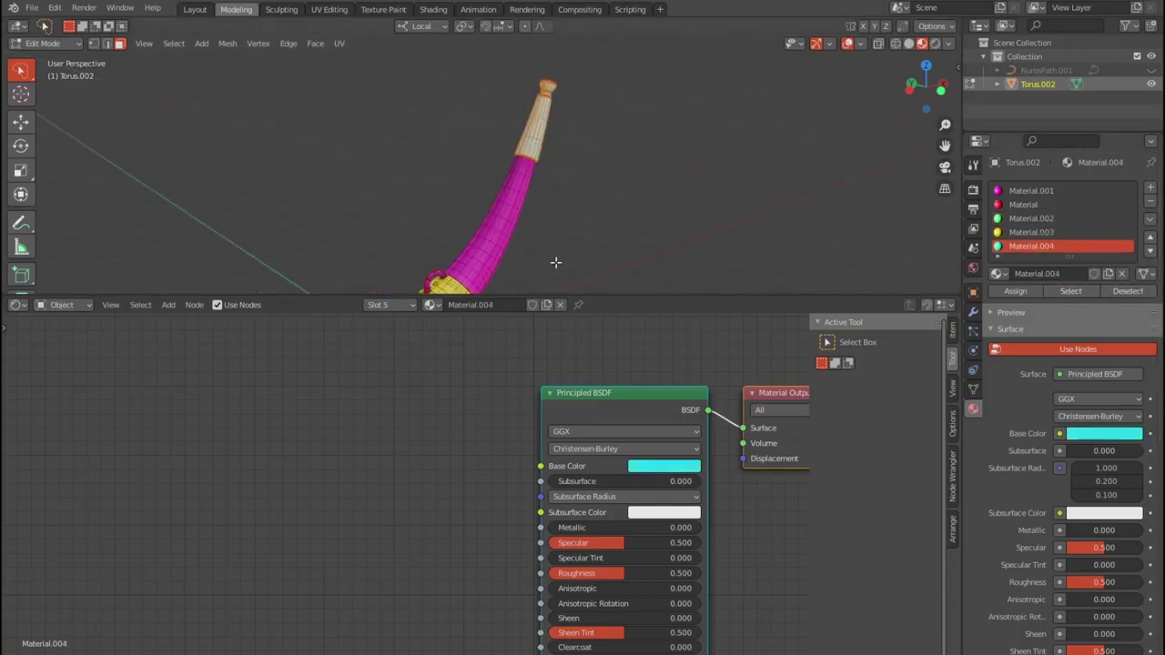
scroll(613, 203, "up", 3)
Load Material.004's Base Color, Metallic, Normal and Roughness maps from the texxt folder.
key("ctrl+shift+t")
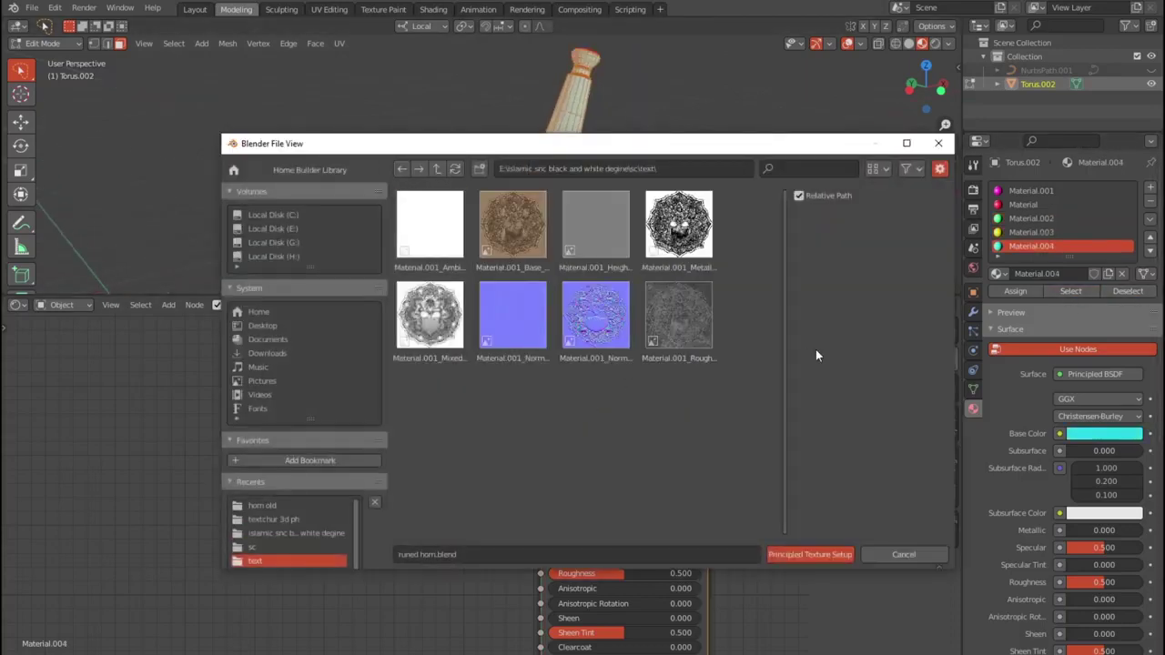
left_click(293, 533)
double_click(429, 314)
double_click(430, 227)
left_click(872, 169)
left_click(823, 224)
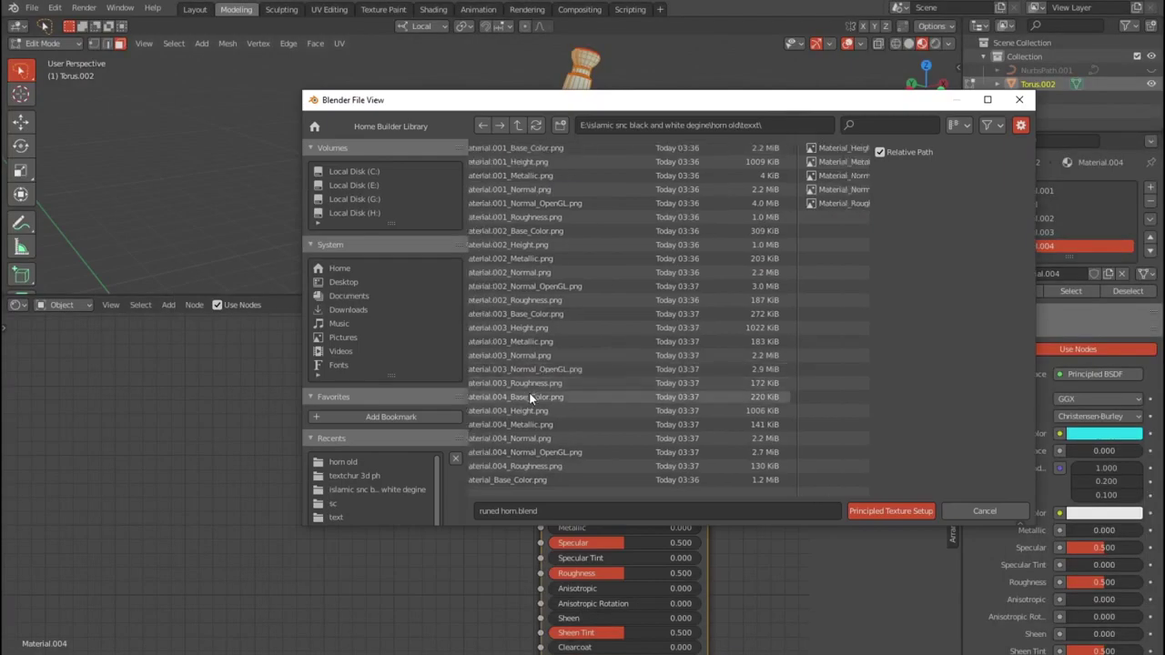
left_click(556, 452)
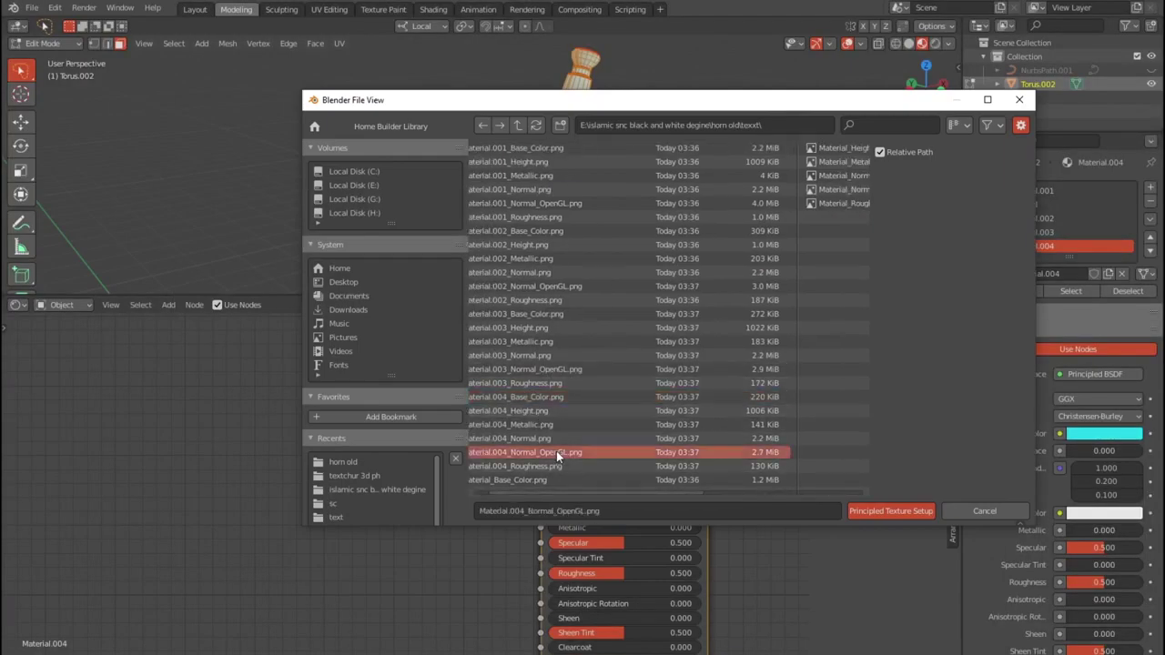
left_click(556, 466, "ctrl")
left_click(592, 424, "ctrl")
left_click(576, 397, "ctrl")
left_click(890, 510)
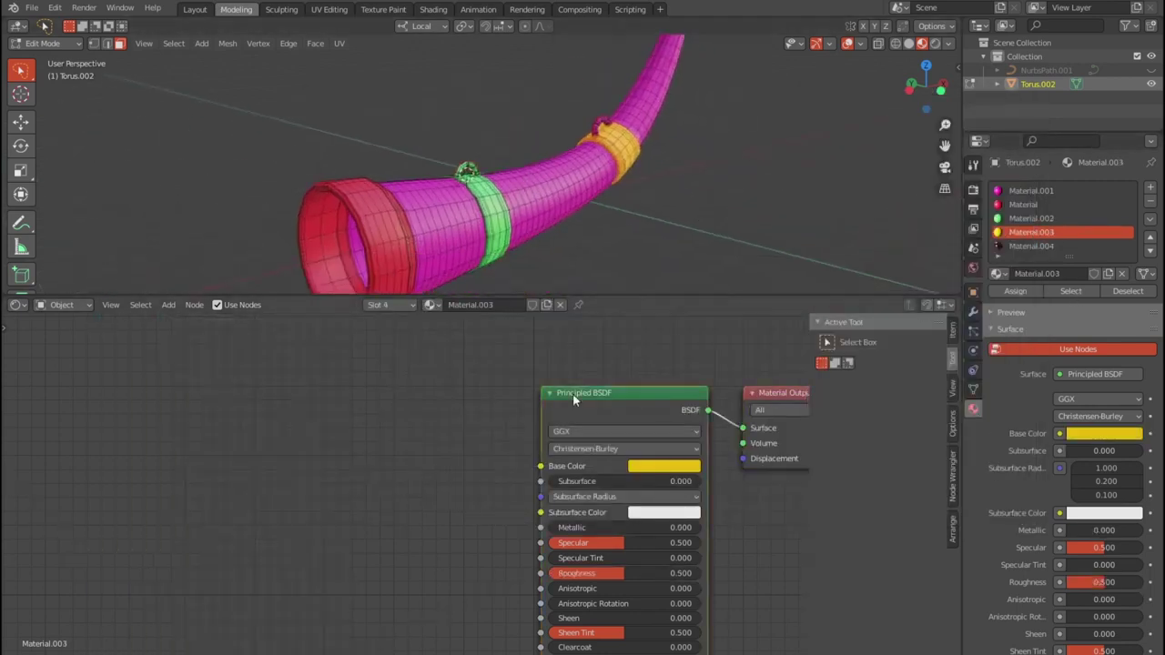
Load Material.003's base colour, metallic, normal and roughness maps into its material.
key("ctrl+shift+t")
left_click(484, 412)
left_click(491, 425, "ctrl")
left_click(503, 385, "ctrl")
left_click(473, 356, "ctrl")
key("Return")
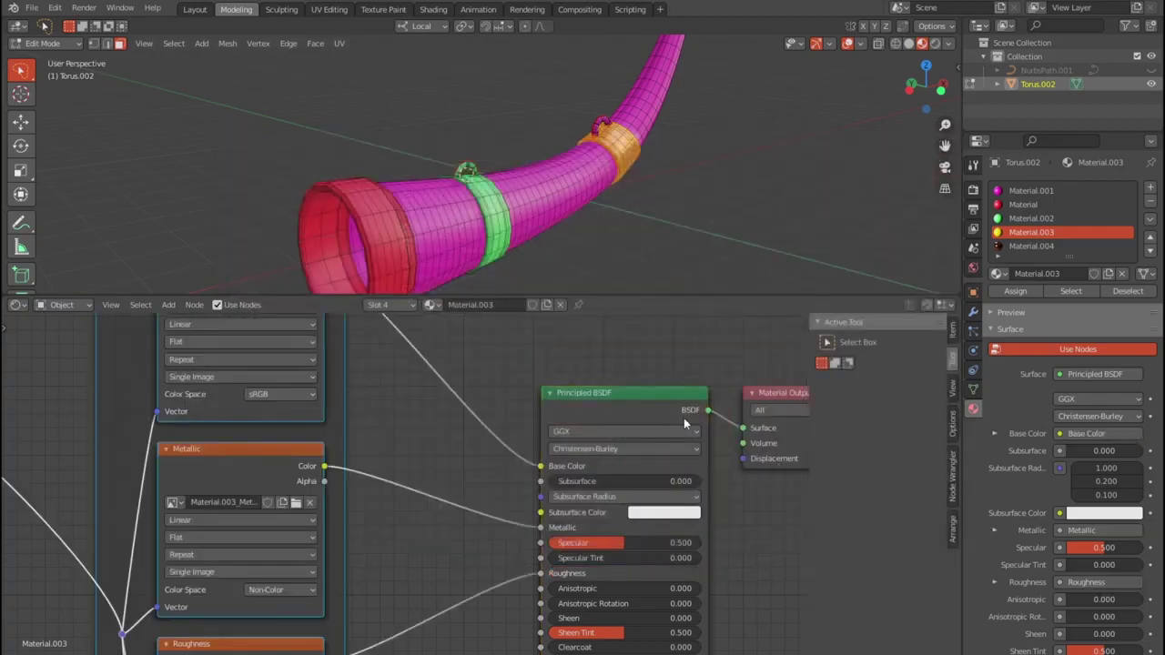
Load Material.002's base colour, metallic, normal and roughness maps into its material.
key("ctrl+shift+t")
left_click(497, 274)
left_click(501, 302, "ctrl")
left_click(505, 329, "ctrl")
left_click(508, 343, "ctrl")
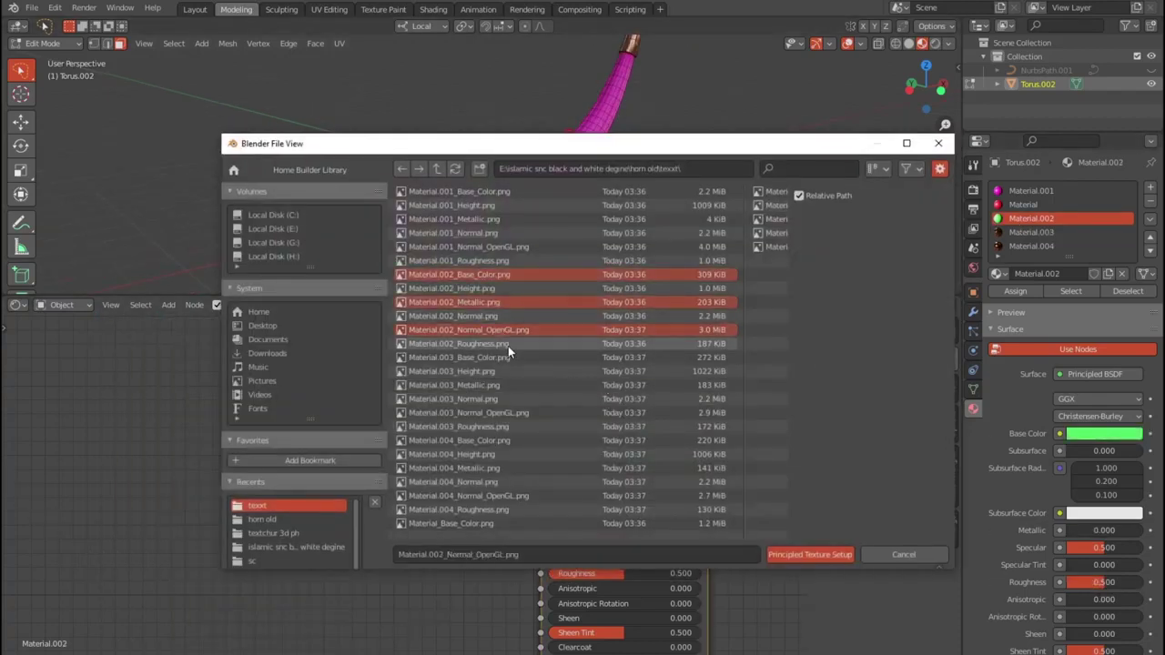
key("Return")
Check the rim faces of Material, then select the horn body faces of Material.001.
left_click(1023, 204)
left_click(1072, 292)
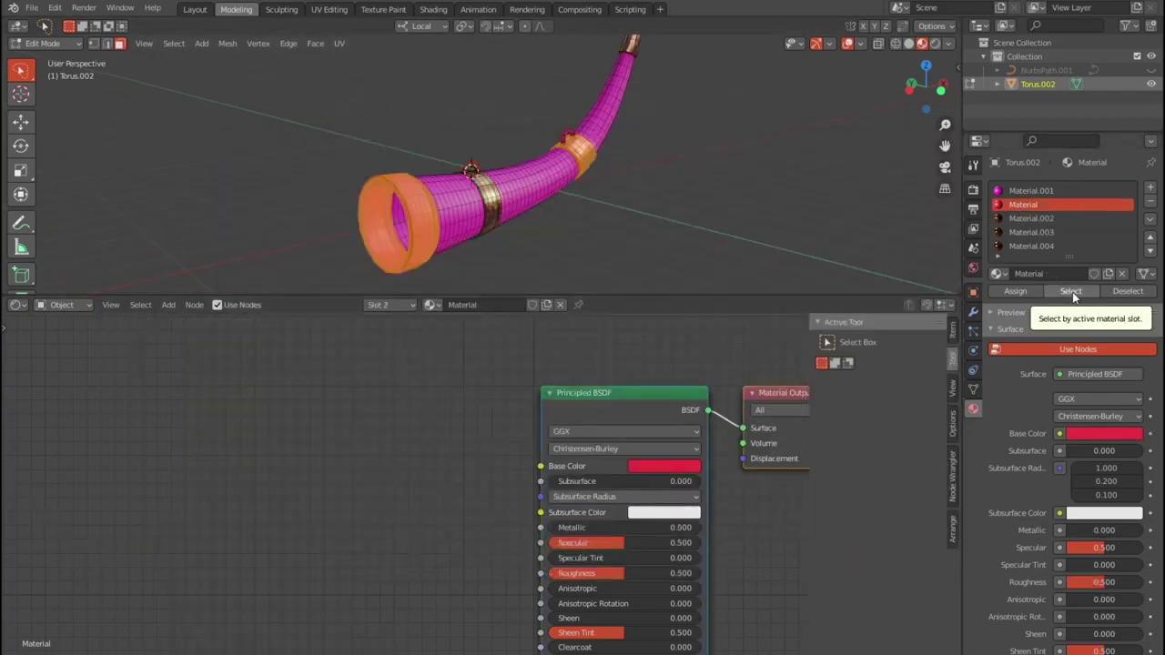
left_click(1128, 291)
left_click(1031, 190)
left_click(1071, 291)
Load Material.001's exported texture maps into its material.
key("ctrl+shift+t")
left_click(542, 192)
left_click(518, 233, "ctrl")
left_click(511, 262, "ctrl")
key("Return")
In Object Mode, load Material's Base_Color, metallic, normal and roughness maps, then maximize the 3D view.
key("Tab")
left_click(665, 392)
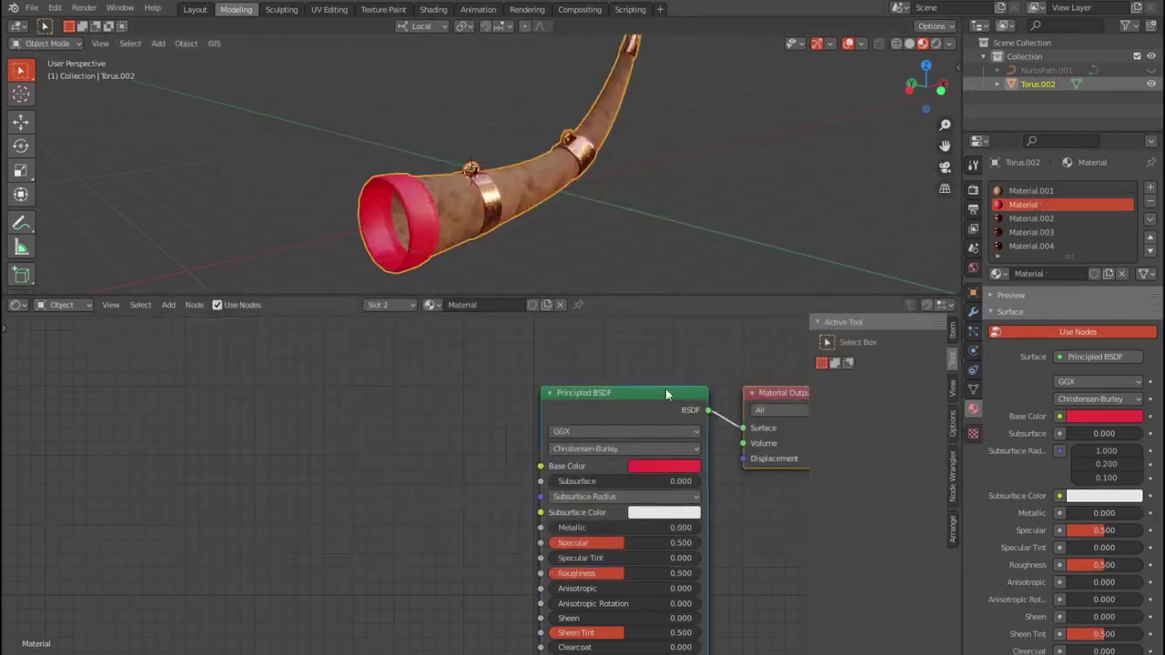
key("ctrl+shift+t")
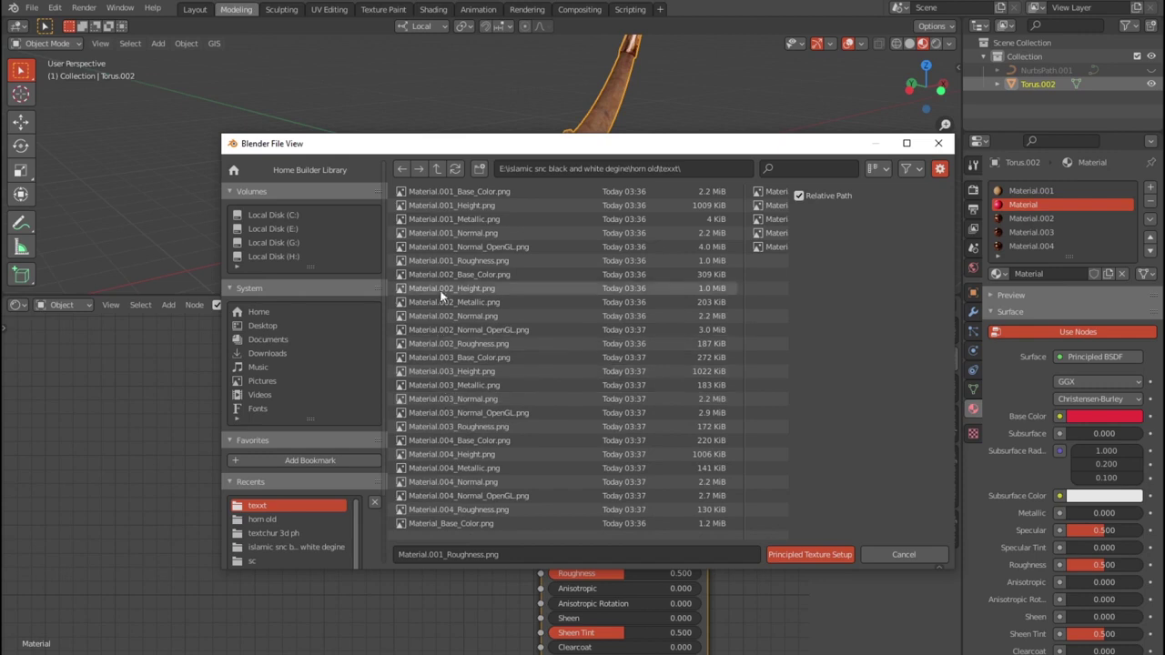
left_click(450, 524)
scroll(676, 355, "down", 3)
left_click(637, 205, "ctrl")
left_click(641, 220, "ctrl")
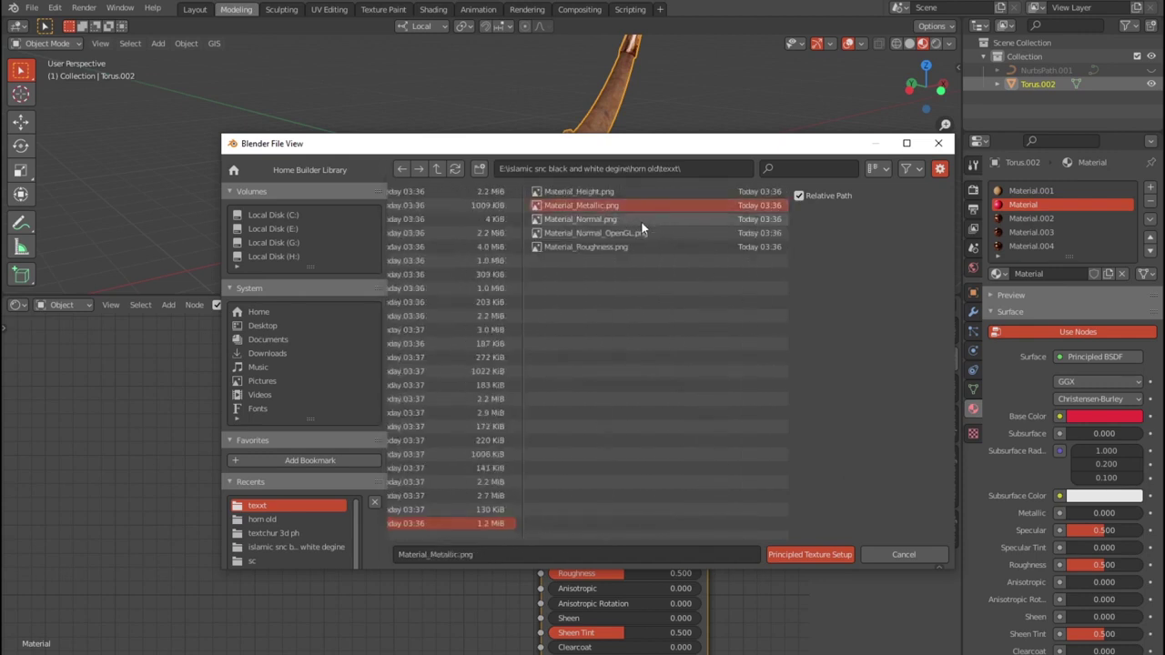
left_click(628, 246, "ctrl")
key("Return")
key("ctrl+space")
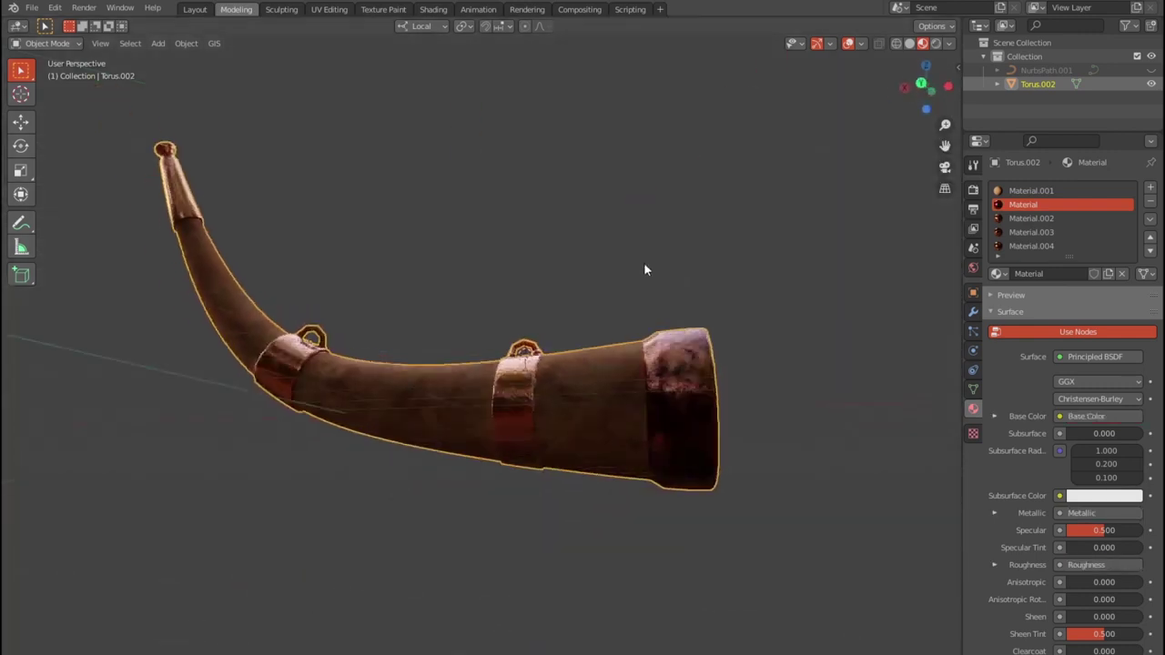
Subdivide the existing Multires, then replace it with a Subdivision Surface at viewport level 5.
double_click(1091, 363)
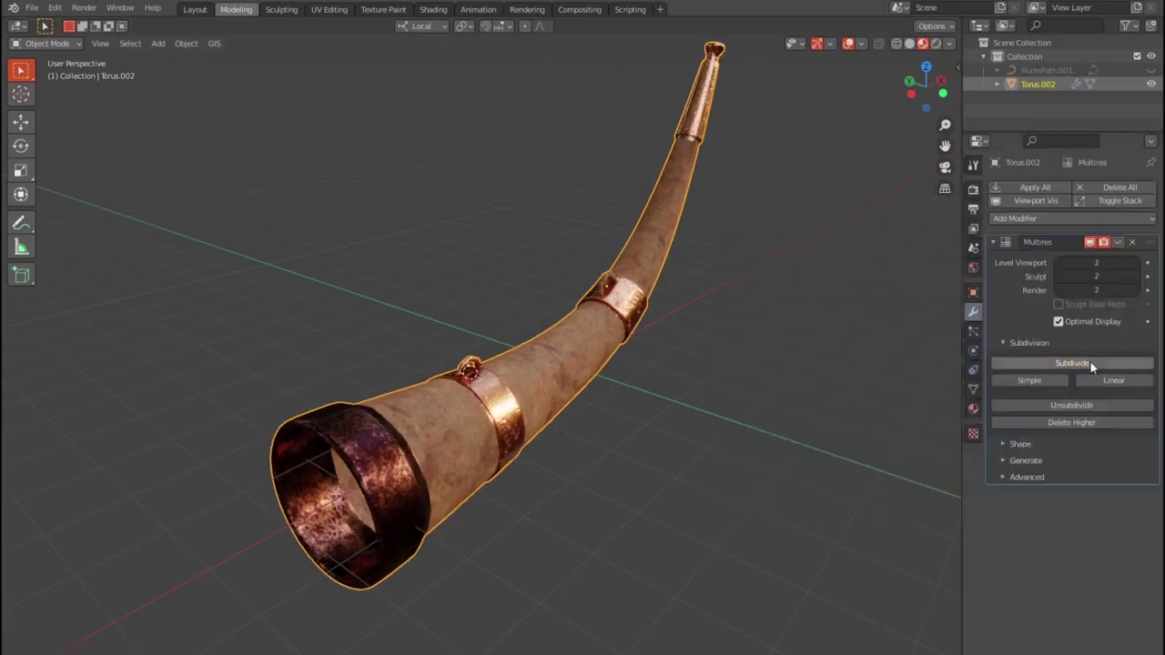
left_click(1090, 362)
mouse_move(713, 380)
middle_mouse_down()
mouse_move(721, 393)
mouse_move(333, 398)
mouse_move(585, 369)
mouse_move(553, 364)
mouse_move(776, 390)
middle_mouse_up()
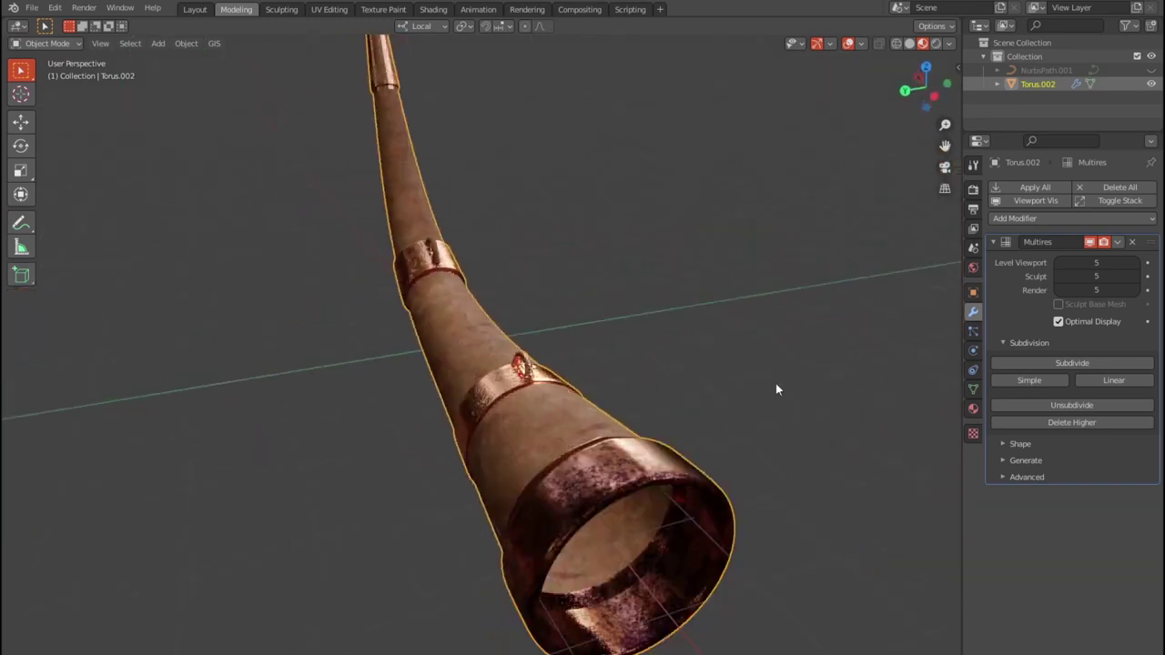
left_click(1131, 241)
key("ctrl+2")
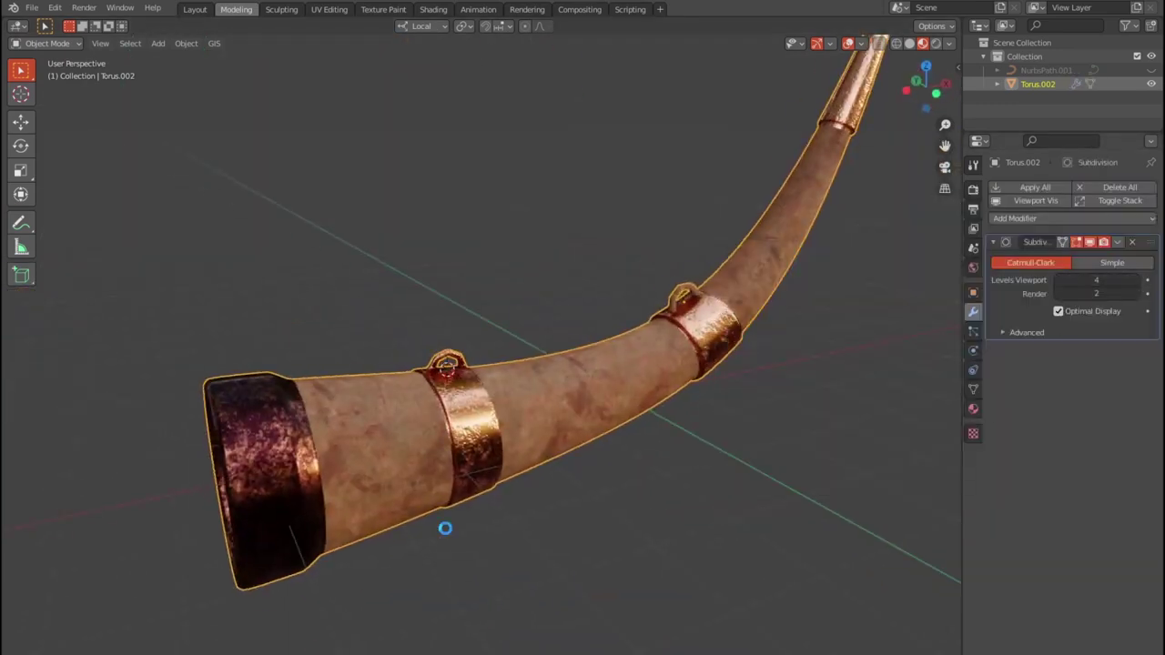
scroll(445, 528, "up", 5)
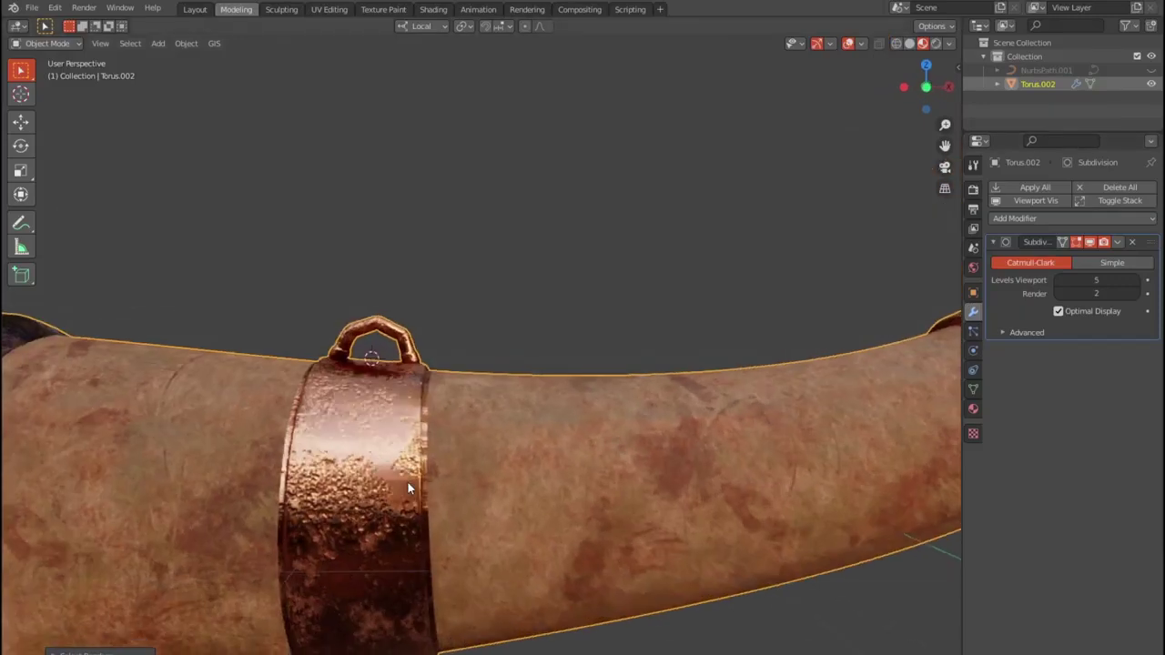
scroll(494, 511, "down", 6)
key("ctrl+5")
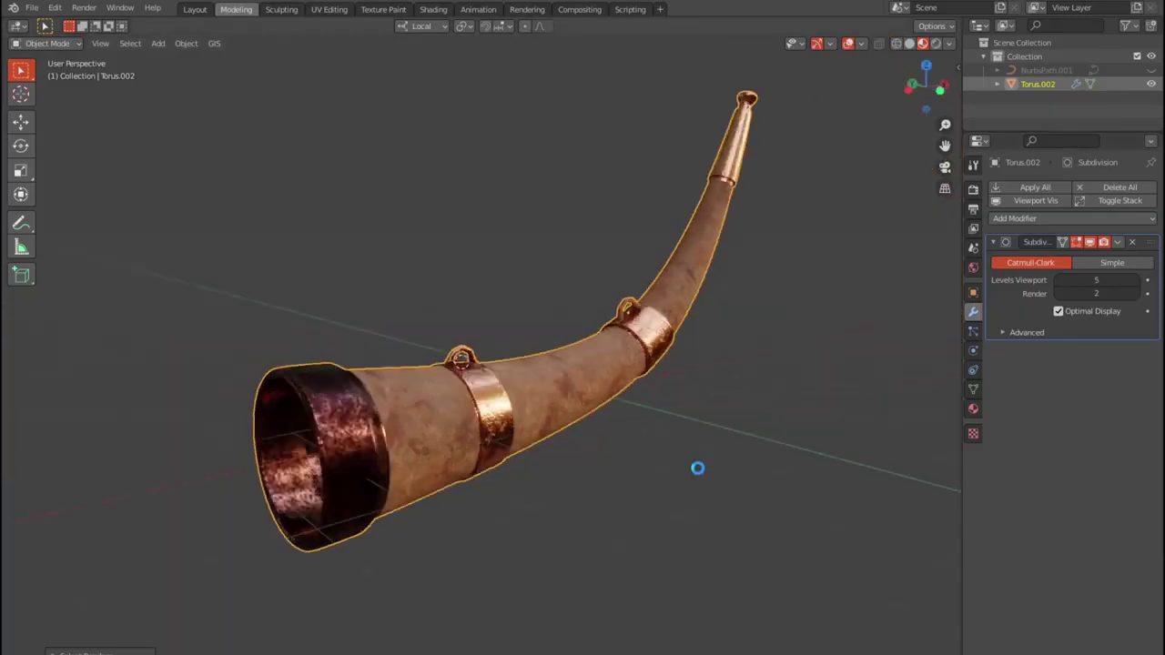
Swap the Subdivision Surface for a new Multires and subdivide it twice without smoothing.
key("Tab")
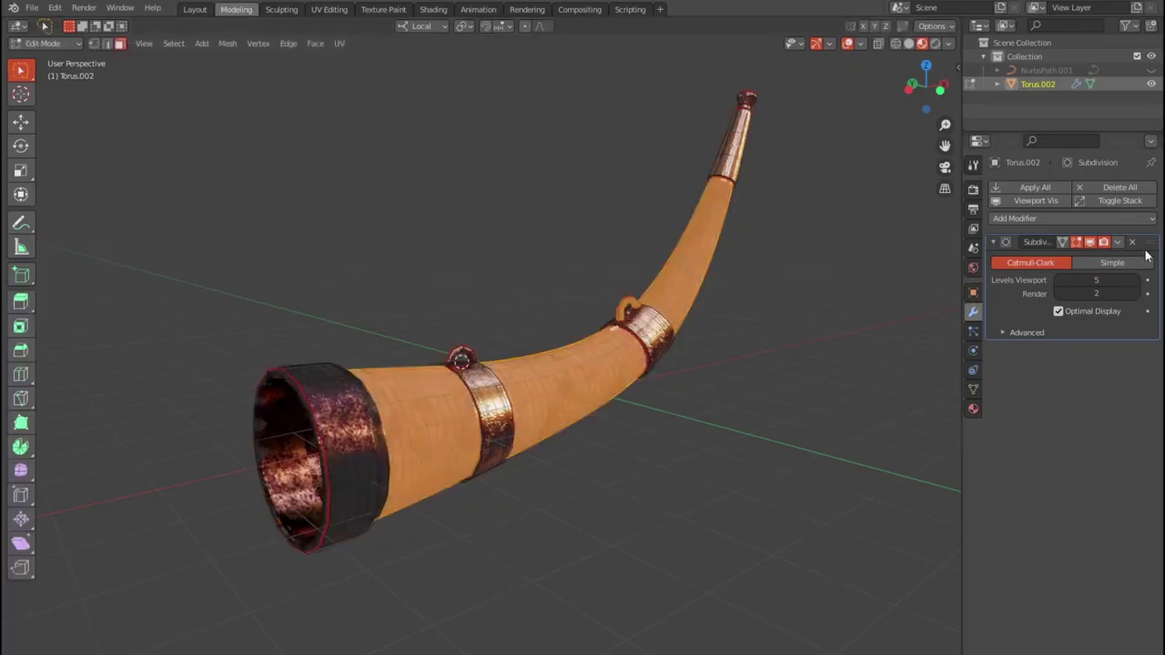
left_click(1131, 241)
key("Tab")
key("Tab")
key("Tab")
left_click(1074, 187)
left_click(1074, 186)
left_click(910, 360)
left_click(1028, 380)
left_click(1028, 380)
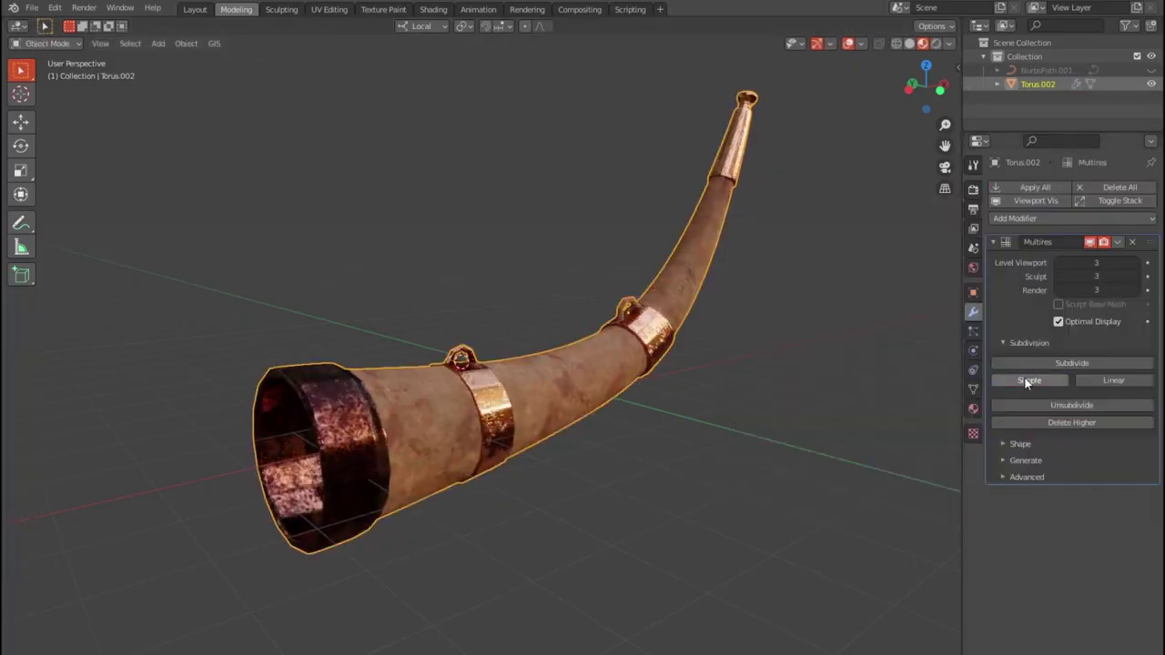
scroll(546, 364, "up", 5)
Replace that Multires with a fresh one and apply one smooth subdivision.
left_click(1131, 241)
left_click(1046, 188)
left_click(897, 362)
left_click(1065, 364)
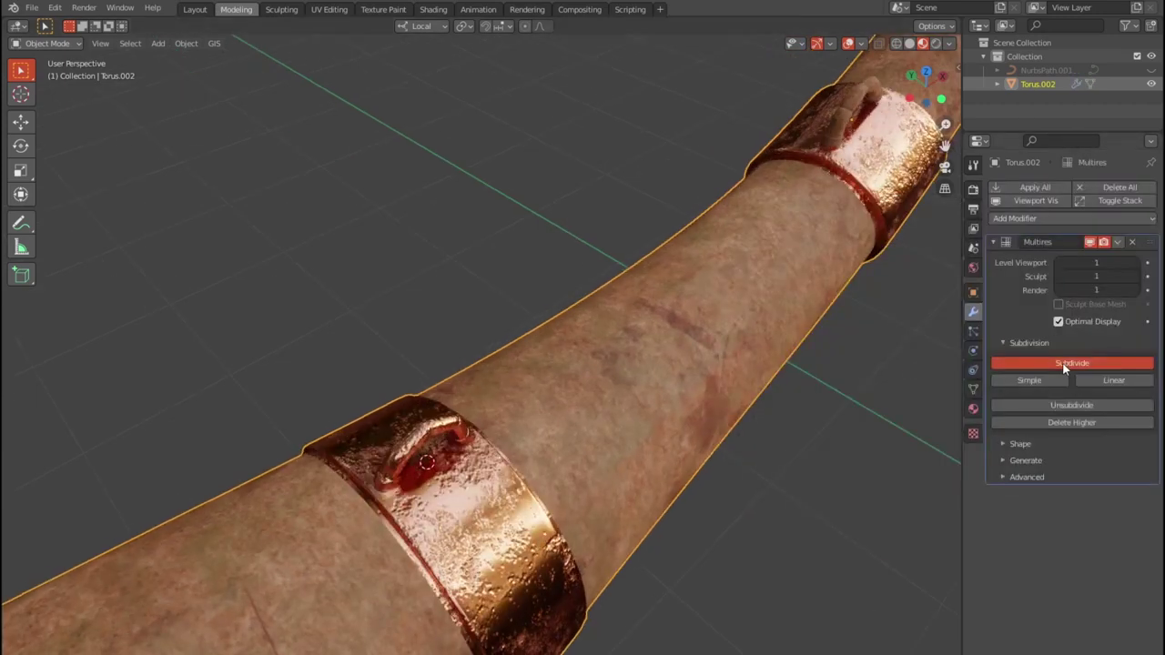
scroll(827, 388, "down", 5)
Switch the viewport to solid matcap shading and orbit toward the horn's mouth.
left_click(909, 42)
left_click(949, 43)
left_click(949, 109)
left_click(922, 187)
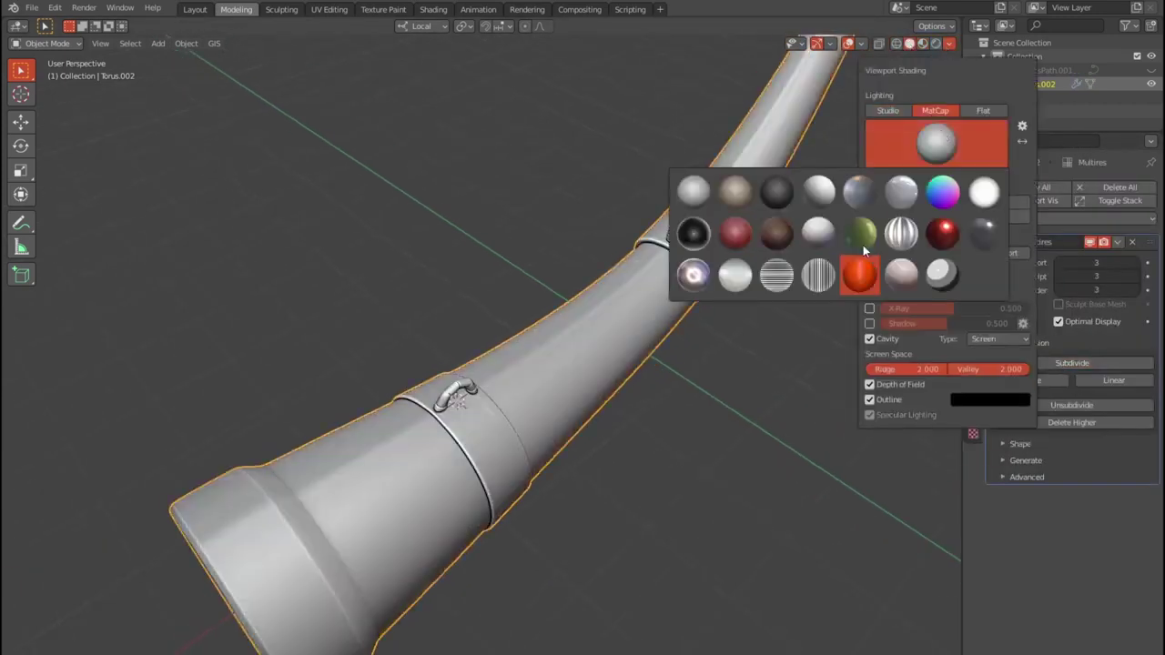
middle_click_drag(546, 364, 669, 381)
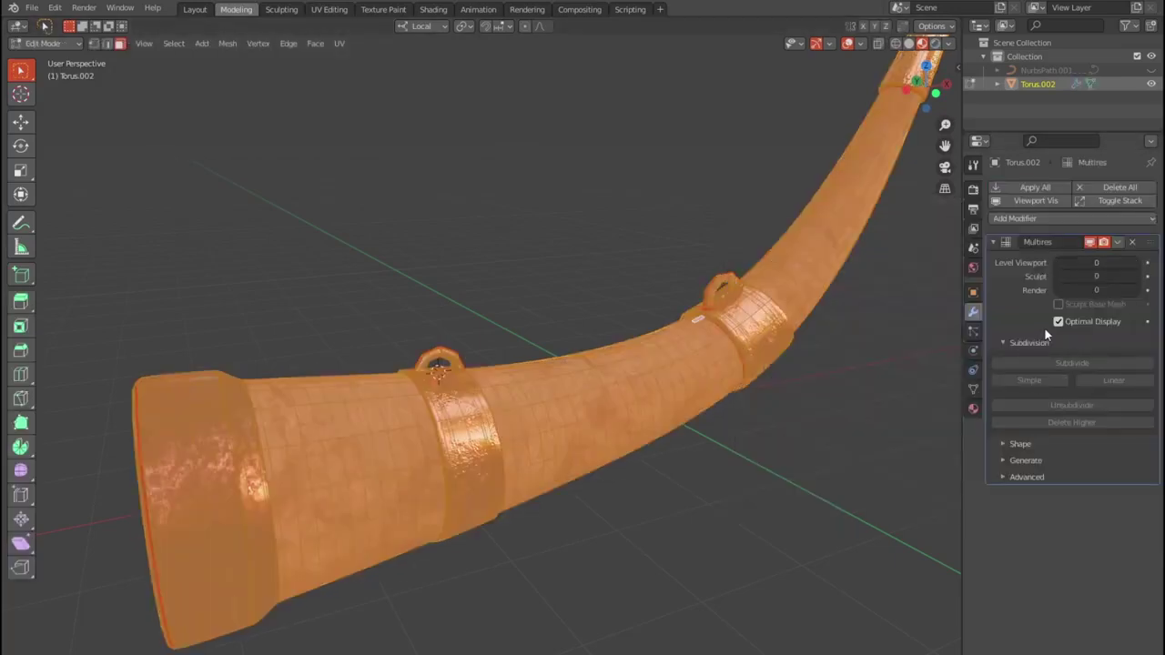
In object mode, subdivide the Multires further until its levels read 4.
key("Tab")
left_click(1049, 364)
left_click(1050, 366)
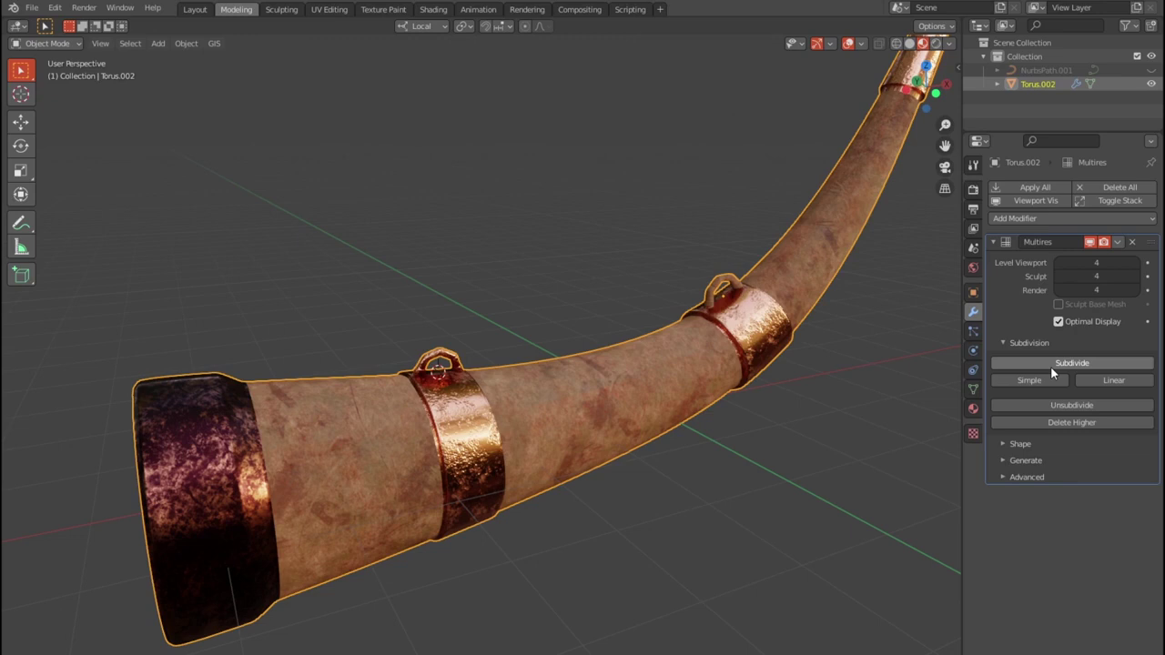
left_click(1050, 366)
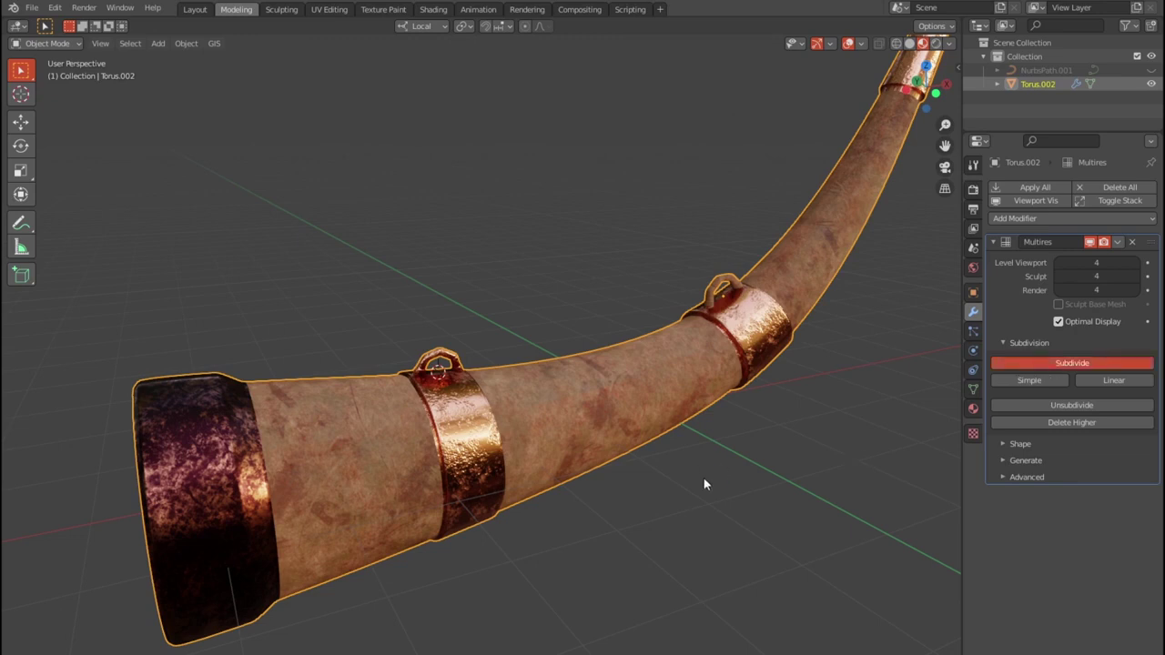